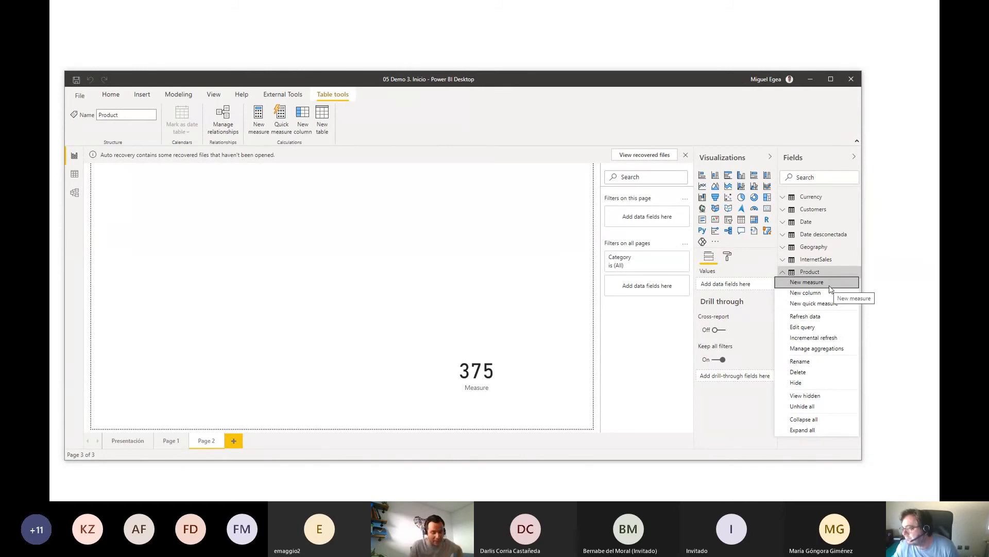
# - Display the Product table's data and dismiss the auto recovery notice, choosing to remove the recovered files
pyautogui.click(75, 174)
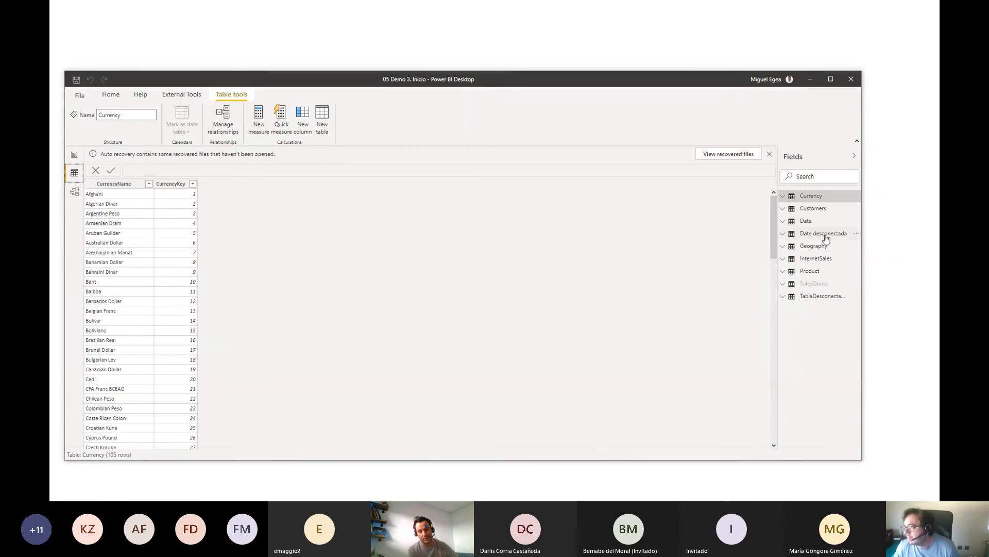
pyautogui.click(822, 271)
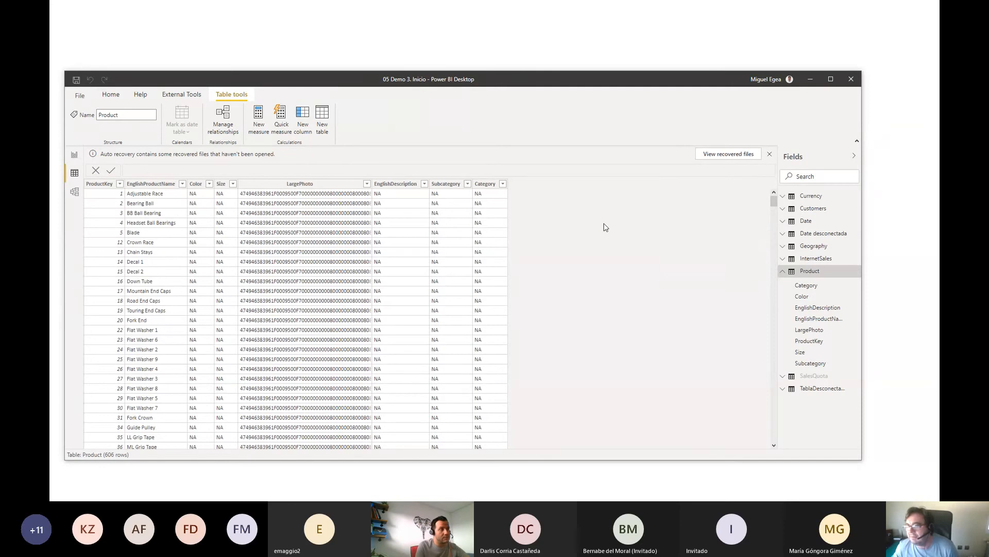
pyautogui.click(770, 155)
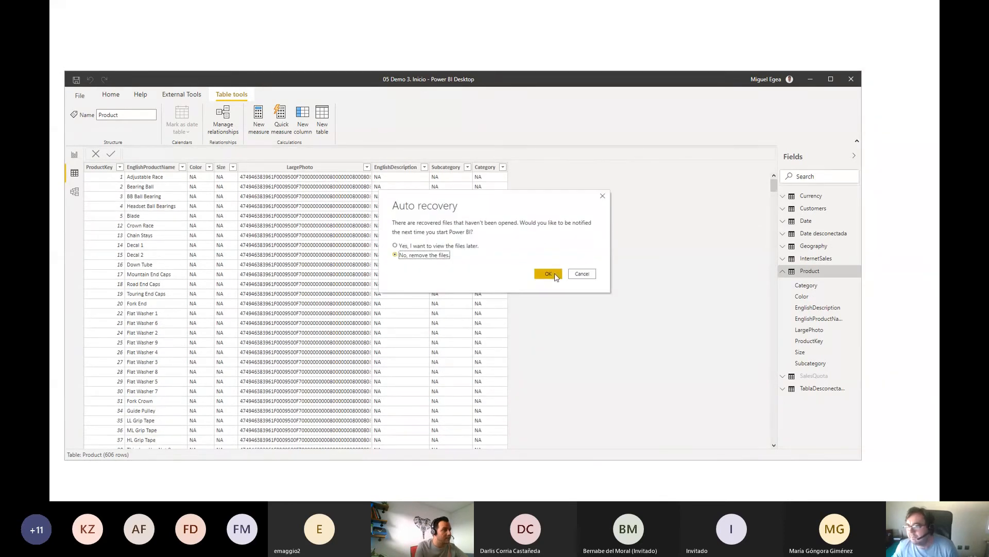
pyautogui.click(549, 273)
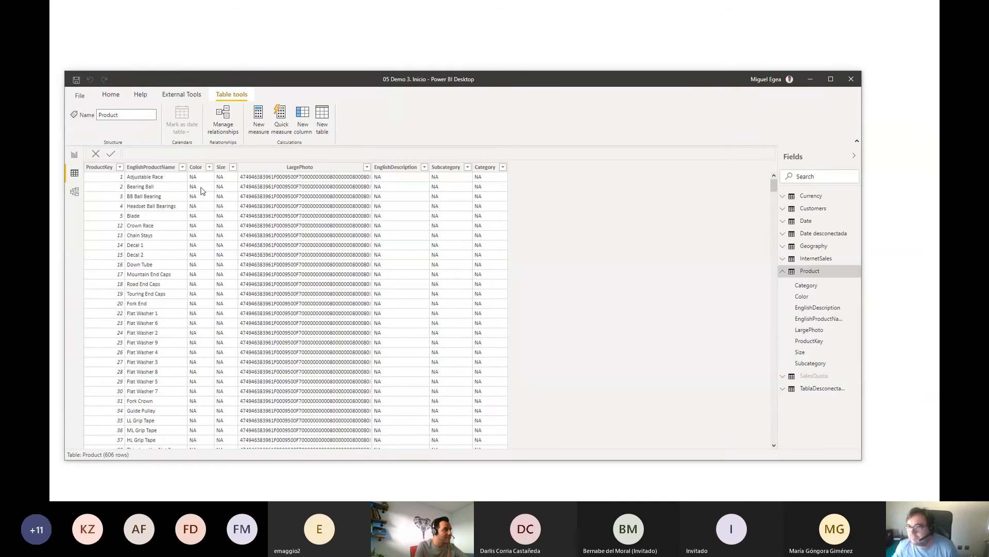
# - Edit the Product query's Removed Other Columns step so that the ListPrice column is also kept
pyautogui.click(856, 273)
pyautogui.click(811, 327)
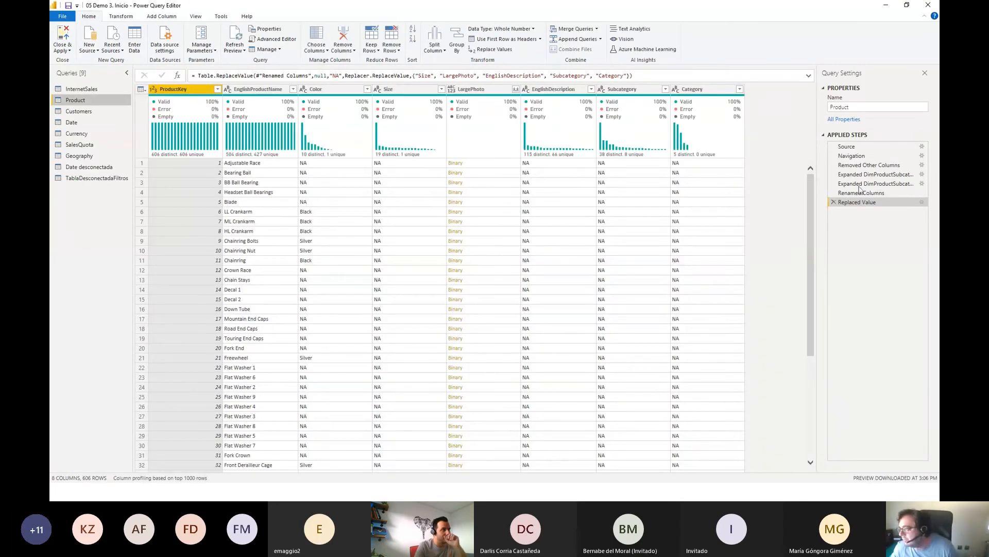
pyautogui.click(922, 166)
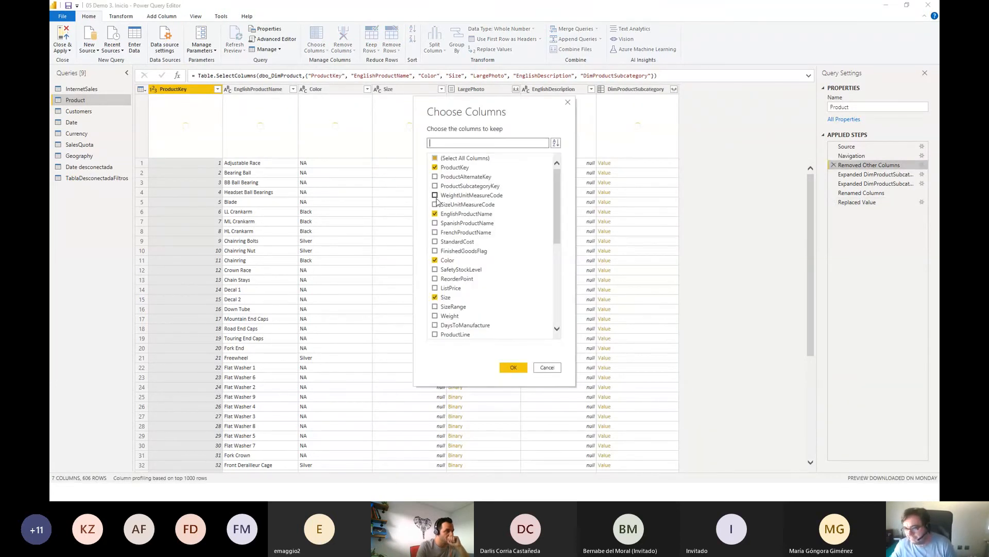
pyautogui.click(435, 288)
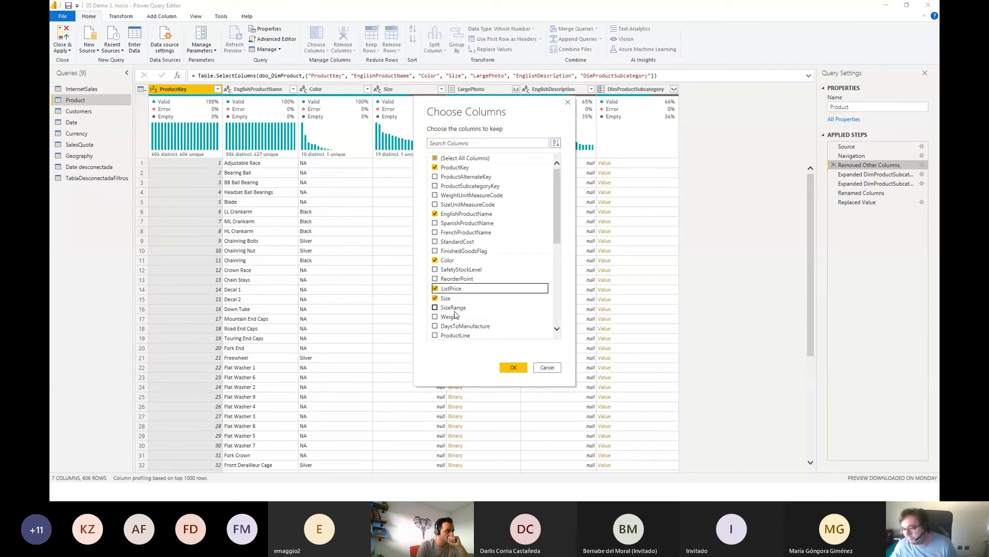
pyautogui.click(514, 367)
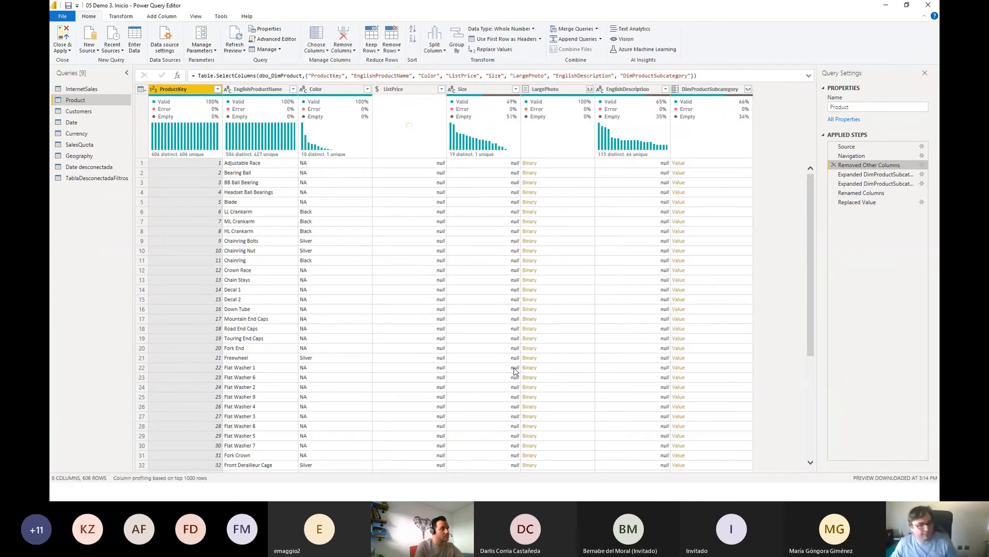
# - Return to the Product query's final Replaced Value step, apply the query changes and close the query editor
pyautogui.click(855, 202)
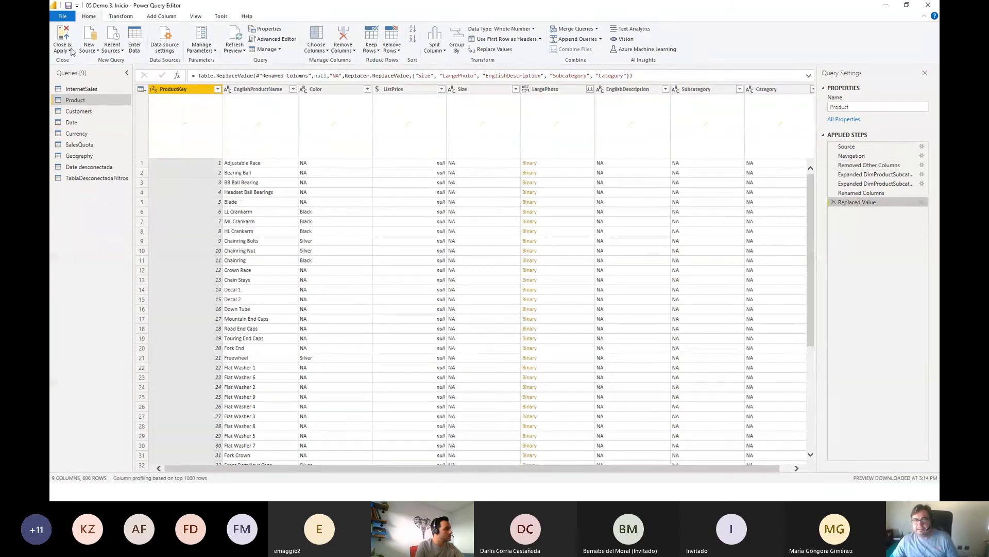
pyautogui.click(64, 47)
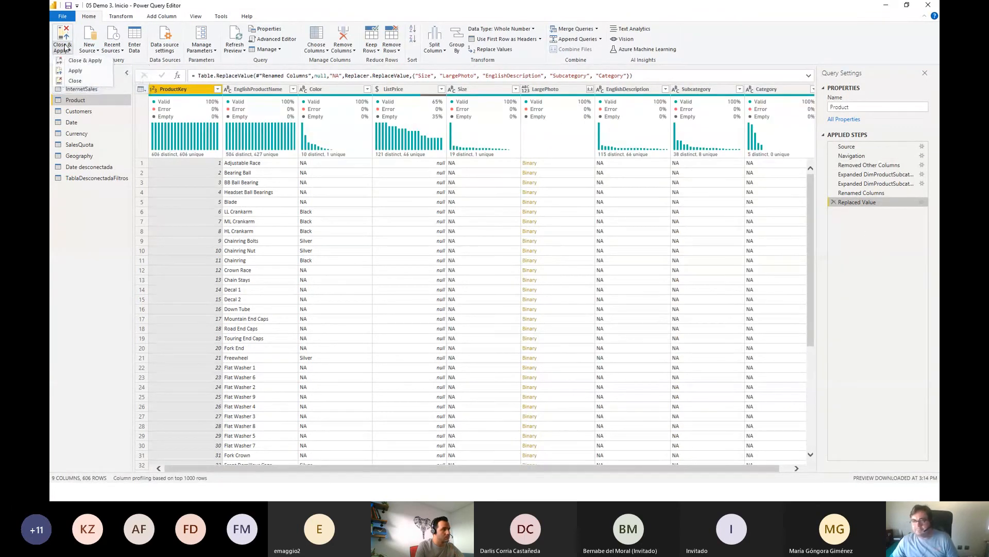
pyautogui.click(70, 63)
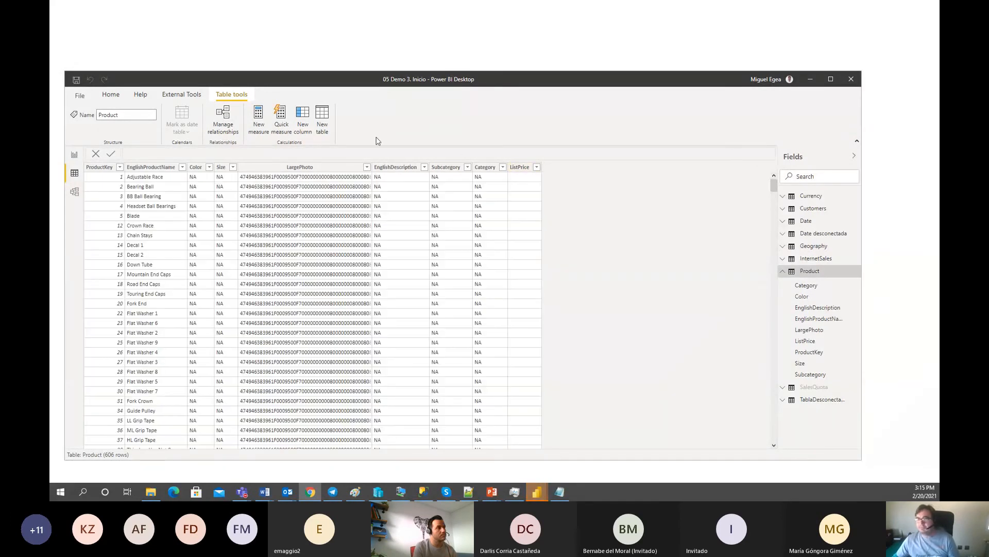
# - Add a calculated column named ranking to the Product table and begin its formula with the RANKX function
pyautogui.click(305, 116)
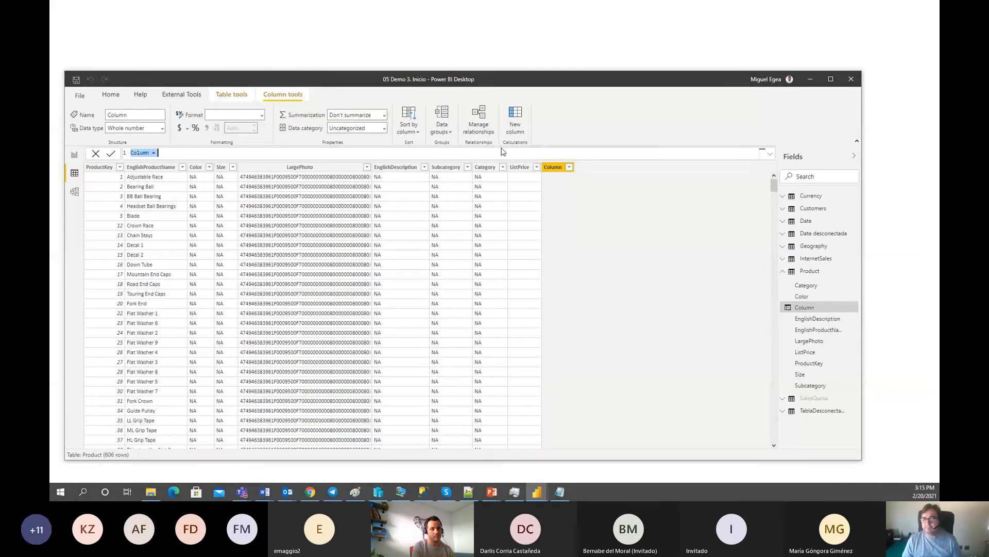
pyautogui.doubleClick(145, 154)
pyautogui.write('ranking')
pyautogui.press('End')
pyautogui.write('r')
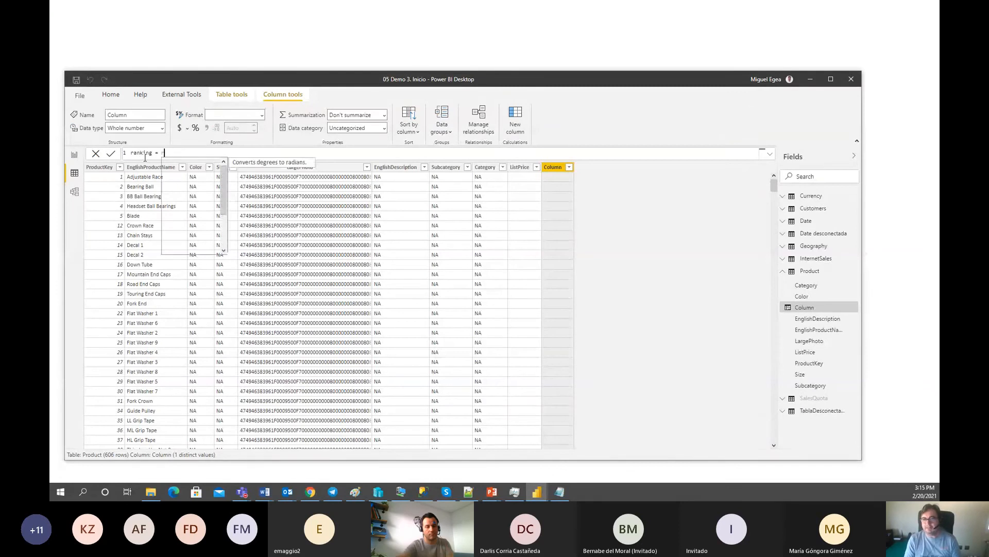
pyautogui.write('an')
pyautogui.press('Down')
pyautogui.press('Tab')
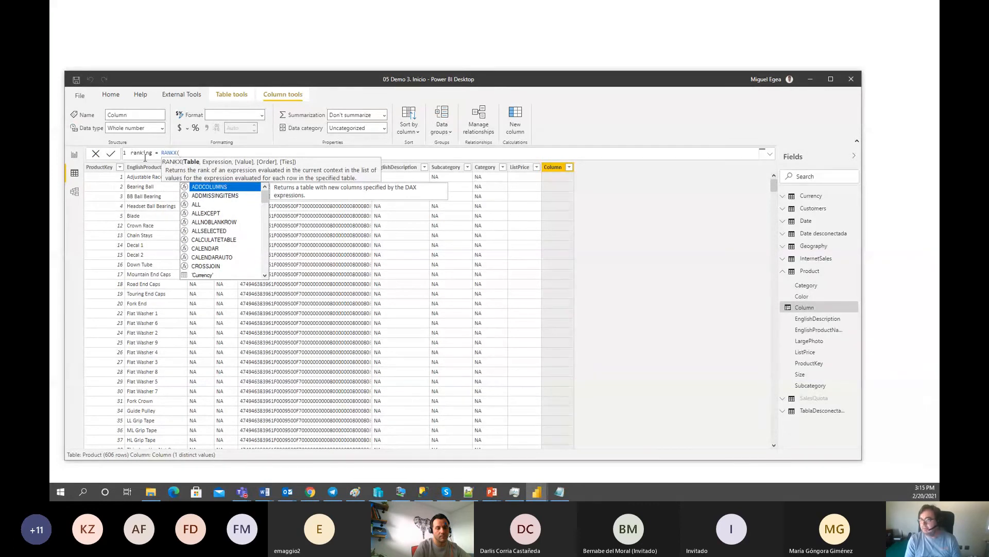
# - Complete the column formula as RANKX('Product','Product'[ListPrice]) and commit it
pyautogui.write("'P")
pyautogui.press('Tab')
pyautogui.write(',')
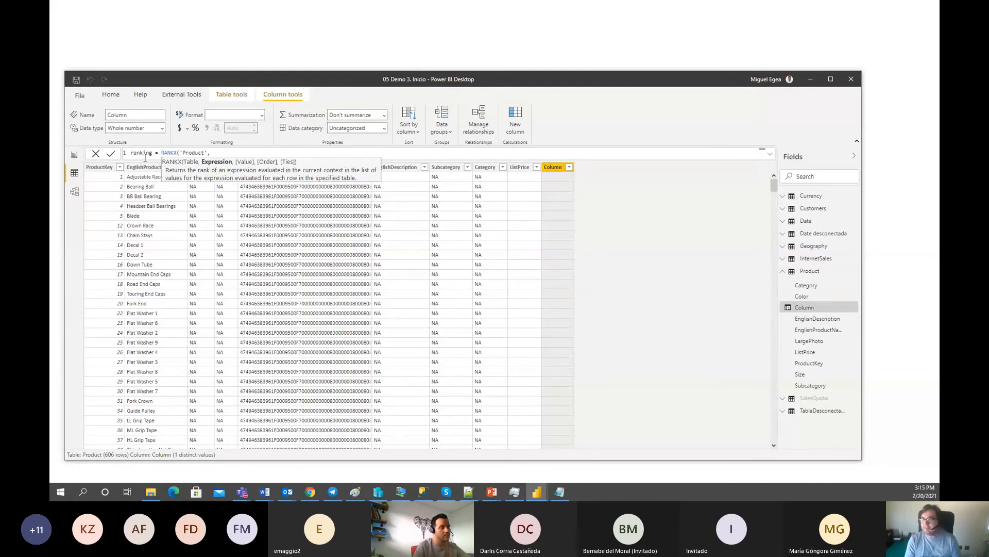
pyautogui.write('pr')
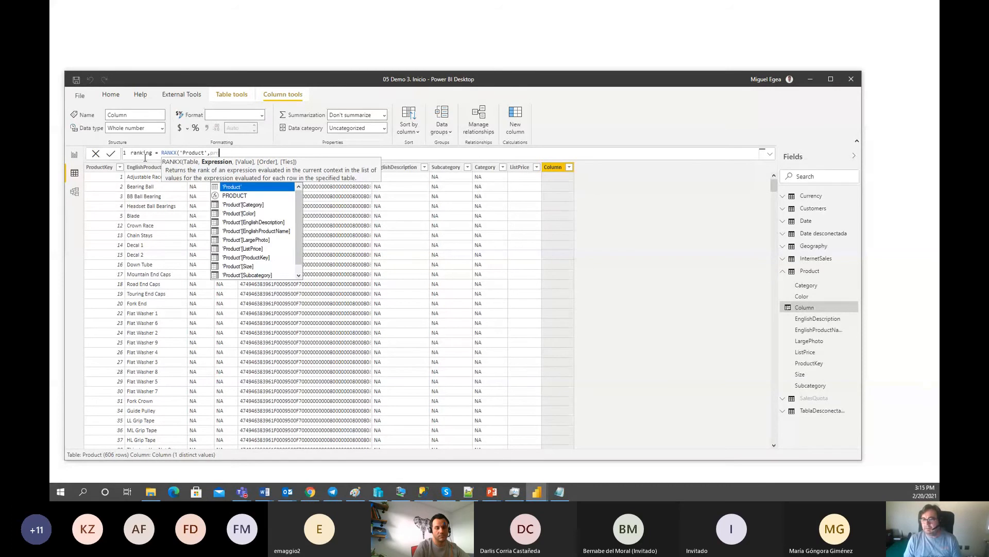
pyautogui.press('Down')
pyautogui.press('Down')
pyautogui.press('Down')
pyautogui.write('o')
pyautogui.press('Down')
pyautogui.press('Down')
pyautogui.press('Down')
pyautogui.press('Down')
pyautogui.press('Tab')
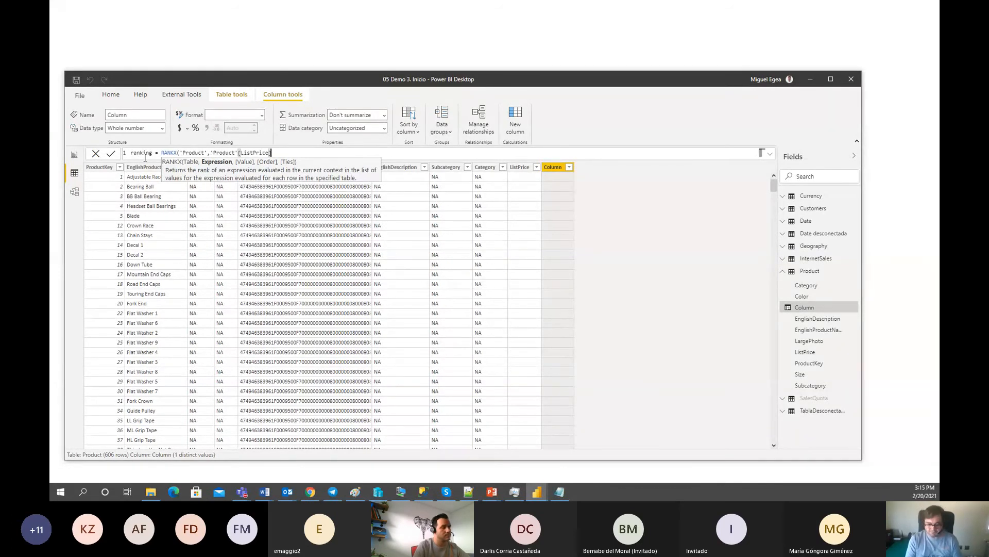
pyautogui.write(')')
pyautogui.press('BackSpace')
pyautogui.write(')')
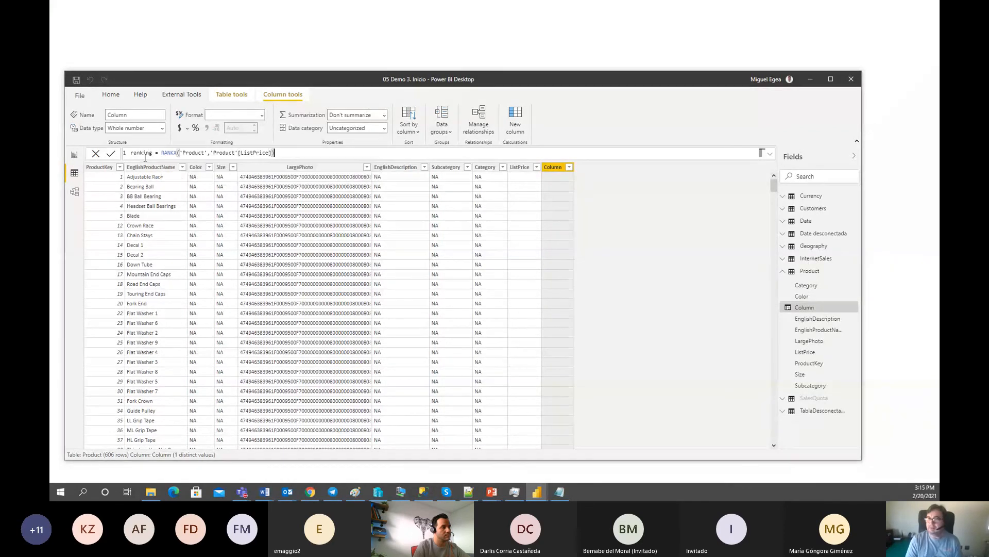
pyautogui.press('Return')
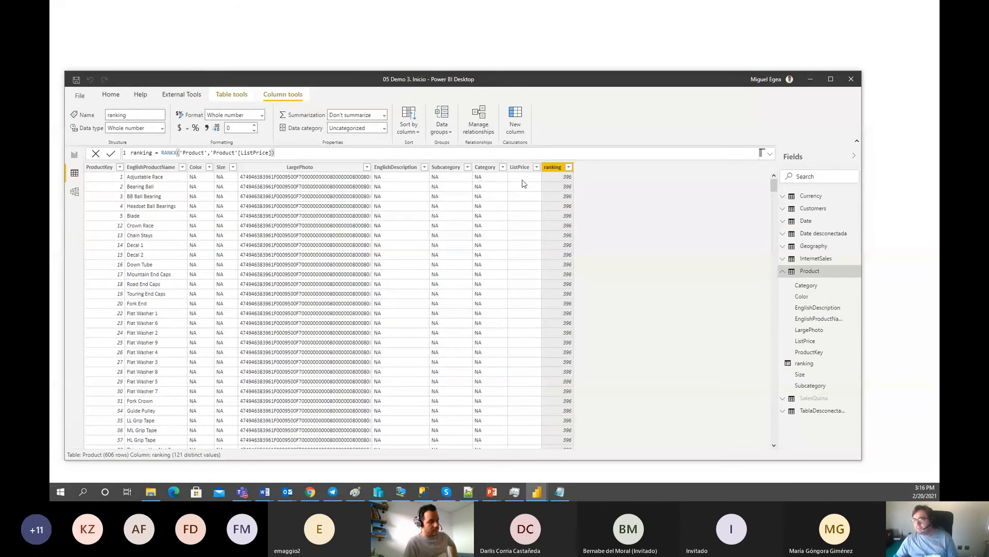
# - Filter the ranking column to the values 1, 6 and 10, and clear all filters again after viewing the rows
pyautogui.click(569, 167)
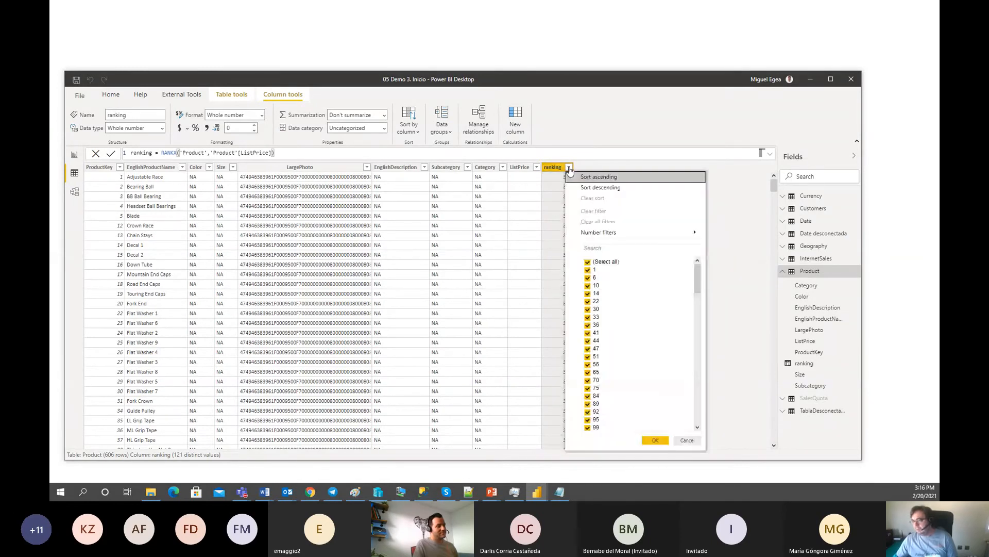
pyautogui.click(589, 261)
pyautogui.click(588, 270)
pyautogui.click(588, 277)
pyautogui.click(588, 286)
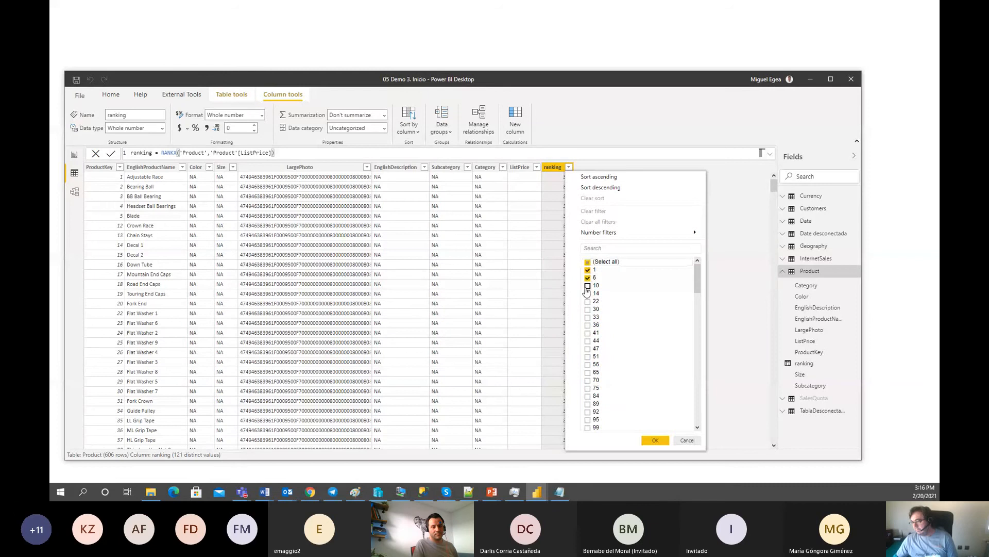
pyautogui.click(654, 437)
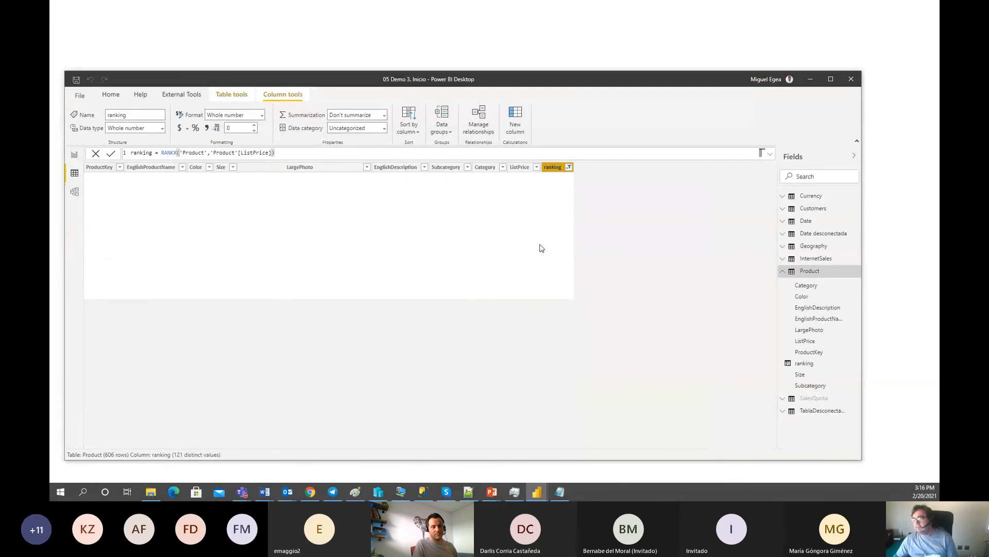
pyautogui.click(569, 167)
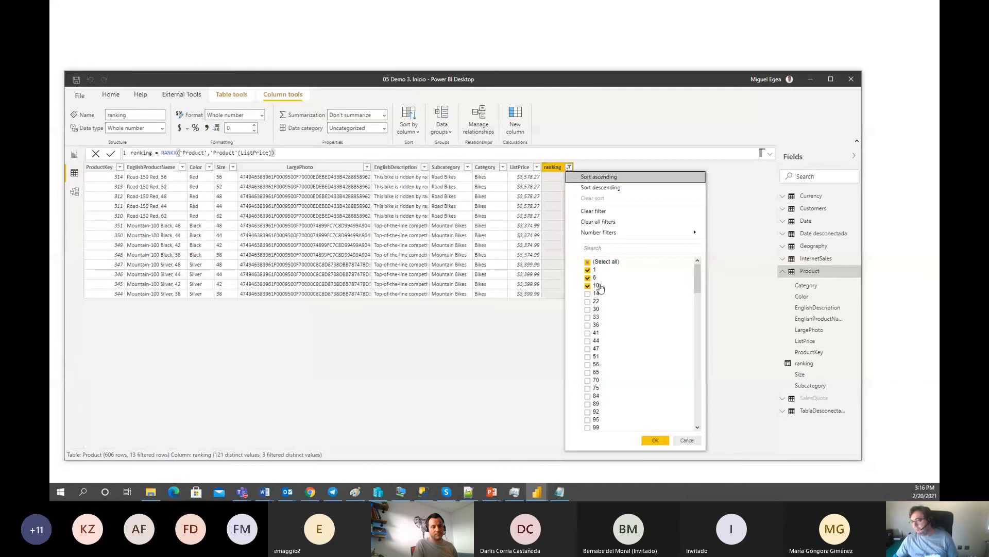
pyautogui.click(601, 222)
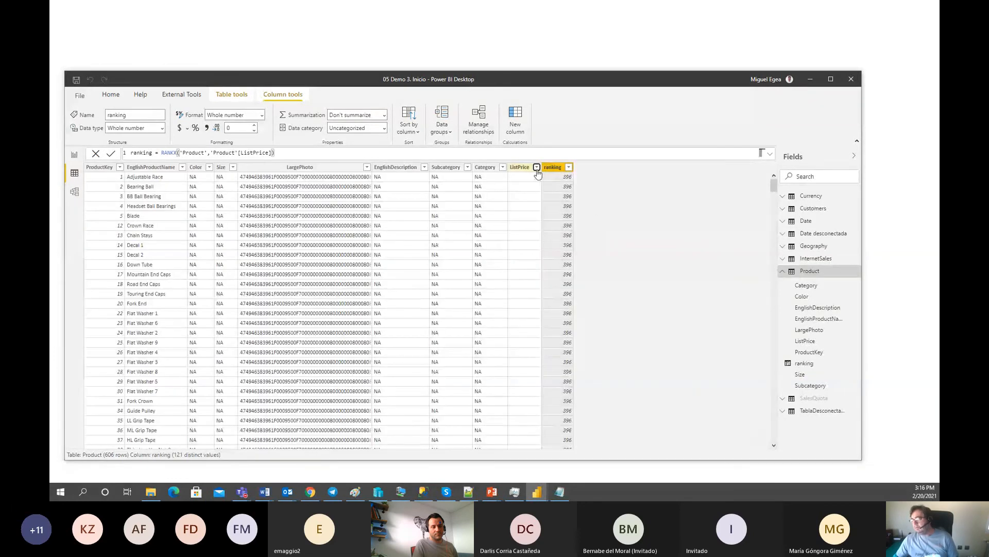
# - Sort the Product table by ListPrice in descending order and select the ranking column to compare its values
pyautogui.click(536, 167)
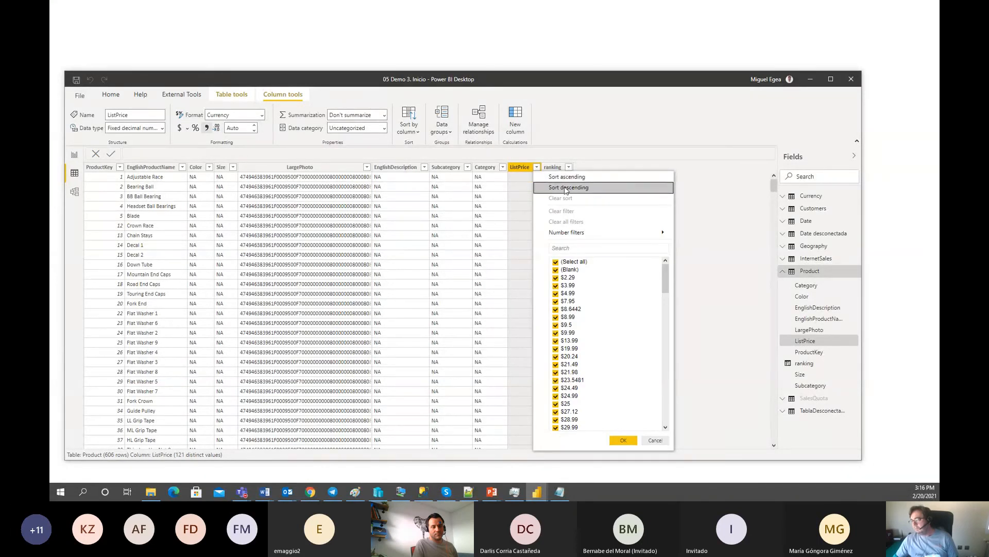
pyautogui.click(566, 189)
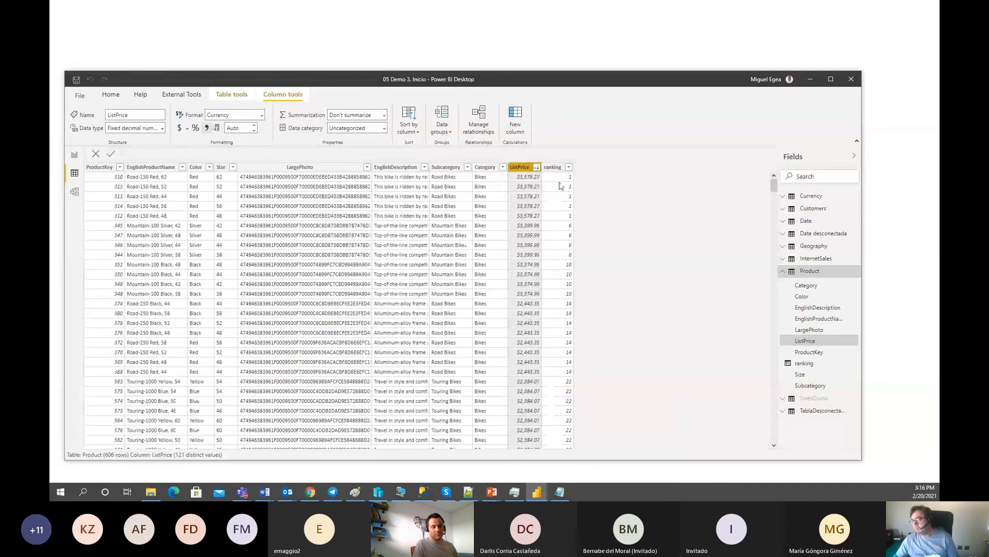
pyautogui.click(564, 184)
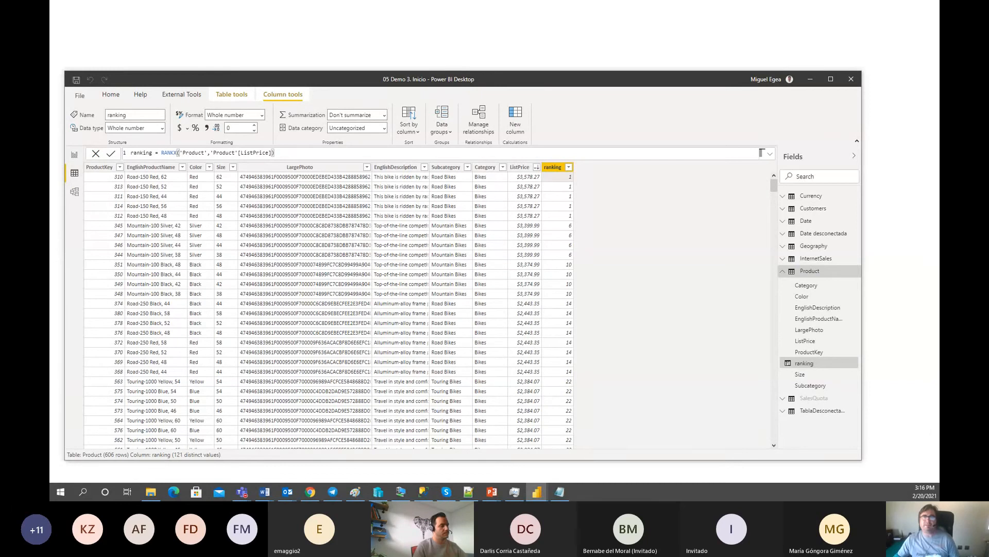
pyautogui.hotkey('alt', 'Tab')
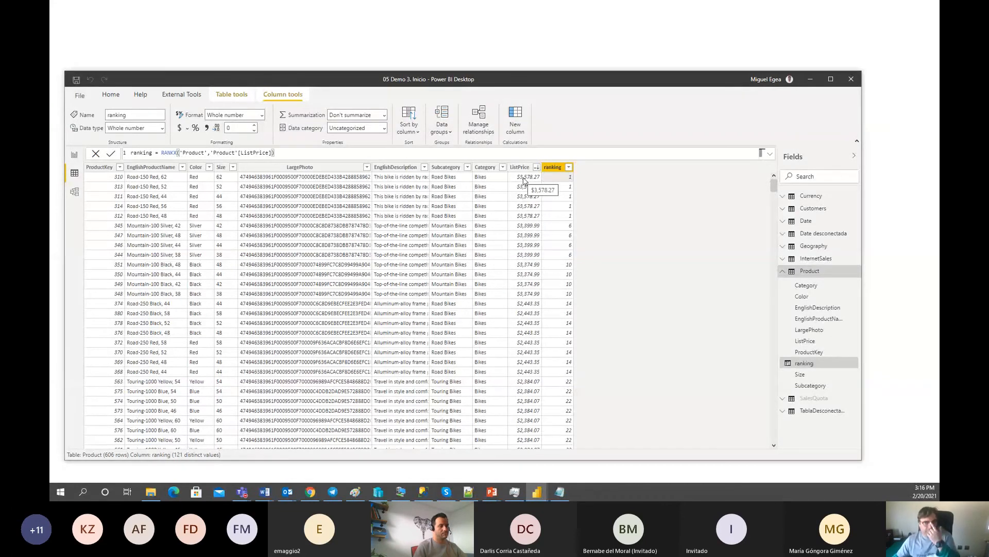
# - Switch to the report view, create a new measure in the Product table and begin its formula with RANKX
pyautogui.click(74, 156)
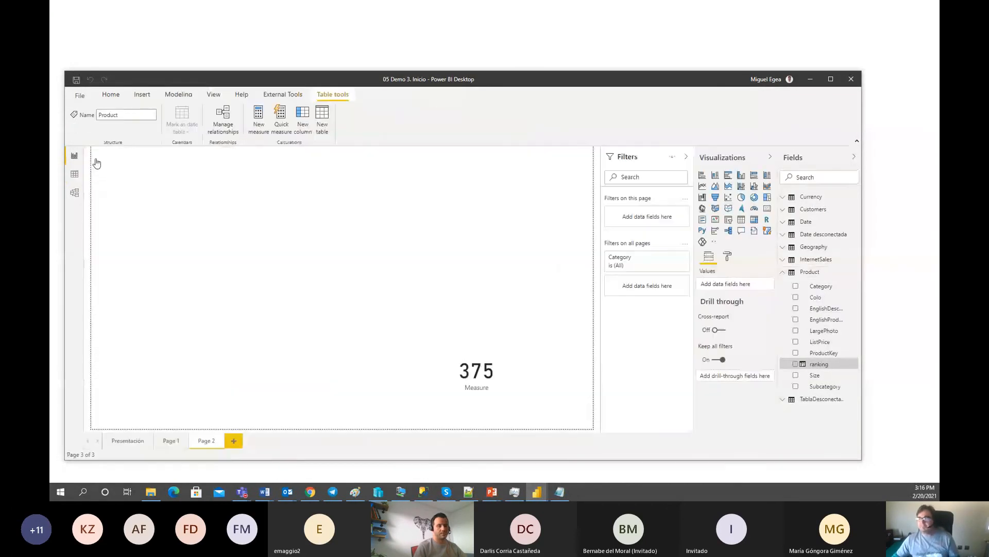
pyautogui.click(857, 272)
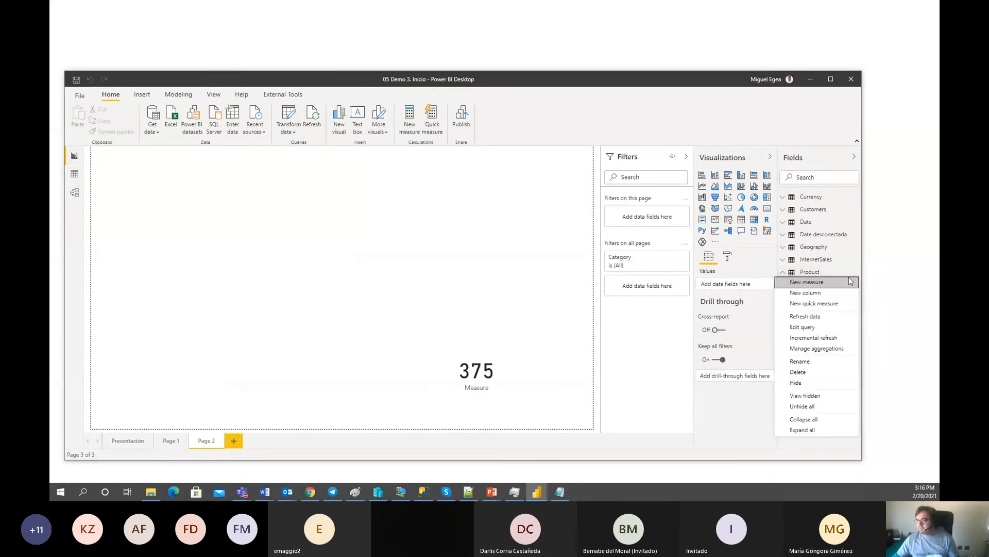
pyautogui.click(836, 284)
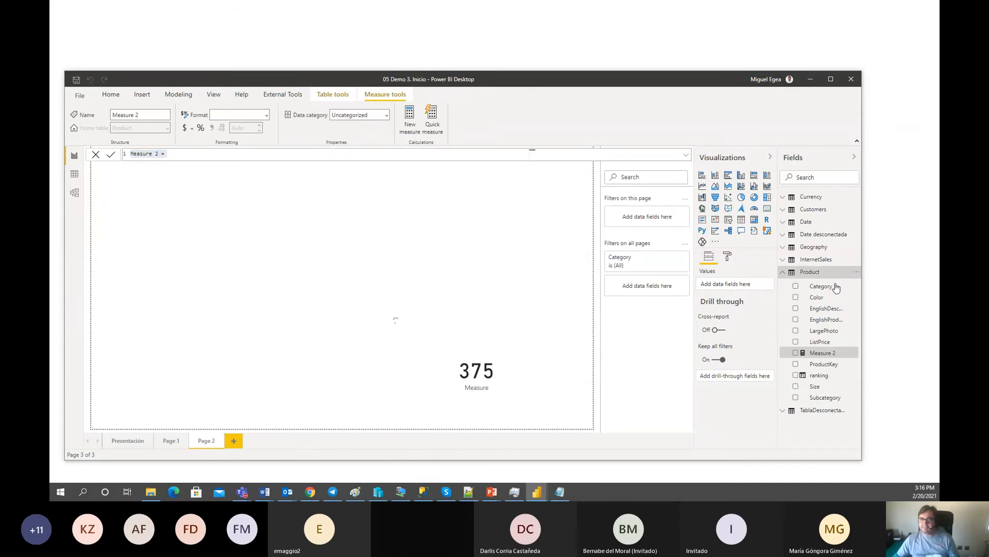
pyautogui.write('rank')
pyautogui.press('BackSpace')
pyautogui.press('Down')
pyautogui.press('Tab')
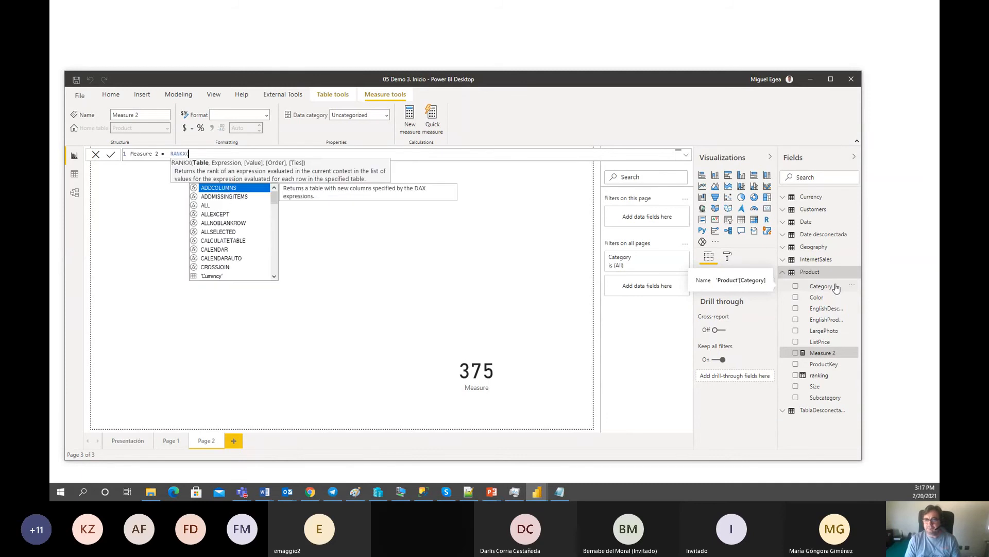
# - Rename the new measure in its formula as "ranking by measure"
pyautogui.press('Home')
pyautogui.hotkey('ctrl', 'shift', 'Right')
pyautogui.write('ranking')
pyautogui.press('Delete')
pyautogui.press('Delete')
pyautogui.write('by measure')
# - Complete the ranking by measure formula as RANKX('Product','Product'[ListPrice]) and commit it
pyautogui.press('BackSpace')
pyautogui.write('*')
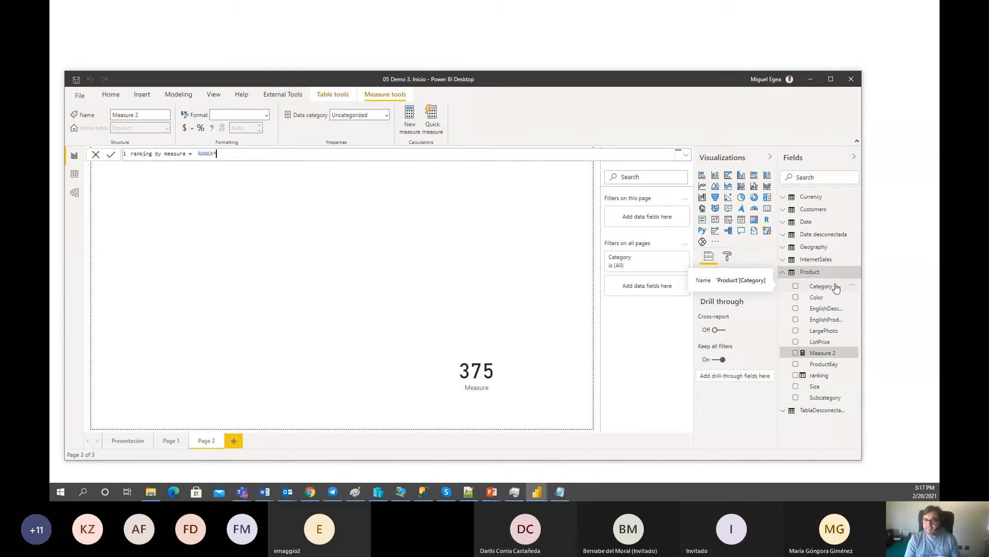
pyautogui.press('BackSpace')
pyautogui.write(')')
pyautogui.press('BackSpace')
pyautogui.write('(')
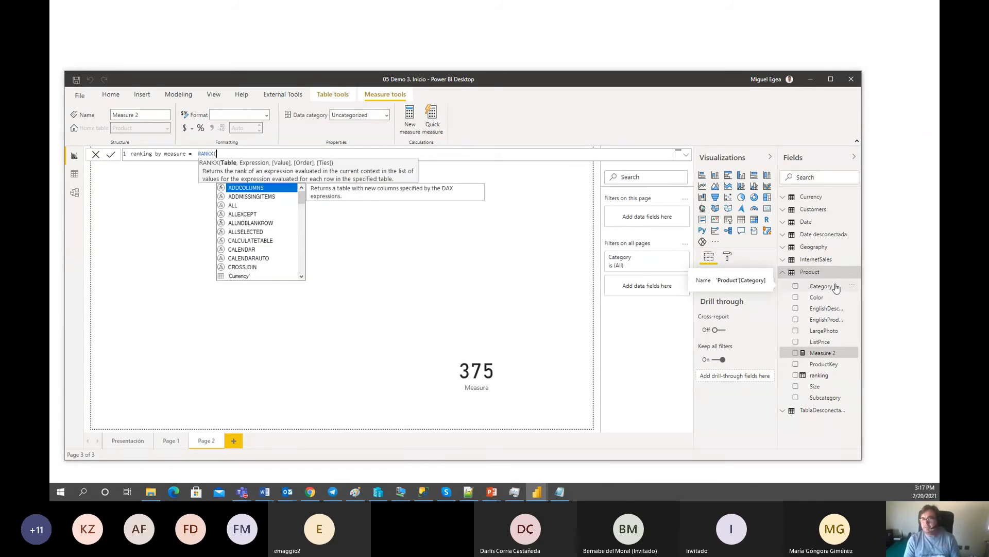
pyautogui.write('pro')
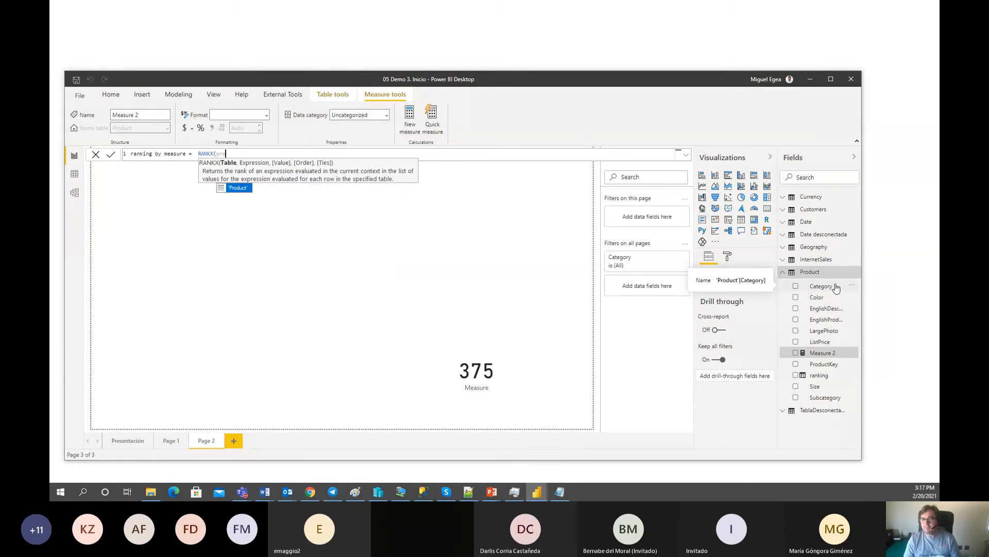
pyautogui.press('Tab')
pyautogui.write(',')
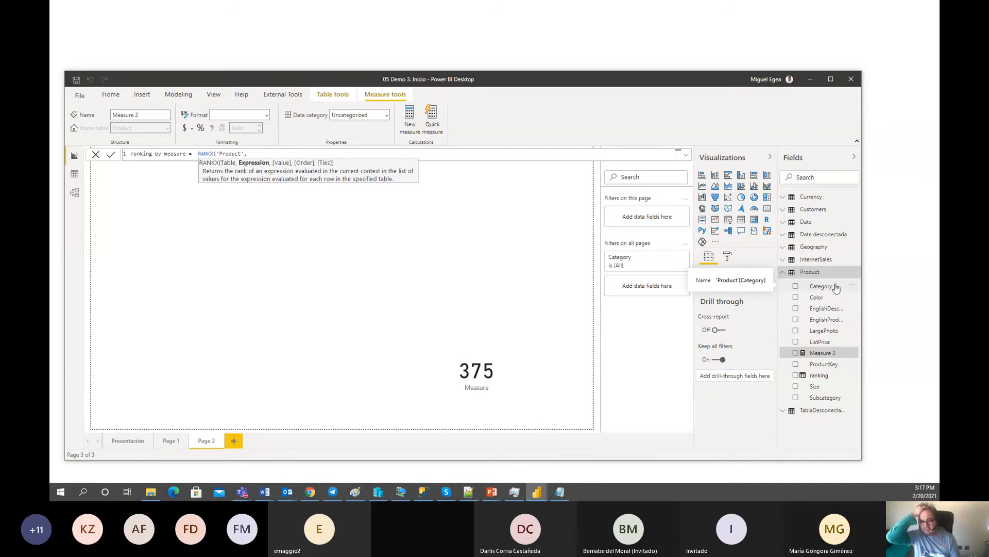
pyautogui.write('l')
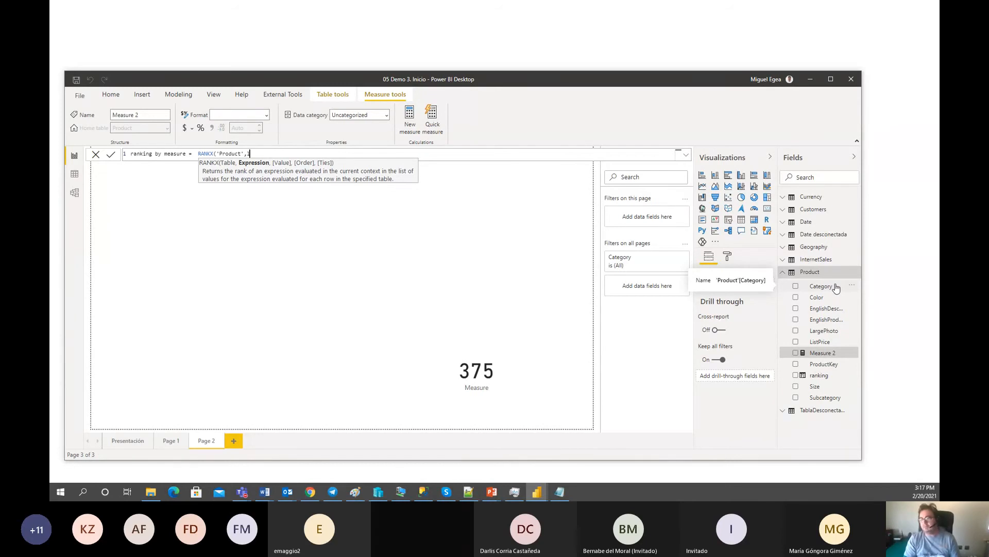
pyautogui.write('i')
pyautogui.press('Tab')
pyautogui.write(')')
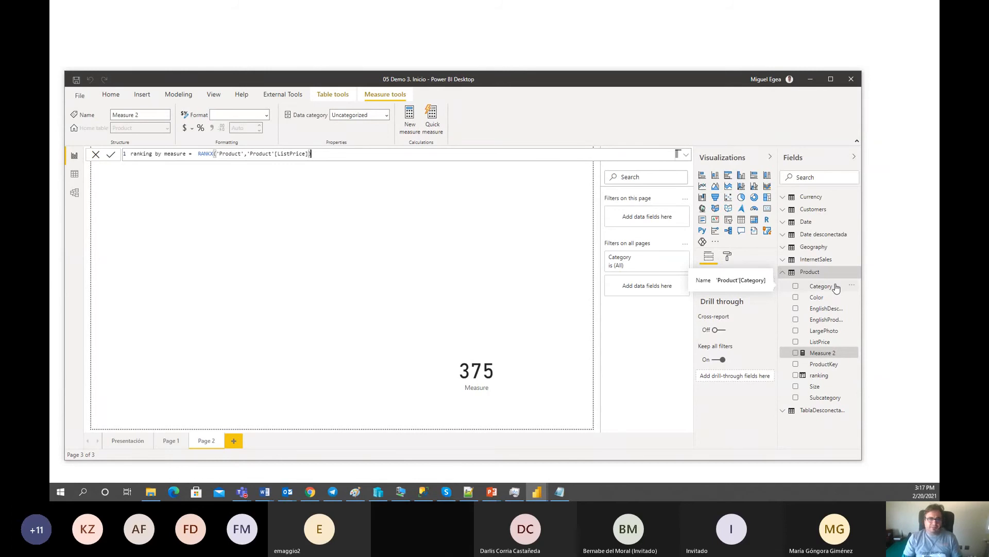
pyautogui.press('Return')
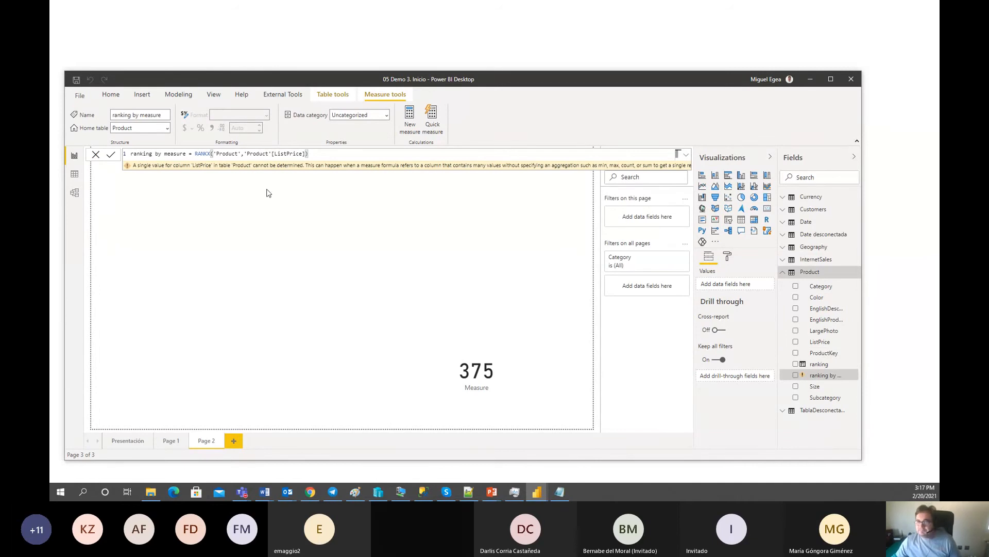
# - Insert a variable line above the RANKX expression, defining x as max('Product'[ListPrice])
pyautogui.click(245, 154)
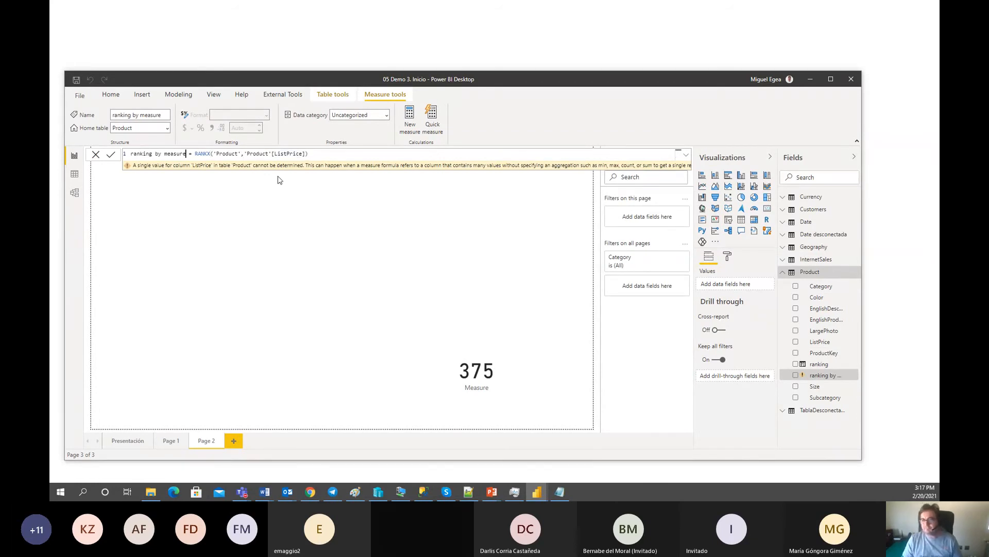
pyautogui.hotkey('shift', 'Return')
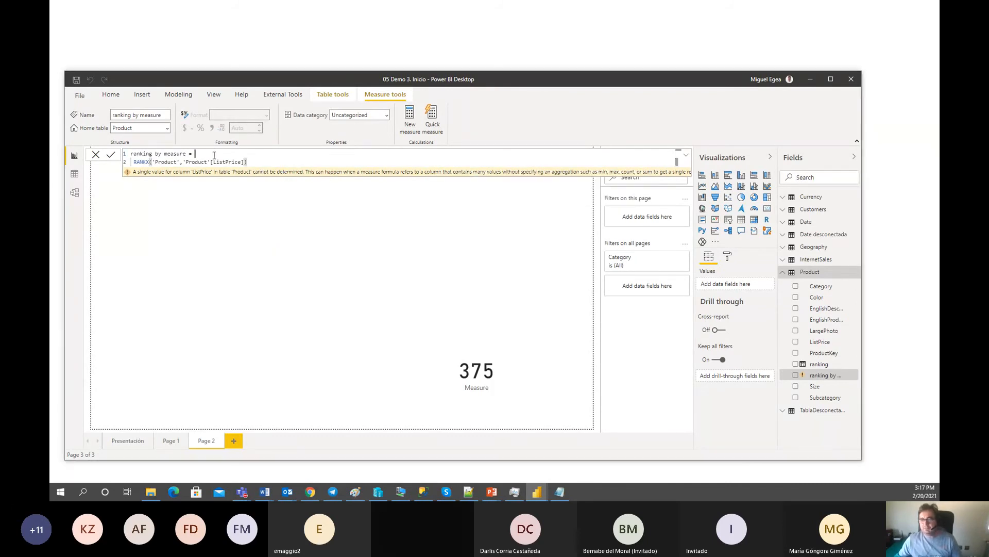
pyautogui.hotkey('shift', 'Return')
pyautogui.write('var')
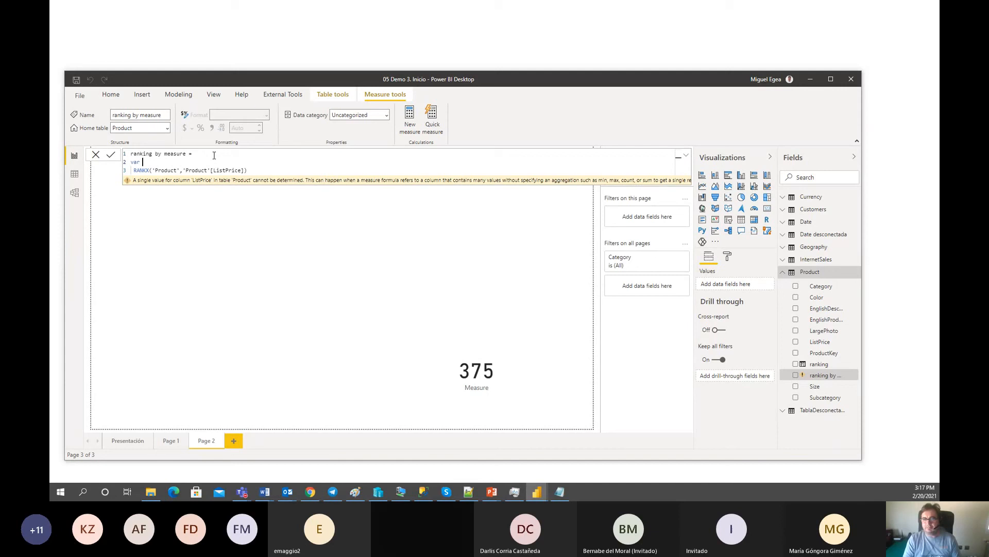
pyautogui.write(' x= max(')
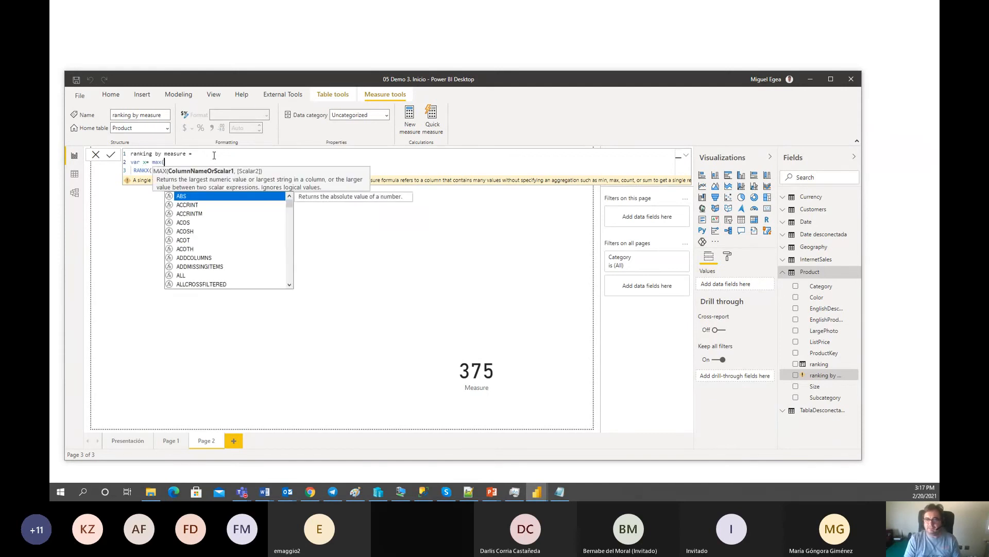
pyautogui.write('prod')
pyautogui.press('Down')
pyautogui.press('Down')
pyautogui.press('Down')
pyautogui.press('Down')
pyautogui.press('Down')
pyautogui.press('Down')
pyautogui.press('Down')
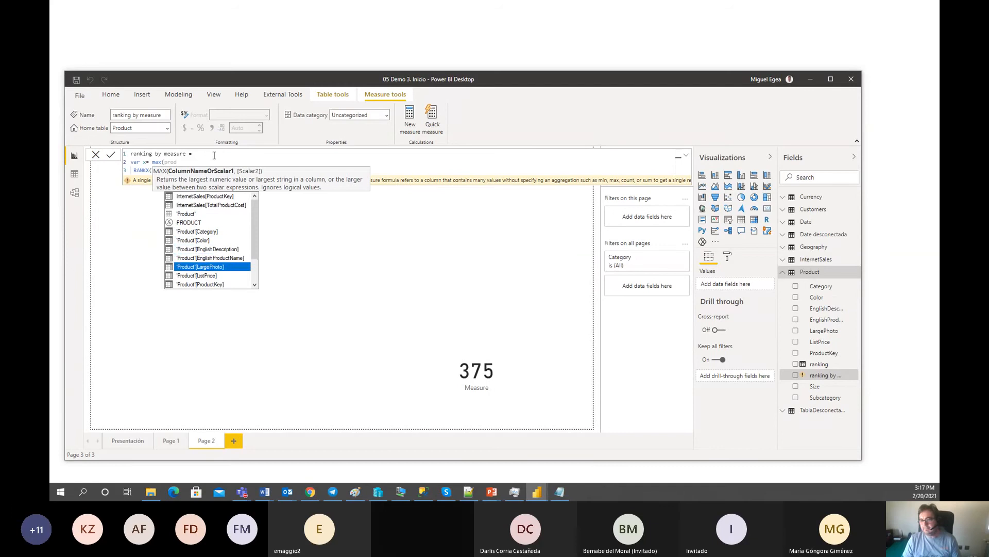
pyautogui.press('Tab')
pyautogui.write(')')
# - Replace the 'Product'[ListPrice] argument of RANKX with a variable reference
pyautogui.press('Down')
pyautogui.hotkey('ctrl', 'Left')
pyautogui.hotkey('ctrl', 'Left')
pyautogui.press('Left')
pyautogui.press('Left')
pyautogui.press('Left')
pyautogui.press('Left')
pyautogui.press('Left')
pyautogui.press('Left')
pyautogui.press('Left')
pyautogui.press('Left')
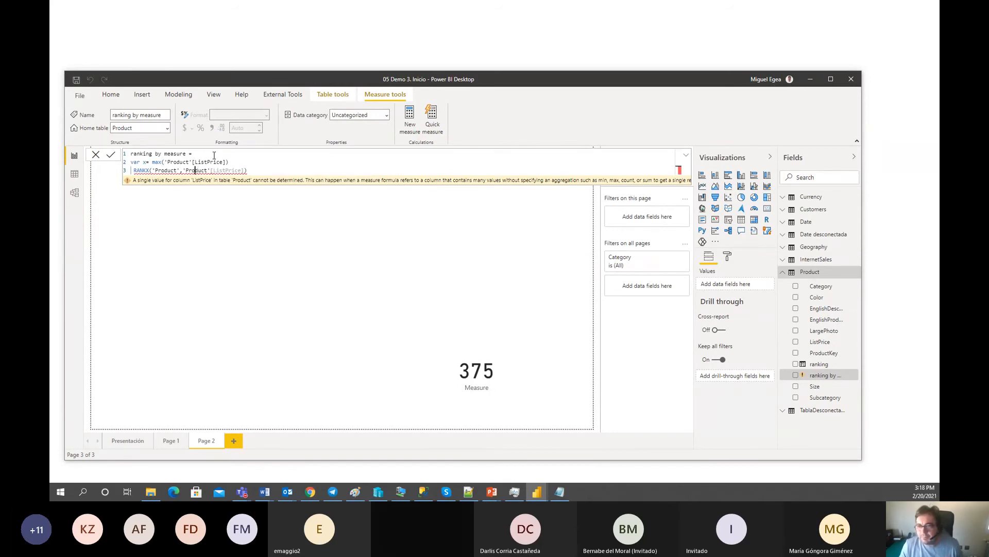
pyautogui.hotkey('shift', 'End')
pyautogui.hotkey('shift', 'Left')
pyautogui.press('Delete')
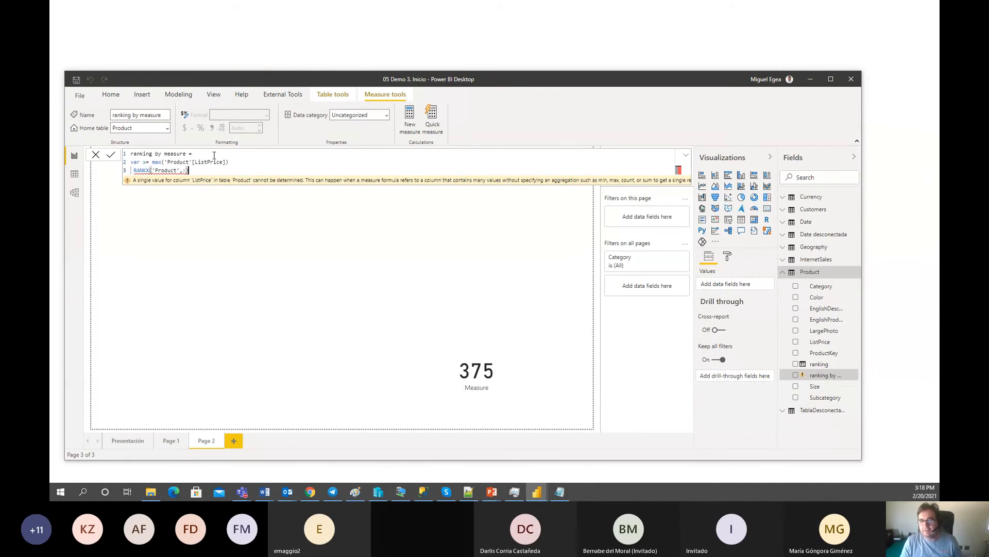
# - Put return before the RANKX expression, correct its second argument to x and commit the measure
pyautogui.hotkey('shift', 'Return')
pyautogui.write('return')
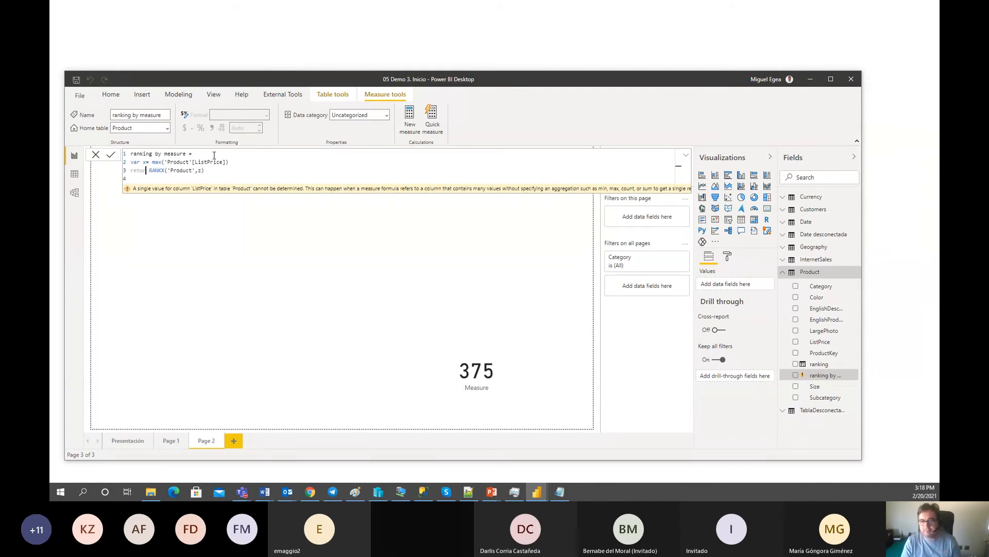
pyautogui.press('Return')
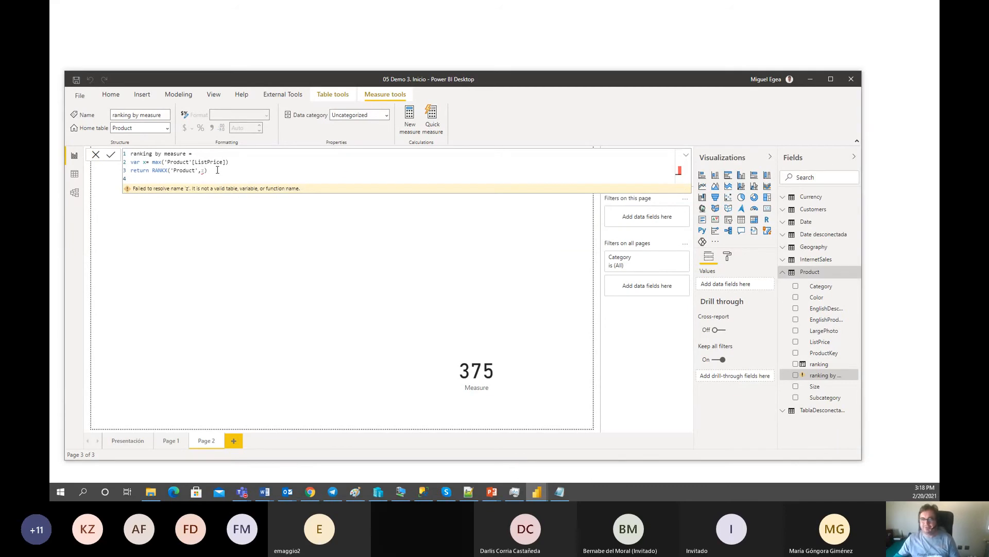
pyautogui.press('BackSpace')
pyautogui.write('x')
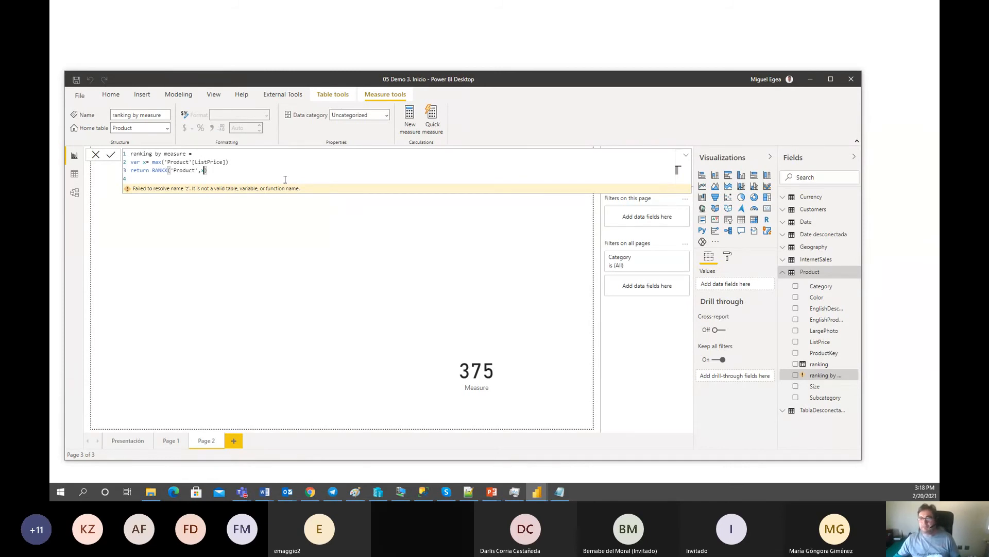
pyautogui.press('Return')
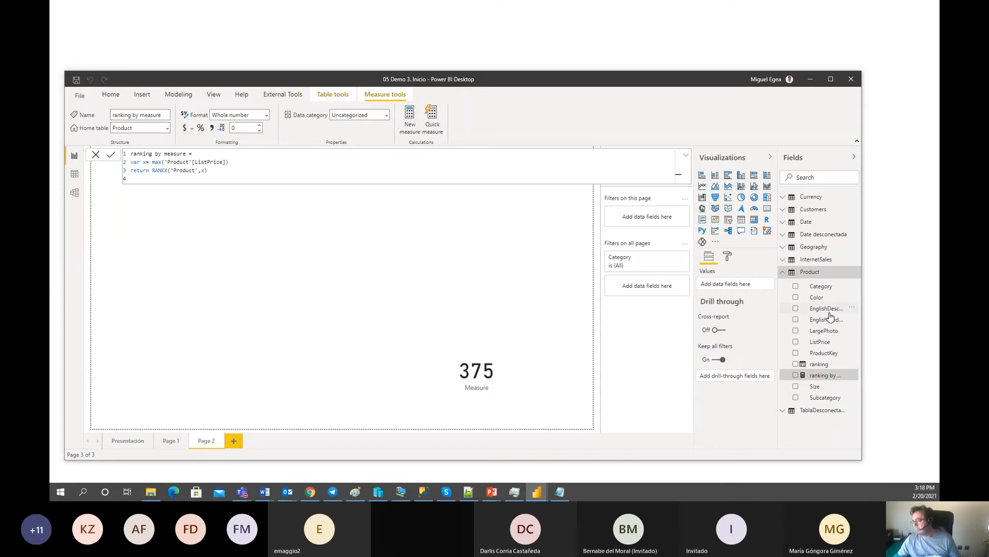
# - Build a widened table visual of EnglishDescription and the ranking column, sorted by ranking in ascending order
pyautogui.moveTo(830, 314); pyautogui.dragTo(311, 281)
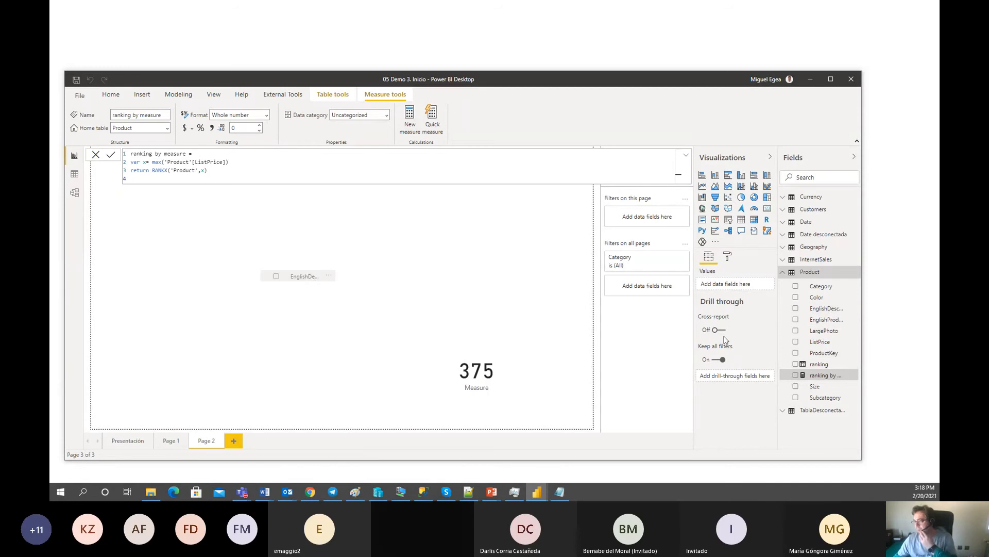
pyautogui.moveTo(800, 363); pyautogui.dragTo(382, 309)
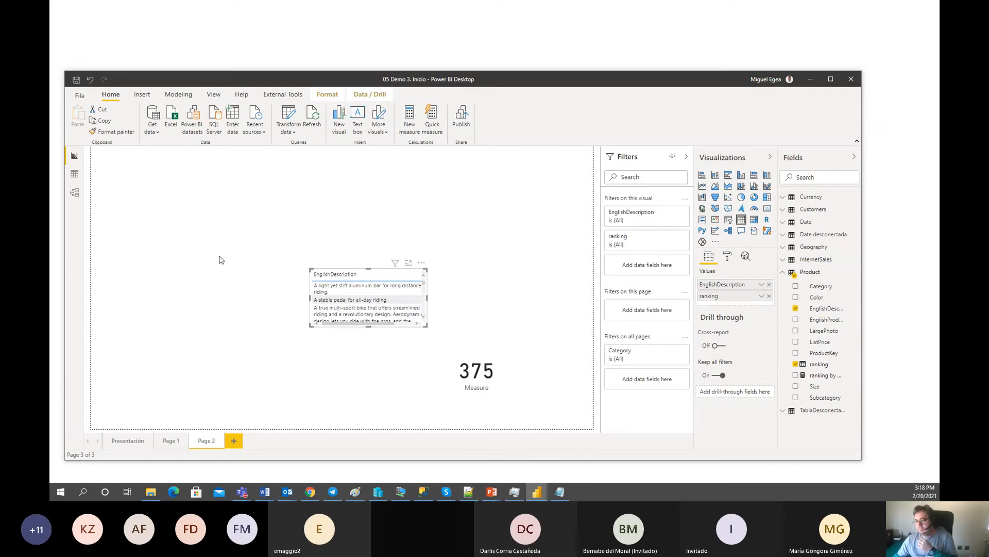
pyautogui.moveTo(427, 326); pyautogui.dragTo(591, 318)
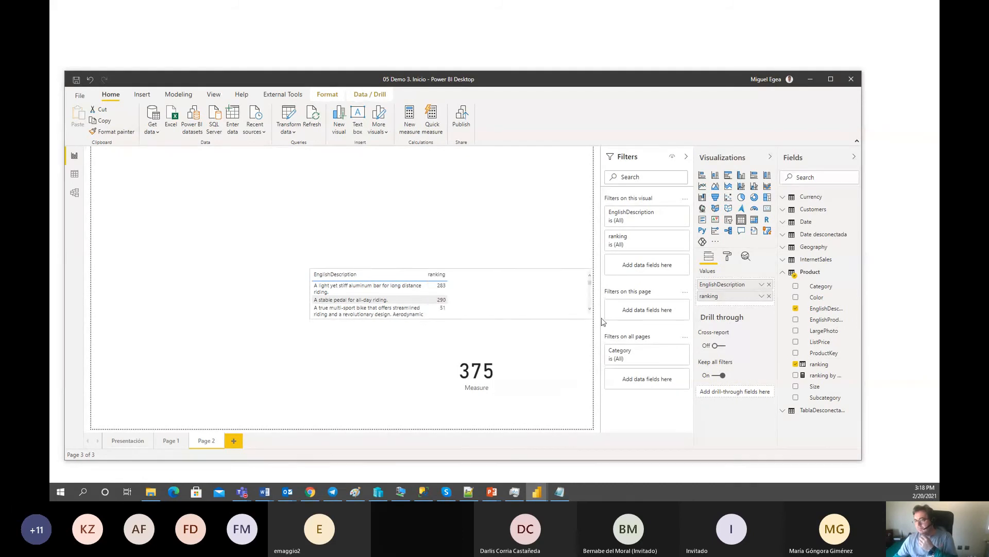
pyautogui.moveTo(484, 291); pyautogui.dragTo(325, 239)
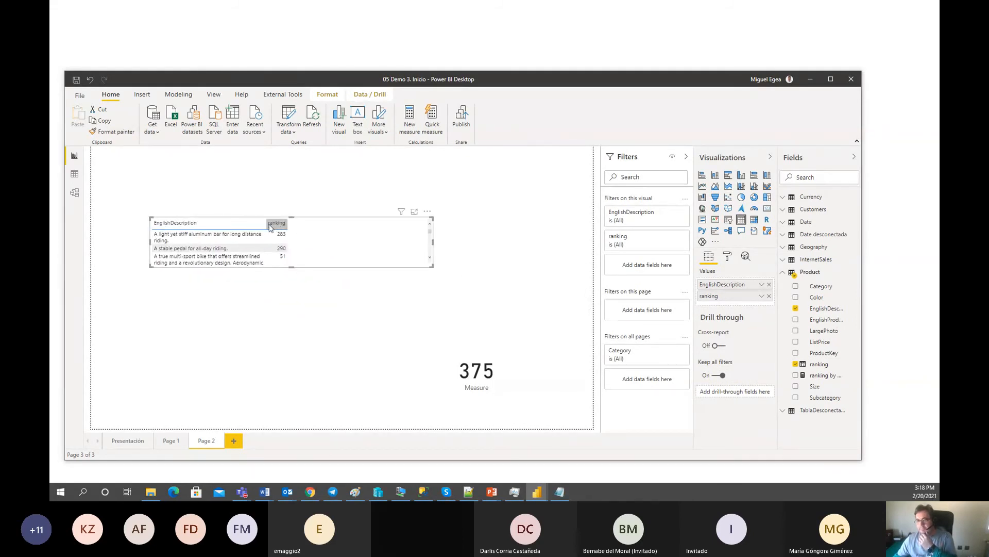
pyautogui.click(269, 228)
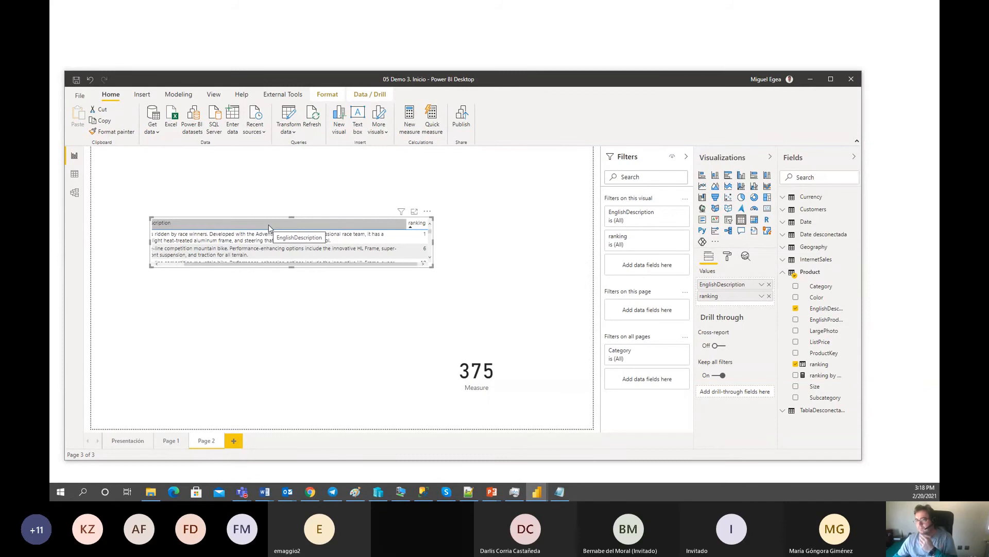
# - Add the ranking by measure field to the table visual and enlarge the visual across the upper page
pyautogui.moveTo(433, 266); pyautogui.dragTo(512, 356)
pyautogui.moveTo(833, 376); pyautogui.dragTo(465, 316)
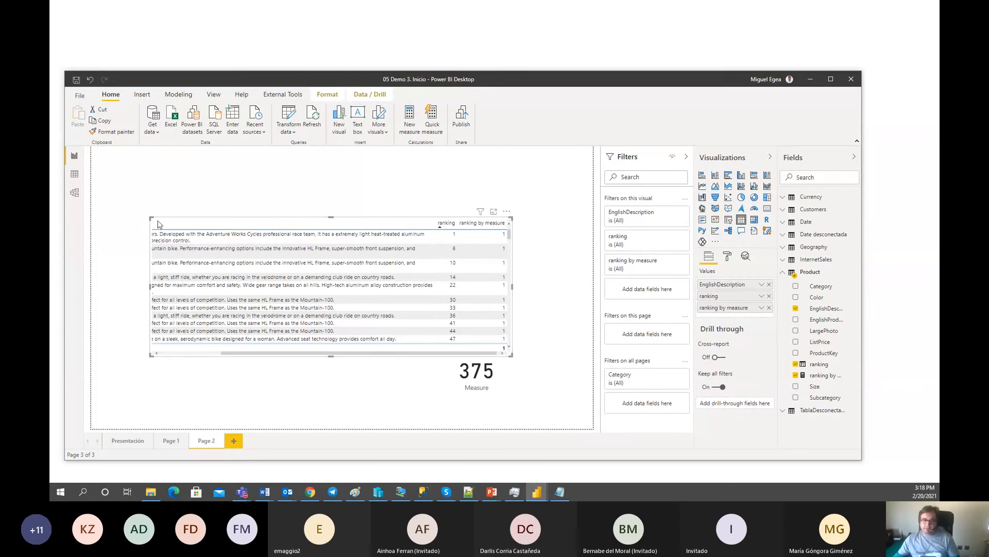
pyautogui.moveTo(151, 218); pyautogui.dragTo(100, 153)
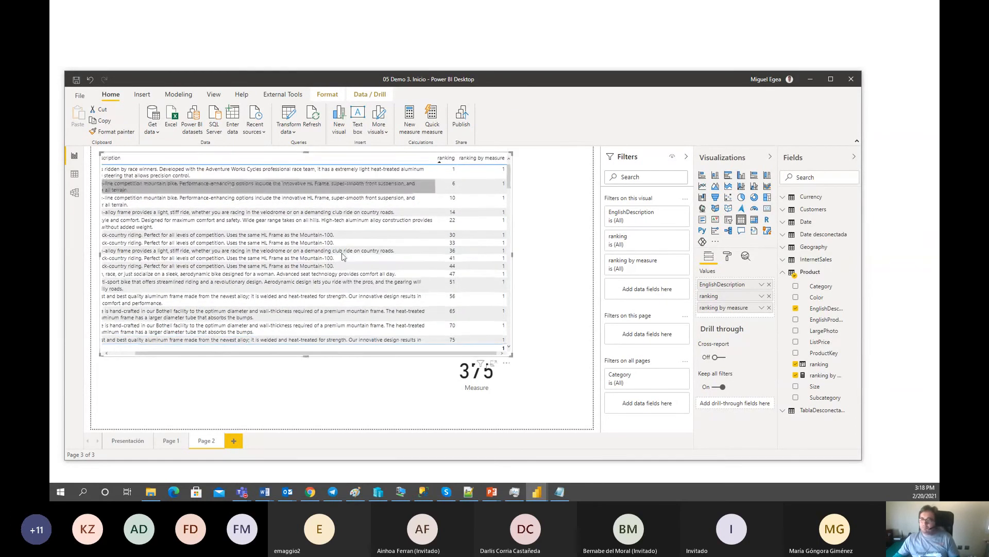
pyautogui.moveTo(512, 354); pyautogui.dragTo(556, 342)
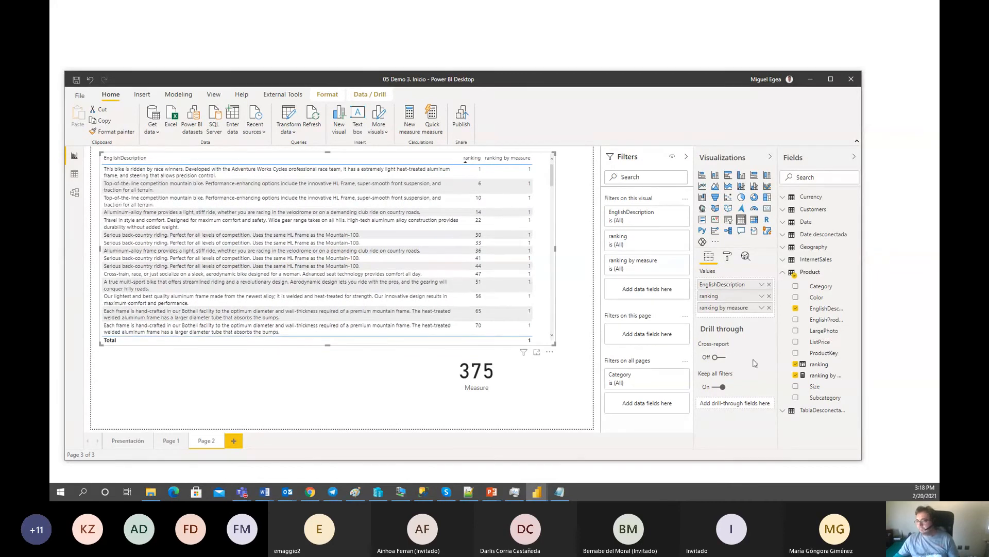
# - Wrap the 'Product' table in ALL inside the RANKX of ranking by measure and commit the formula
pyautogui.click(834, 377)
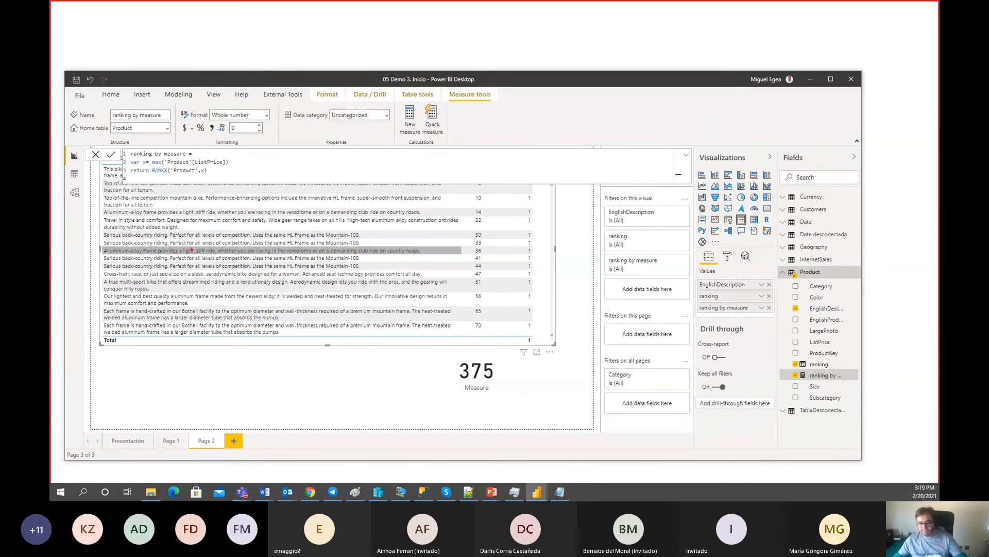
pyautogui.moveTo(103, 244)
pyautogui.mouseDown()
pyautogui.moveTo(264, 265)
pyautogui.moveTo(507, 265)
pyautogui.moveTo(537, 252)
pyautogui.mouseUp()
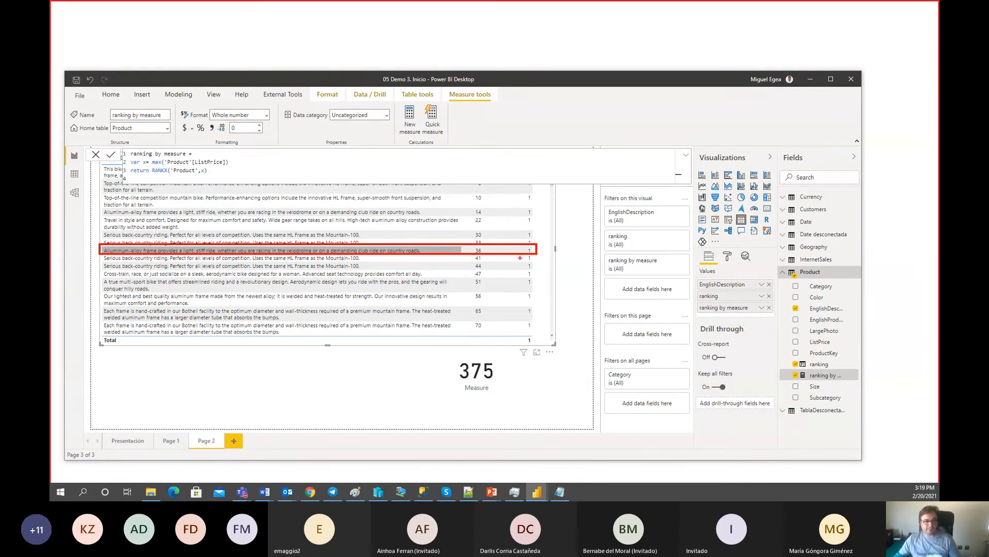
pyautogui.press('Escape')
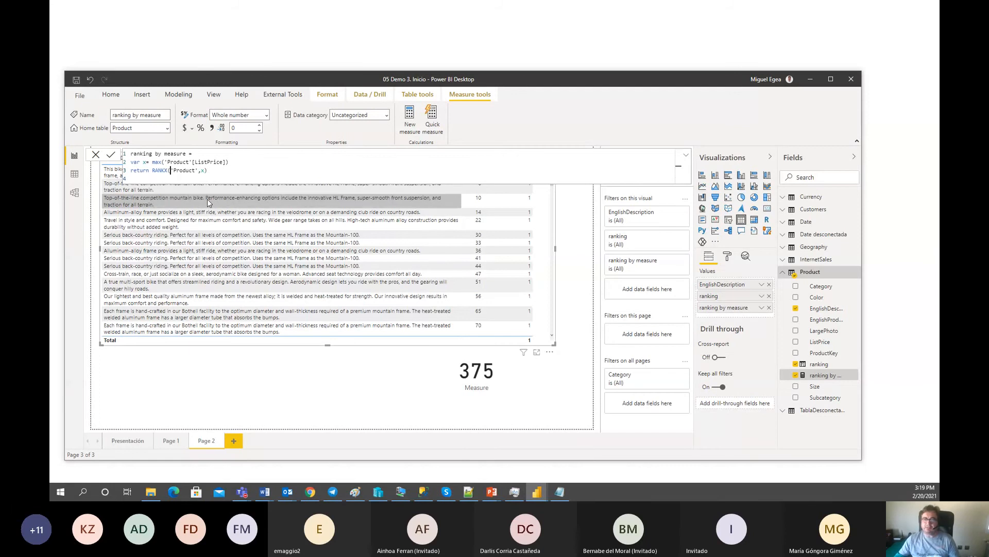
pyautogui.write('all(')
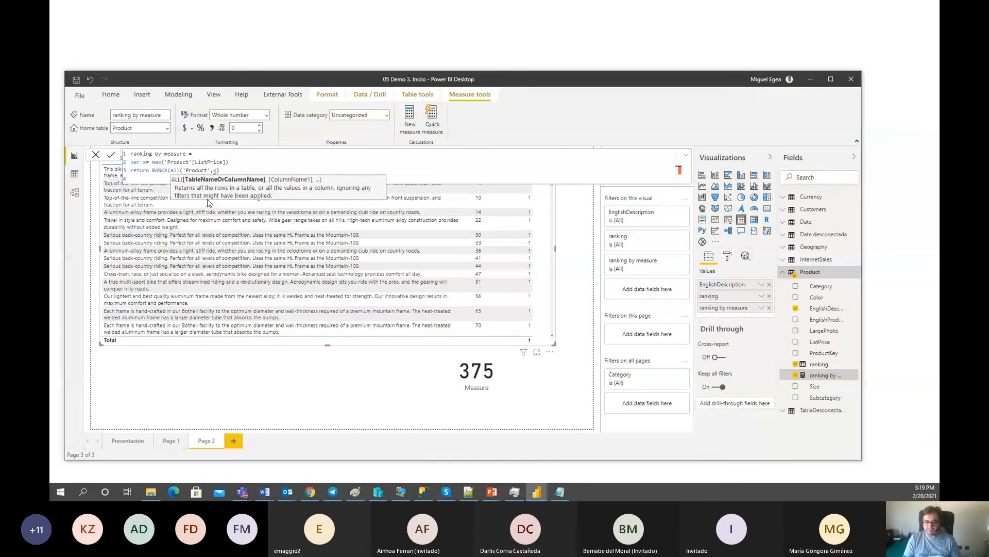
pyautogui.write(')')
pyautogui.press('Return')
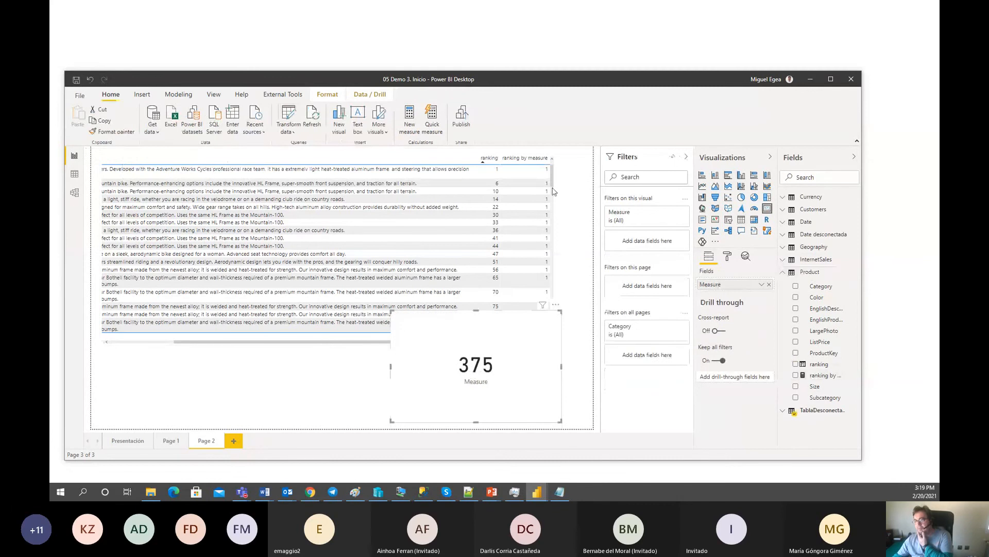
# - Replace the EnglishDescription column in the table visual with ProductKey
pyautogui.click(591, 280)
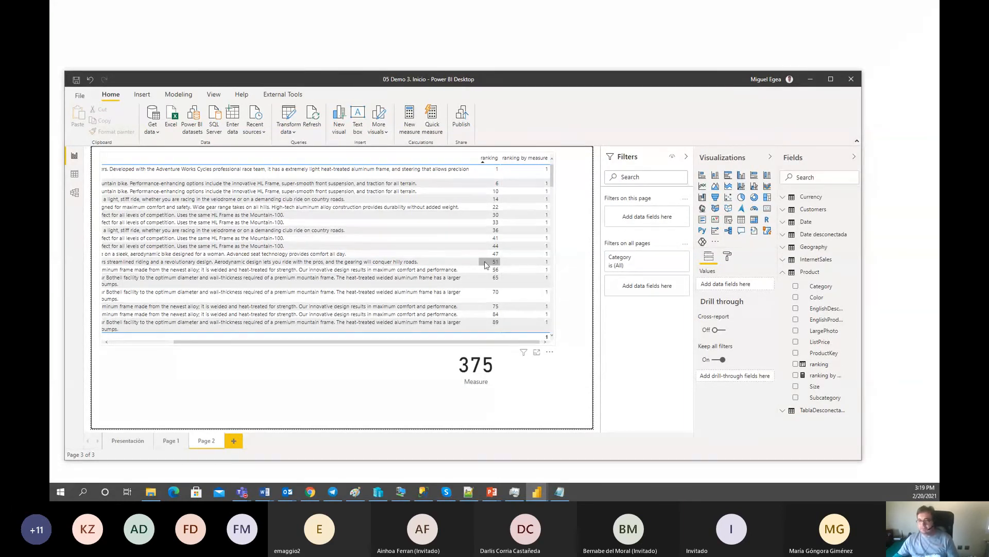
pyautogui.moveTo(417, 346); pyautogui.dragTo(334, 342)
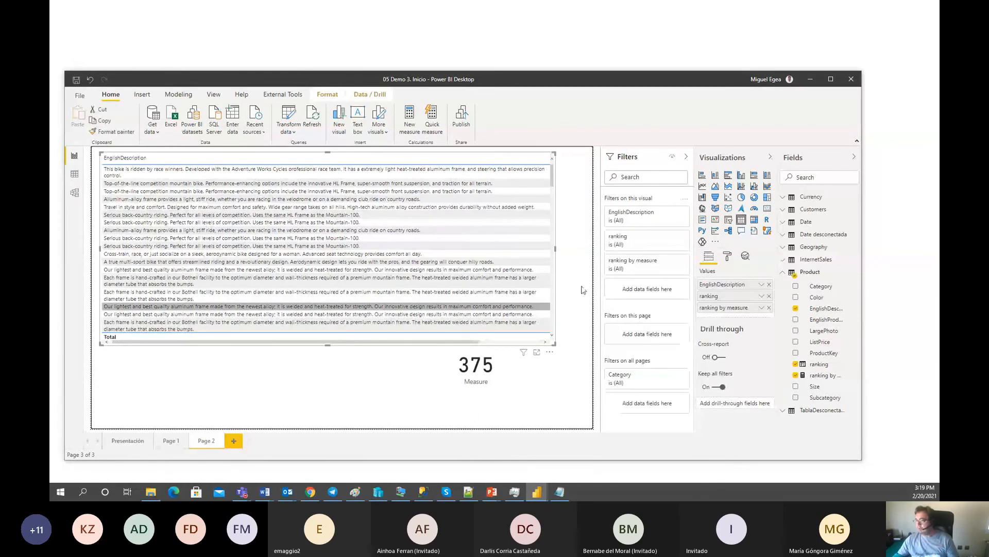
pyautogui.click(796, 353)
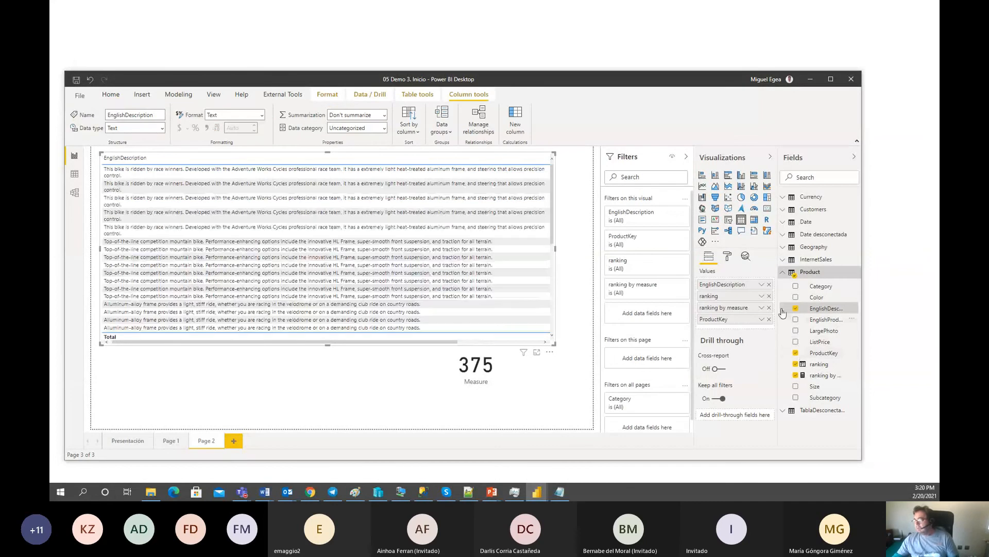
pyautogui.click(769, 285)
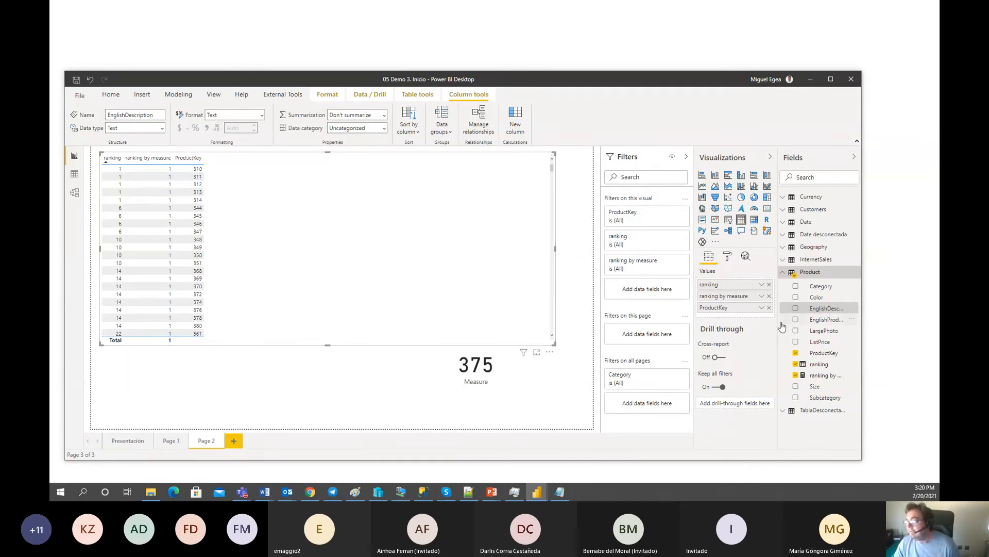
# - Add a Color slicer below the table visual and filter it to Black
pyautogui.moveTo(818, 297); pyautogui.dragTo(503, 363)
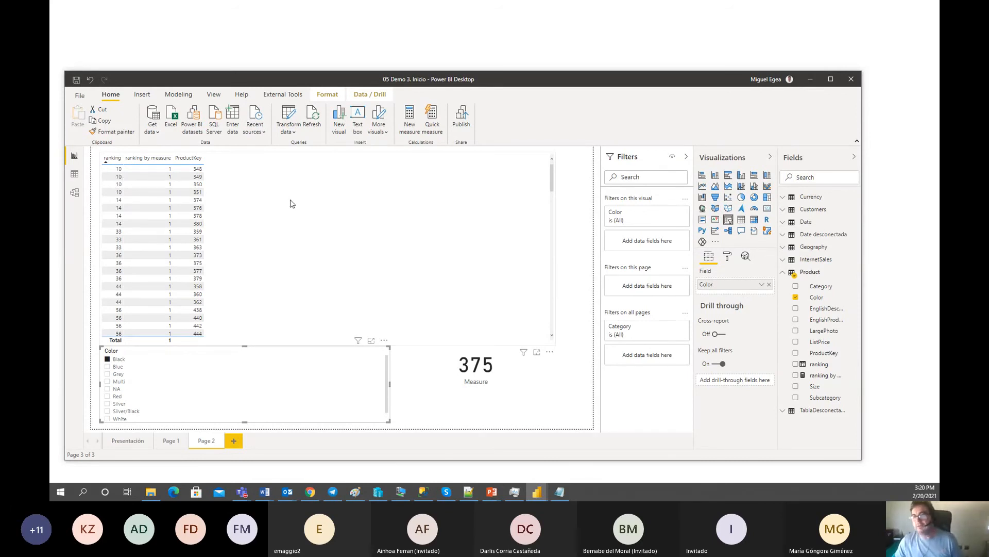
# - Switch to the slide about what can be created with DAX, and return to Power BI Desktop
pyautogui.click(810, 81)
pyautogui.click(300, 280)
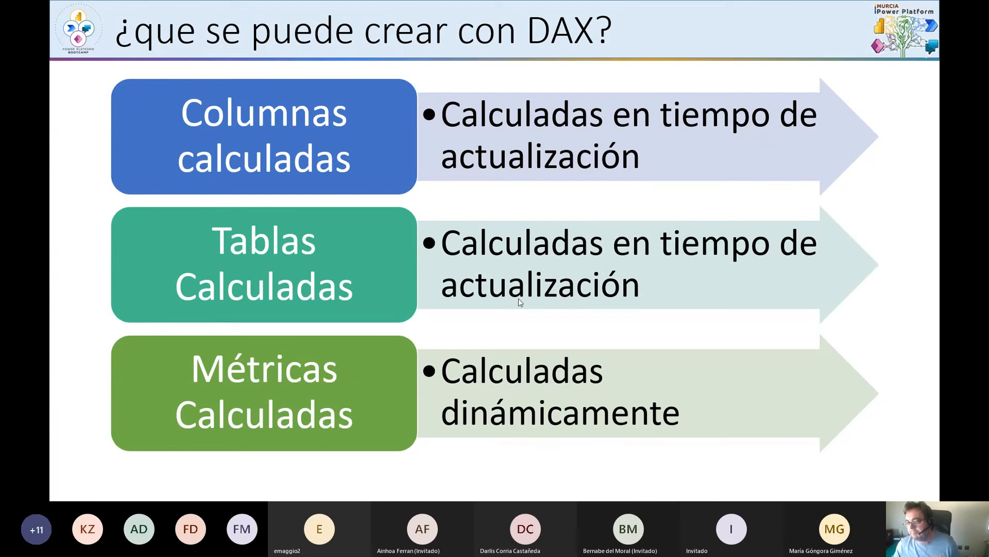
pyautogui.click(411, 366)
pyautogui.hotkey('alt', 'Tab')
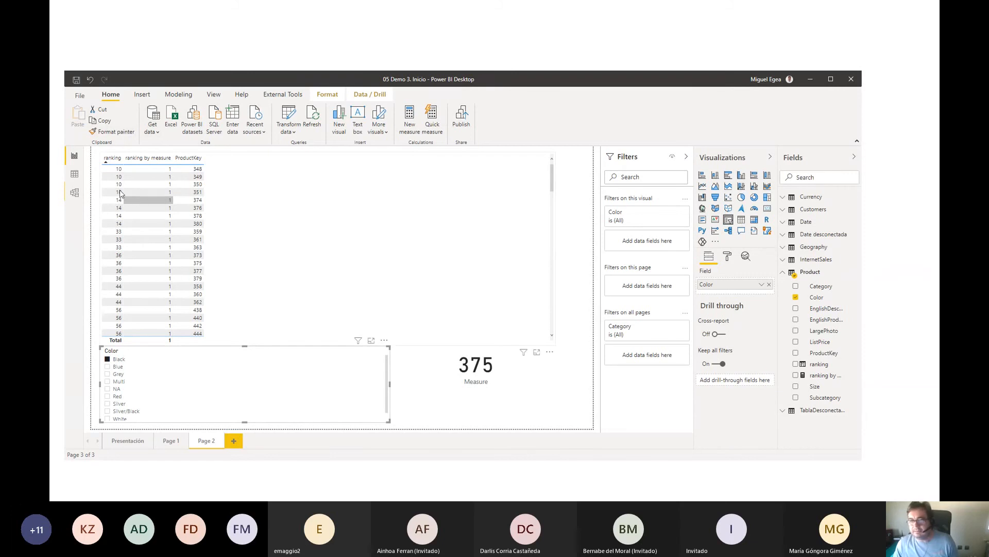
# - In the data view, start a calculated table that returns the VALUES of 'Product'[Category]
pyautogui.click(74, 174)
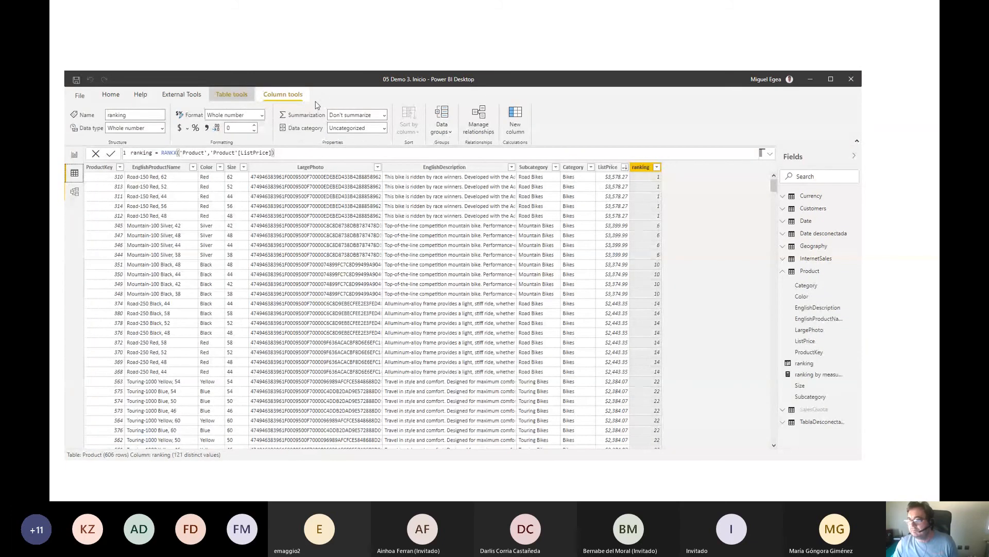
pyautogui.click(226, 93)
pyautogui.click(323, 120)
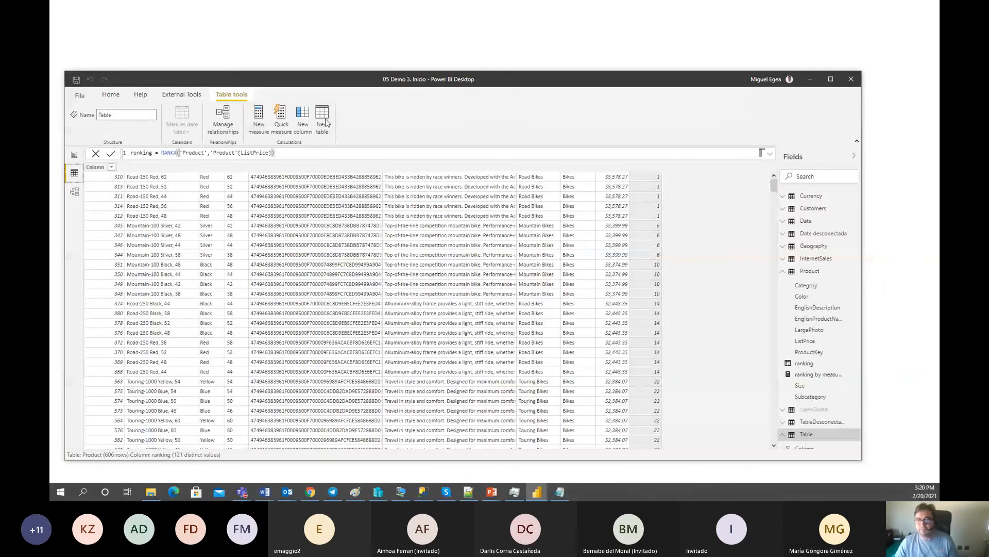
pyautogui.click(214, 153)
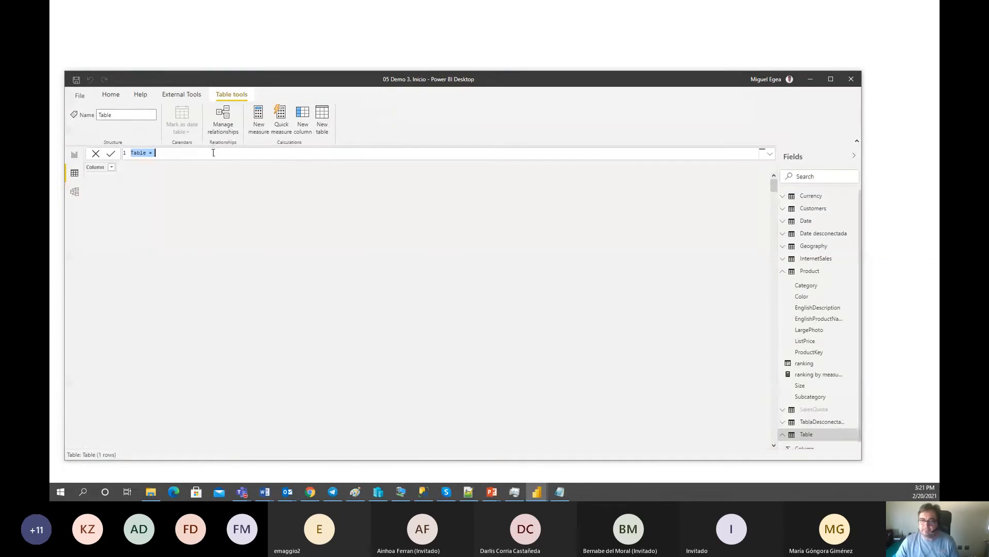
pyautogui.write('values(')
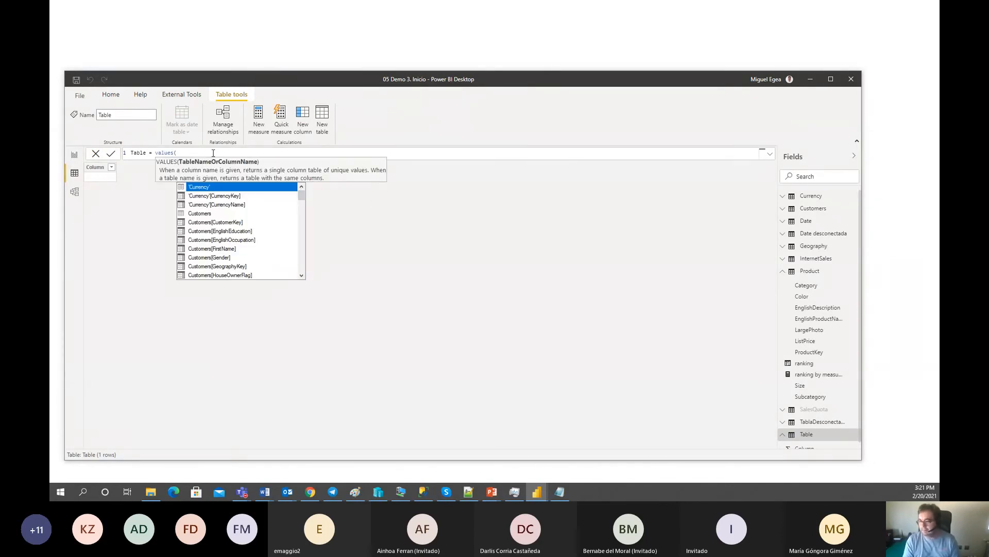
pyautogui.write('pro')
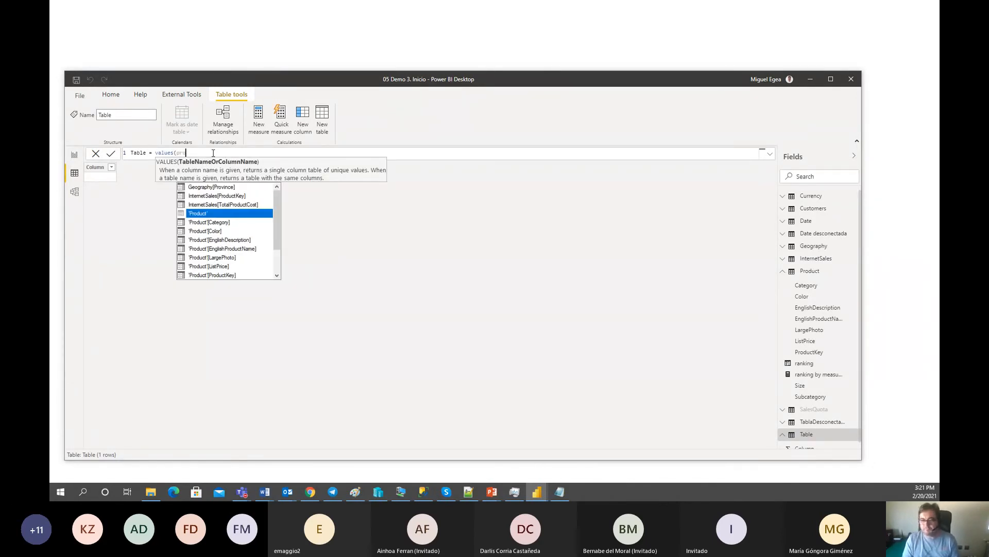
pyautogui.press('Down')
pyautogui.press('Tab')
pyautogui.write(')')
# - Name the calculated table Categorias, commit its formula and return to the slide show
pyautogui.press('Home')
pyautogui.hotkey('ctrl', 'shift', 'Right')
pyautogui.write('Categorias')
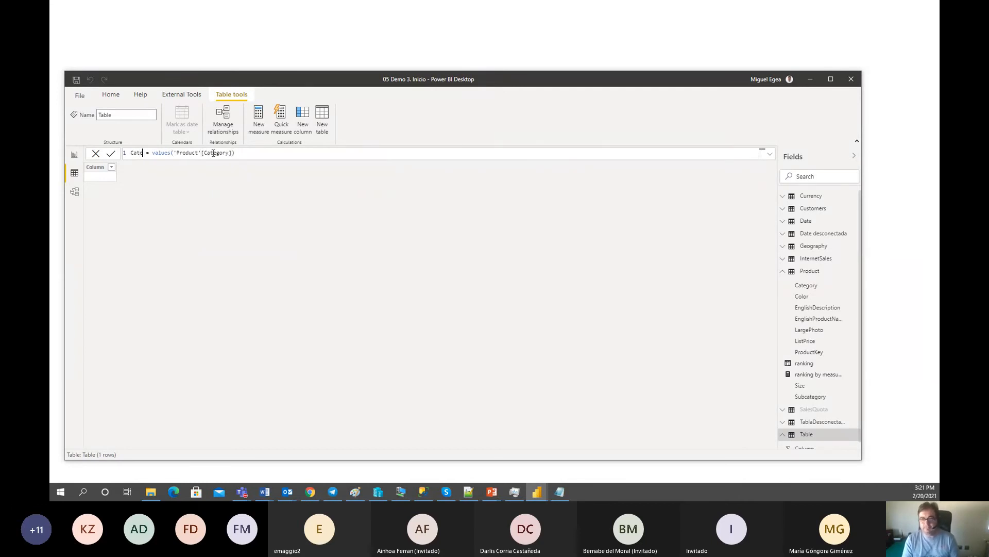
pyautogui.press('Return')
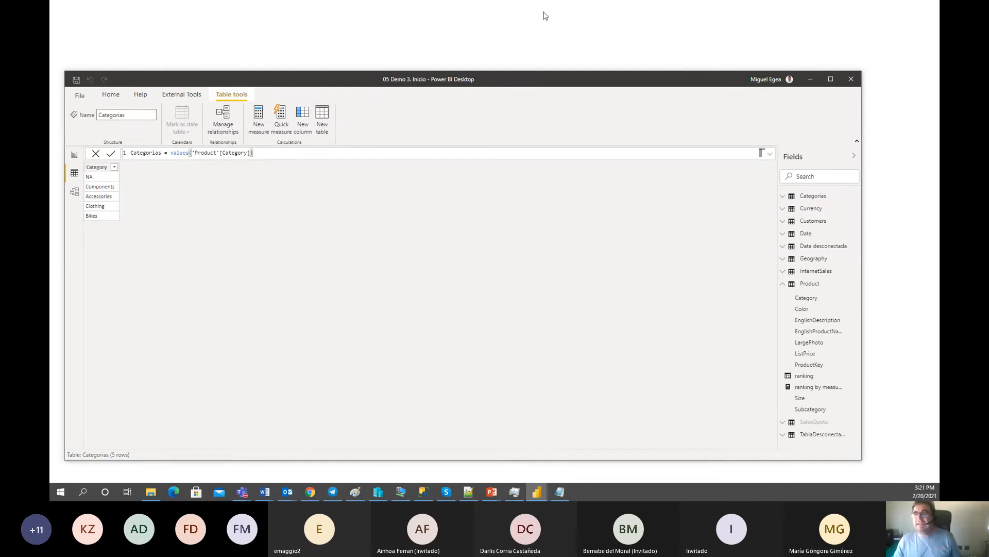
pyautogui.click(505, 26)
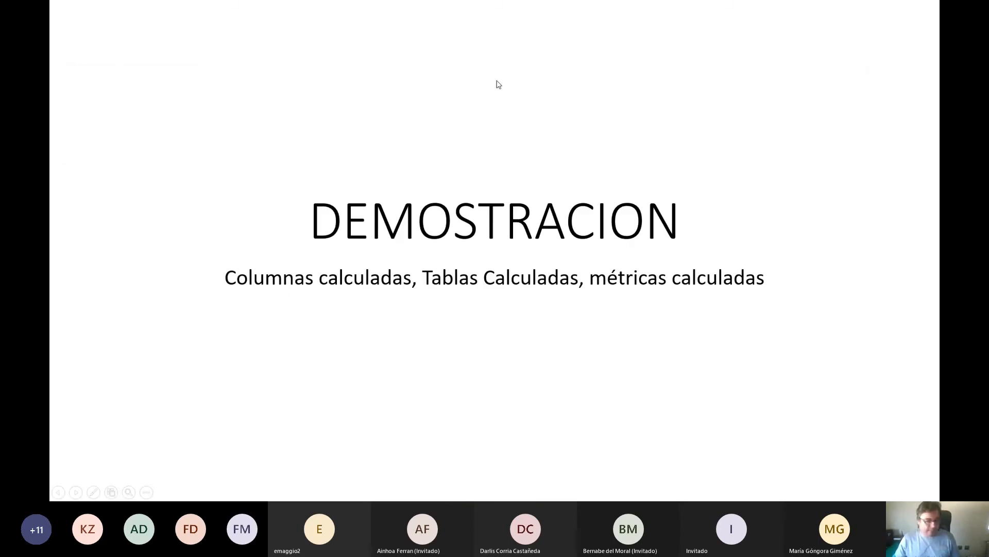
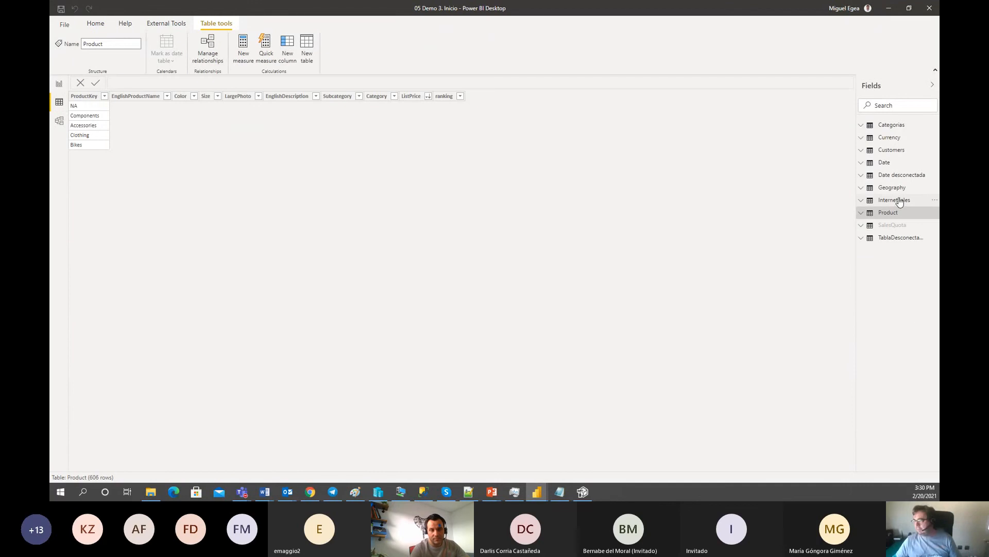
# - Examine the OrderDate column of the InternetSales table in the data view, and return to the report view
pyautogui.click(895, 202)
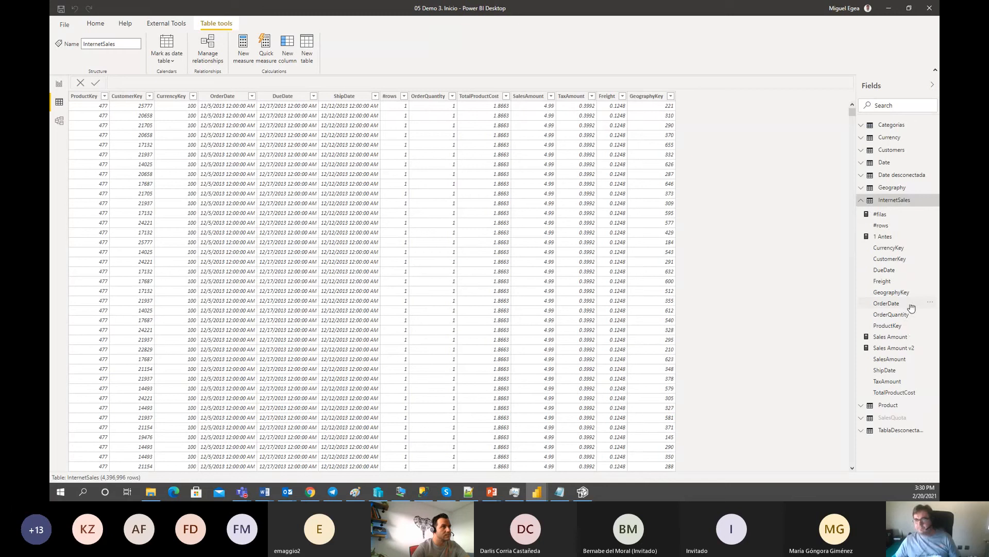
pyautogui.click(910, 305)
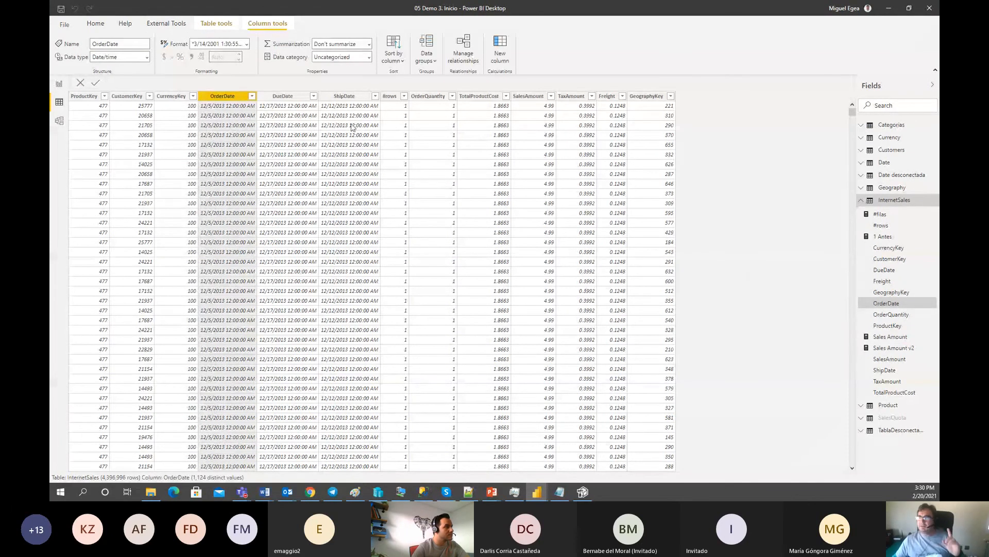
pyautogui.click(60, 84)
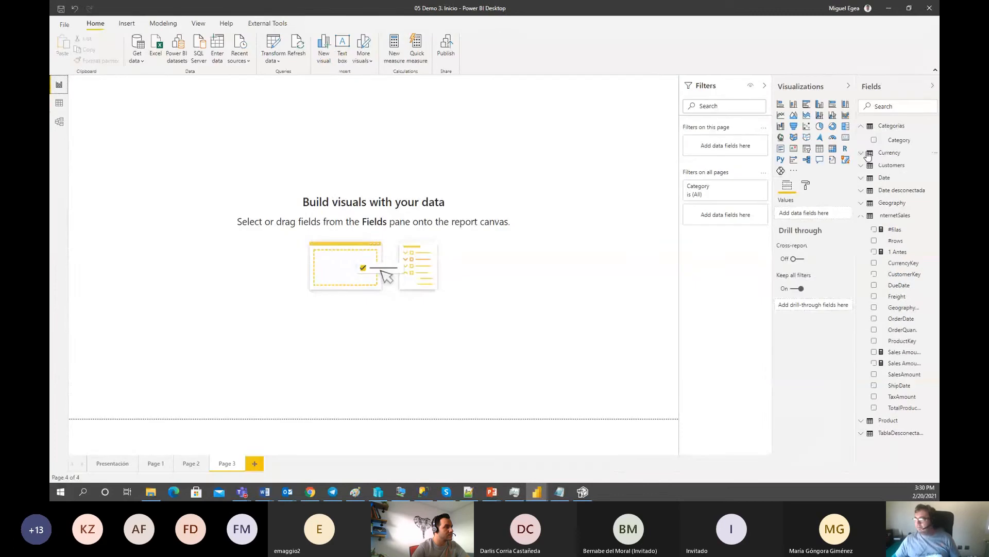
pyautogui.click(934, 217)
pyautogui.click(904, 231)
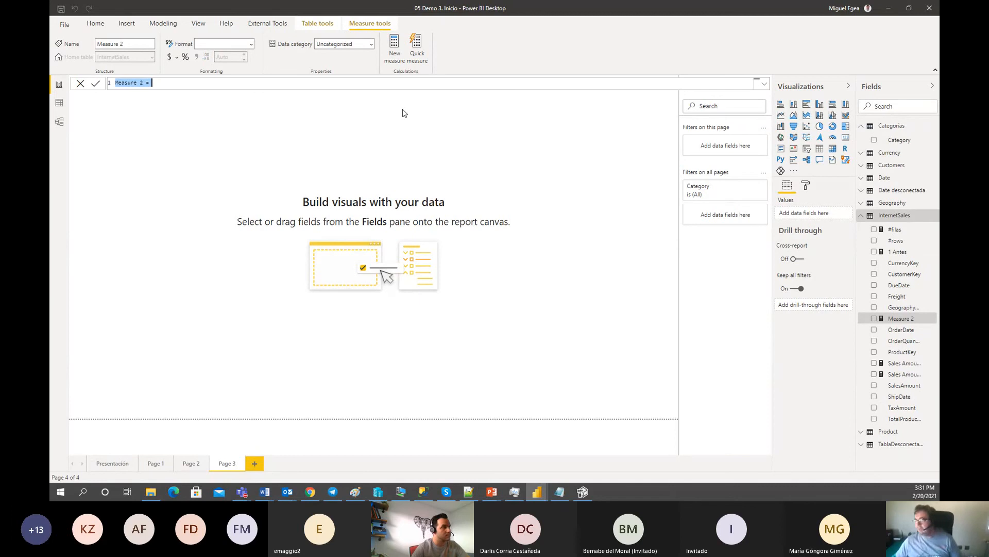
pyautogui.click(930, 215)
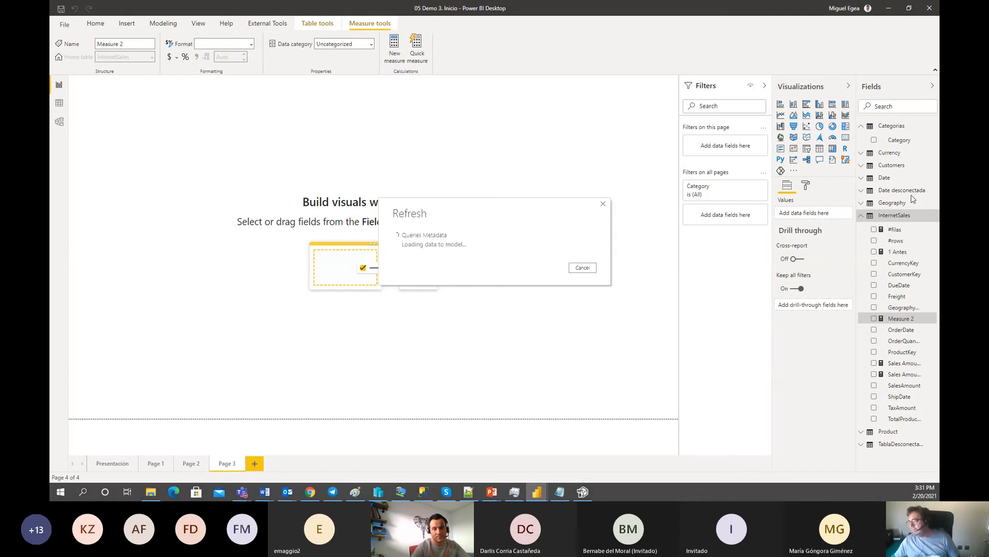
# - Try to build a year-to-date total quick measure on InternetSales with Sales Amount as base value and OrderDate as date
pyautogui.click(935, 216)
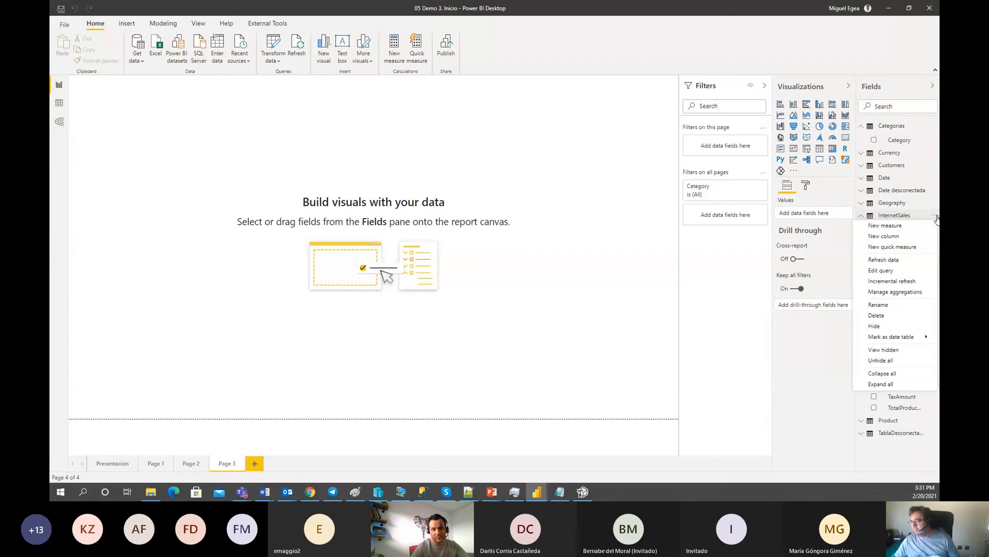
pyautogui.click(909, 248)
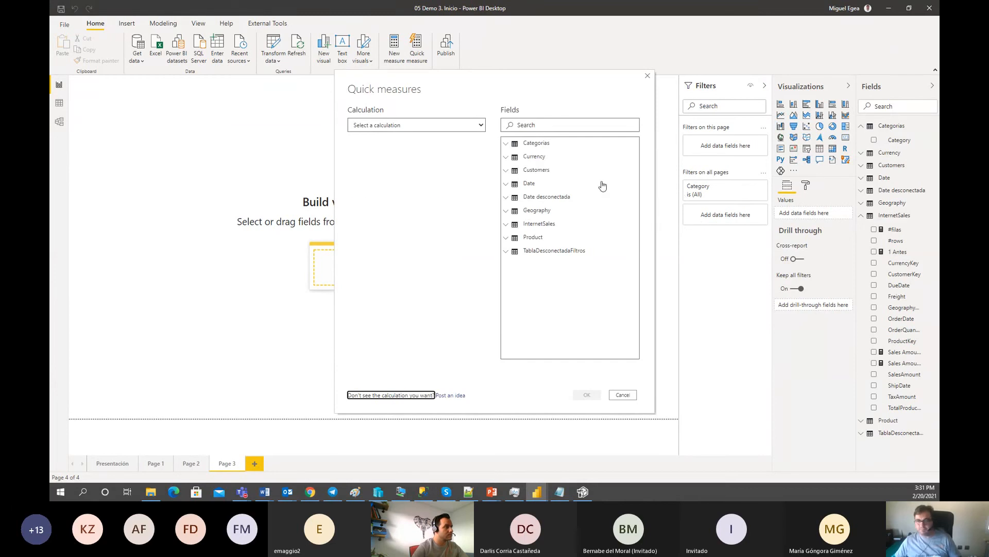
pyautogui.click(442, 130)
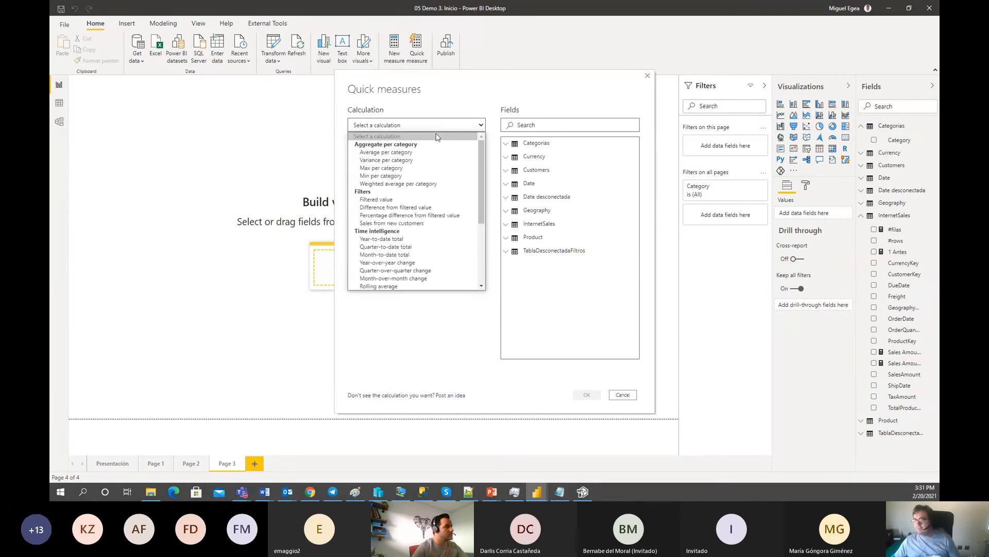
pyautogui.click(397, 239)
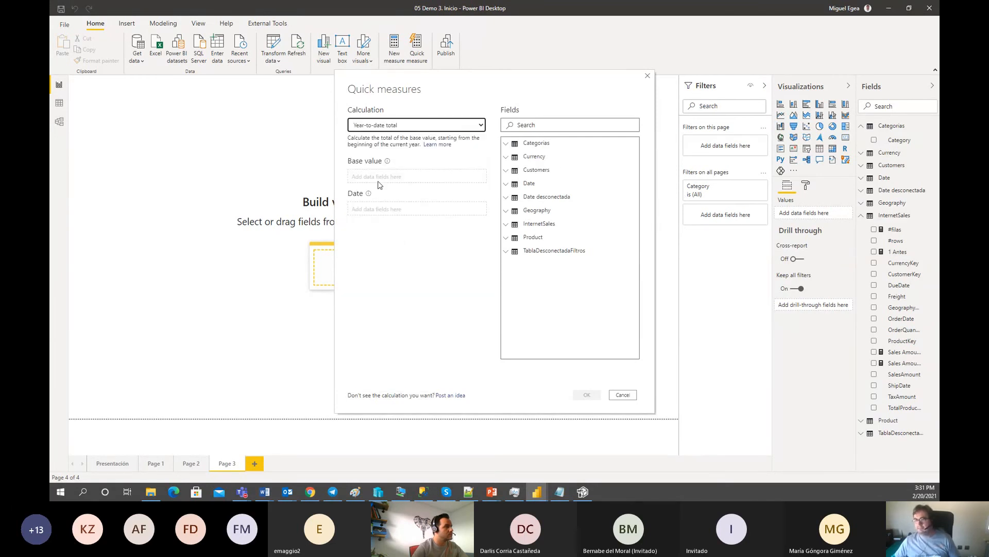
pyautogui.click(508, 229)
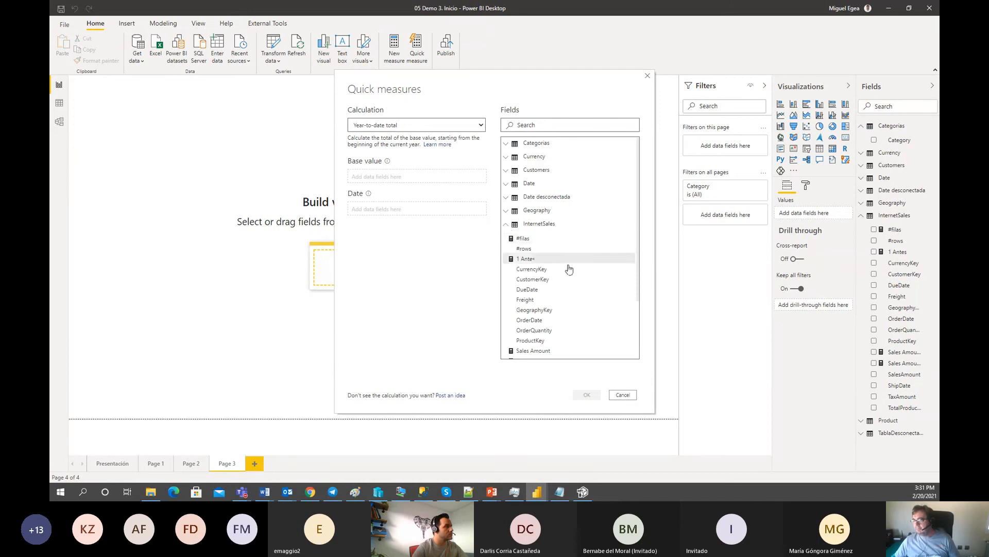
pyautogui.scroll(-2, 567, 270)
pyautogui.moveTo(552, 303); pyautogui.dragTo(417, 178)
pyautogui.moveTo(548, 274); pyautogui.dragTo(409, 217)
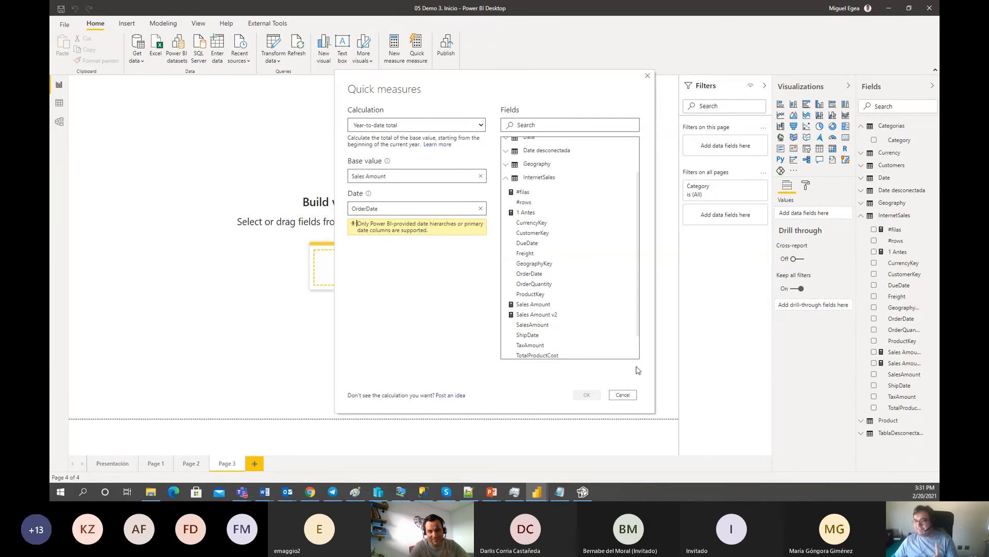
pyautogui.click(628, 395)
# - Create a new measure in the InternetSales table and name it total anual
pyautogui.click(932, 219)
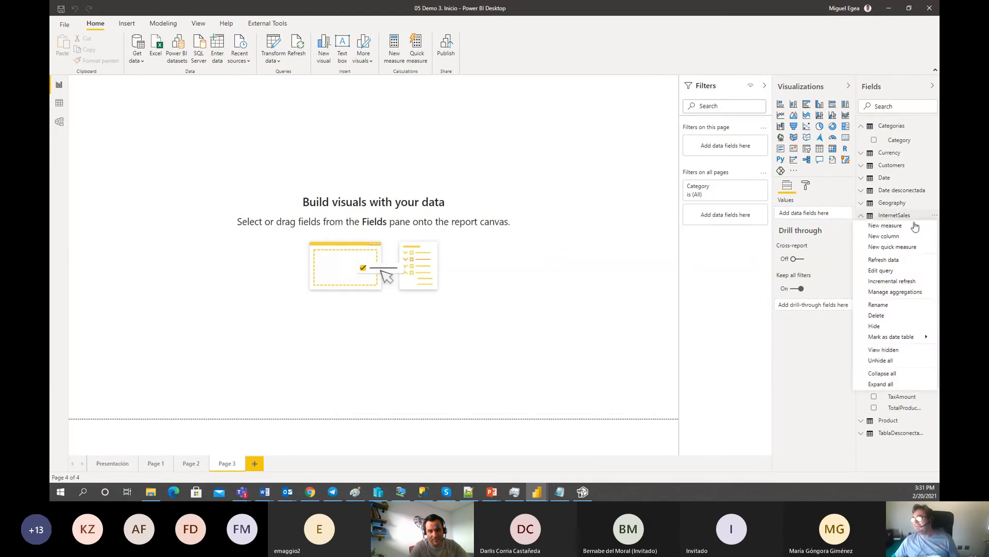
pyautogui.press('Escape')
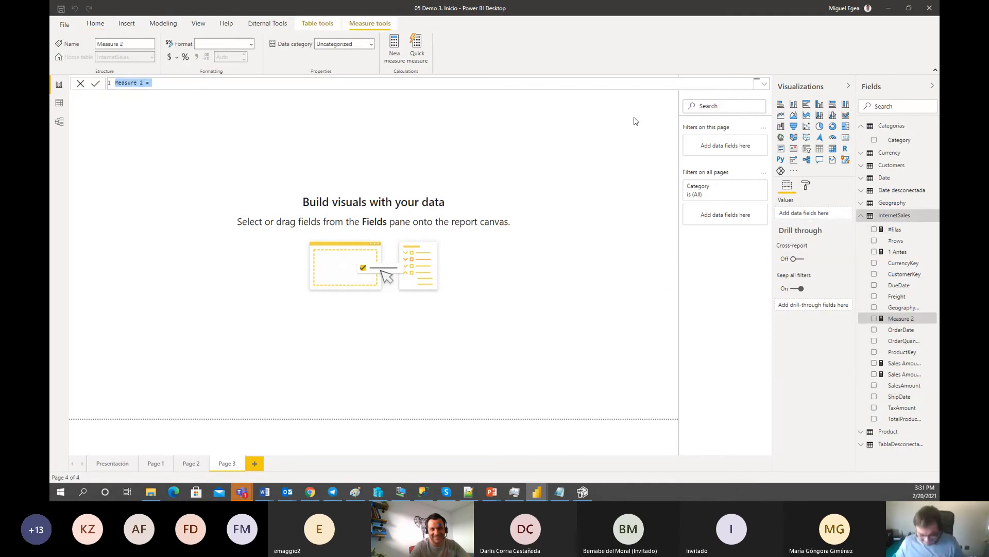
pyautogui.press('Home')
pyautogui.hotkey('ctrl', 'shift', 'Right')
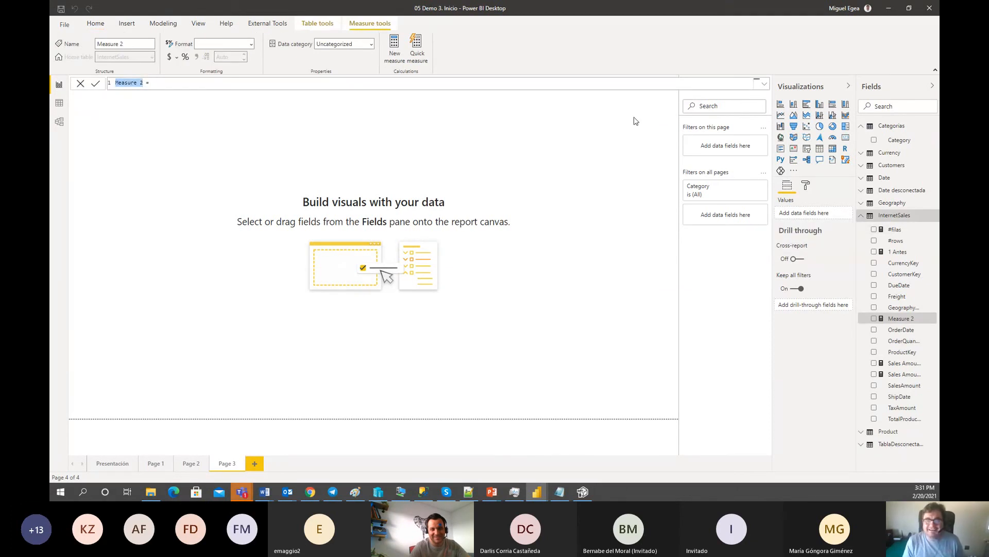
pyautogui.write('total anual')
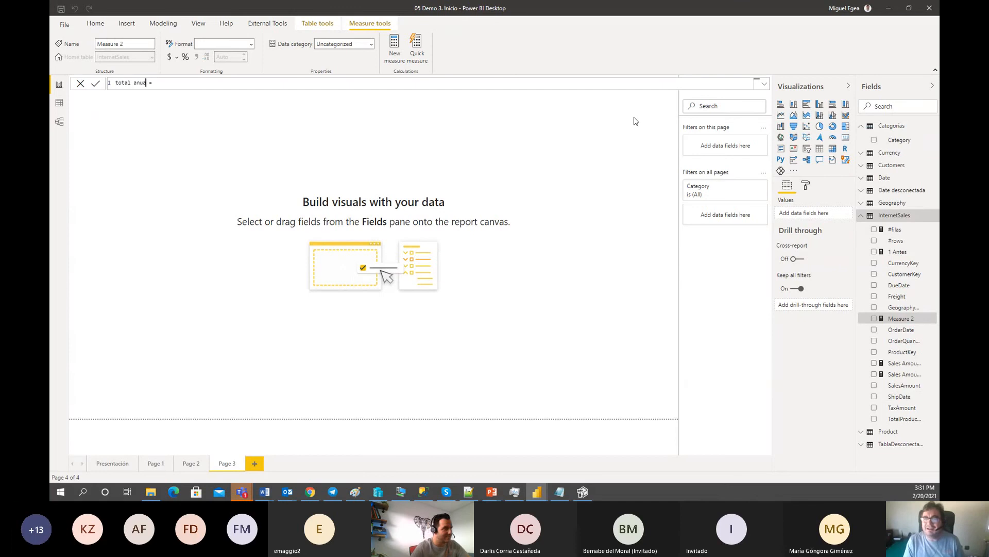
# - Define total anual as TOTALYTD([Sales Amount],InternetSales[OrderDate]) and commit the formula
pyautogui.write('totaly')
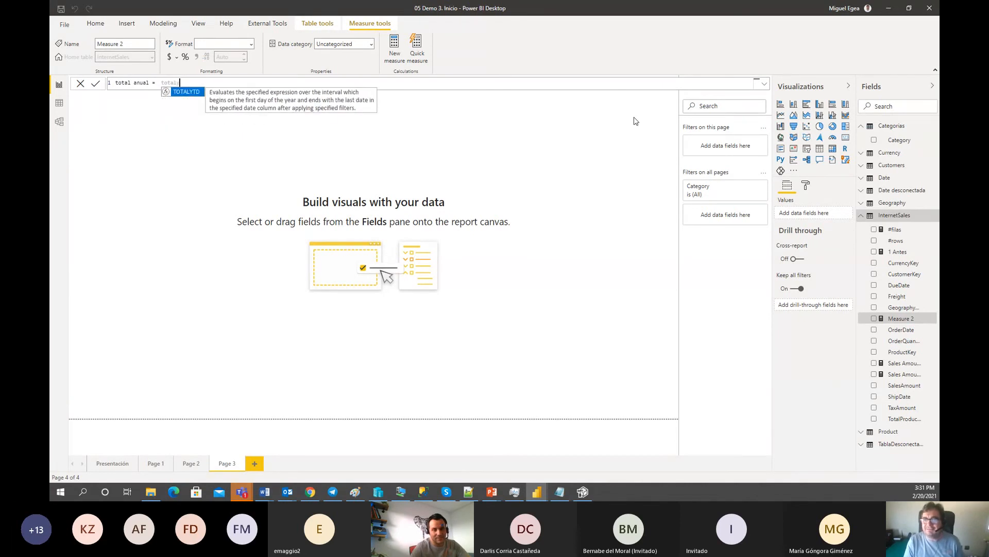
pyautogui.press('Tab')
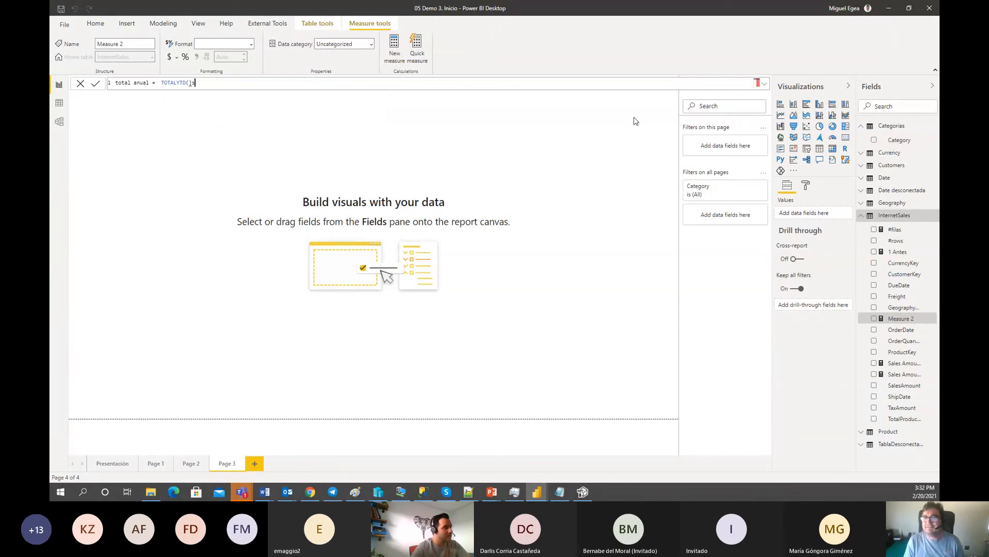
pyautogui.write('Sales Amount]')
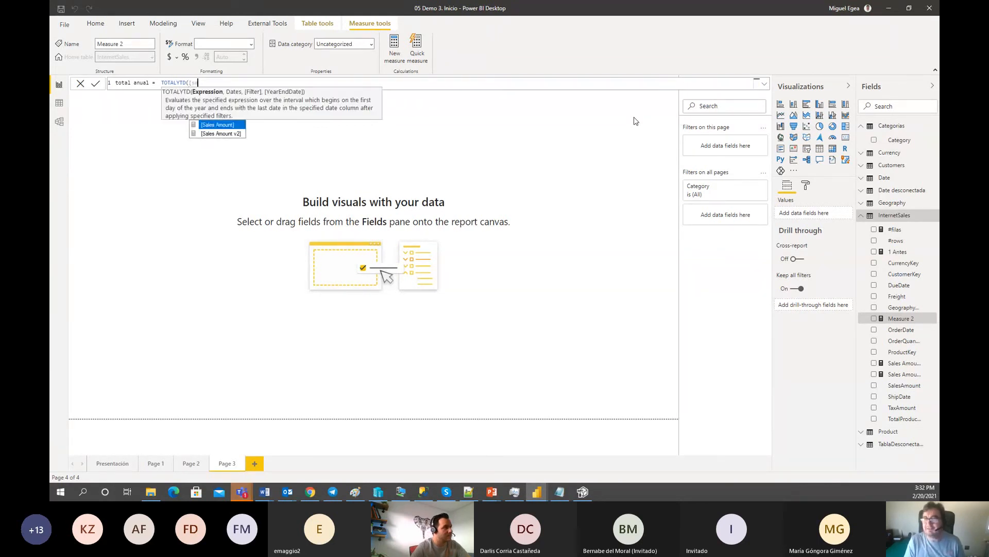
pyautogui.write(',')
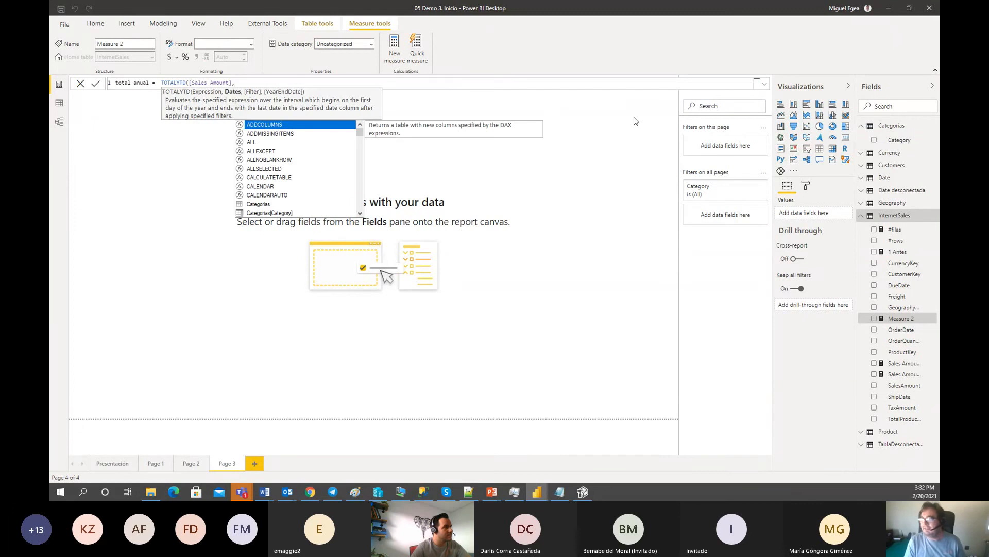
pyautogui.write('inter')
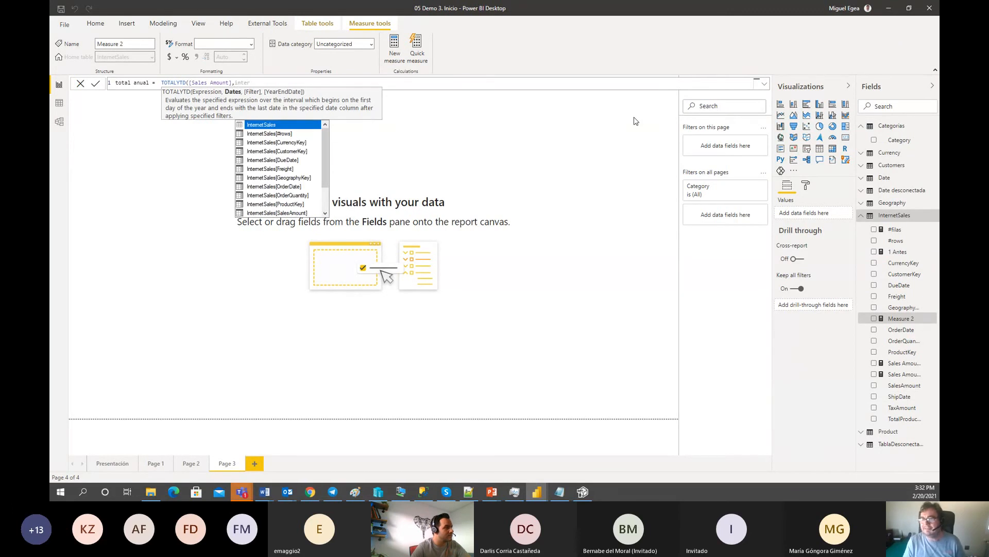
pyautogui.press('Down')
pyautogui.press('Down')
pyautogui.press('Down')
pyautogui.press('Down')
pyautogui.press('Down')
pyautogui.press('Down')
pyautogui.press('Down')
pyautogui.press('Tab')
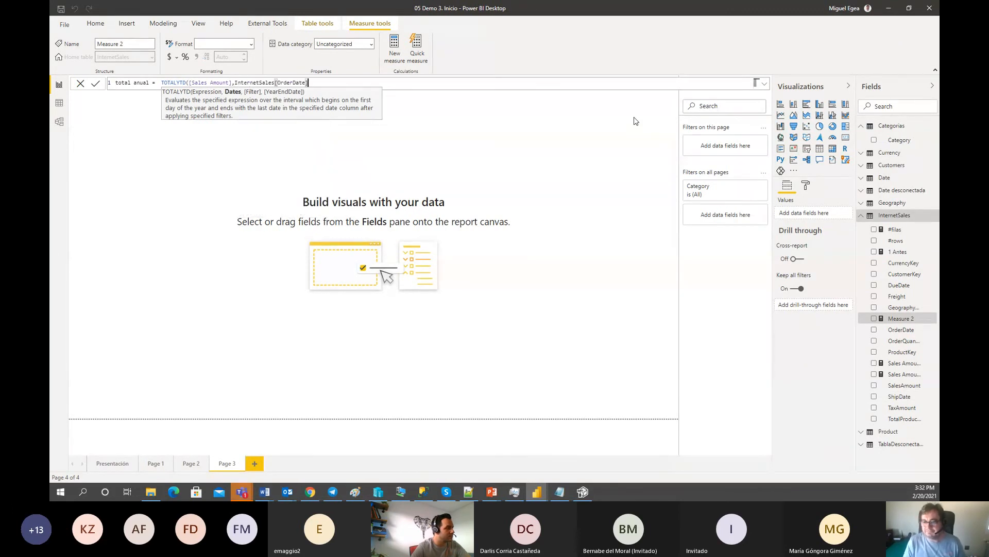
pyautogui.write(')')
pyautogui.press('Return')
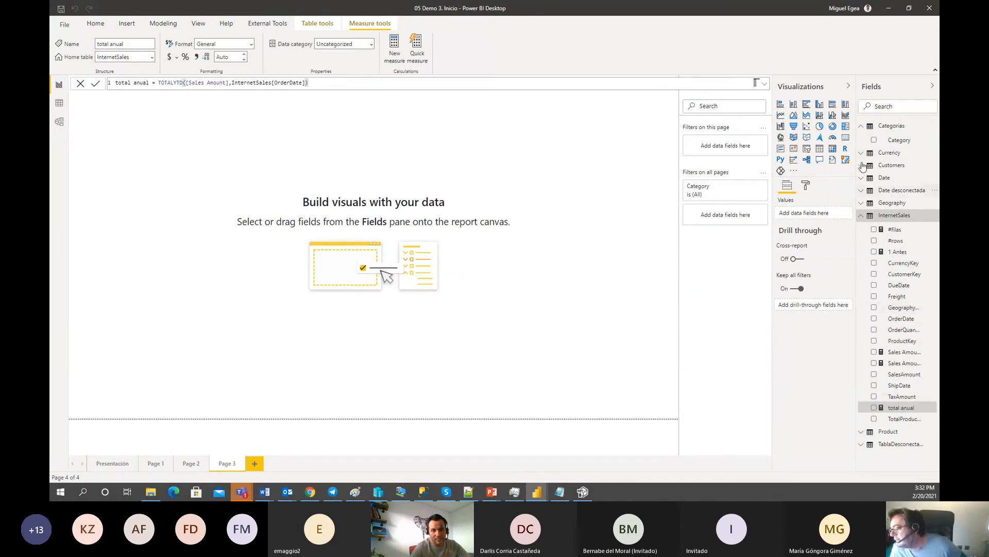
# - Build a matrix on Page 3 with CalendarYear from the Date table as rows and total anual as values, and reposition it
pyautogui.click(861, 181)
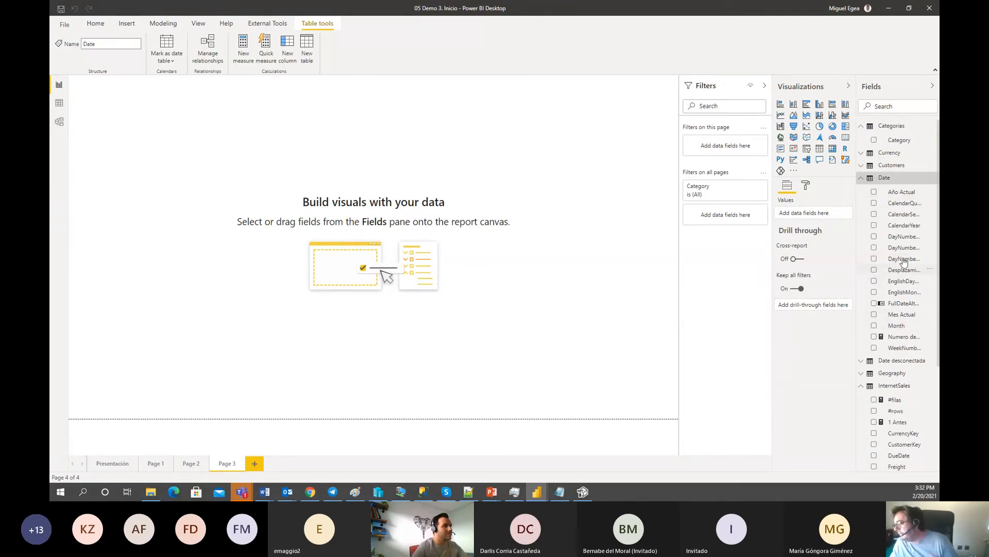
pyautogui.moveTo(403, 185); pyautogui.dragTo(206, 154)
pyautogui.click(832, 149)
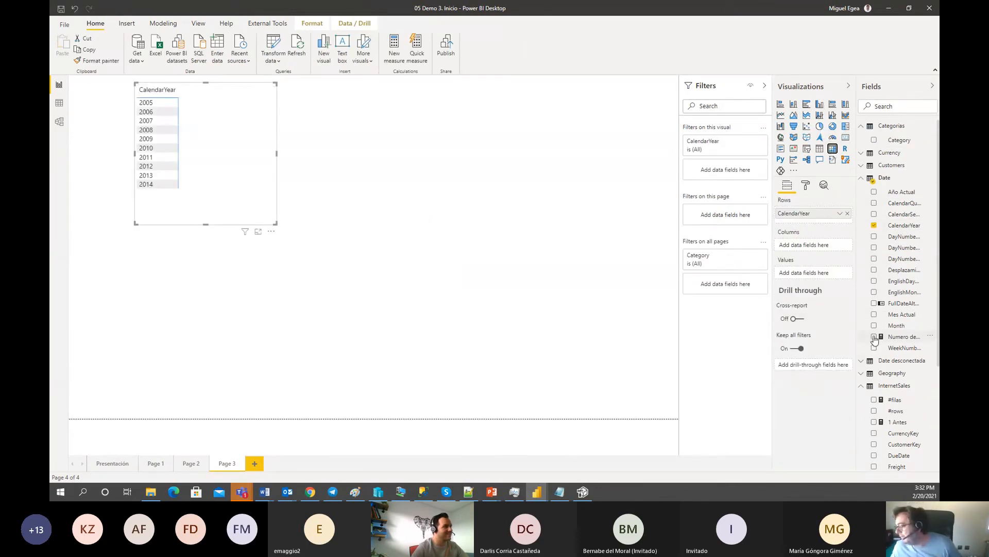
pyautogui.scroll(-3, 881, 350)
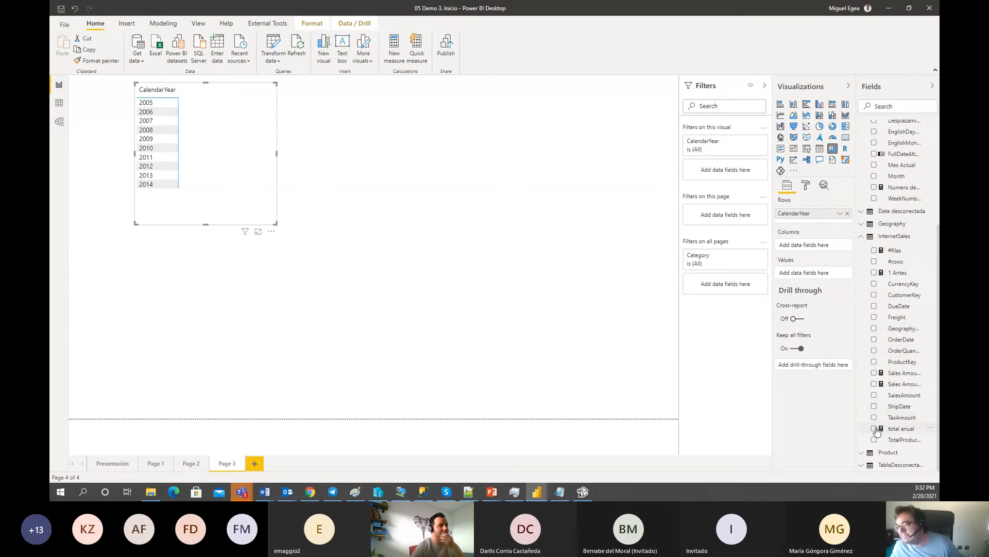
pyautogui.click(876, 429)
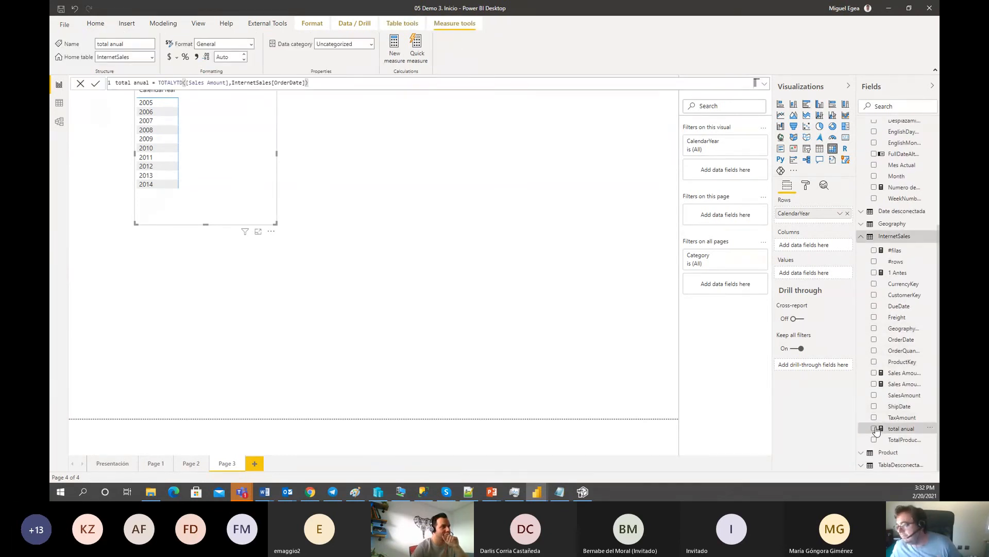
pyautogui.click(875, 429)
pyautogui.moveTo(249, 183); pyautogui.dragTo(274, 230)
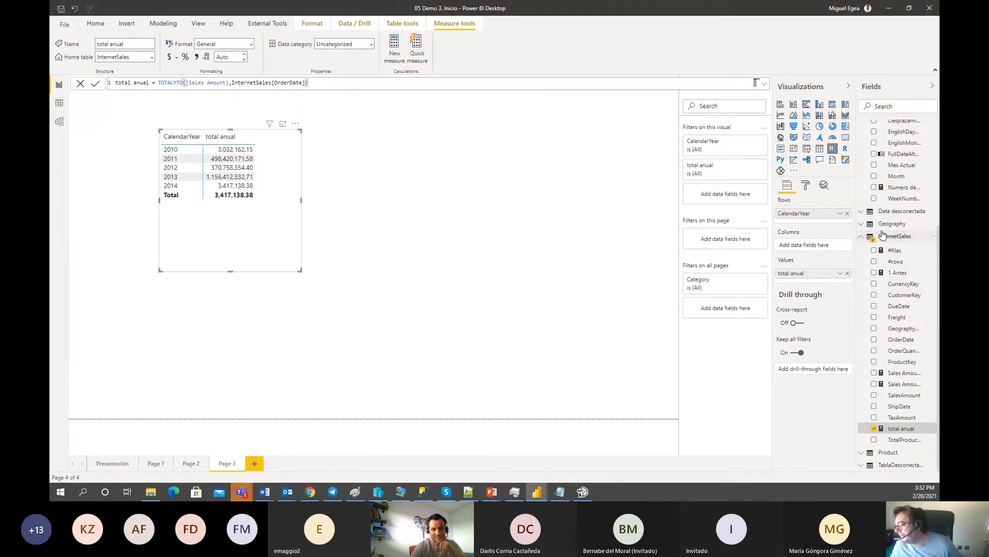
# - Add Month below CalendarYear in the matrix rows, expand the year 2011, and enlarge the matrix to fit its months
pyautogui.scroll(2, 904, 191)
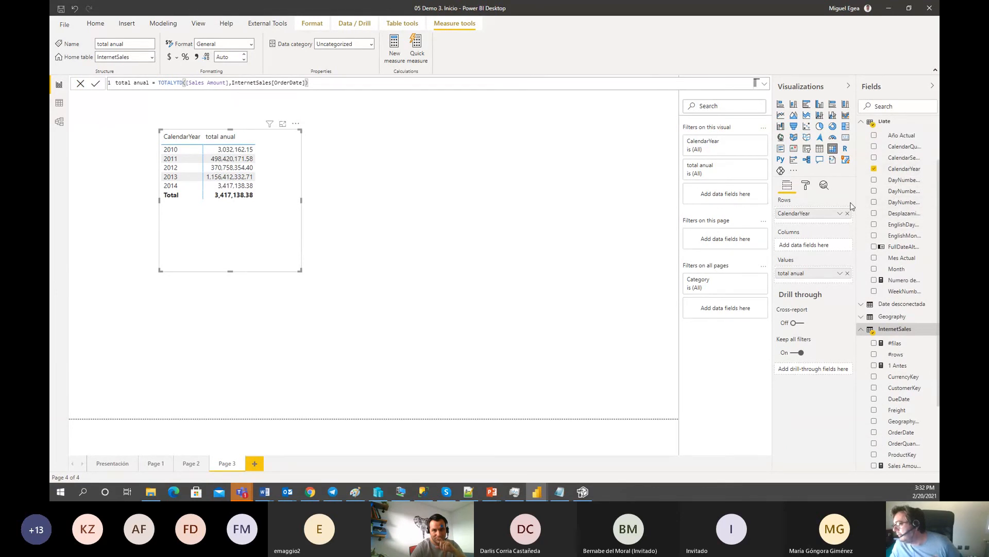
pyautogui.moveTo(898, 269); pyautogui.dragTo(193, 184)
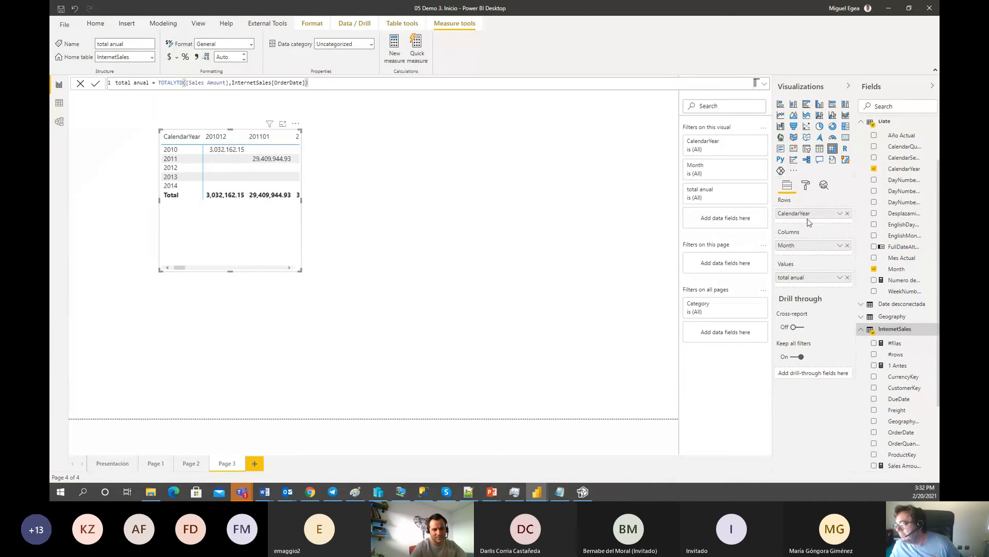
pyautogui.moveTo(816, 251); pyautogui.dragTo(820, 225)
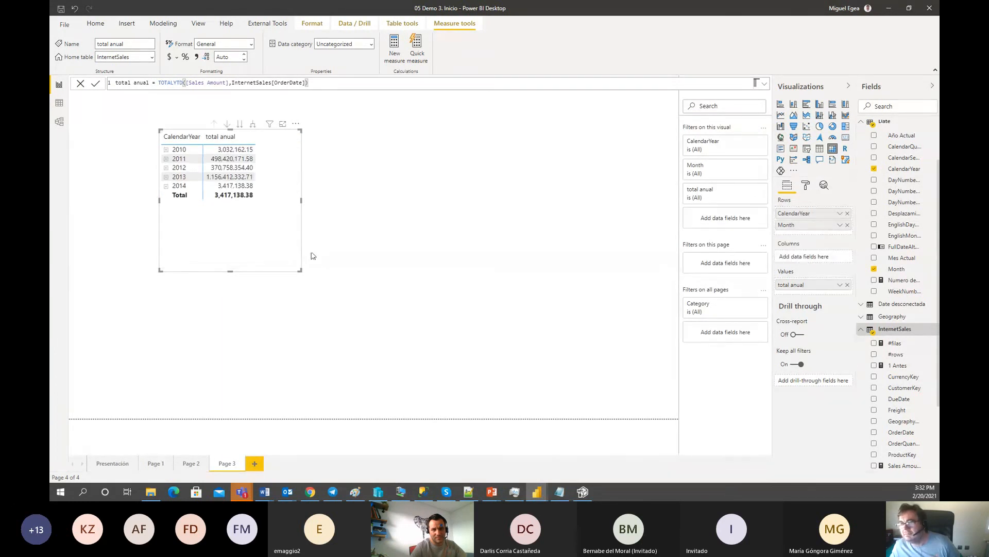
pyautogui.click(166, 159)
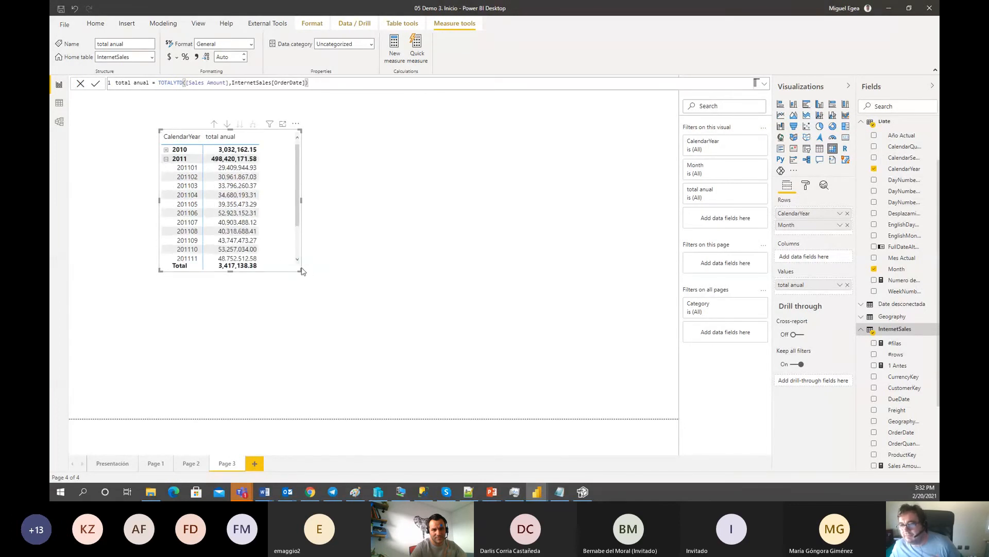
pyautogui.moveTo(302, 271); pyautogui.dragTo(464, 312)
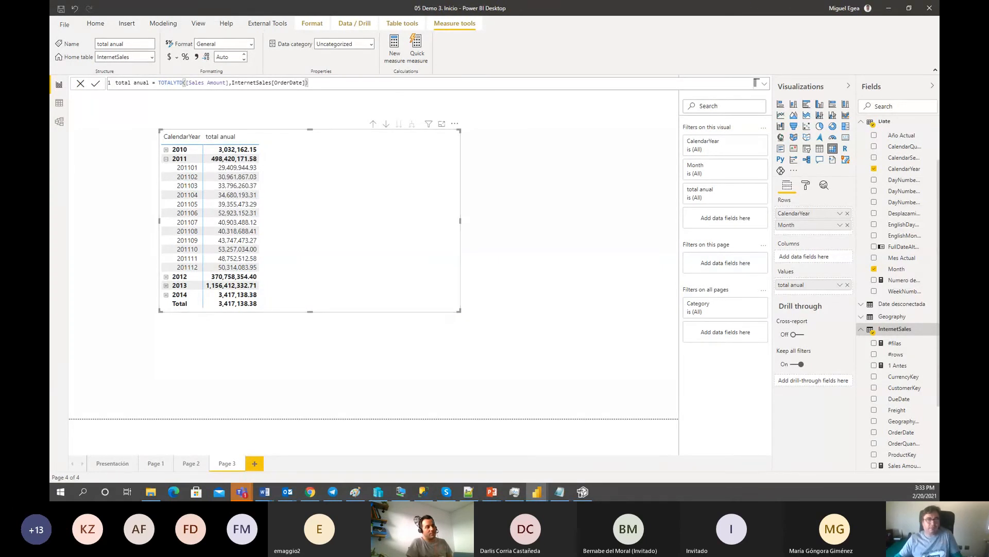
# - Examine the relationships between the Date and InternetSales tables in the model view, and return to the report view
pyautogui.click(60, 121)
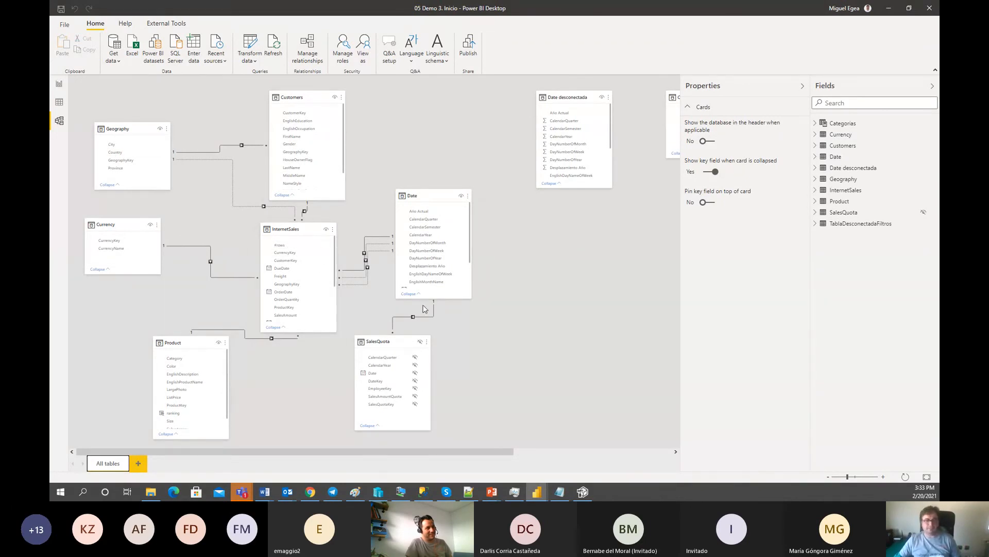
pyautogui.click(59, 83)
pyautogui.scroll(-3, 907, 392)
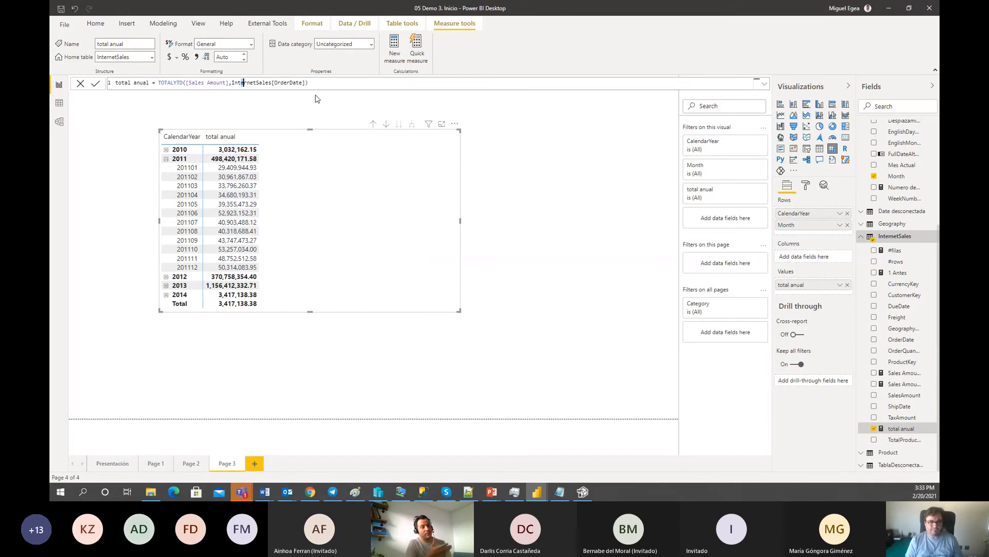
# - Replace InternetSales[OrderDate] with 'Date'[FullDateAlternateKey] in the total anual formula and commit it
pyautogui.press('Left')
pyautogui.press('Left')
pyautogui.press('Left')
pyautogui.press('Left')
pyautogui.hotkey('ctrl', 'shift', 'Right')
pyautogui.hotkey('ctrl', 'shift', 'Right')
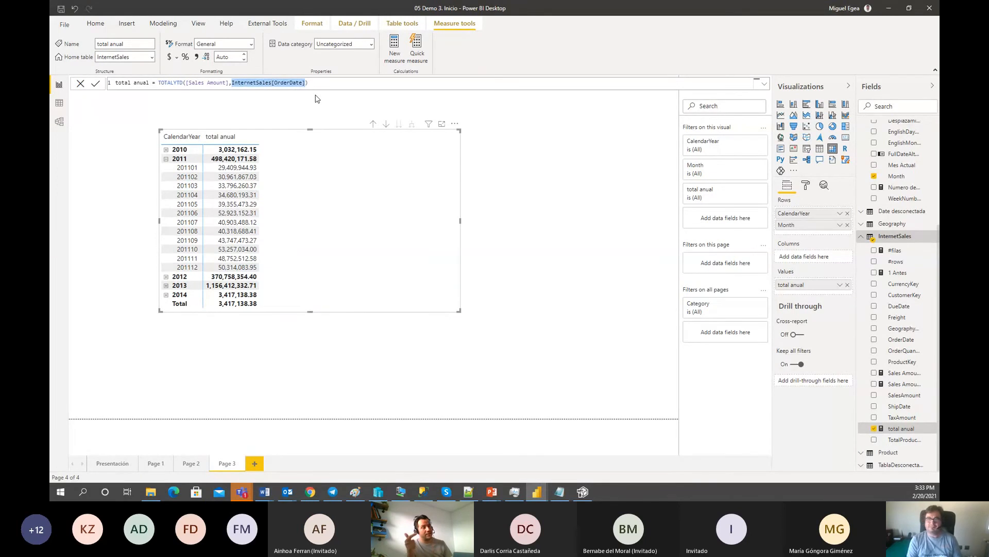
pyautogui.write('date')
pyautogui.press('Down')
pyautogui.press('Down')
pyautogui.press('Down')
pyautogui.press('Down')
pyautogui.press('Down')
pyautogui.press('Down')
pyautogui.press('Down')
pyautogui.press('Down')
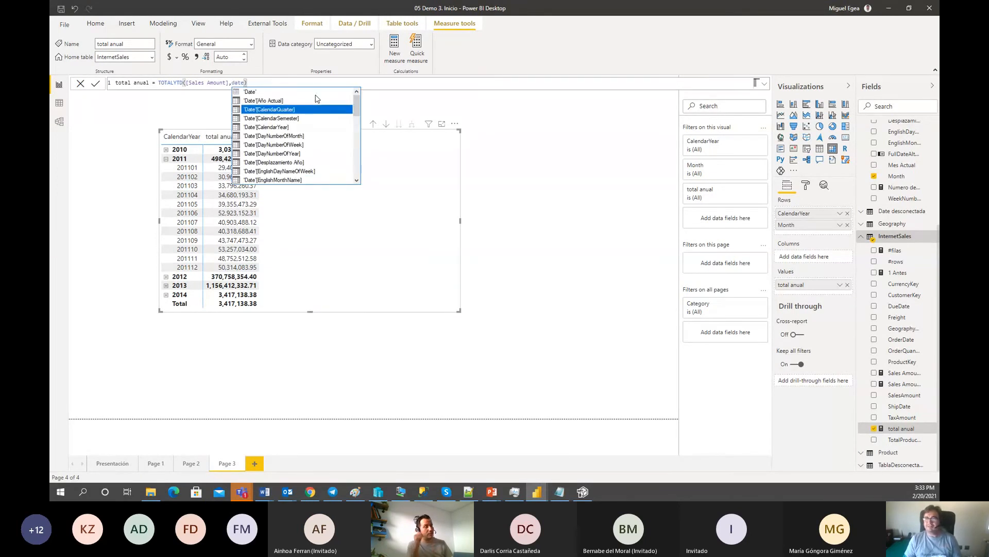
pyautogui.press('Down')
pyautogui.press('Down')
pyautogui.press('Down')
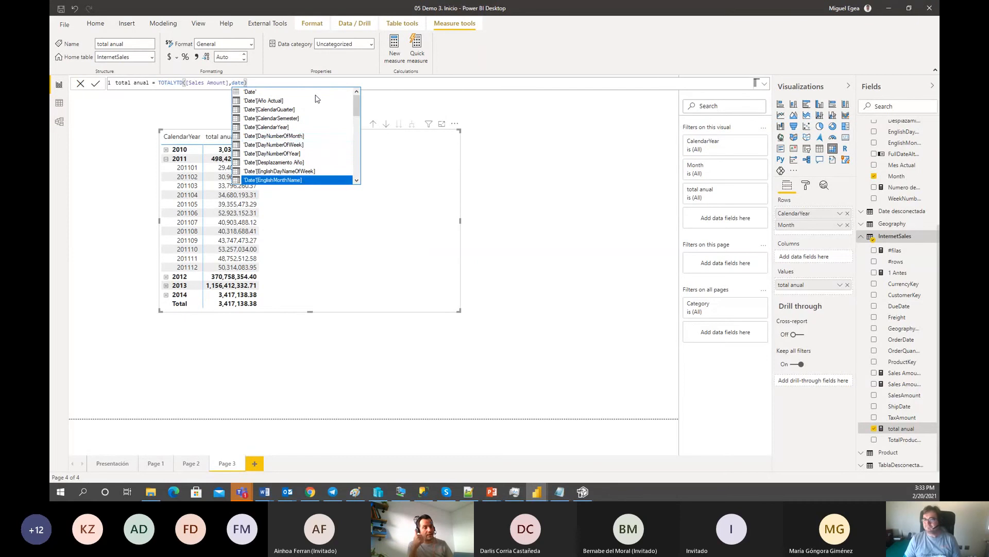
pyautogui.press('Up')
pyautogui.press('Tab')
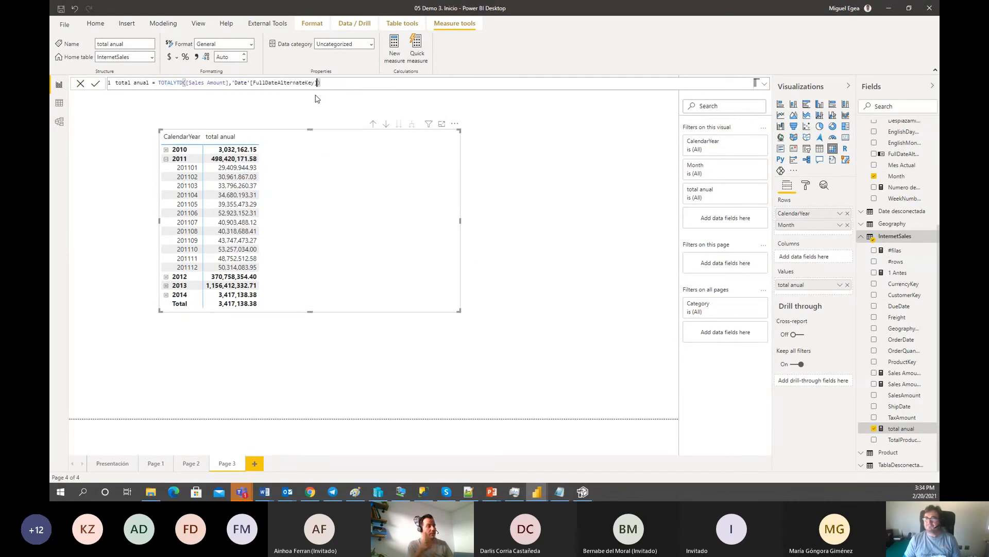
pyautogui.press('Return')
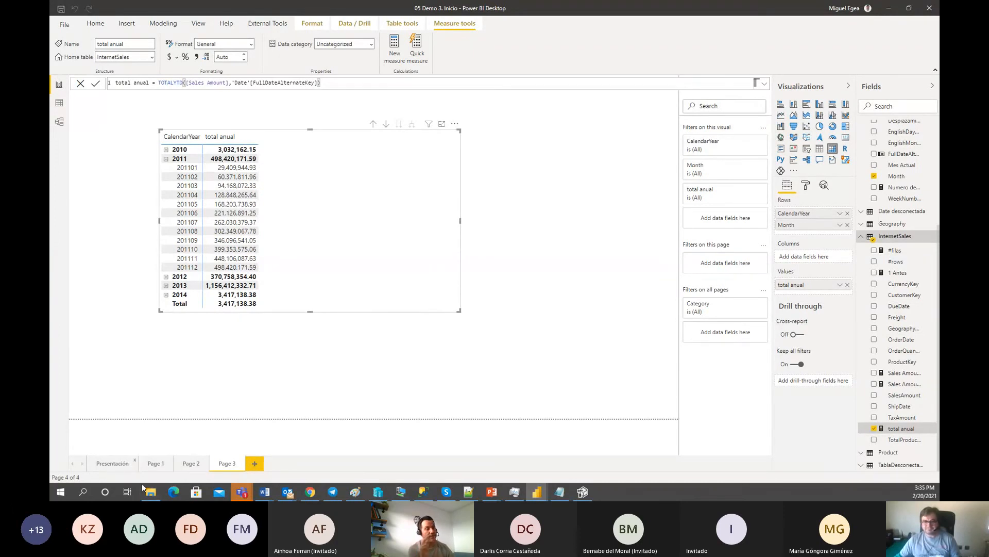
# - Switch to File Explorer, open the 02 (19-feb) Power Plattform Madrid folder, and move the window away from the report
pyautogui.click(151, 492)
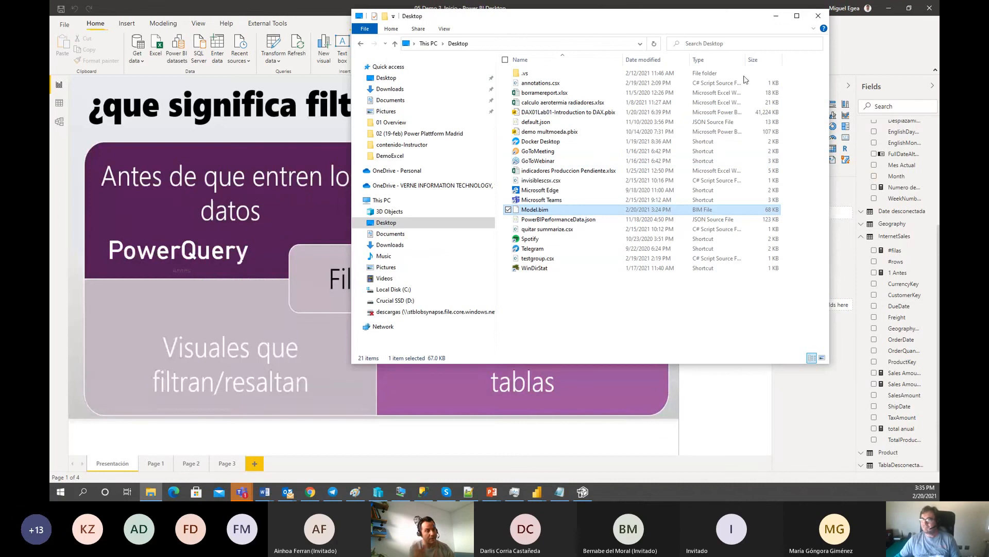
pyautogui.click(419, 134)
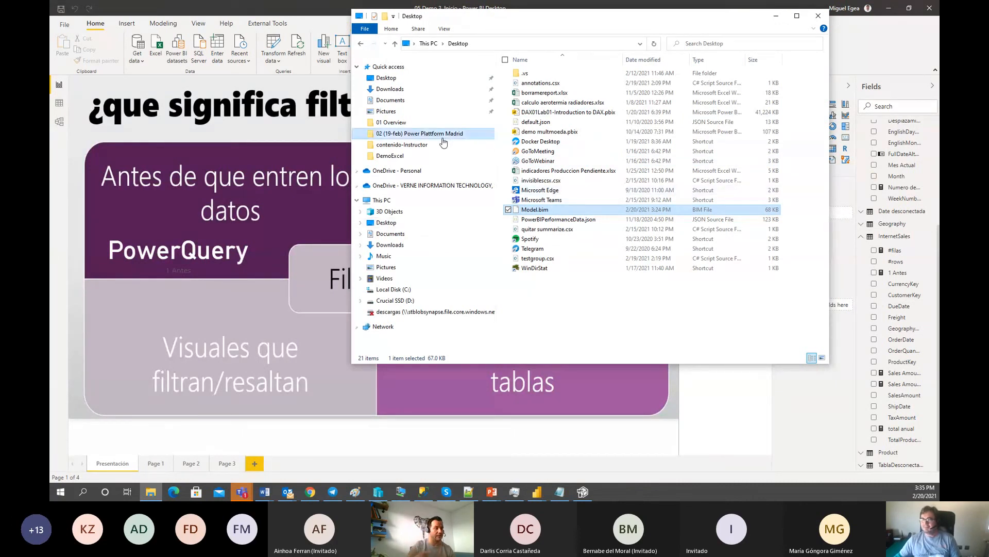
pyautogui.moveTo(497, 20); pyautogui.dragTo(939, 237)
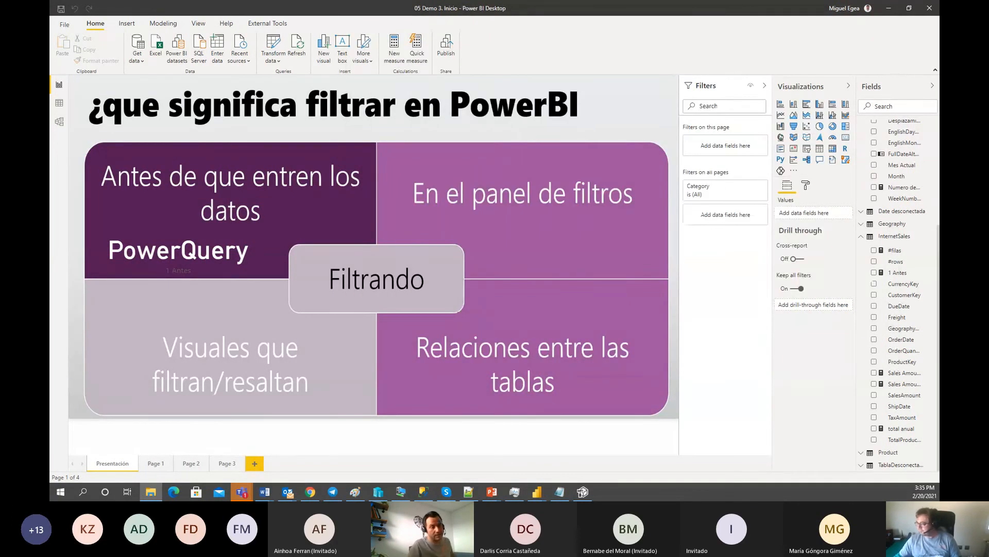
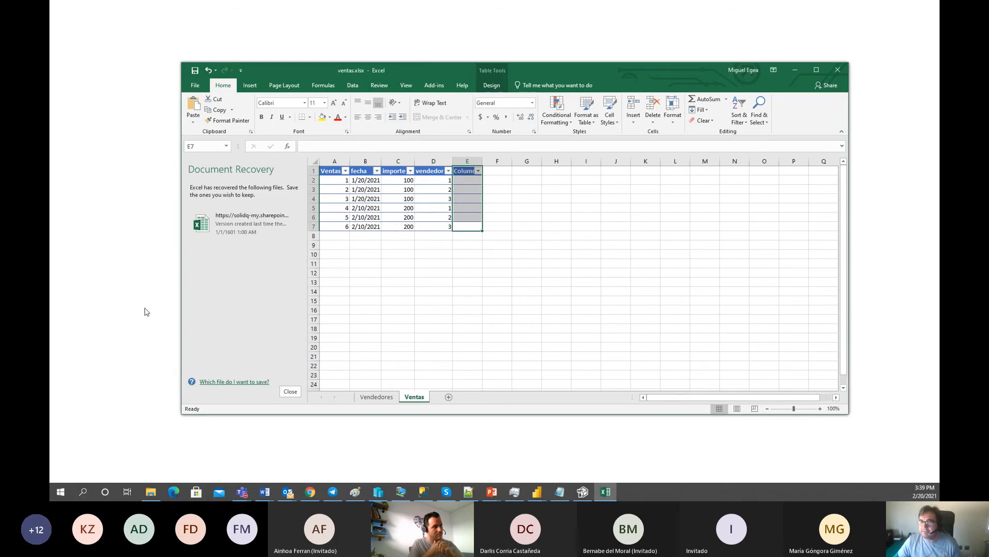
# - Maximize the ventas.xlsx workbook in Excel and delete the empty column E from the Ventas sheet
pyautogui.doubleClick(425, 70)
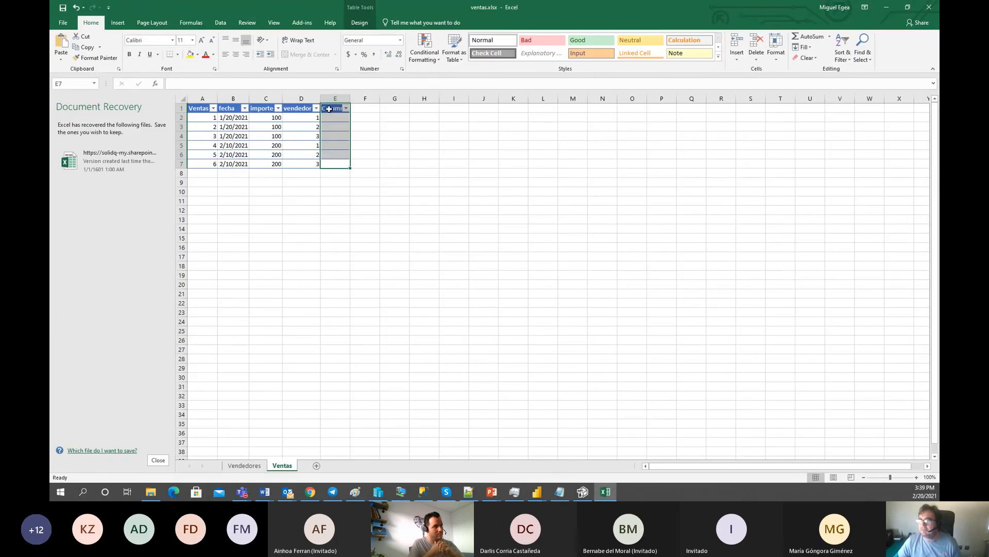
pyautogui.rightClick(334, 99)
pyautogui.click(356, 178)
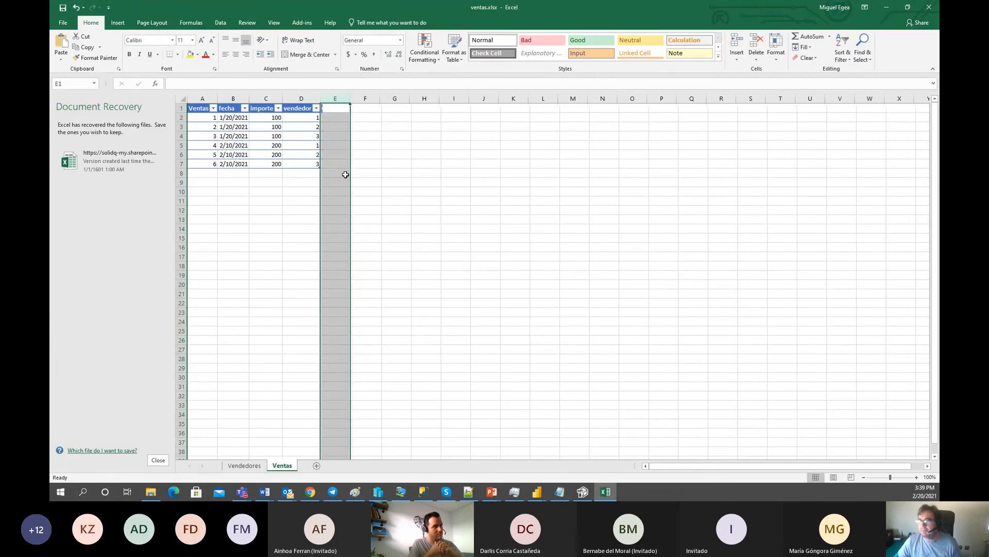
pyautogui.click(306, 171)
pyautogui.click(312, 162)
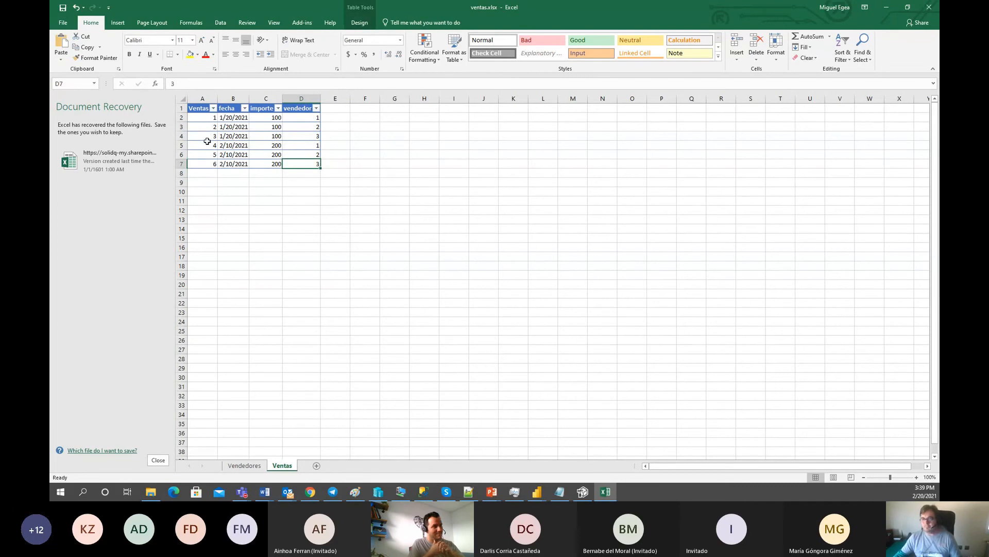
# - Examine the sale ids, amounts and seller ids on the Ventas sheet, and the fechadesde and fecha hasta dates on the Vendedores sheet
pyautogui.moveTo(205, 116); pyautogui.dragTo(214, 162)
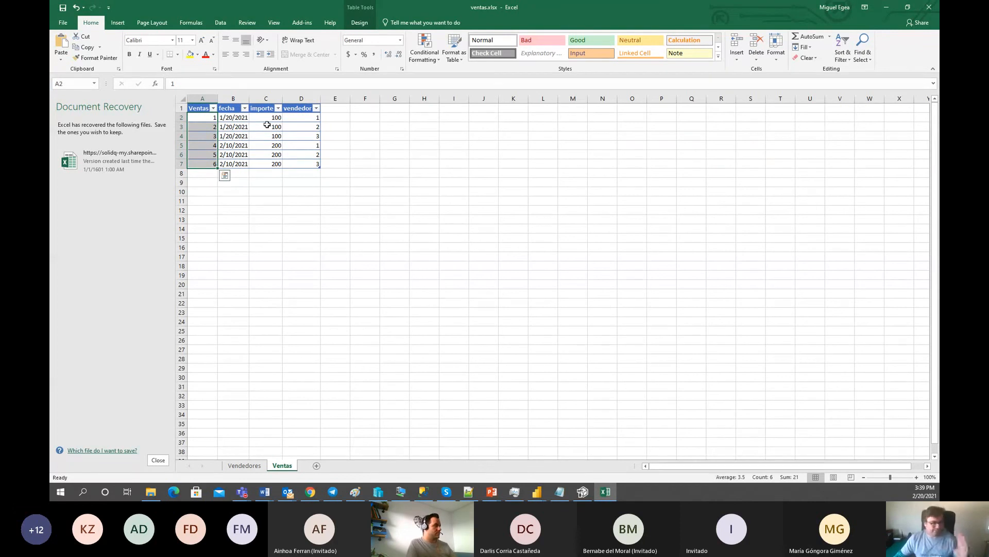
pyautogui.moveTo(277, 118); pyautogui.dragTo(268, 163)
pyautogui.click(309, 117)
pyautogui.click(308, 128)
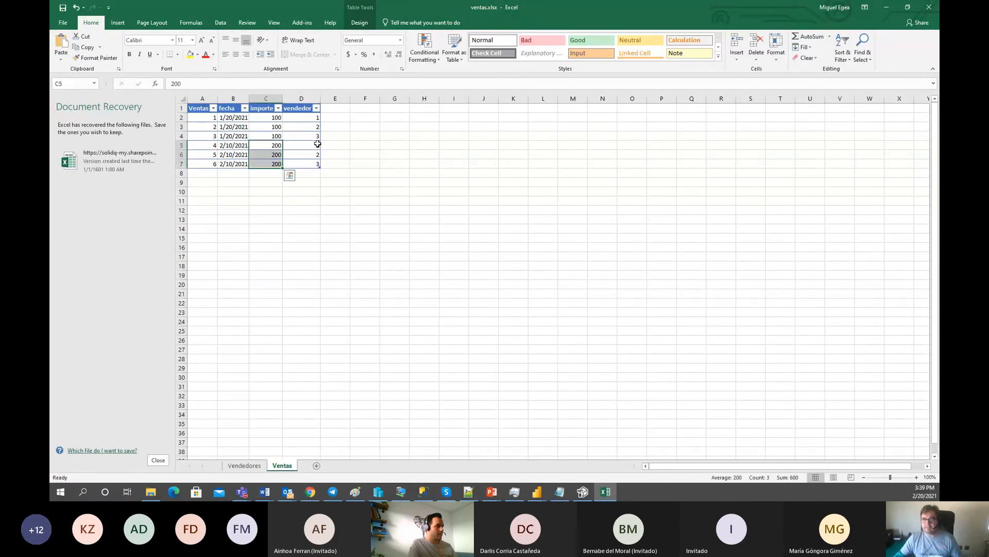
pyautogui.click(316, 146)
pyautogui.click(314, 164)
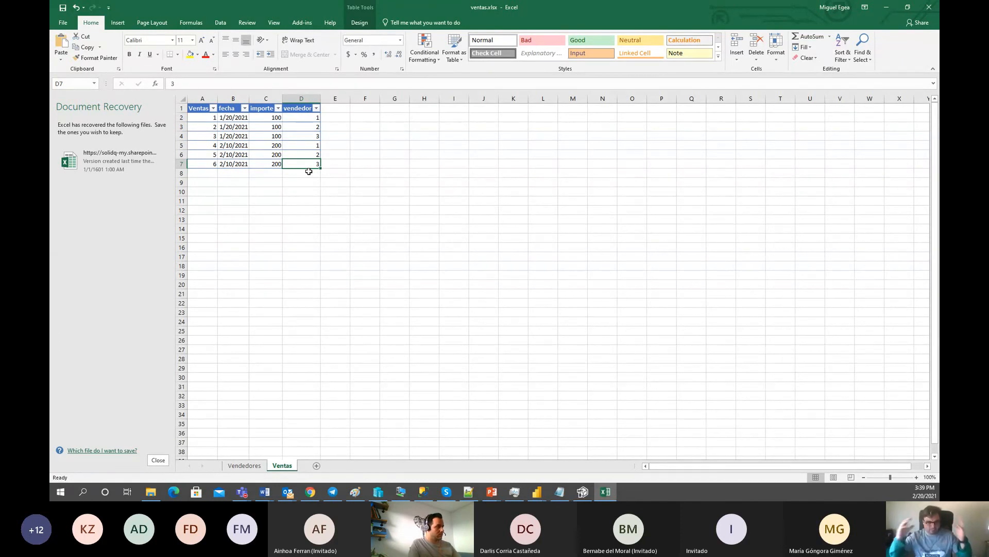
pyautogui.click(245, 466)
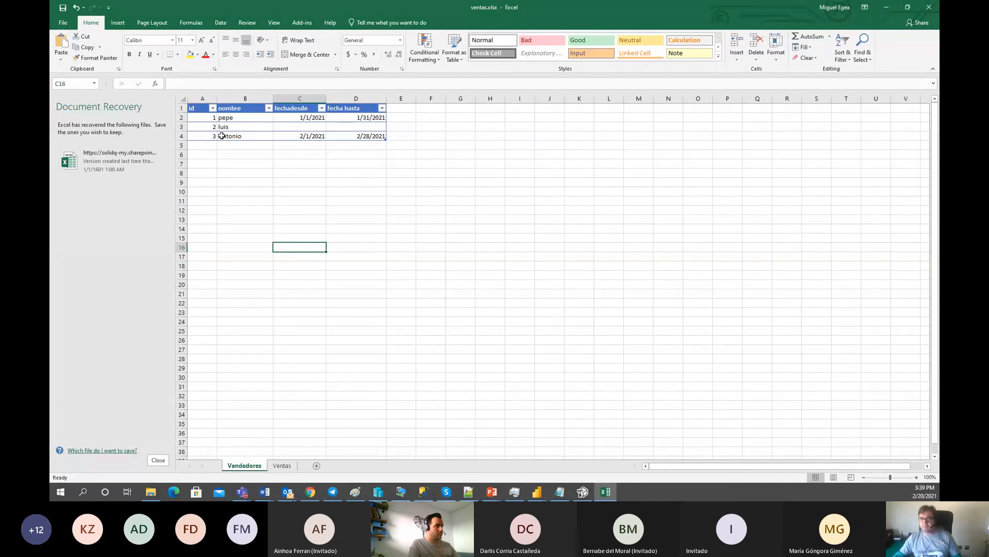
pyautogui.click(293, 119)
pyautogui.click(356, 117)
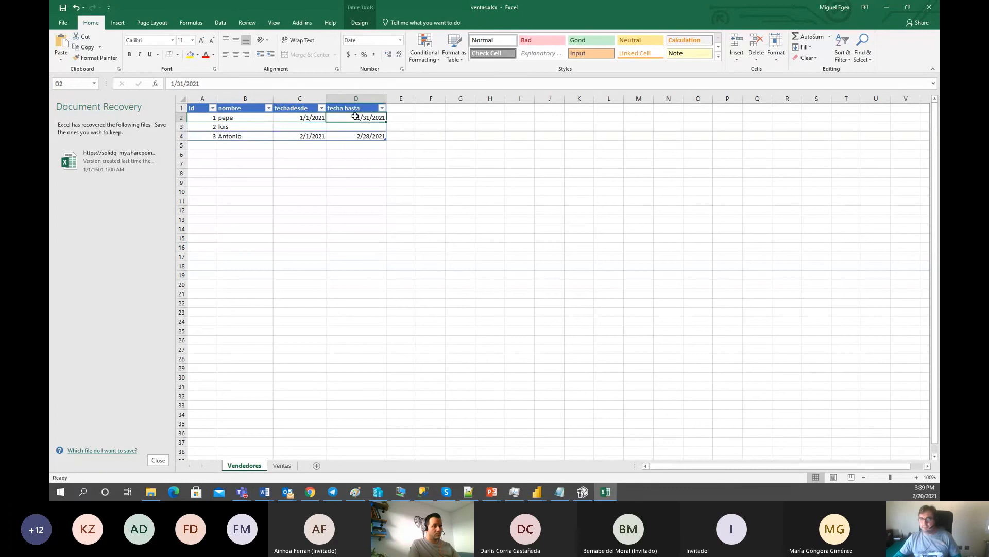
pyautogui.click(310, 136)
pyautogui.click(365, 136)
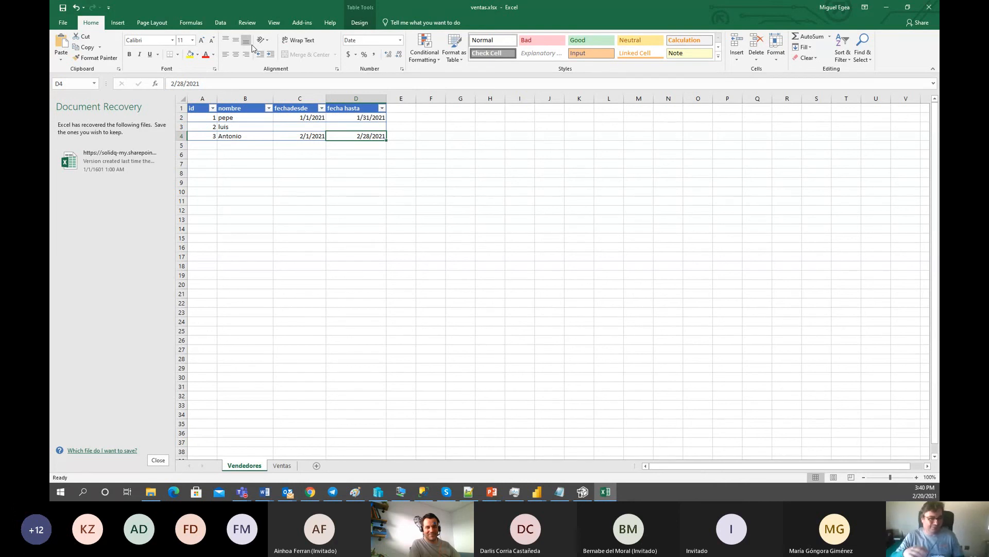
# - Switch to the untitled Power BI Desktop report and open its Vendedores and Ventas queries in the Power Query Editor
pyautogui.click(533, 493)
pyautogui.click(487, 451)
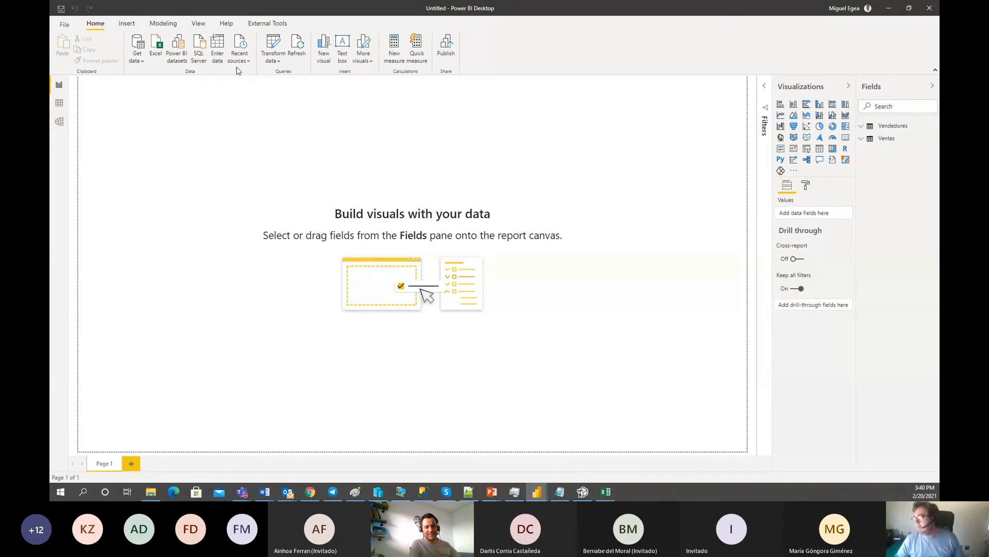
pyautogui.click(280, 62)
pyautogui.click(283, 76)
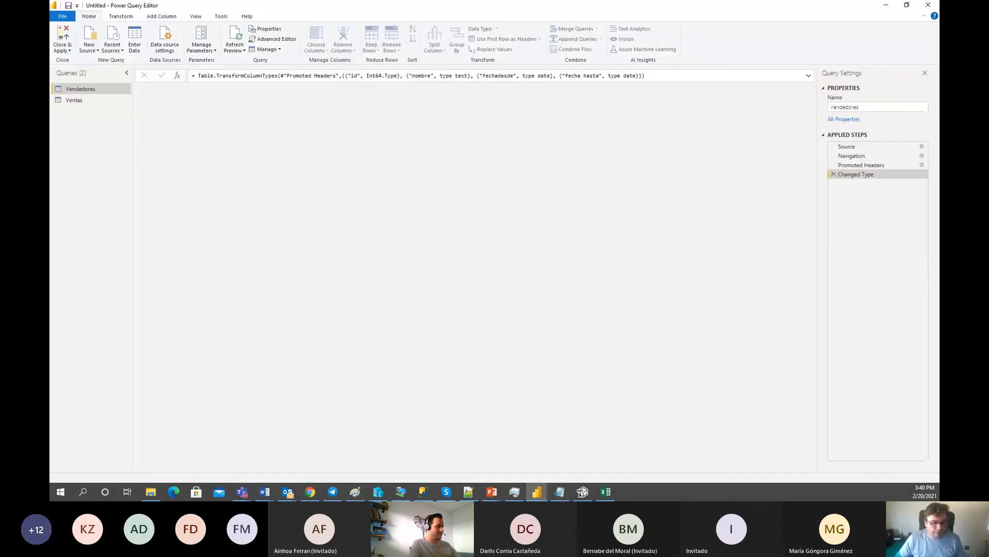
pyautogui.hotkey('alt', 'Tab')
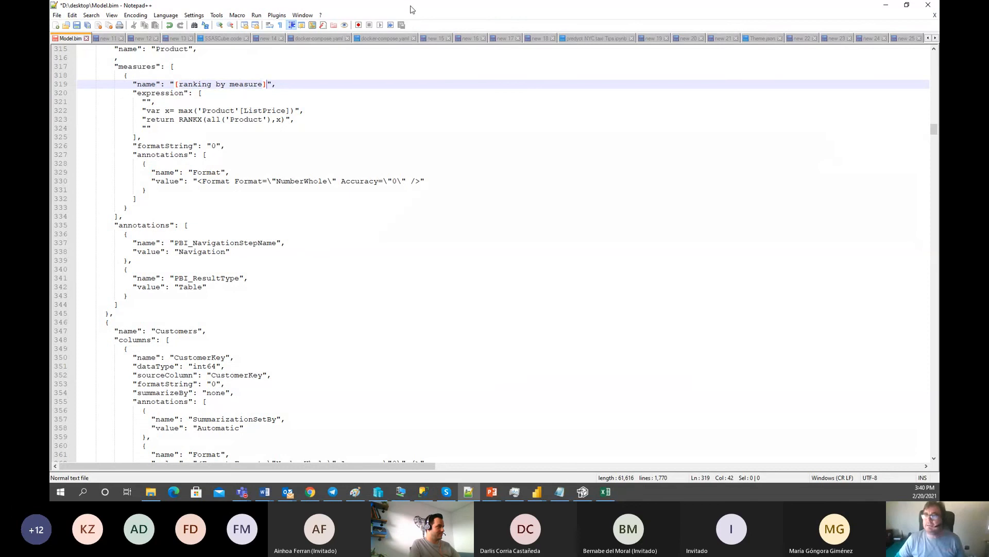
pyautogui.hotkey('alt', 'Tab')
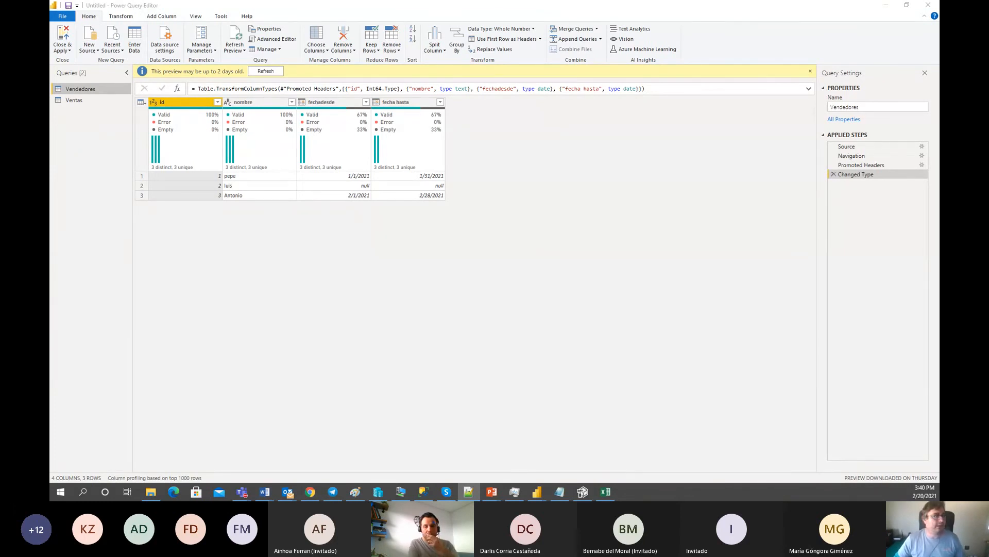
# - Add a new blank query alongside the Vendedores and Ventas queries
pyautogui.rightClick(72, 128)
pyautogui.moveTo(94, 151)
pyautogui.click(195, 209)
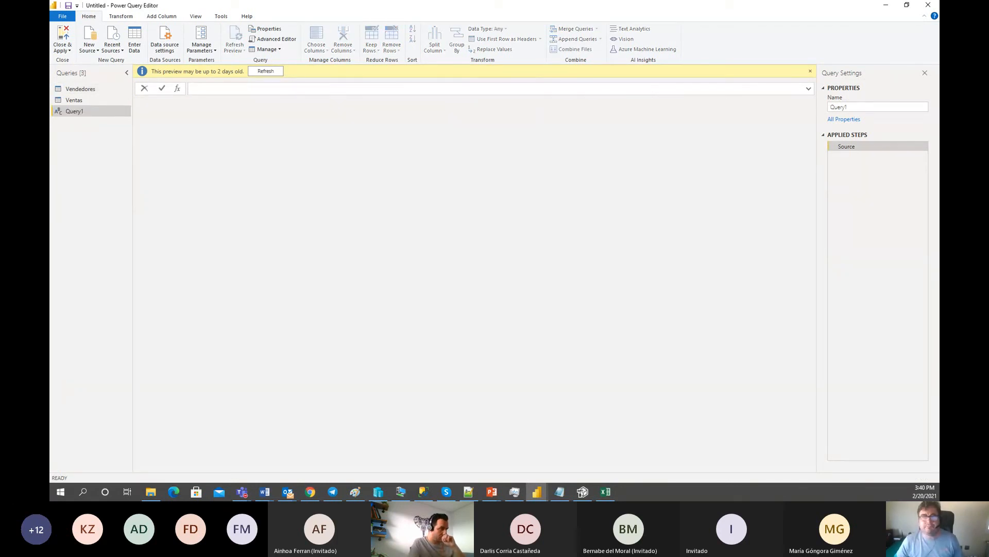
# - Replace the blank query's M code with a 365-day List.Dates calendar starting at #date(2021,1,1), with Fecha, Mes and Anio columns
pyautogui.click(273, 39)
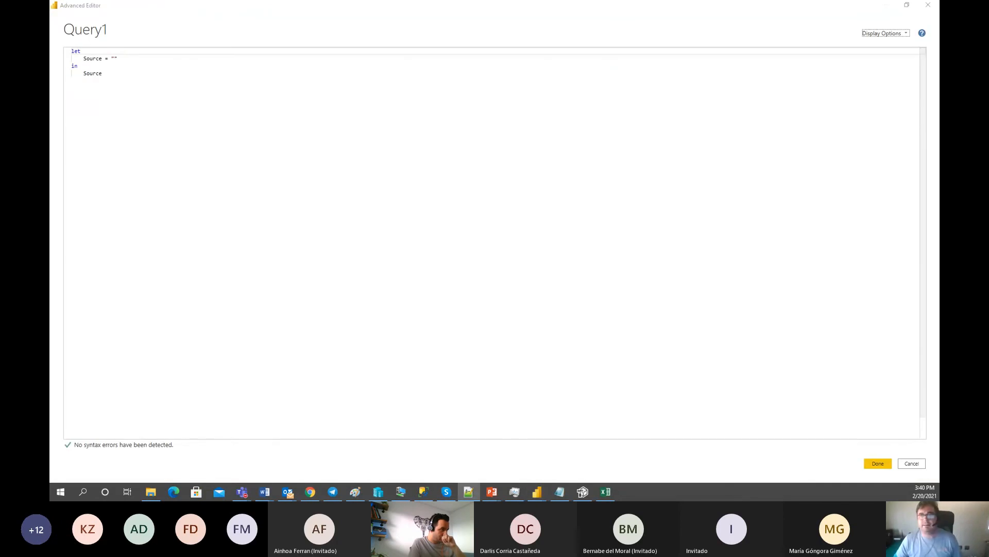
pyautogui.hotkey('ctrl', 'a')
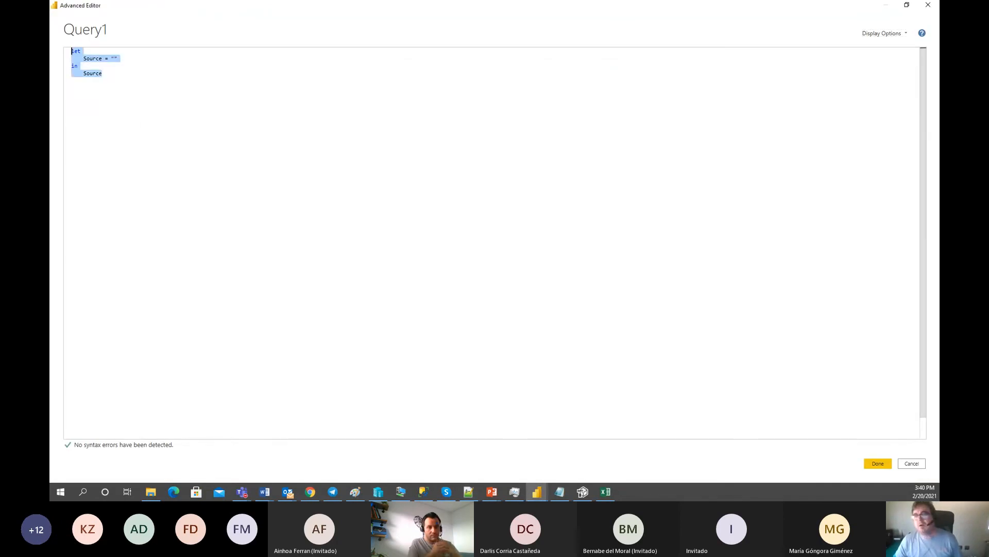
pyautogui.write('let     Source = List.Dates(#date(2021,1,1),365,#duration(1,0,0,0)),     #"Converted to Table" = Table.FromList(Source, Splitter.SplitByNothing(), null, null, ExtraValues.Error),     #"Changed Type" = Table.TransformColumnTypes(#"Converted to Table",{{"Column1", type date}}),     #"Renamed Columns" = Table.RenameColumns(#"Changed Type",{{"Column1", "Fecha"}}),     #"Added Custom" = Table.AddColumn(#"Renamed Columns", "Mes", each Date.Month([Fecha])),     #"Added Custom1" = Table.AddColumn(#"Added Custom", "Anio", each Date.Year([Fecha])),     #"Changed Type1" = Table.TransformColumnTypes(#"Added Custom1",{{"Mes", Int64.Type}, {"Anio", Int64.Type}}) in     #"Changed Type1"')
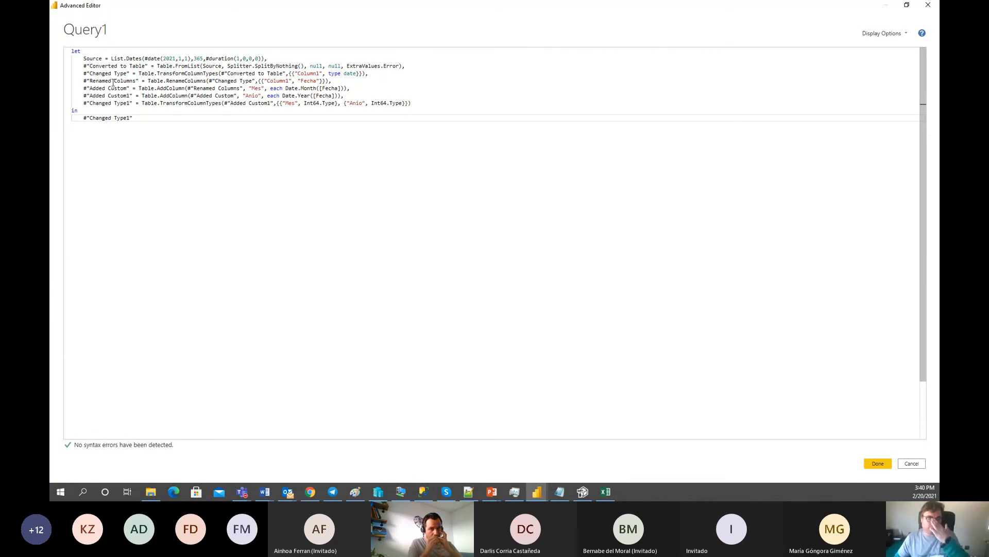
pyautogui.click(878, 463)
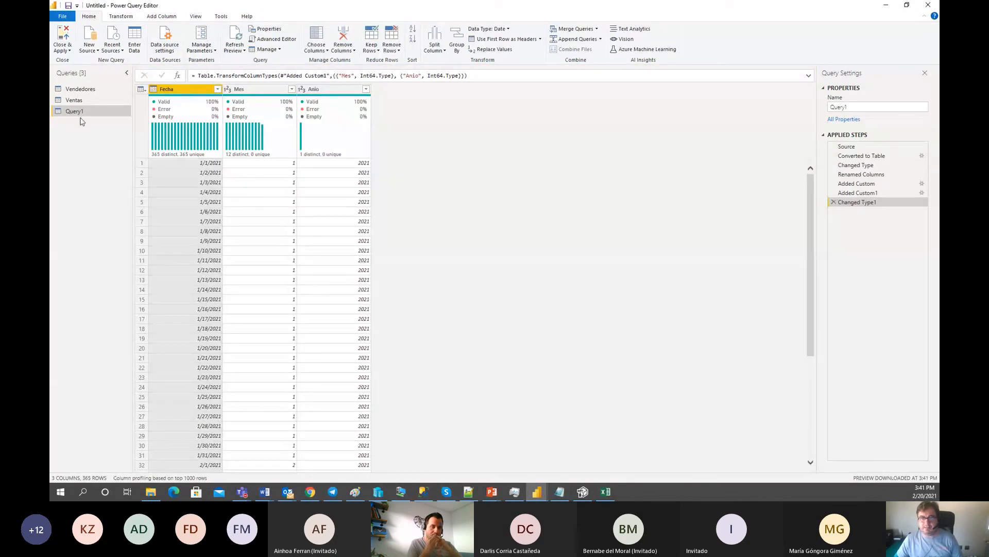
# - Rename the calendar query Fecha and apply the query changes to the report
pyautogui.click(83, 115)
pyautogui.write('Fecha')
pyautogui.press('Return')
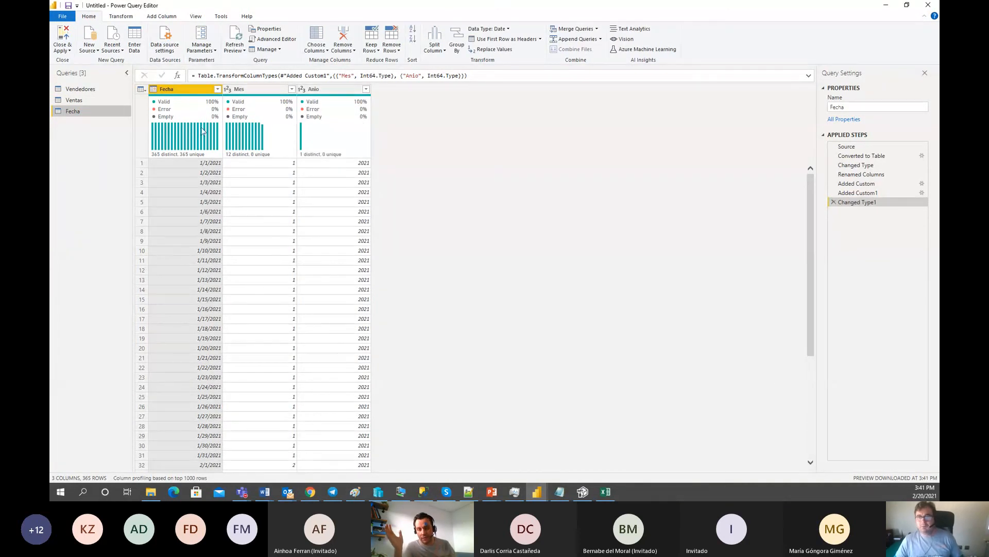
pyautogui.click(61, 40)
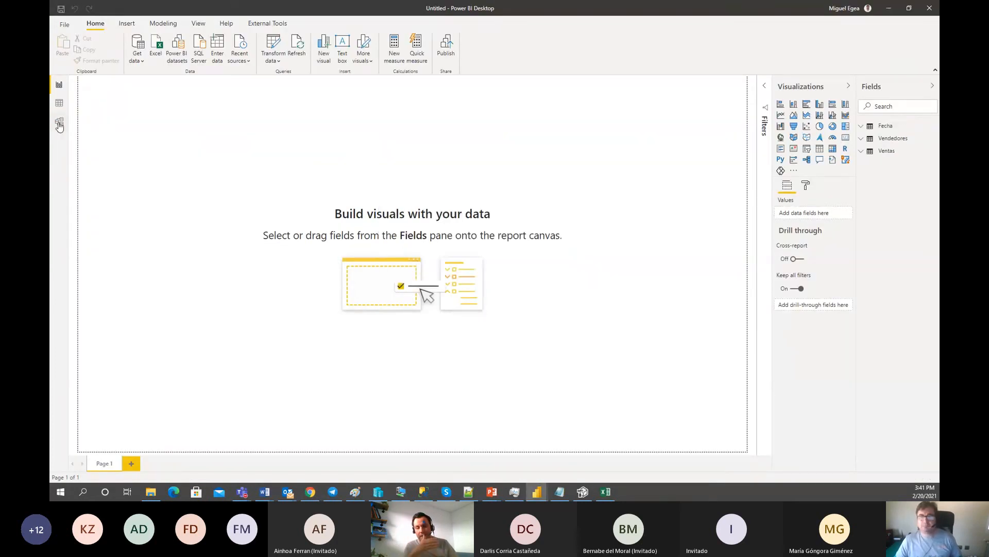
# - Arrange the tables in the model diagram with Ventas between Fecha and Vendedores, and upgrade to the new model view
pyautogui.click(59, 122)
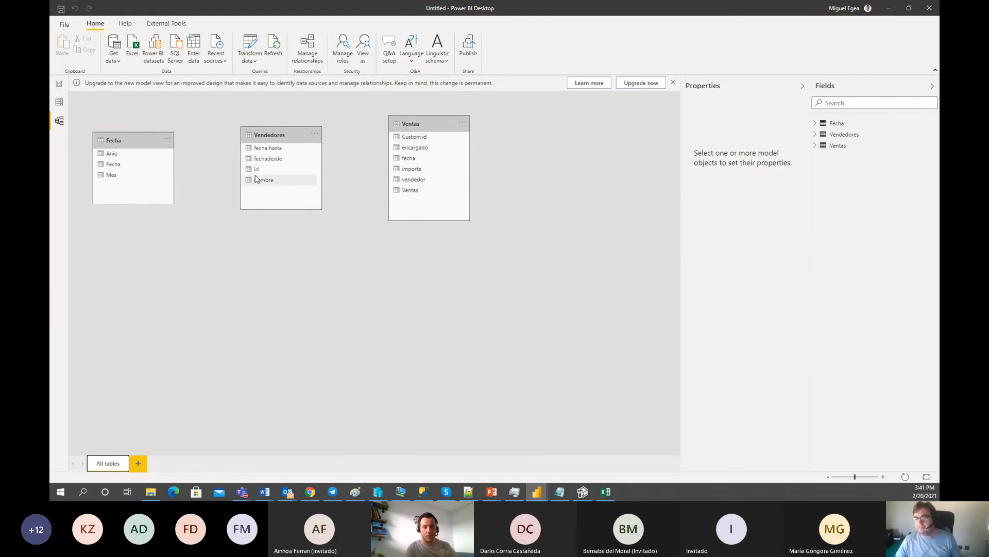
pyautogui.moveTo(427, 124); pyautogui.dragTo(248, 247)
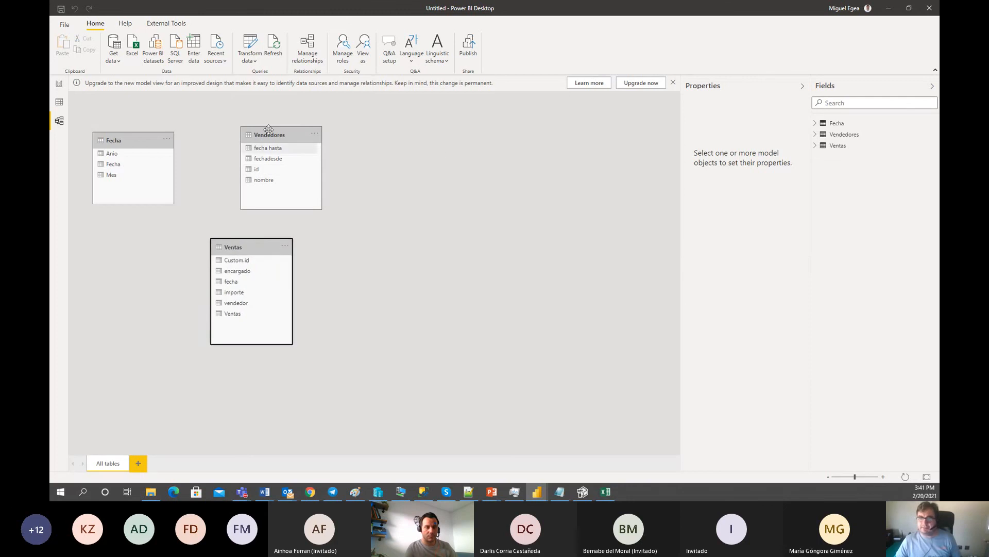
pyautogui.moveTo(273, 130); pyautogui.dragTo(442, 129)
pyautogui.moveTo(247, 257); pyautogui.dragTo(268, 209)
pyautogui.click(641, 82)
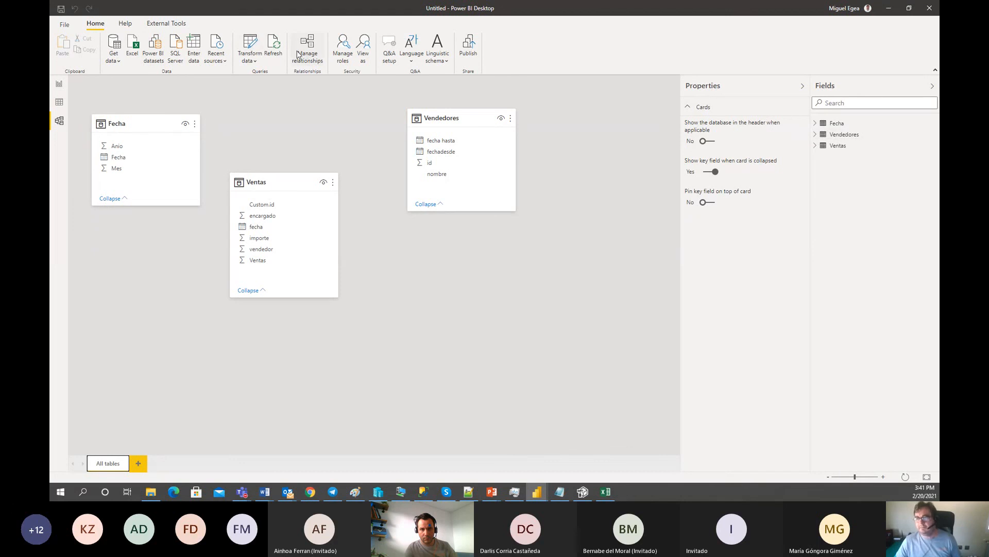
# - Refresh the data and relate Ventas vendedor to Vendedores id and Ventas fecha to the Fecha column of the Fecha table
pyautogui.click(274, 48)
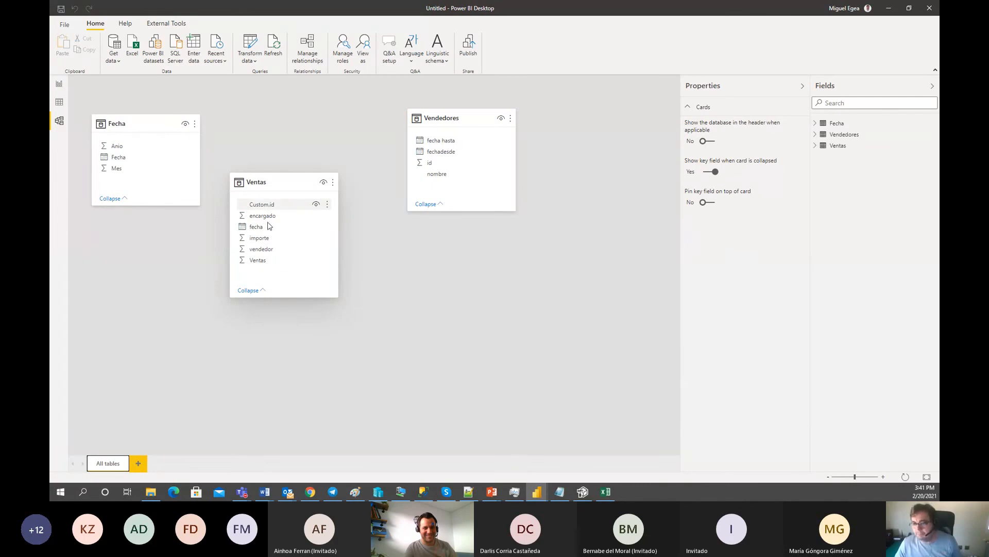
pyautogui.moveTo(269, 256); pyautogui.dragTo(447, 169)
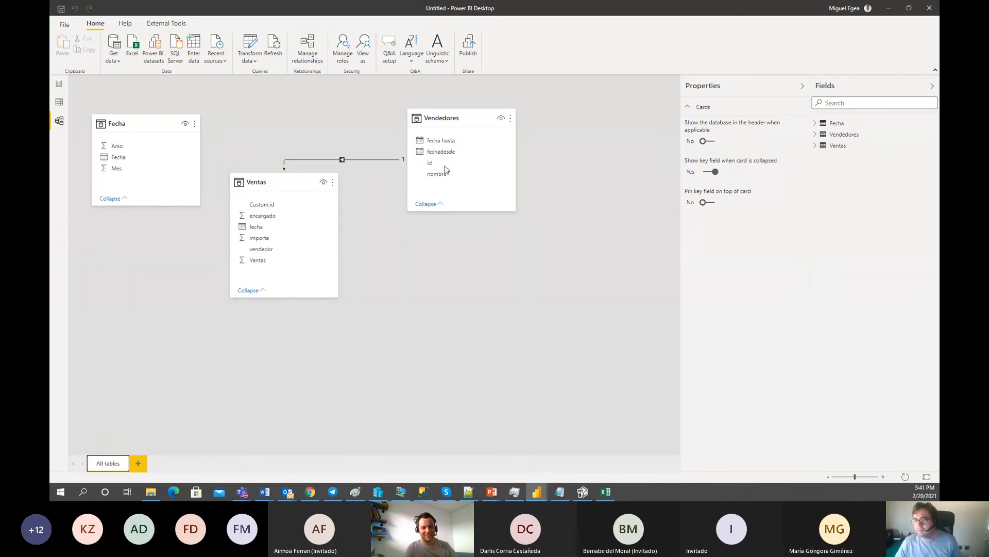
pyautogui.moveTo(256, 226); pyautogui.dragTo(123, 160)
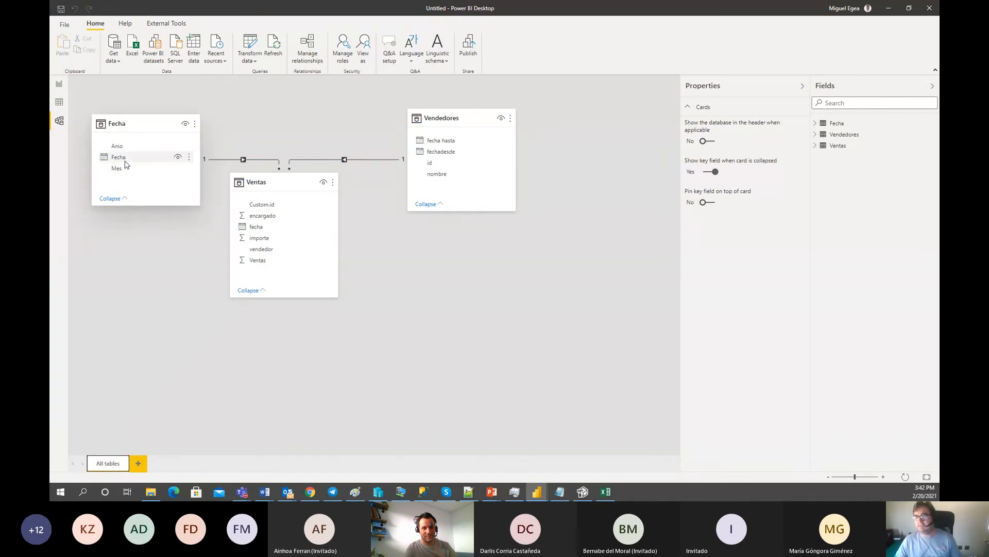
# - Create a column chart on the report page with importe from Ventas as values and Mes from the Fecha table as axis
pyautogui.click(58, 84)
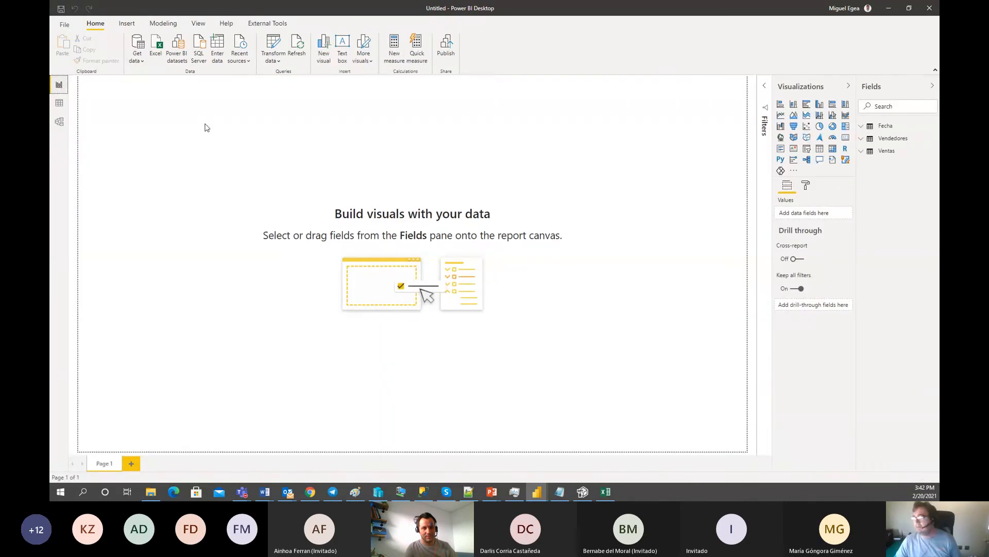
pyautogui.click(869, 139)
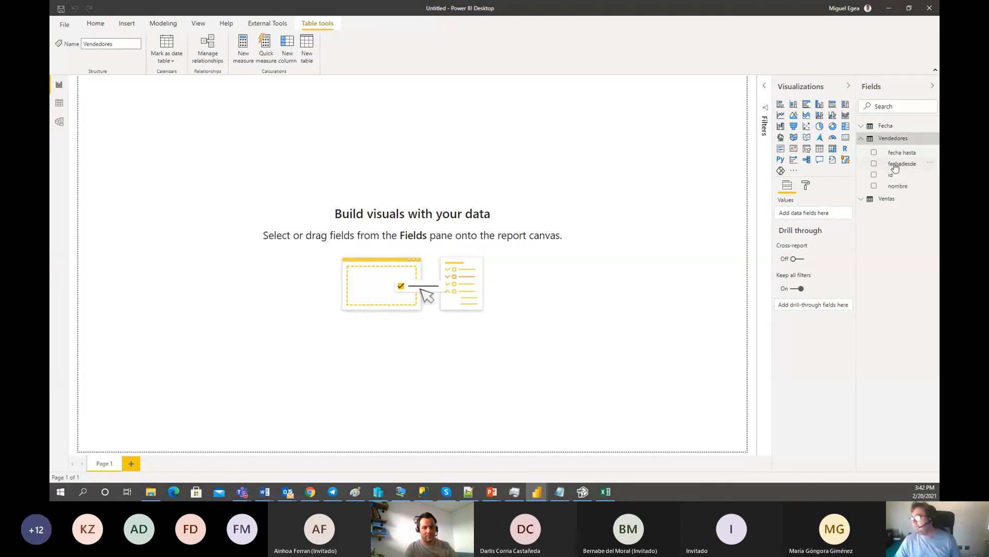
pyautogui.click(868, 202)
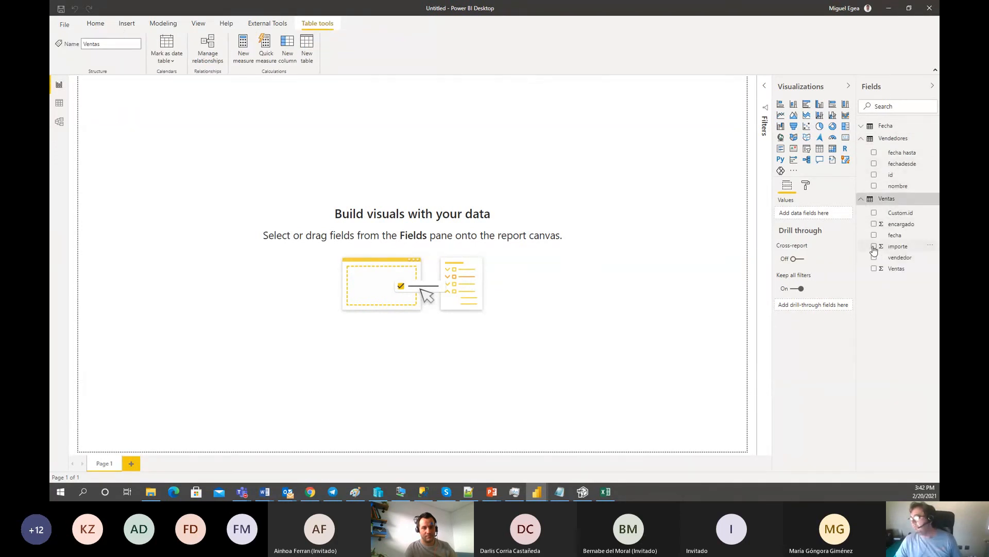
pyautogui.click(875, 246)
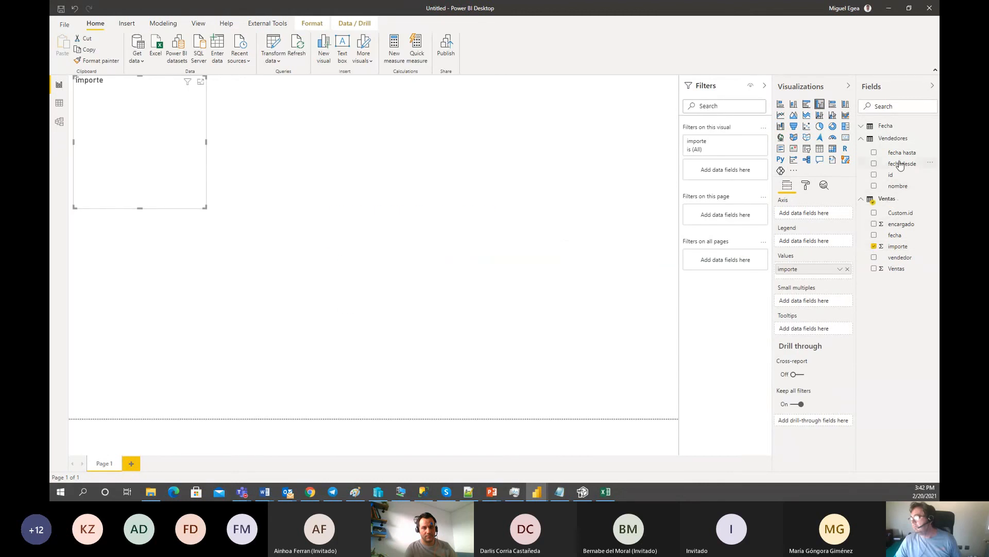
pyautogui.click(876, 128)
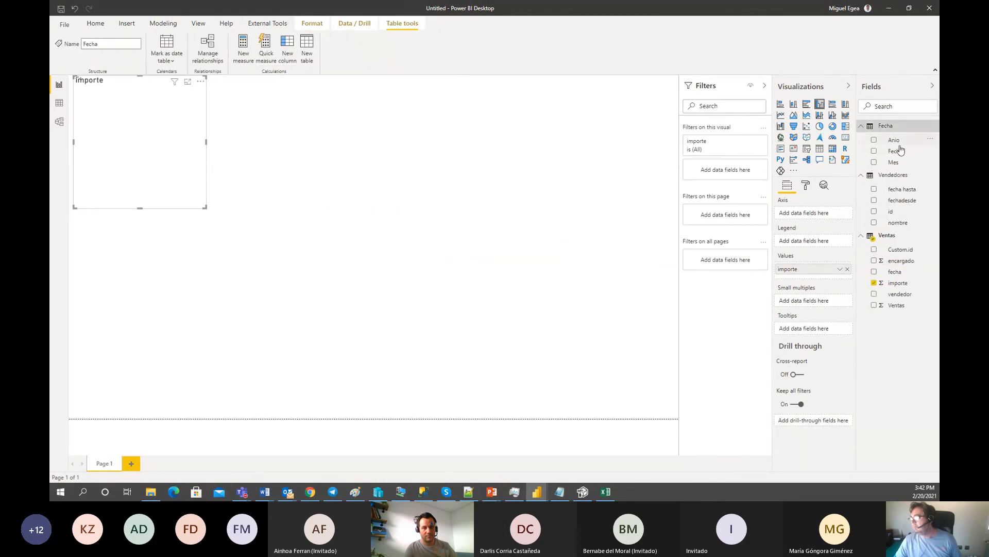
pyautogui.moveTo(893, 165); pyautogui.dragTo(798, 223)
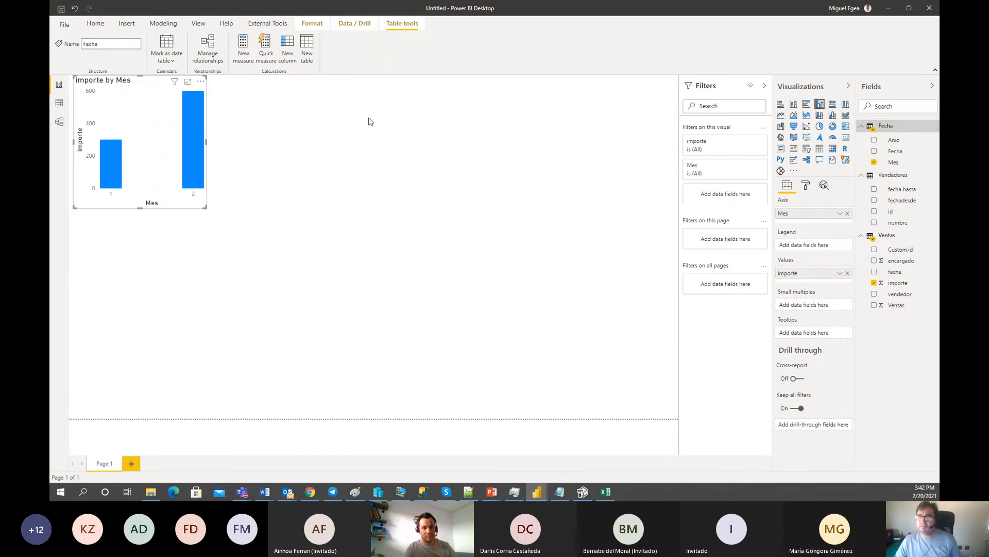
# - Convert the chart into a matrix, move it away from the page corner and sort it by Mes in ascending order
pyautogui.click(831, 149)
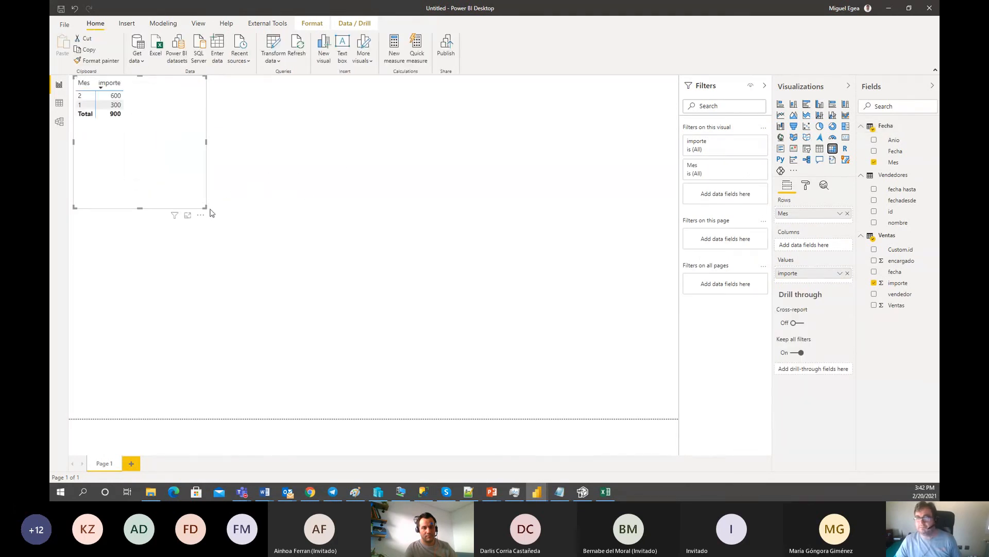
pyautogui.moveTo(160, 176); pyautogui.dragTo(240, 228)
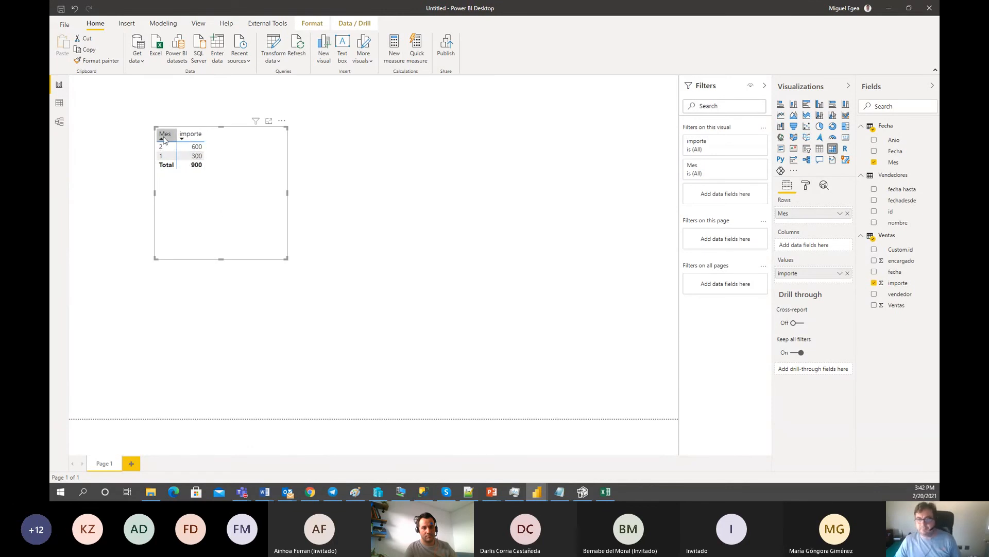
pyautogui.click(164, 139)
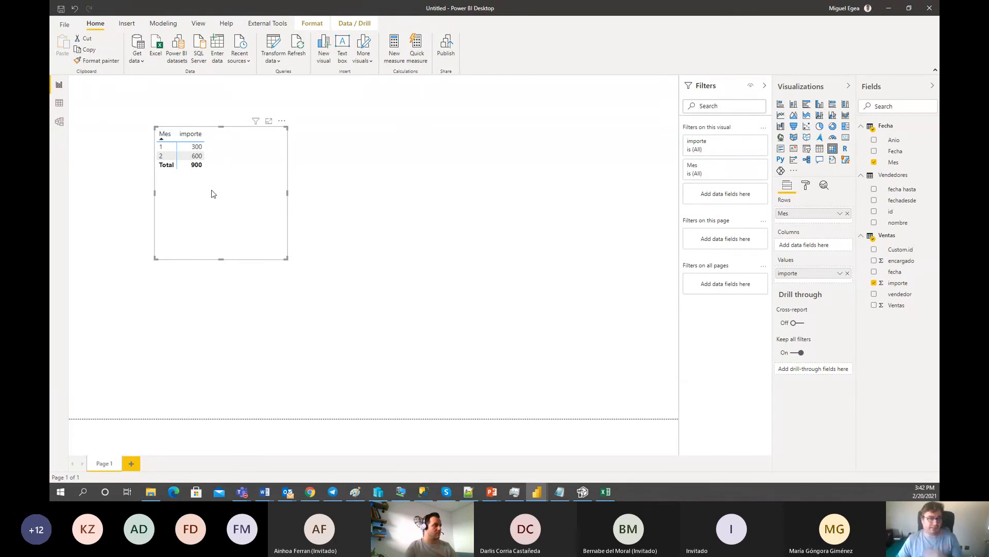
# - Replace Mes with nombre from Vendedores in the matrix rows and reposition the matrix on the page
pyautogui.moveTo(234, 214); pyautogui.dragTo(434, 209)
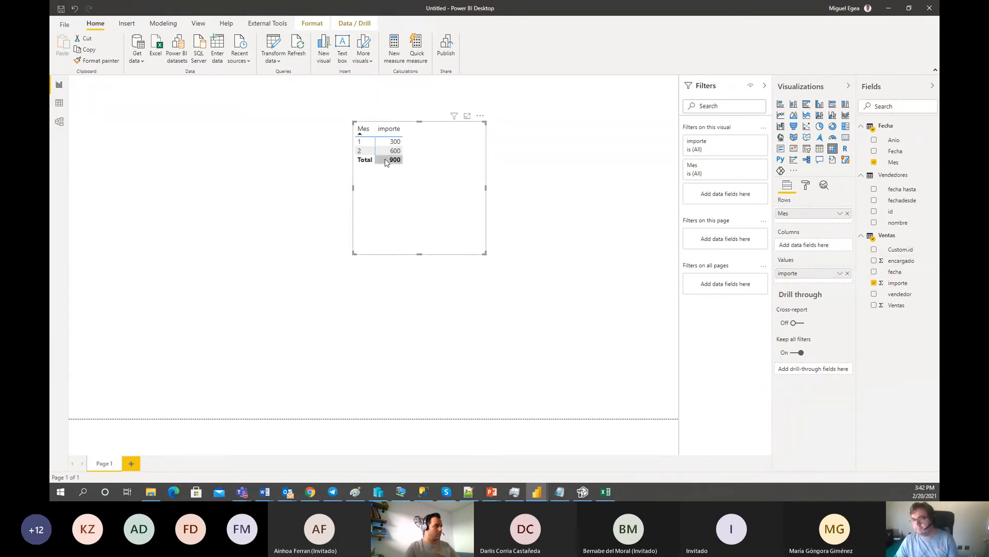
pyautogui.click(848, 213)
pyautogui.click(874, 222)
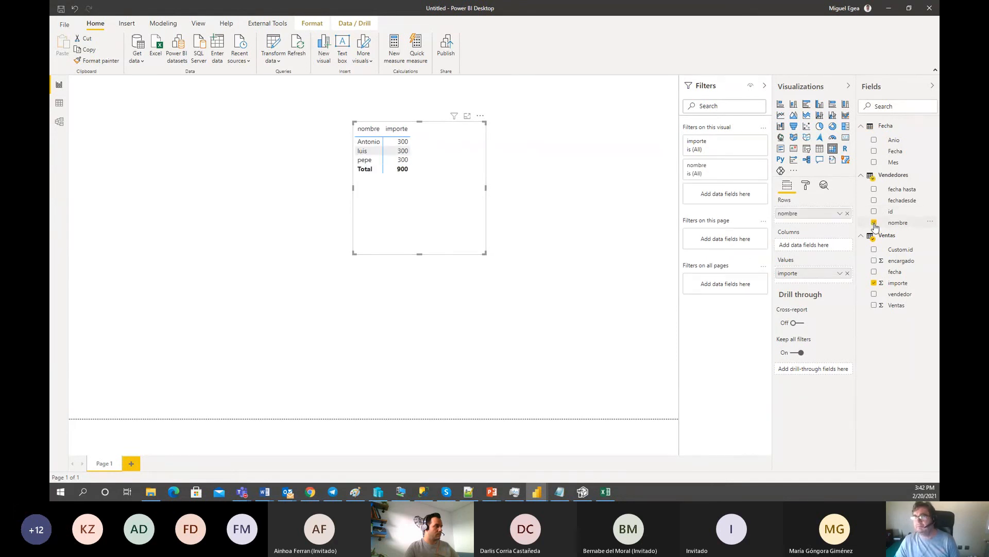
pyautogui.moveTo(461, 223); pyautogui.dragTo(313, 218)
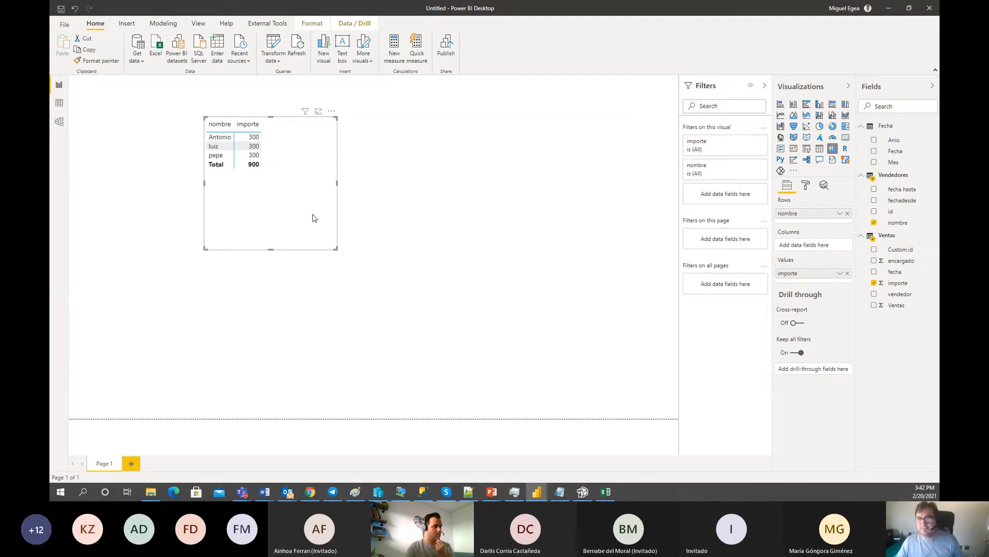
pyautogui.moveTo(289, 212); pyautogui.dragTo(252, 223)
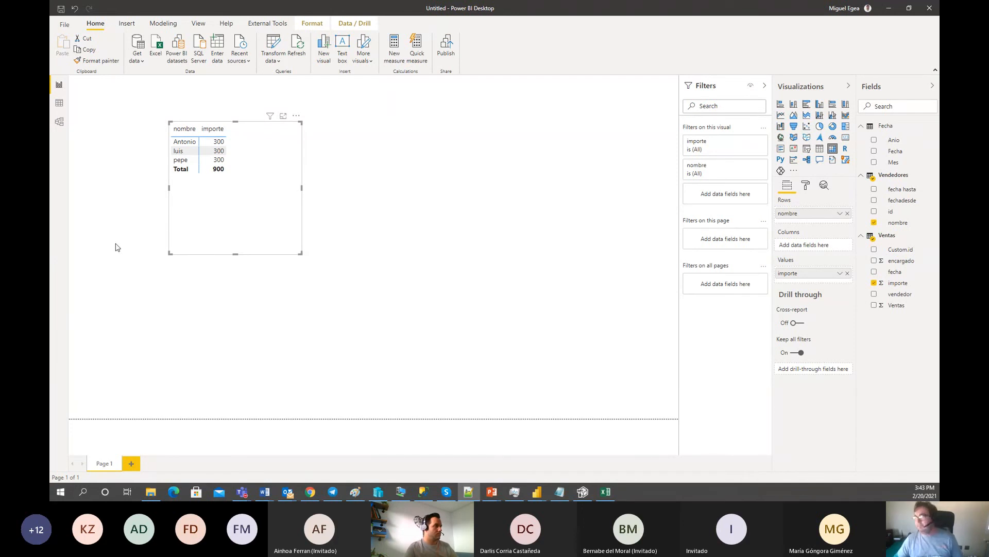
# - Add a new measure to the Ventas table named "Ventas por jefe de ventas"
pyautogui.click(935, 237)
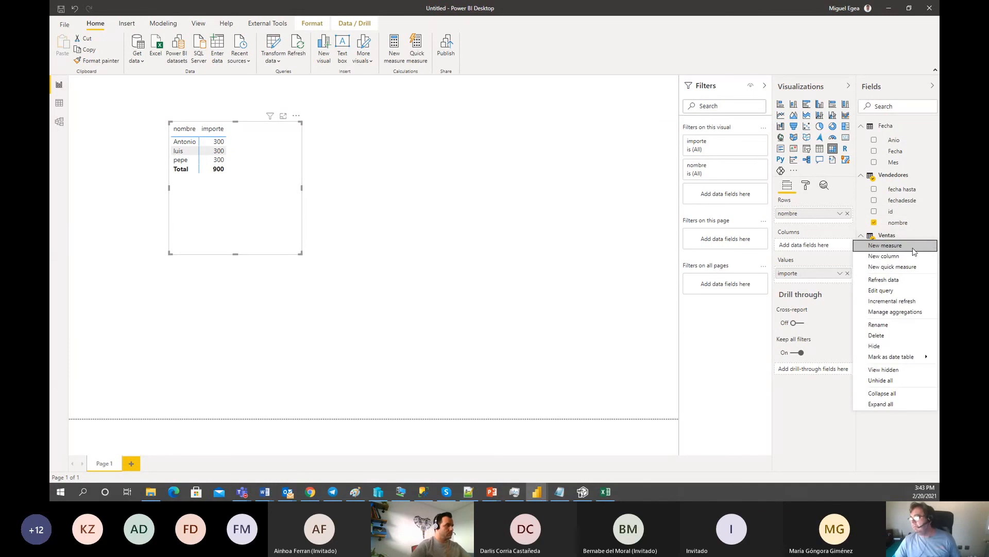
pyautogui.click(912, 248)
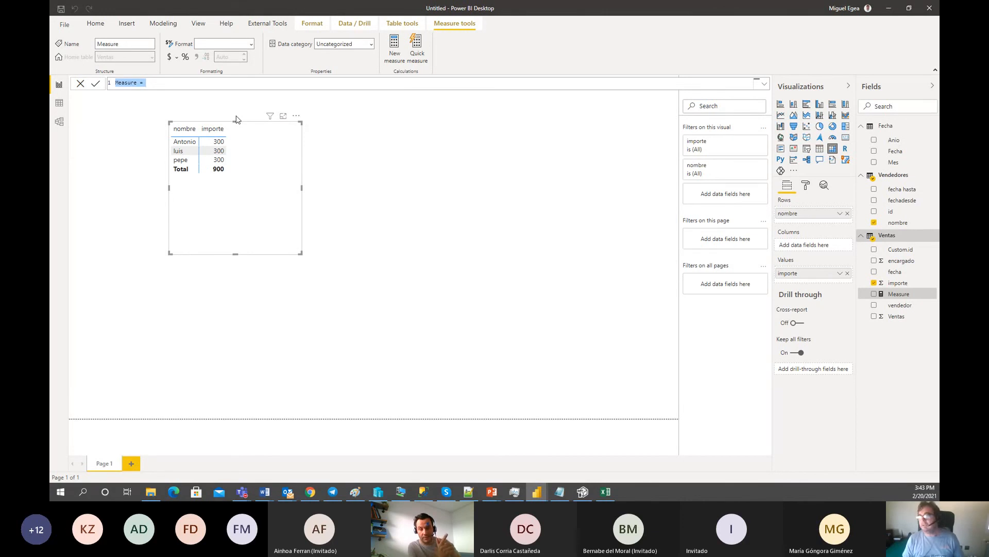
pyautogui.write('Ventas por jefe de ventas')
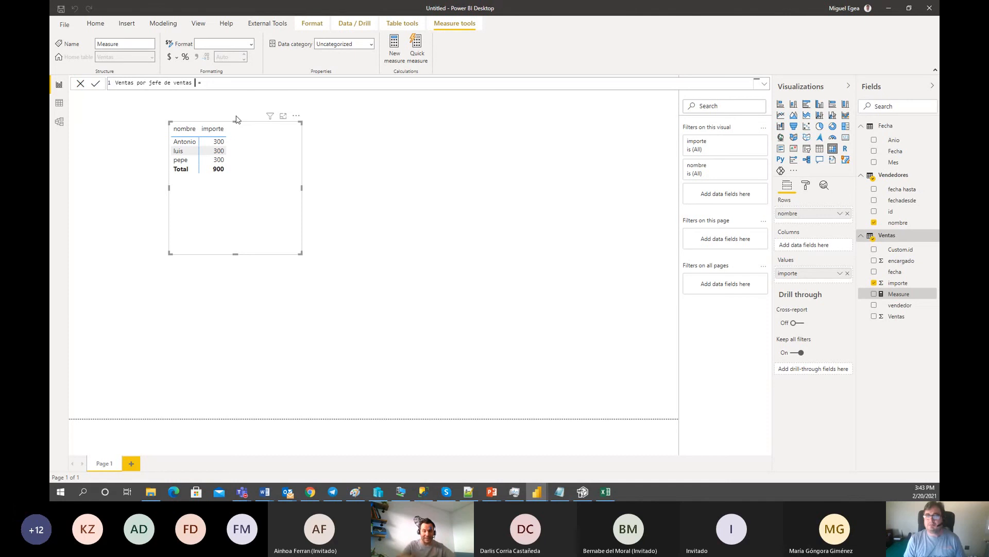
# - Declare a variable named _t1 on the second line of the measure formula
pyautogui.hotkey('shift', 'Return')
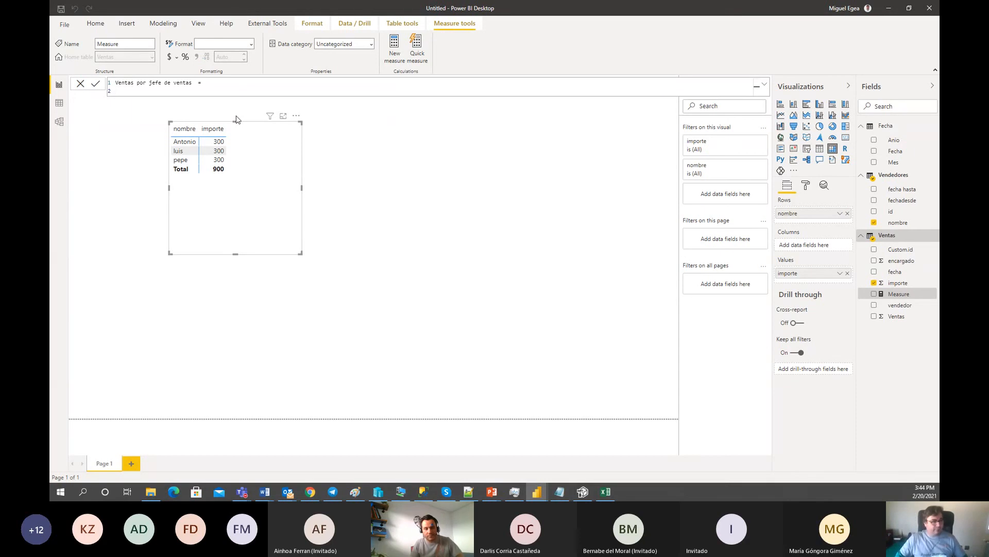
pyautogui.write('ar ')
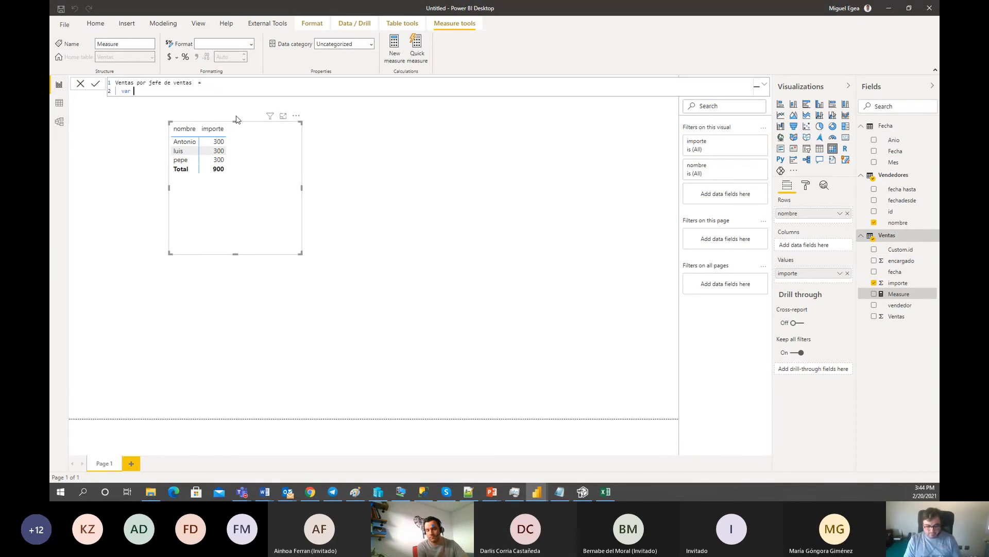
pyautogui.write('_')
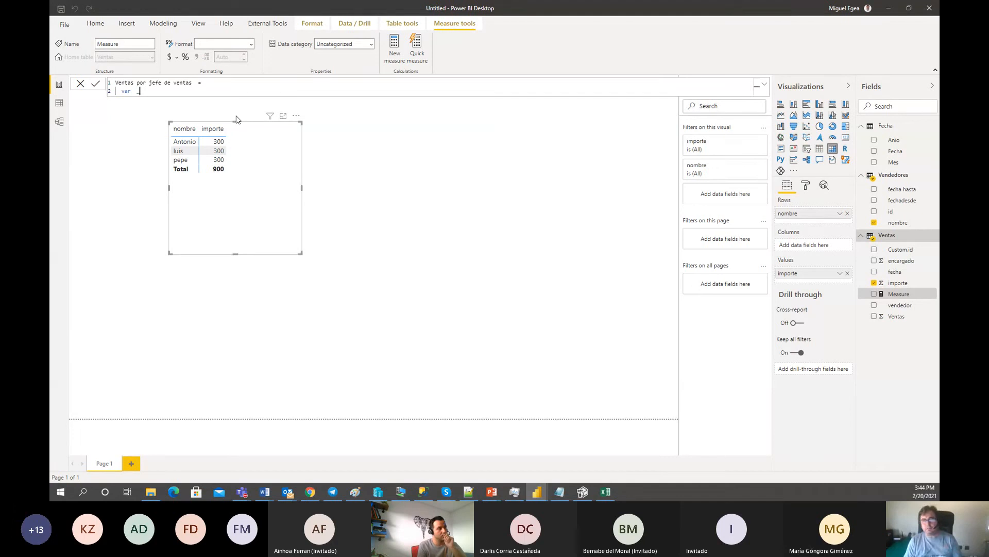
pyautogui.write('t1')
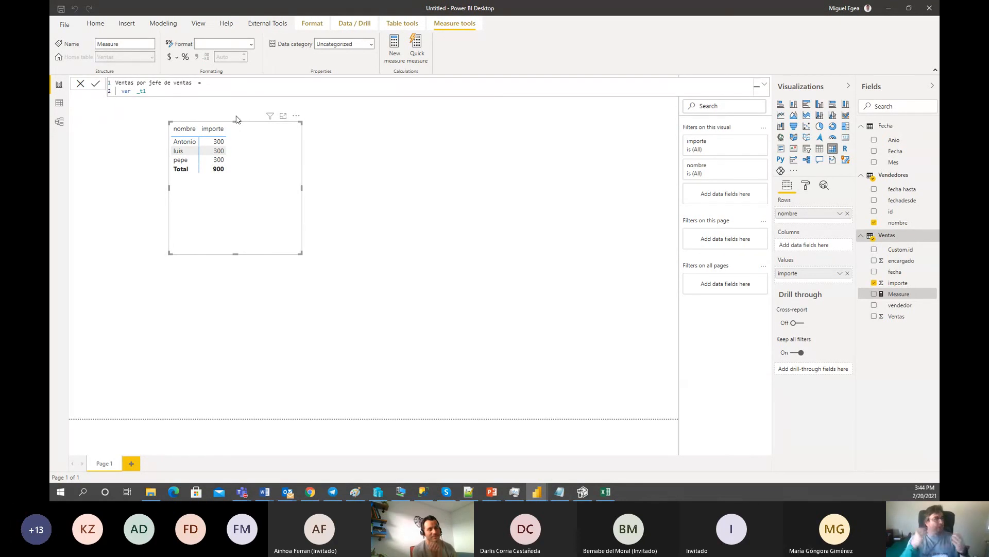
pyautogui.hotkey('ctrl', 'shift', 'Left')
pyautogui.write('_ventas')
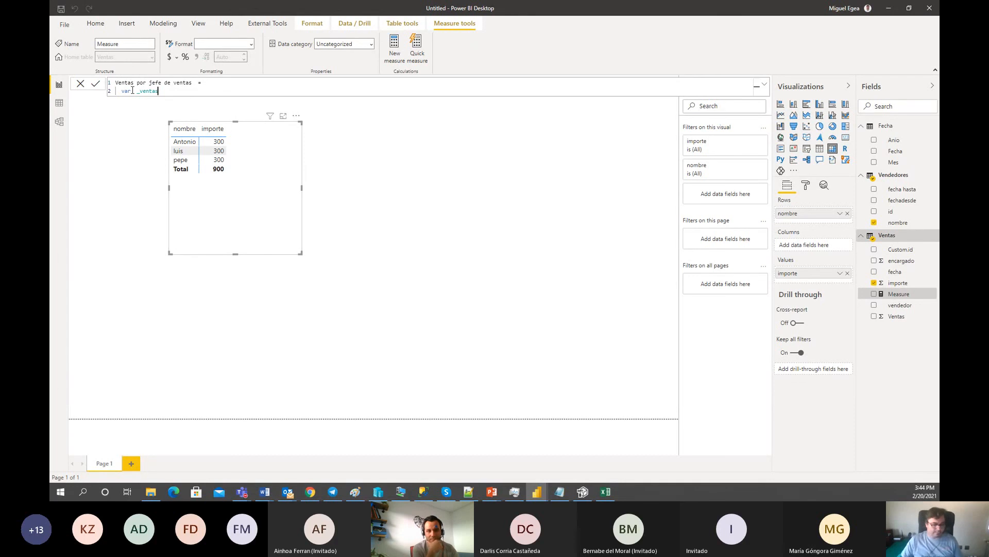
pyautogui.hotkey('shift', 'Left')
pyautogui.hotkey('shift', 'Left')
pyautogui.hotkey('shift', 'Left')
pyautogui.hotkey('shift', 'Left')
pyautogui.hotkey('shift', 'Left')
pyautogui.hotkey('shift', 'Left')
pyautogui.write('t1')
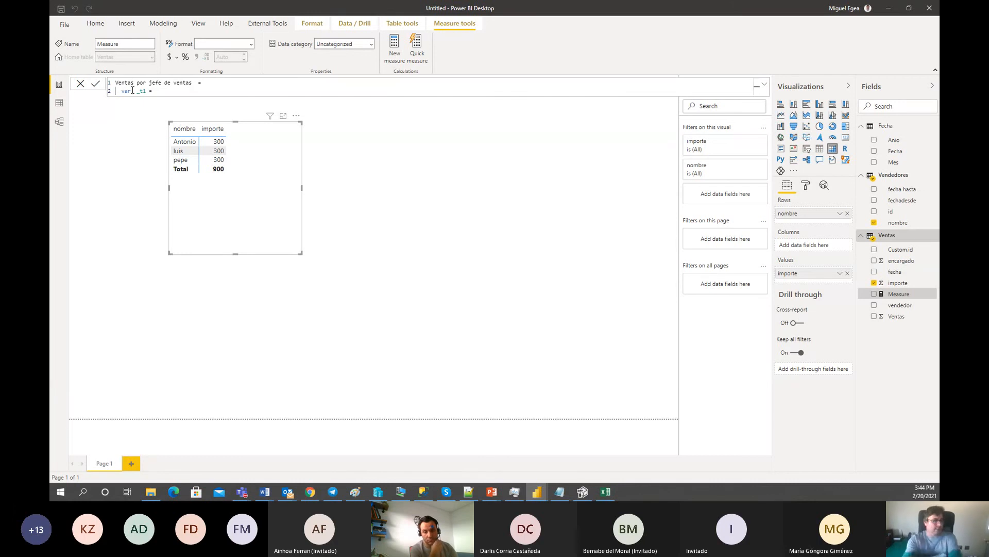
# - Assign _t1 a SUMMARIZE of the Fecha table grouped by Fecha[Fecha]
pyautogui.write(' =     ')
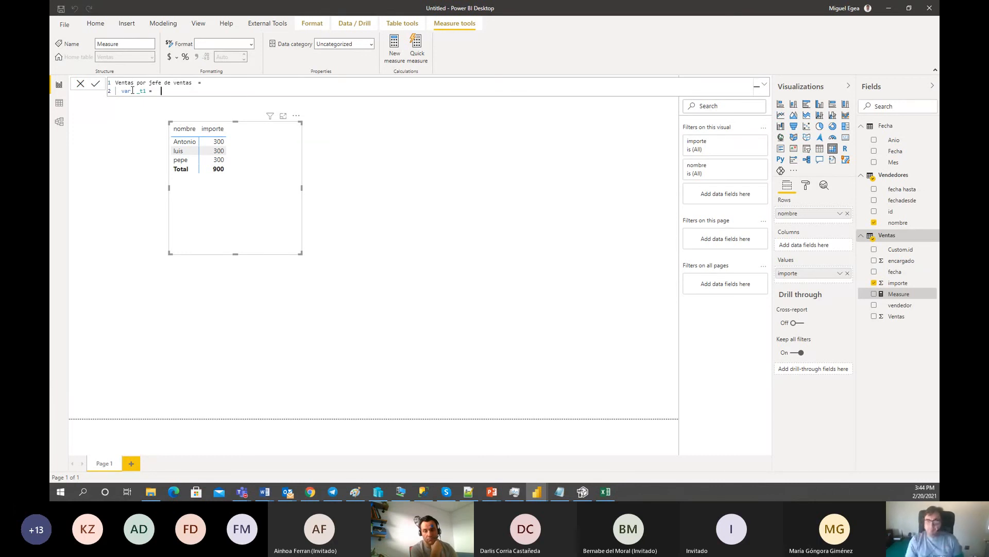
pyautogui.write('summ')
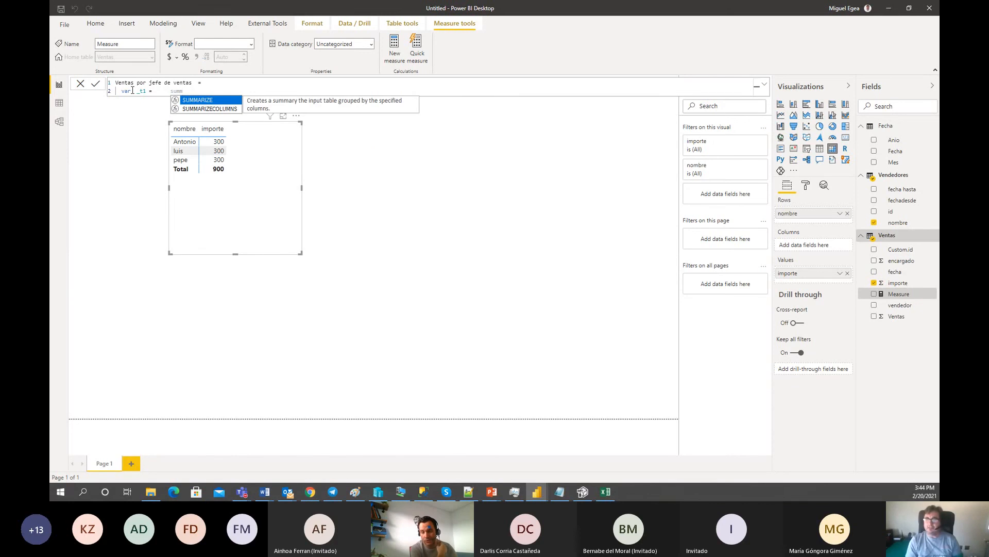
pyautogui.press('Tab')
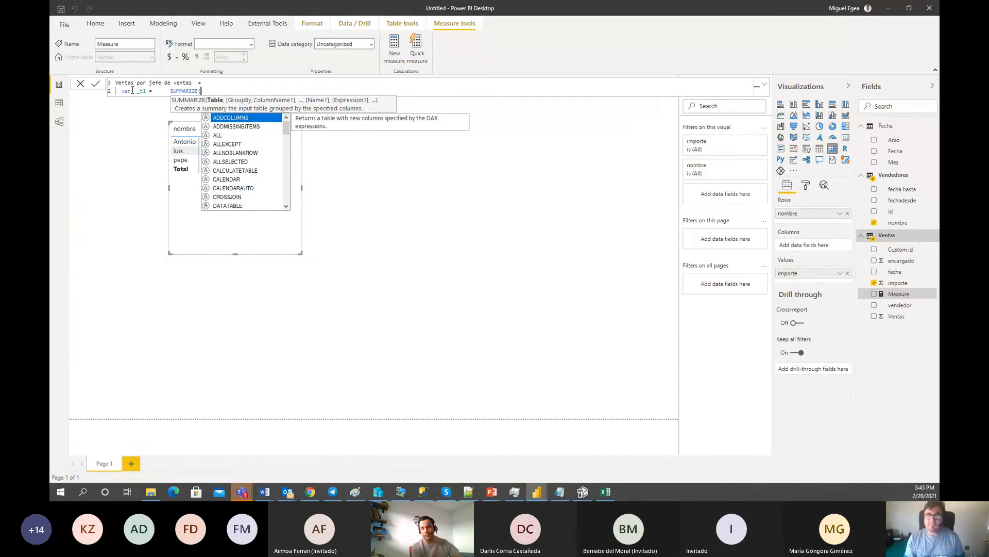
pyautogui.write('fe')
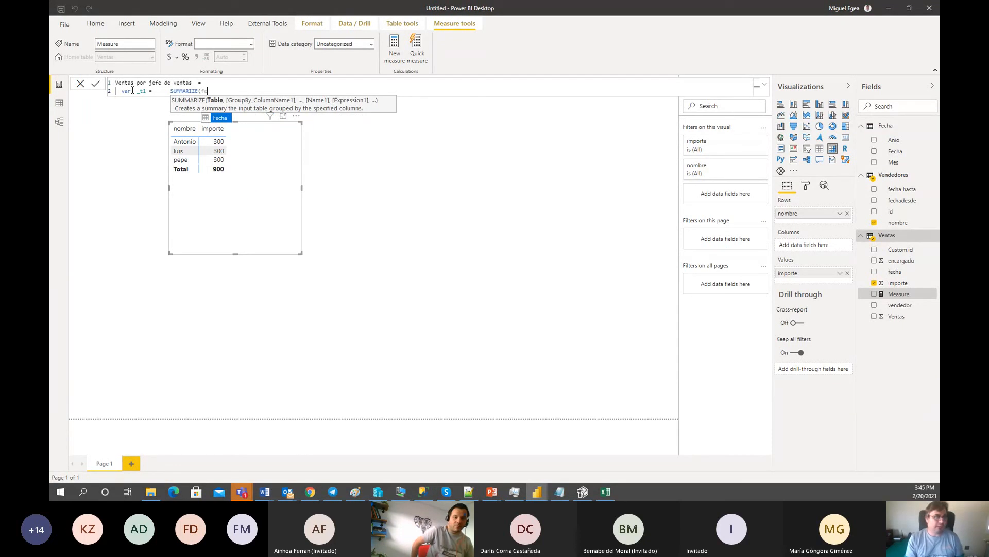
pyautogui.press('Tab')
pyautogui.write(',')
pyautogui.press('Down')
pyautogui.press('Down')
pyautogui.press('Tab')
pyautogui.write(',"')
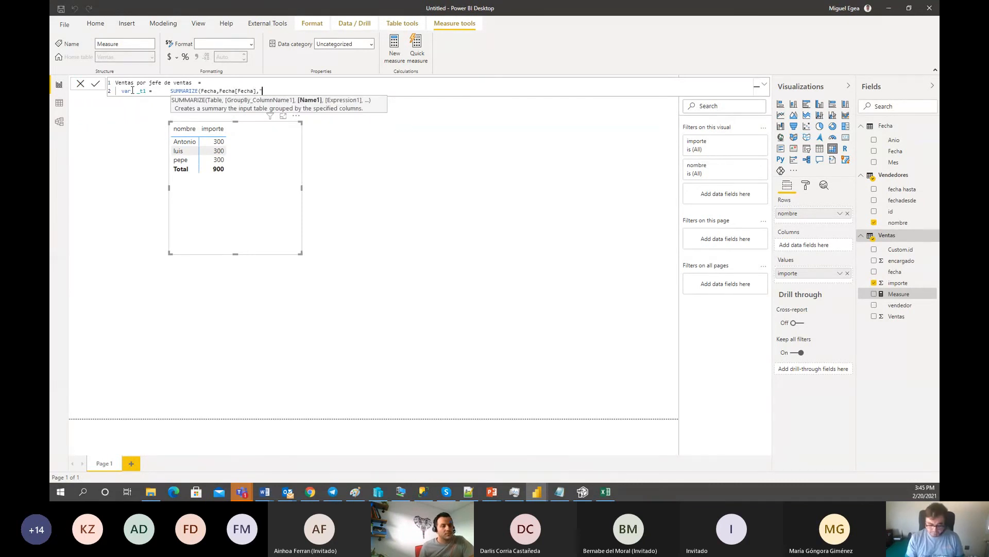
pyautogui.write('@ventas",')
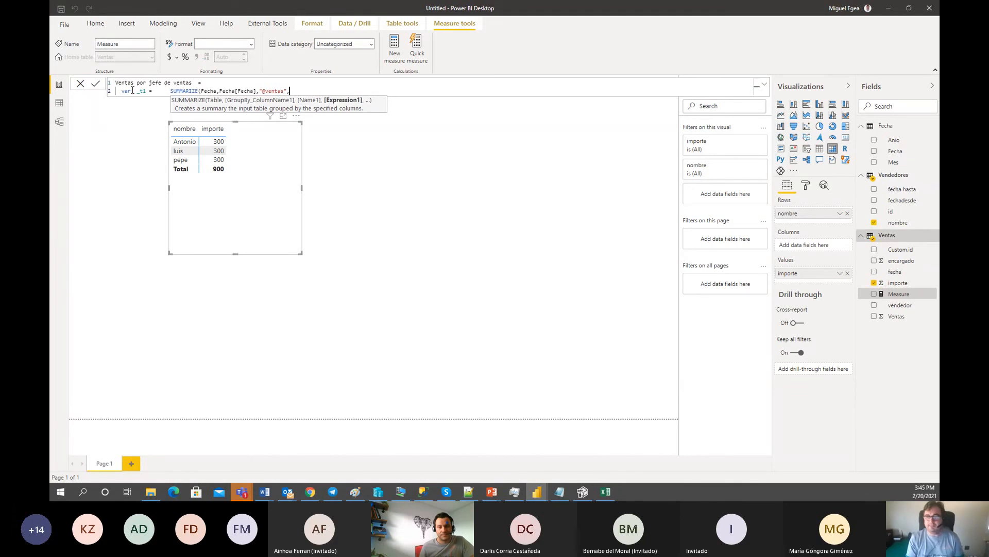
pyautogui.write('sum')
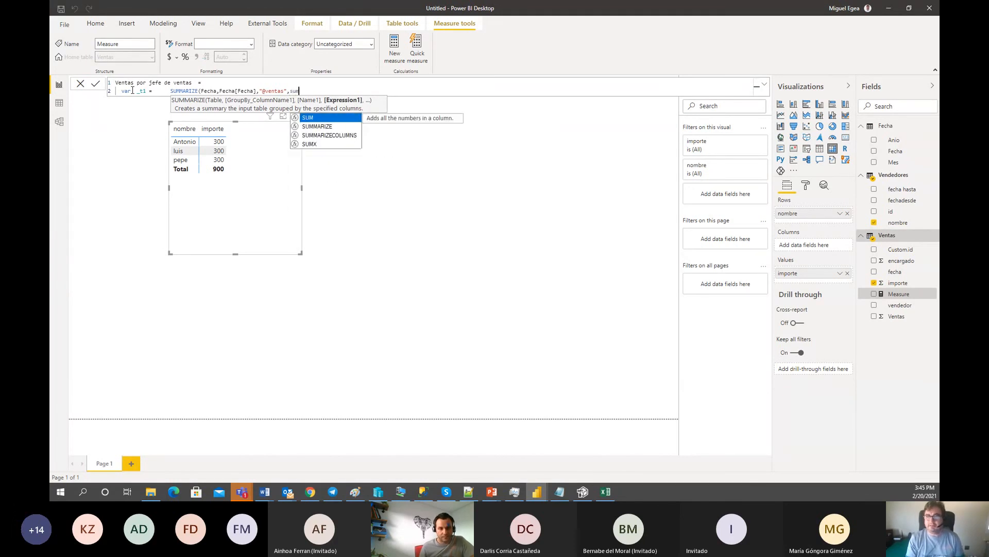
pyautogui.press('Tab')
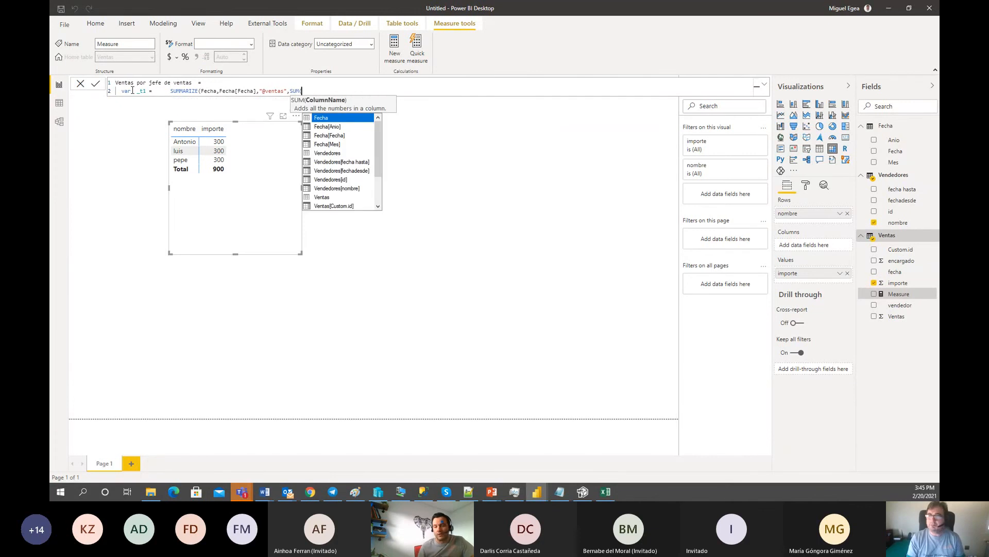
pyautogui.press('Down')
pyautogui.press('Down')
pyautogui.press('Down')
pyautogui.press('Down')
pyautogui.press('Down')
pyautogui.press('Down')
pyautogui.press('Down')
pyautogui.press('Down')
pyautogui.press('Down')
pyautogui.press('Down')
pyautogui.press('Down')
pyautogui.press('Down')
pyautogui.press('Down')
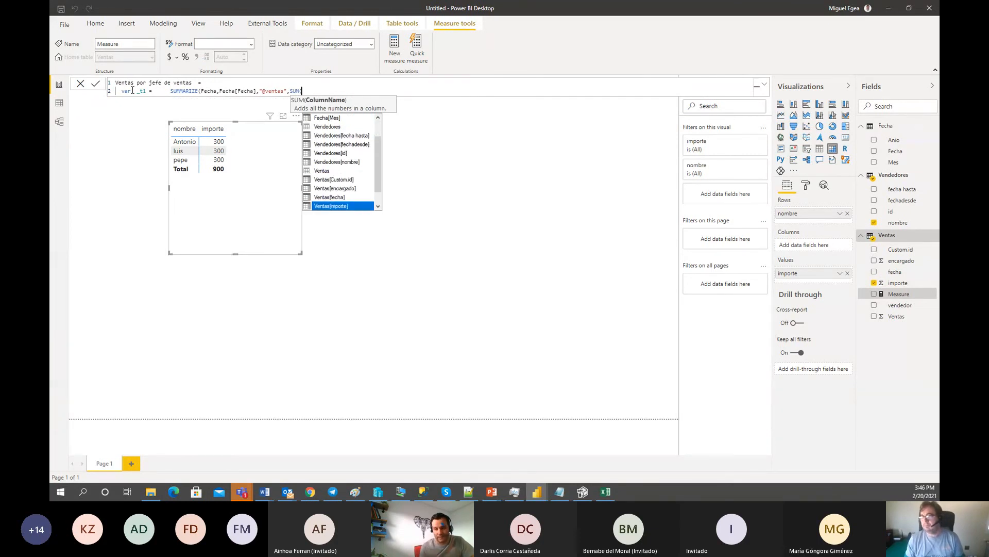
pyautogui.press('Tab')
pyautogui.write('))')
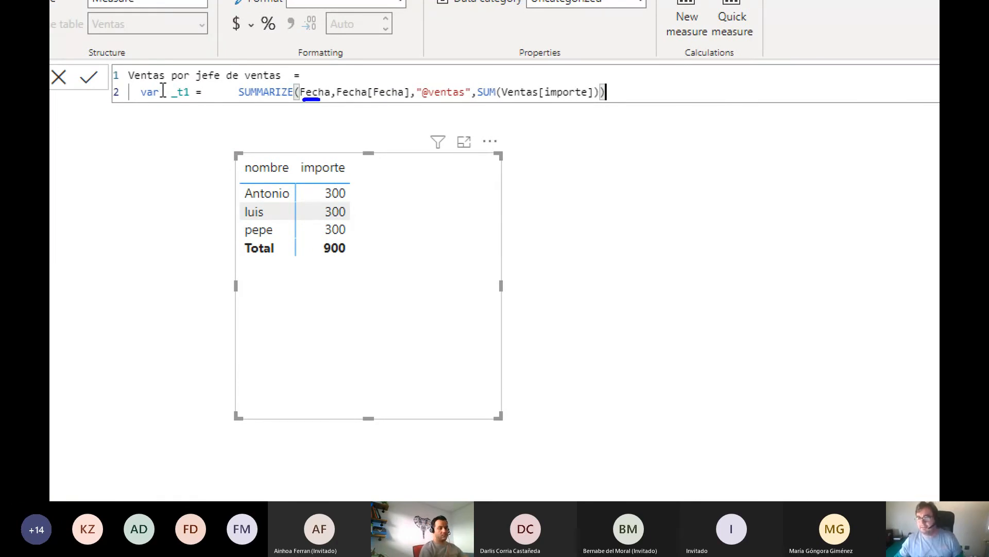
pyautogui.moveTo(587, 151)
pyautogui.mouseDown()
pyautogui.moveTo(594, 165)
pyautogui.moveTo(611, 165)
pyautogui.moveTo(589, 193)
pyautogui.mouseUp()
pyautogui.moveTo(598, 184)
pyautogui.mouseDown()
pyautogui.moveTo(596, 196)
pyautogui.moveTo(606, 187)
pyautogui.moveTo(581, 226)
pyautogui.moveTo(602, 220)
pyautogui.mouseUp()
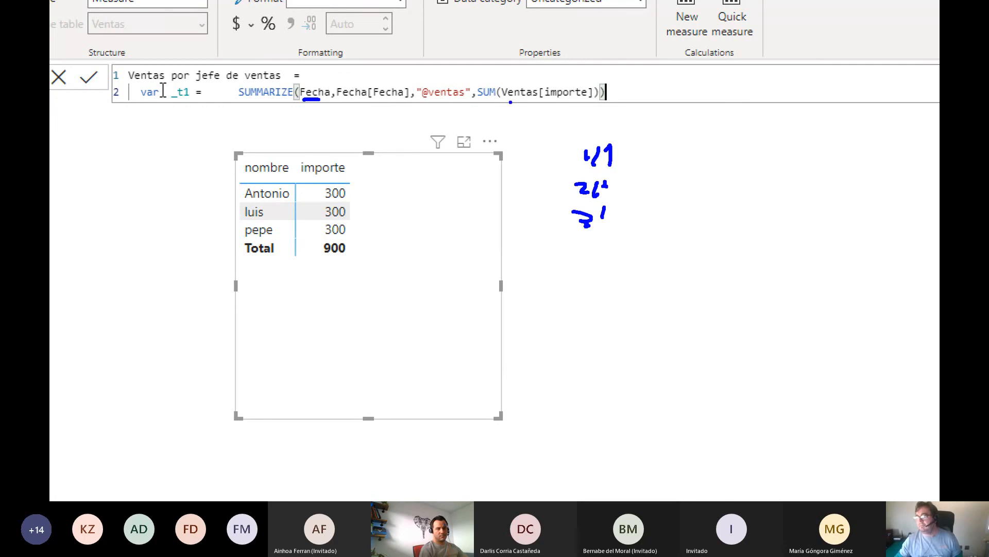
pyautogui.moveTo(420, 88)
pyautogui.mouseDown()
pyautogui.moveTo(434, 103)
pyautogui.moveTo(418, 82)
pyautogui.mouseUp()
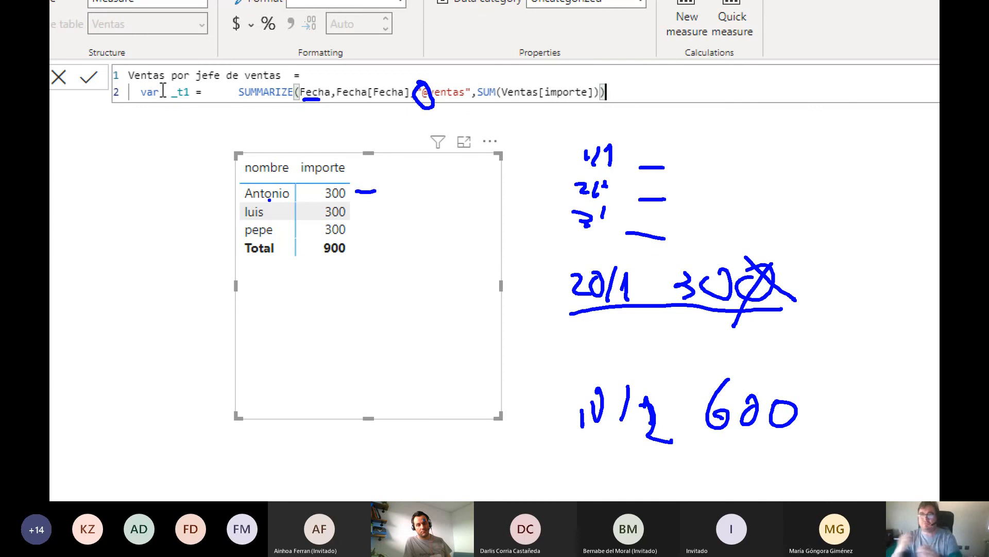
pyautogui.press('Escape')
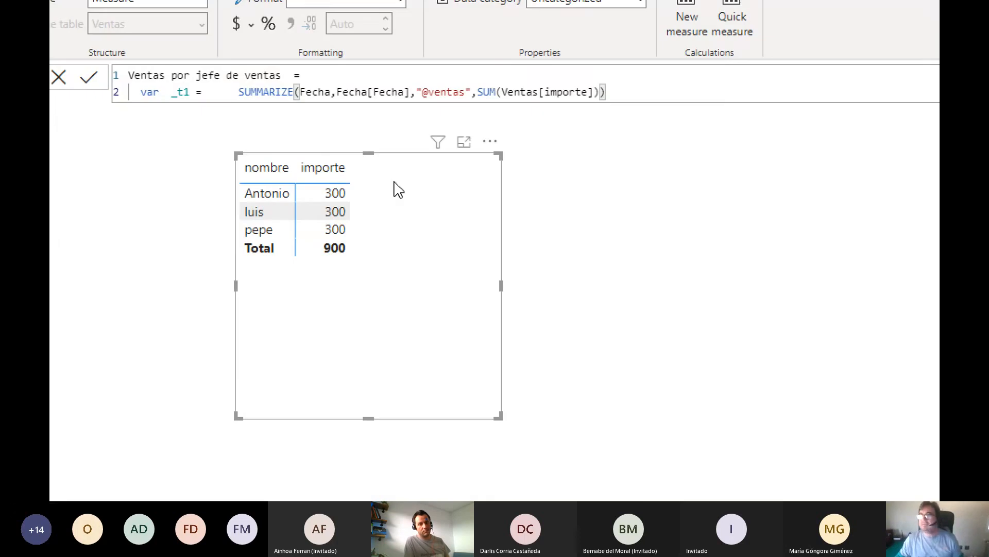
# - Put a CALCULATETABLE function around the start of the SUMMARIZE expression in _t1
pyautogui.click(228, 110)
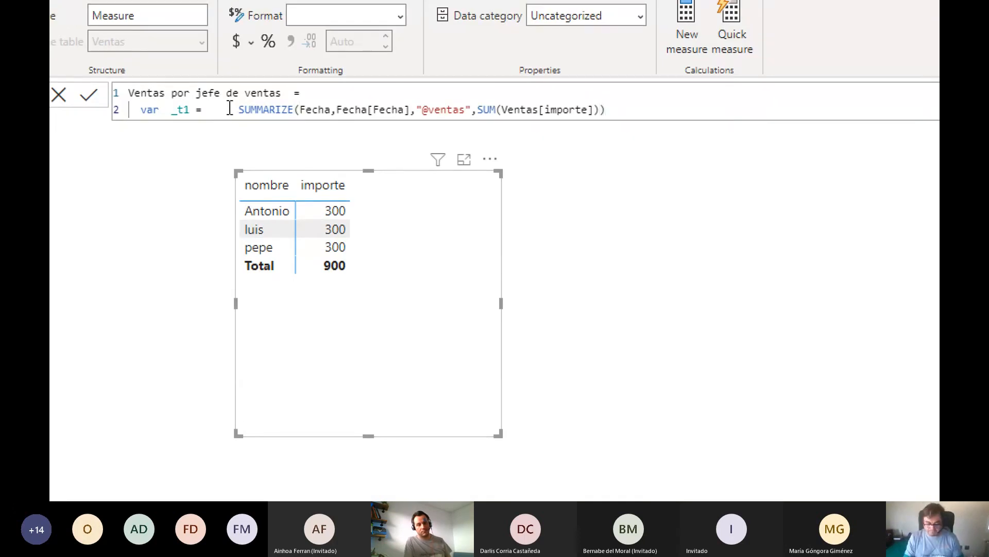
pyautogui.write('calc')
pyautogui.press('Escape')
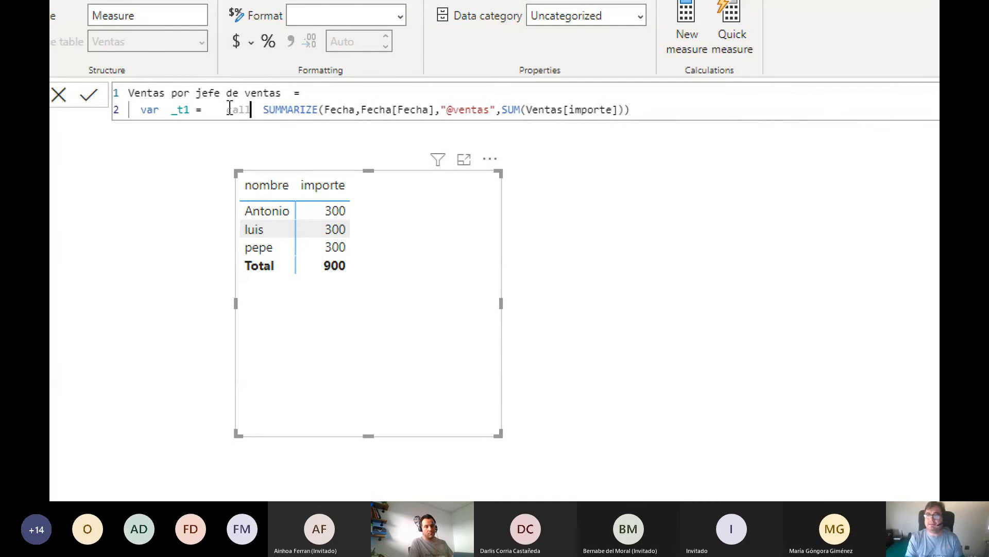
pyautogui.hotkey('ctrl', 'space')
pyautogui.press('Down')
pyautogui.press('Tab')
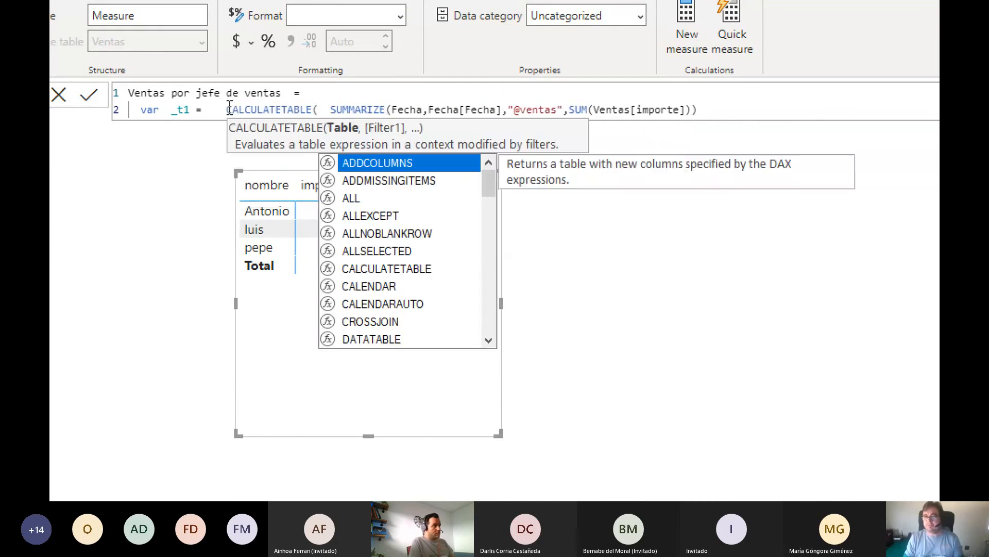
pyautogui.press('Delete')
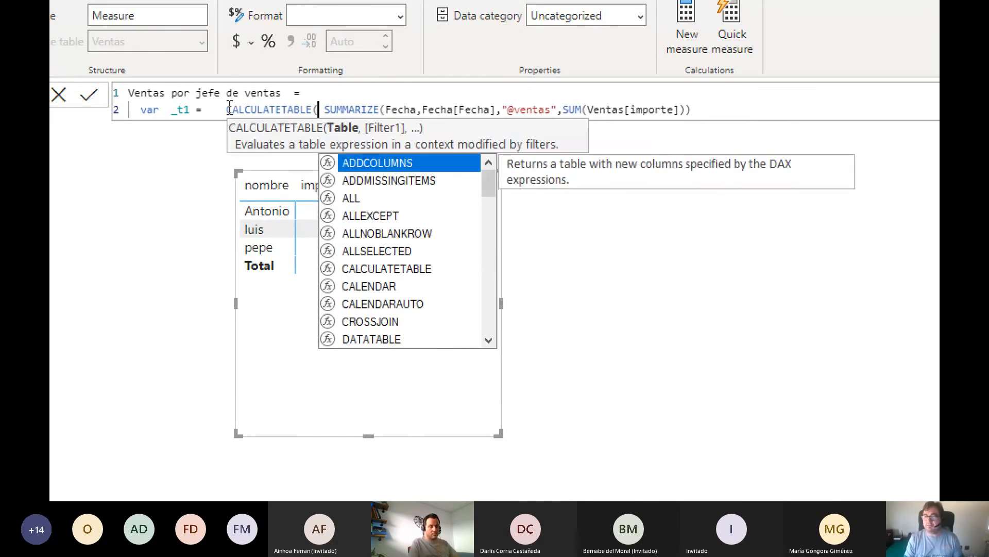
pyautogui.press('Escape')
# - Complete the CALCULATETABLE with the filter all(Vendedores) and its closing parenthesis
pyautogui.press('End')
pyautogui.write(',all')
pyautogui.press('Escape')
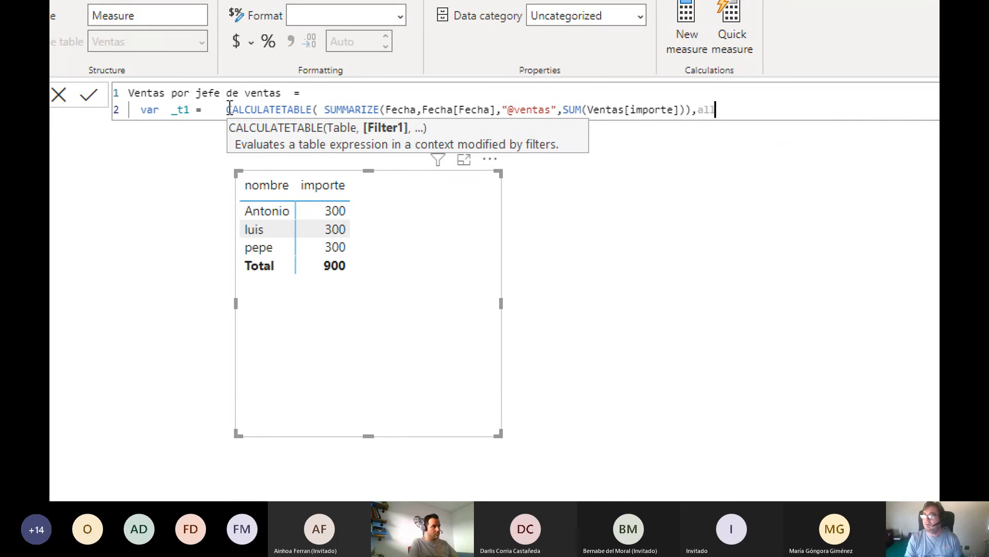
pyautogui.hotkey('ctrl', 'space')
pyautogui.write('(ve')
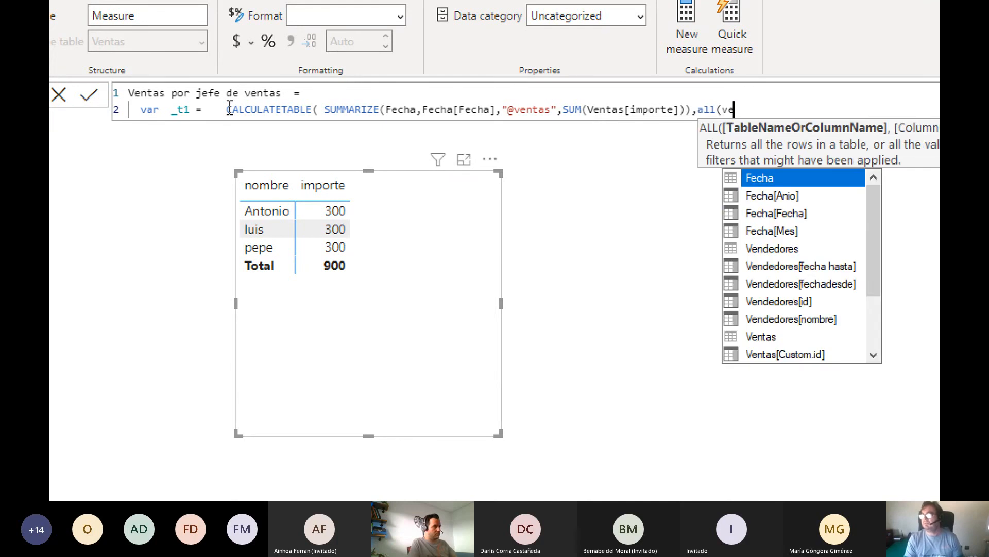
pyautogui.write('n')
pyautogui.press('Tab')
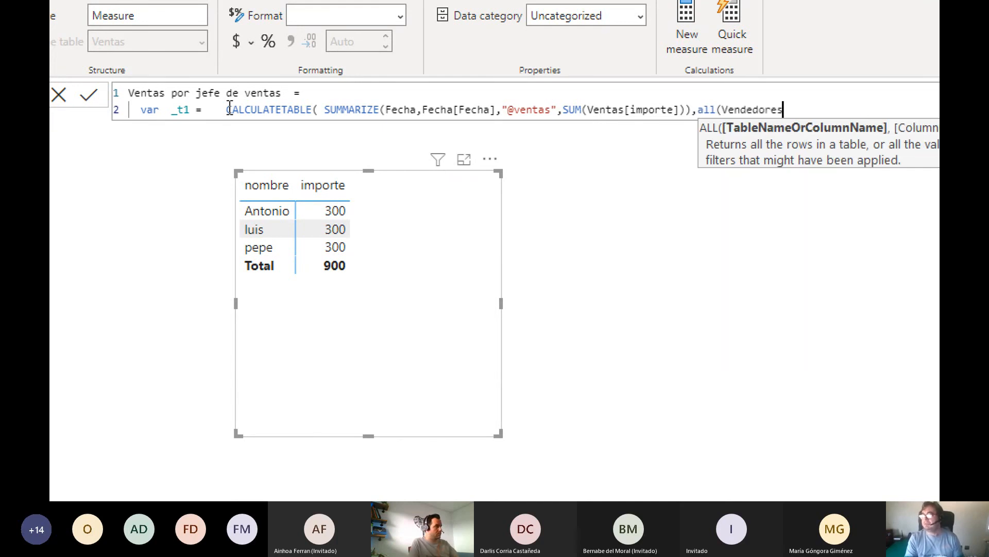
pyautogui.write('))')
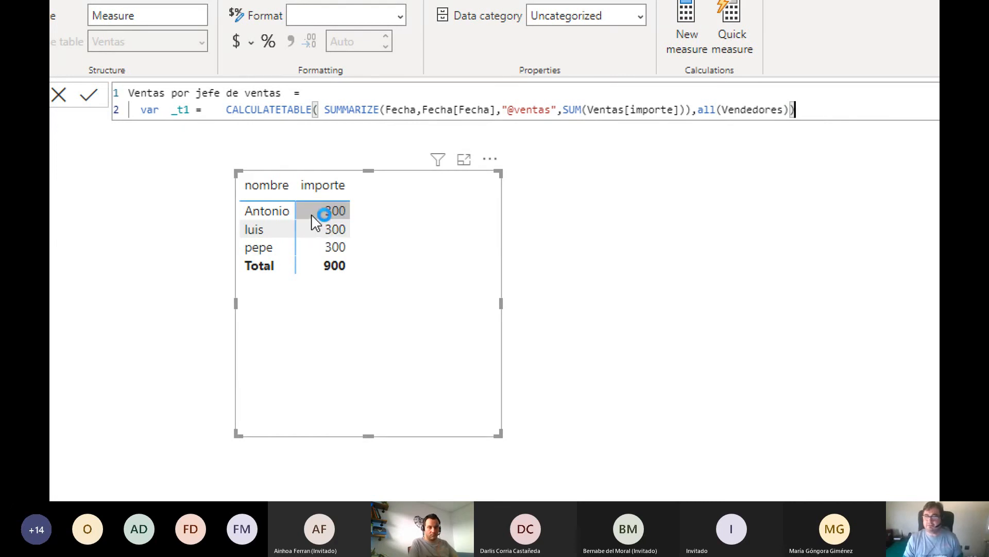
# - Declare a variable _t1con on a new third line, starting a CONCATENATEX over _t1
pyautogui.hotkey('shift', 'Return')
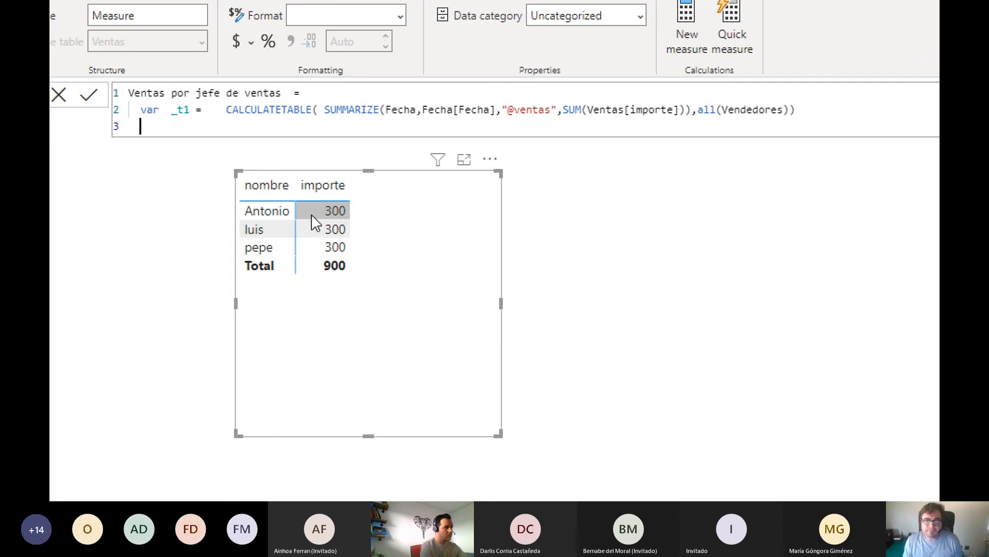
pyautogui.write('va')
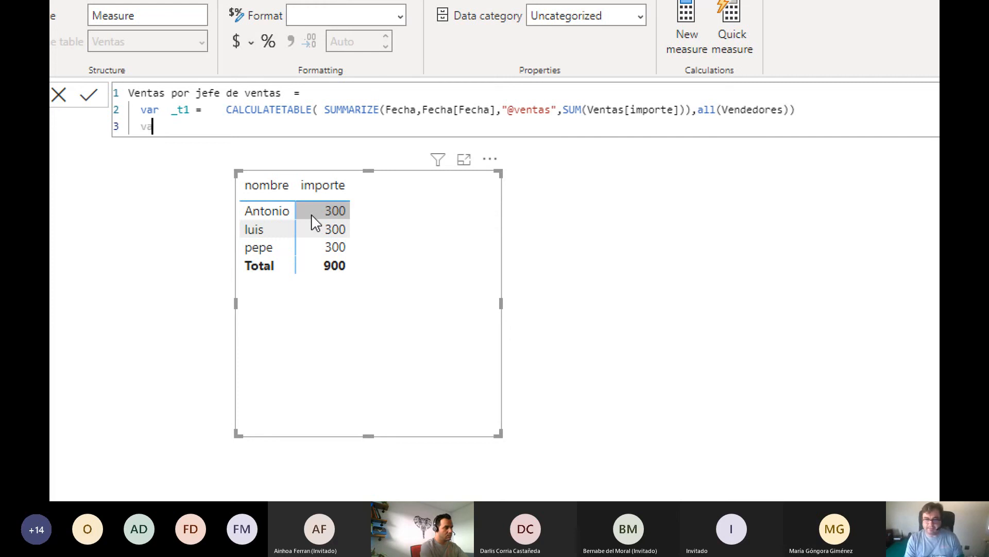
pyautogui.write('r _t1')
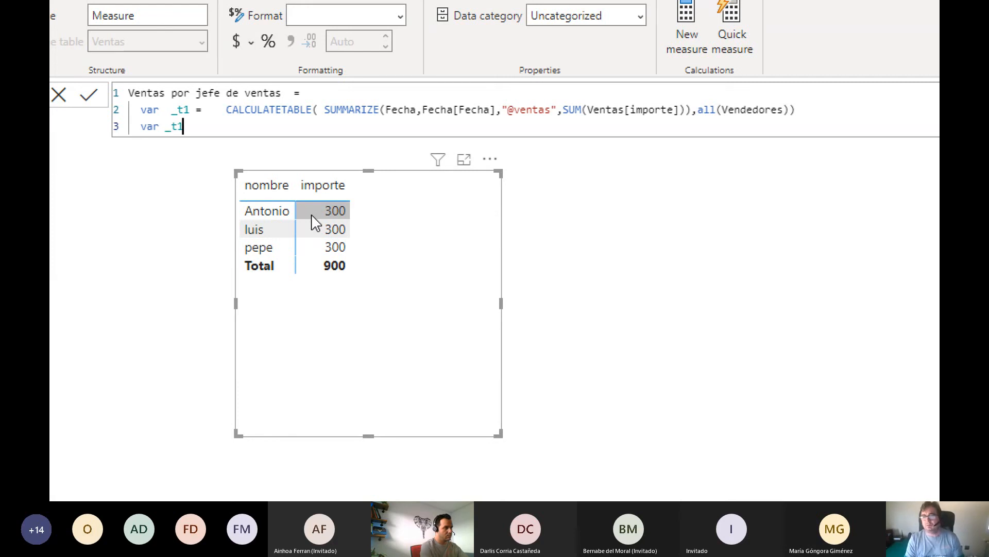
pyautogui.write('con')
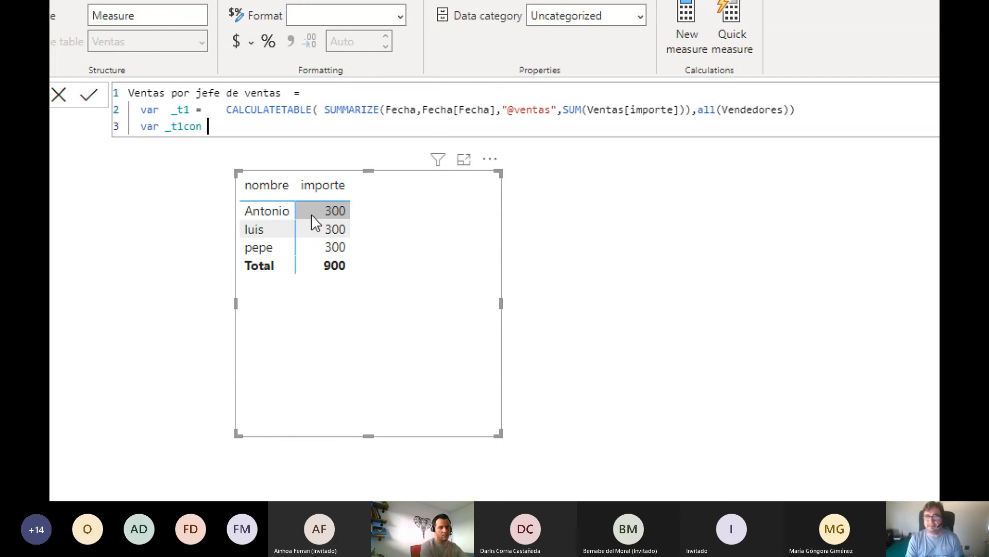
pyautogui.write(' = con')
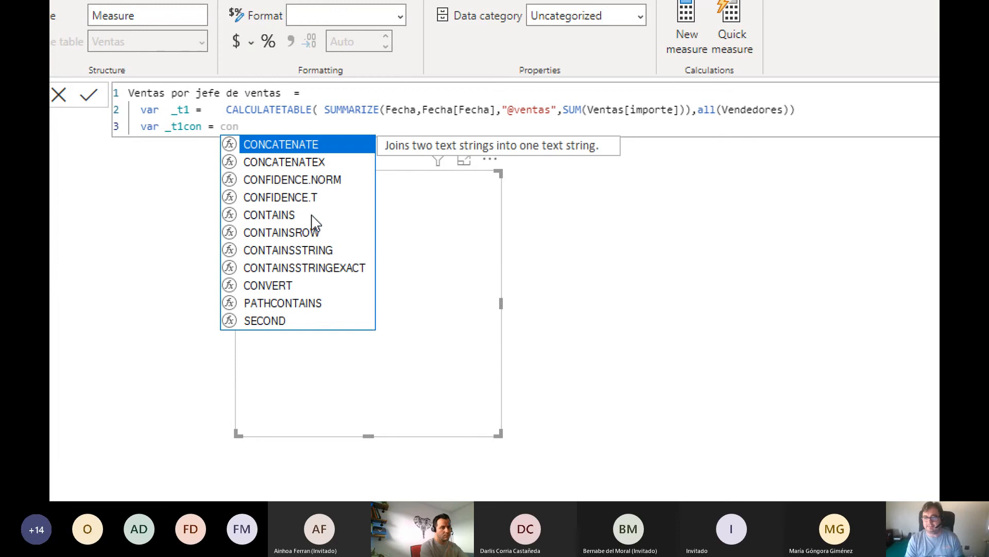
pyautogui.press('Down')
pyautogui.press('Tab')
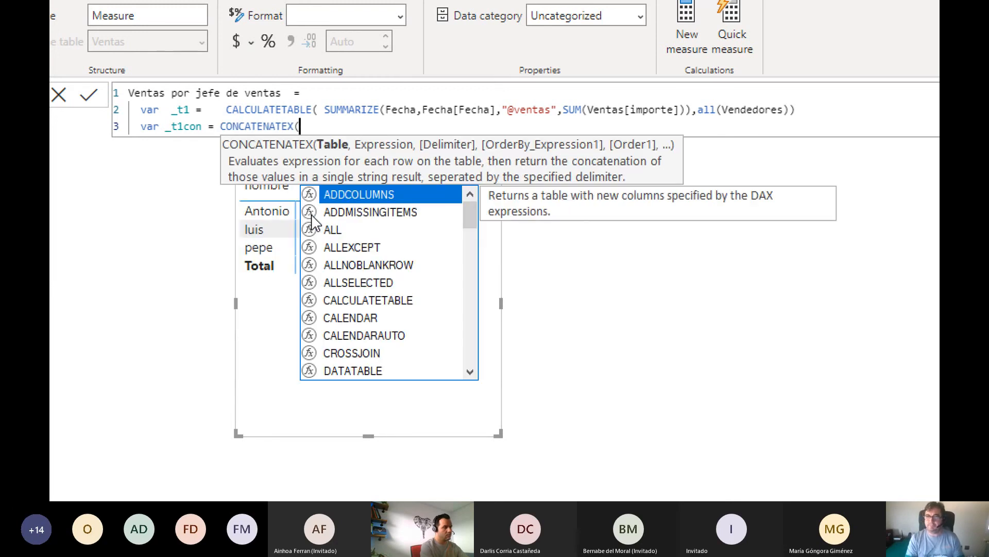
pyautogui.write('_t1')
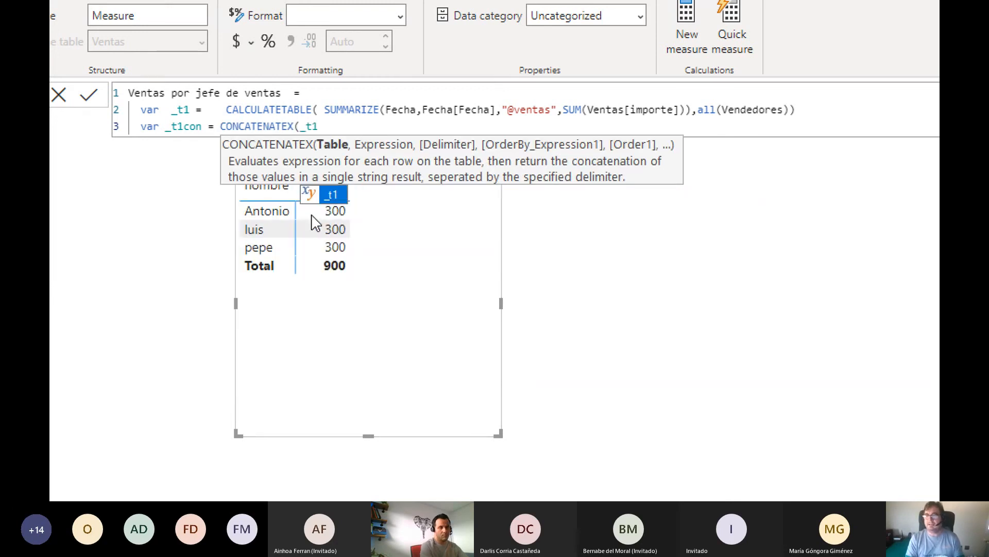
pyautogui.write(',')
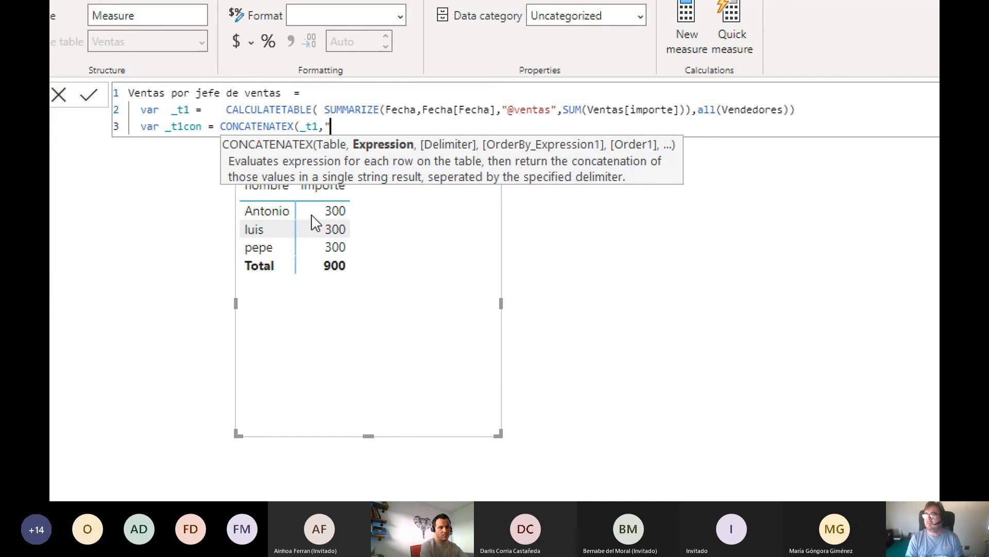
pyautogui.press('BackSpace')
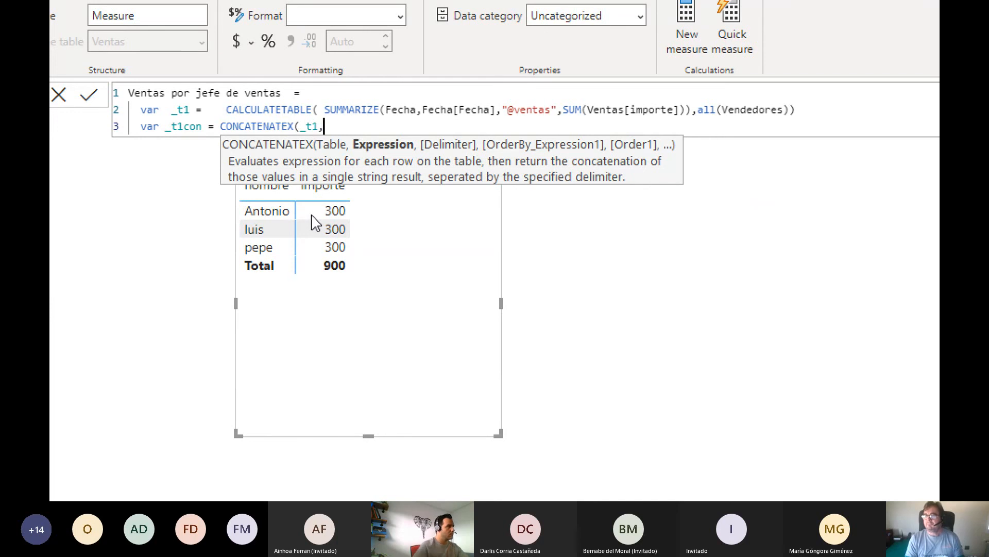
pyautogui.write('Fec')
pyautogui.press('Down')
pyautogui.press('Tab')
pyautogui.write(',')
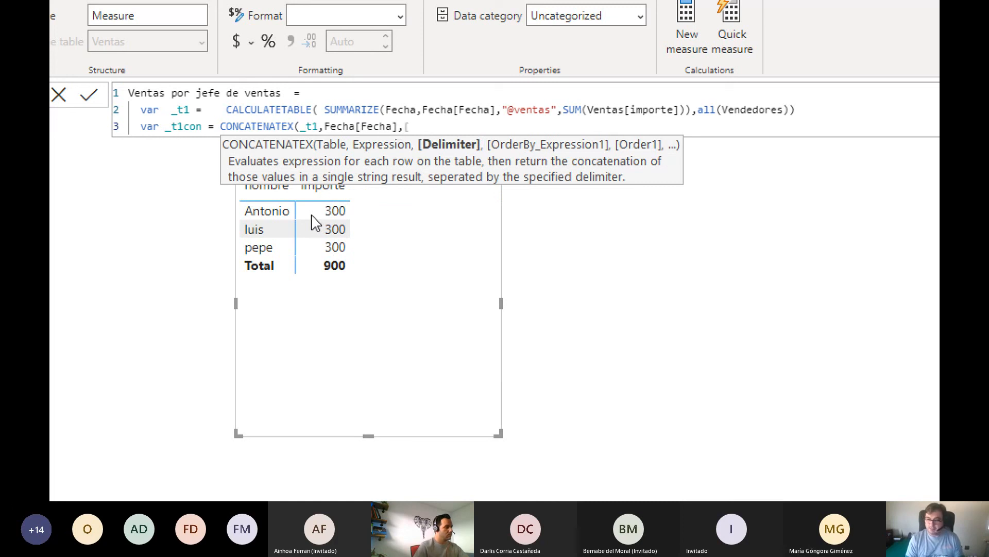
pyautogui.write(' @ventas]')
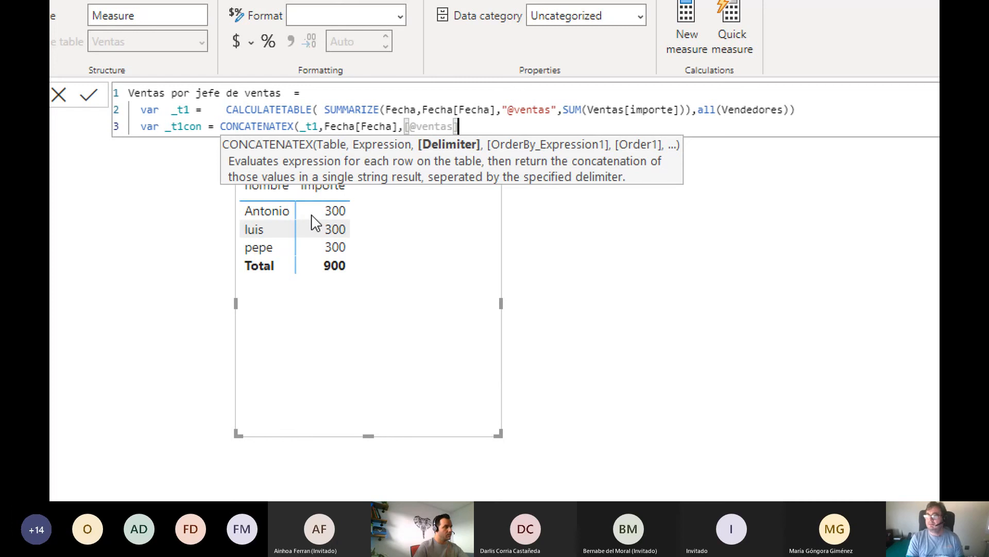
pyautogui.write('(')
pyautogui.press('BackSpace')
pyautogui.write(')')
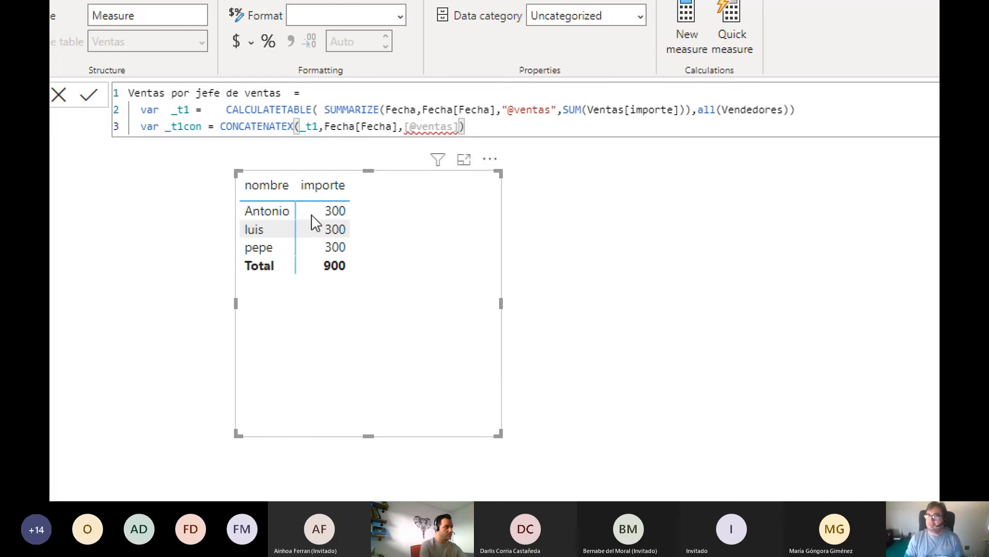
pyautogui.press('Left')
pyautogui.press('Left')
pyautogui.press('Left')
pyautogui.press('Left')
pyautogui.press('Left')
pyautogui.press('Left')
pyautogui.press('Left')
pyautogui.press('Left')
pyautogui.press('Left')
pyautogui.press('Left')
pyautogui.press('BackSpace')
pyautogui.write('+@')
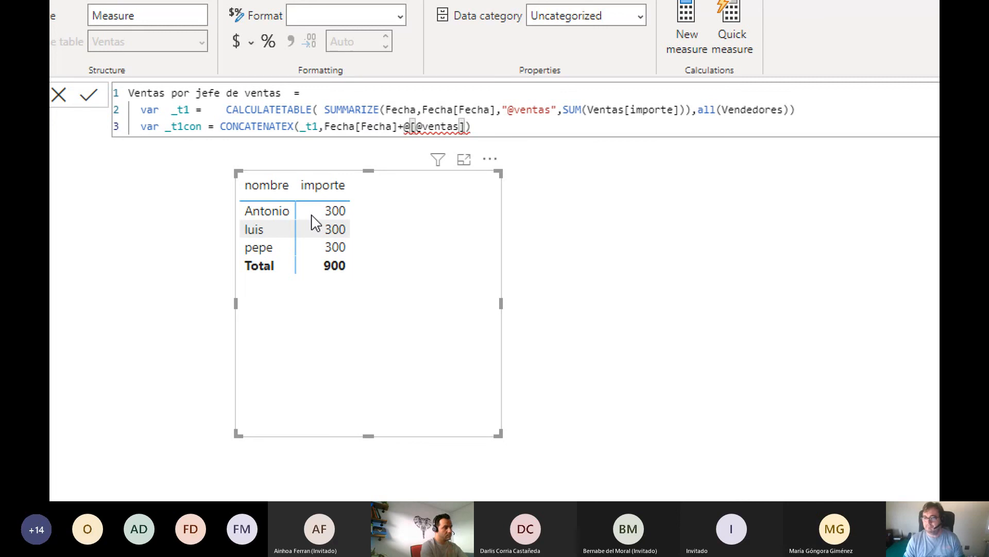
pyautogui.press('BackSpace')
pyautogui.write('"-"+')
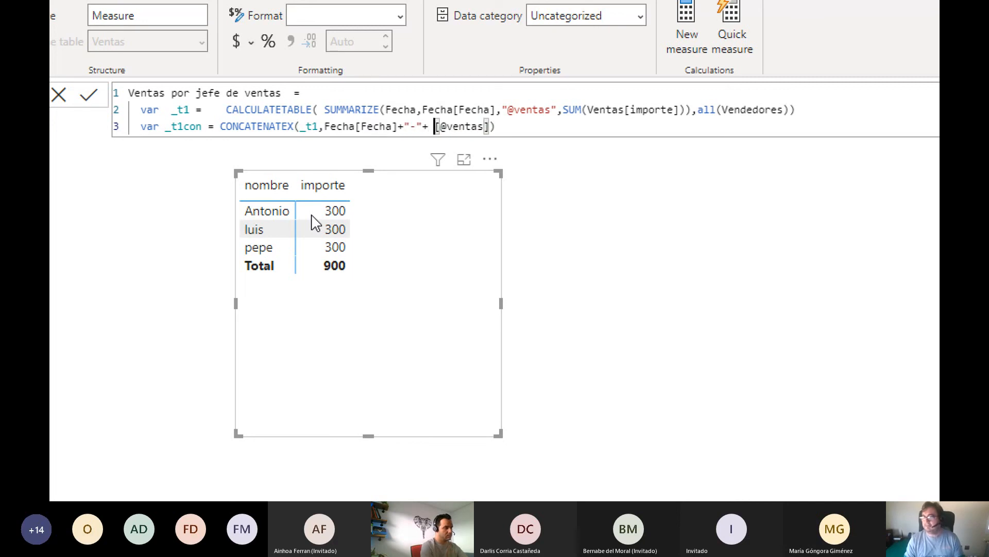
# - Add a fourth line to the measure that returns _t1con
pyautogui.press('Return')
pyautogui.write('return _t1')
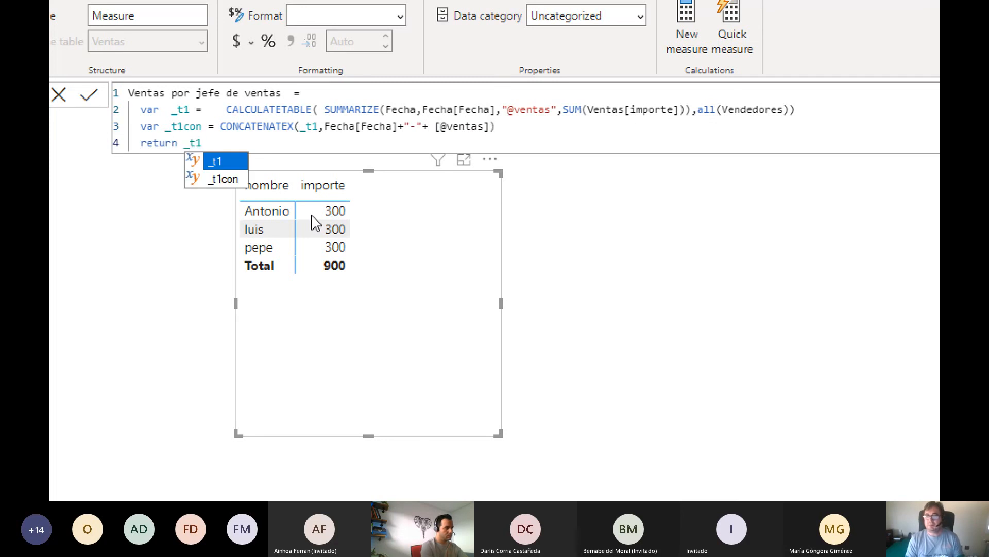
pyautogui.press('Down')
pyautogui.press('Tab')
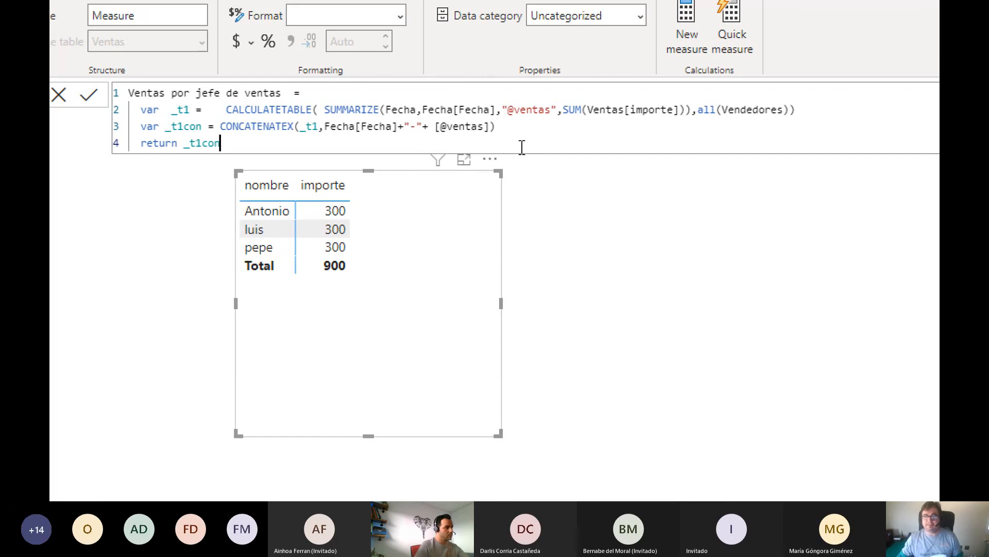
pyautogui.click(300, 127)
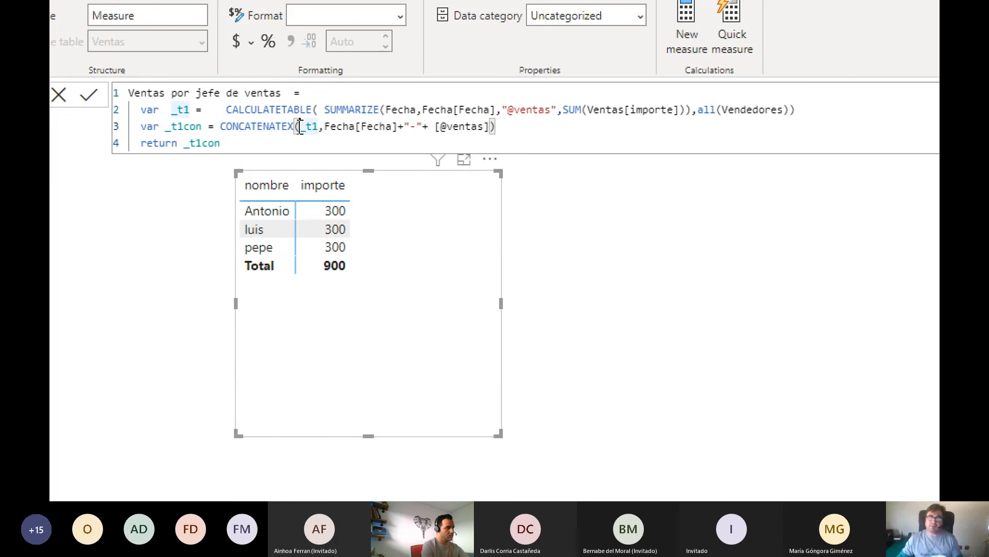
pyautogui.write('filter(')
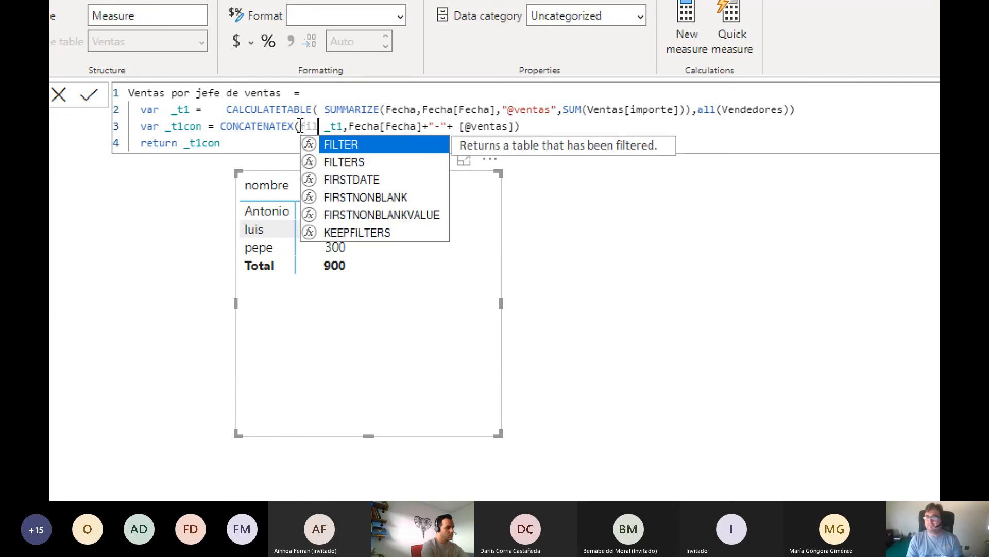
pyautogui.press('Right')
pyautogui.press('Right')
pyautogui.press('Right')
pyautogui.write(',[')
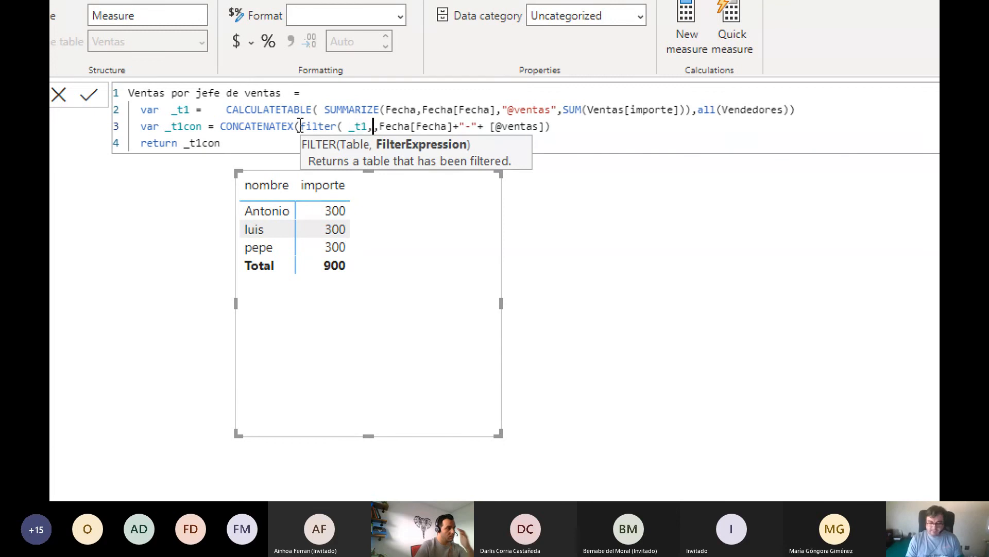
pyautogui.press('Tab')
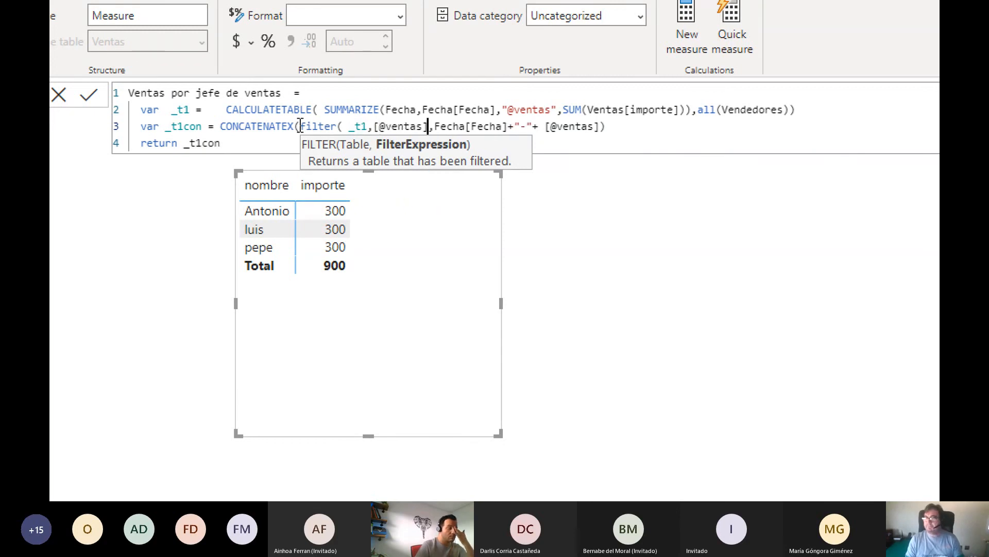
pyautogui.write('>')
pyautogui.press('BackSpace')
pyautogui.write('<>0')
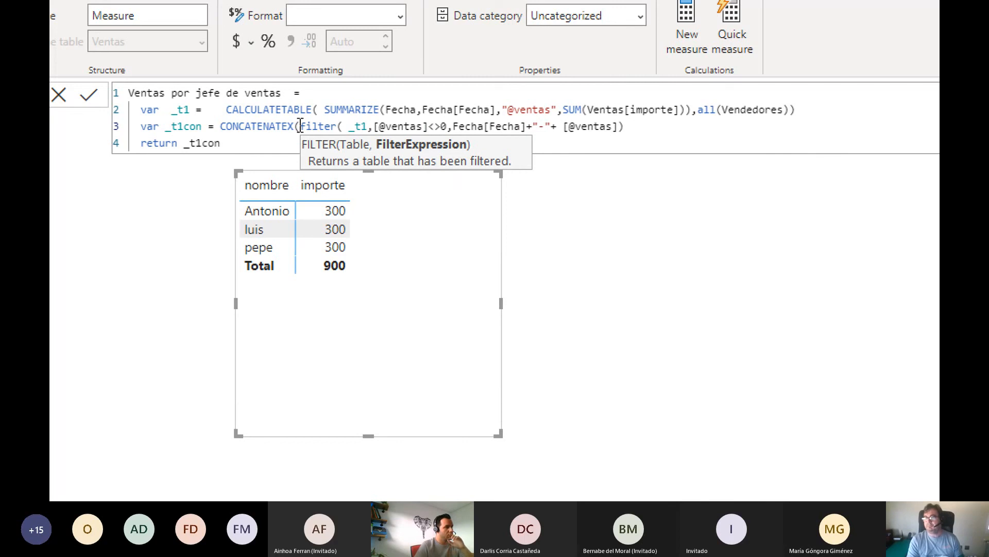
pyautogui.write(')')
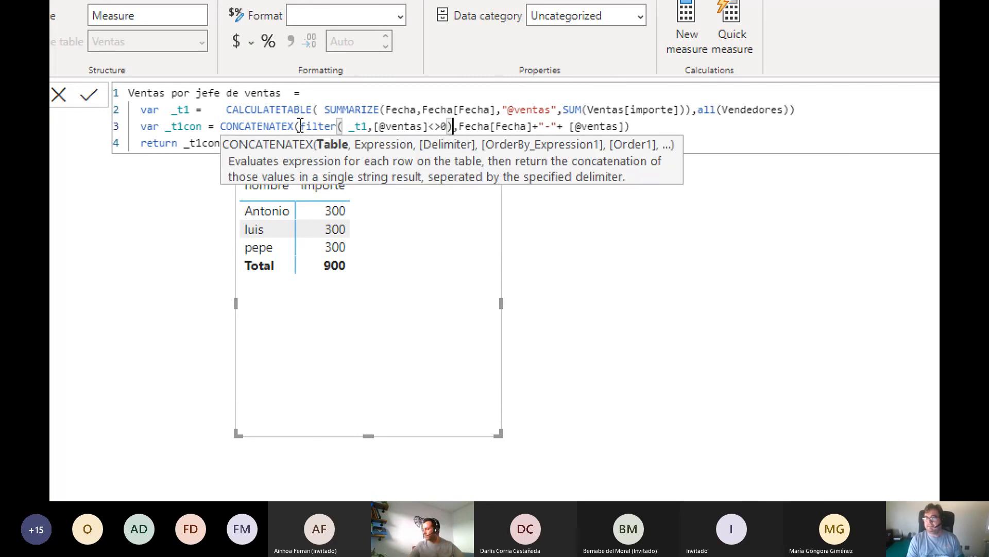
pyautogui.press('End')
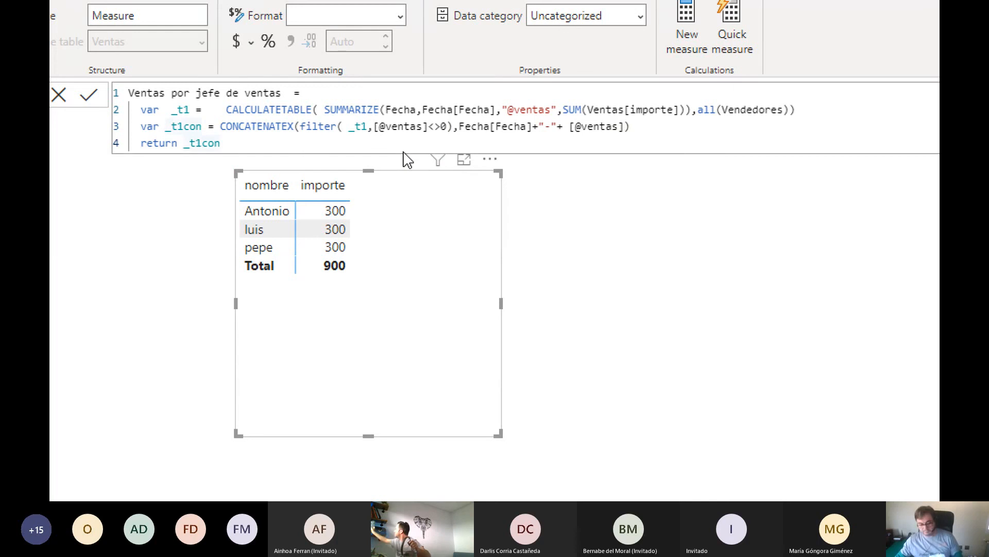
# - Commit the measure and add it to the matrix, checking the details of the visual's error
pyautogui.press('Return')
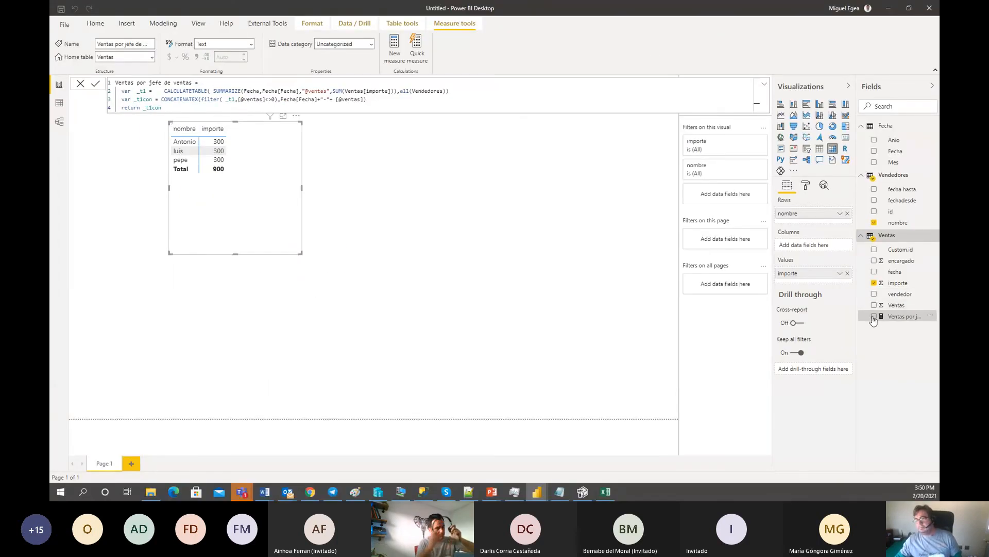
pyautogui.click(873, 317)
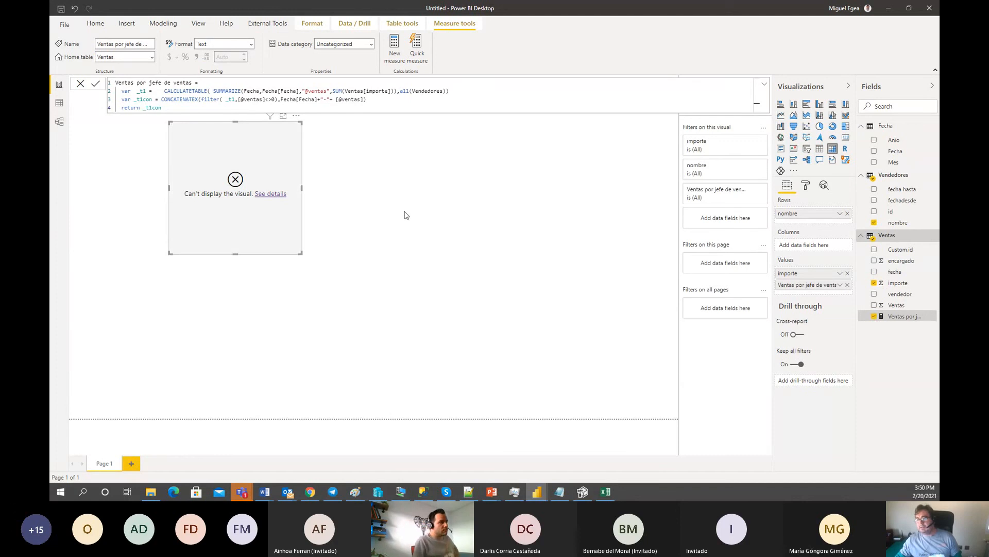
pyautogui.click(270, 194)
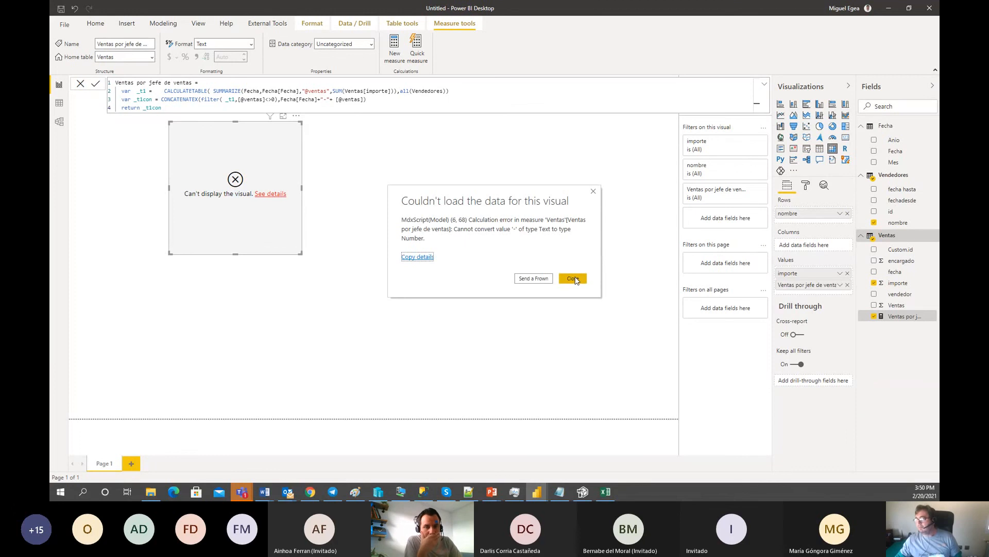
pyautogui.click(573, 278)
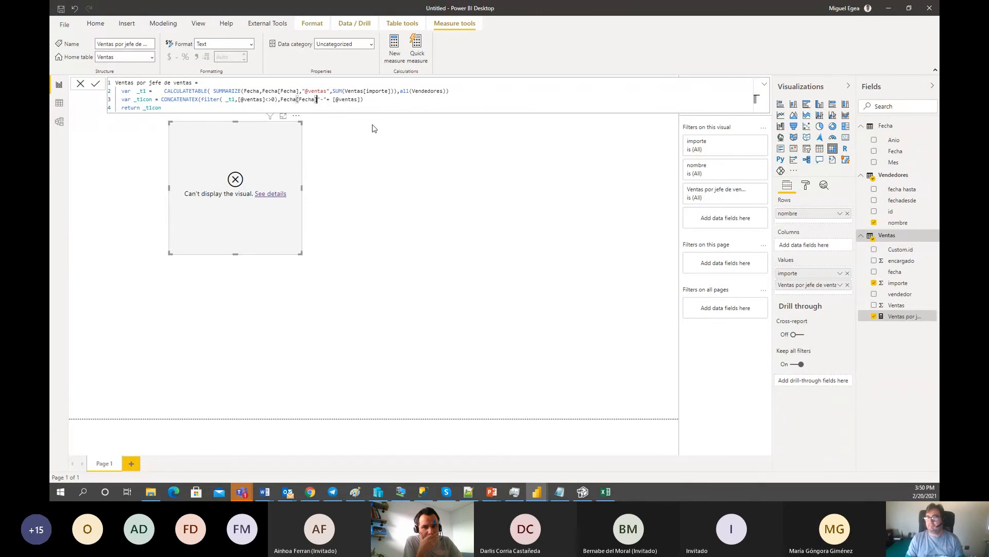
pyautogui.write('conca')
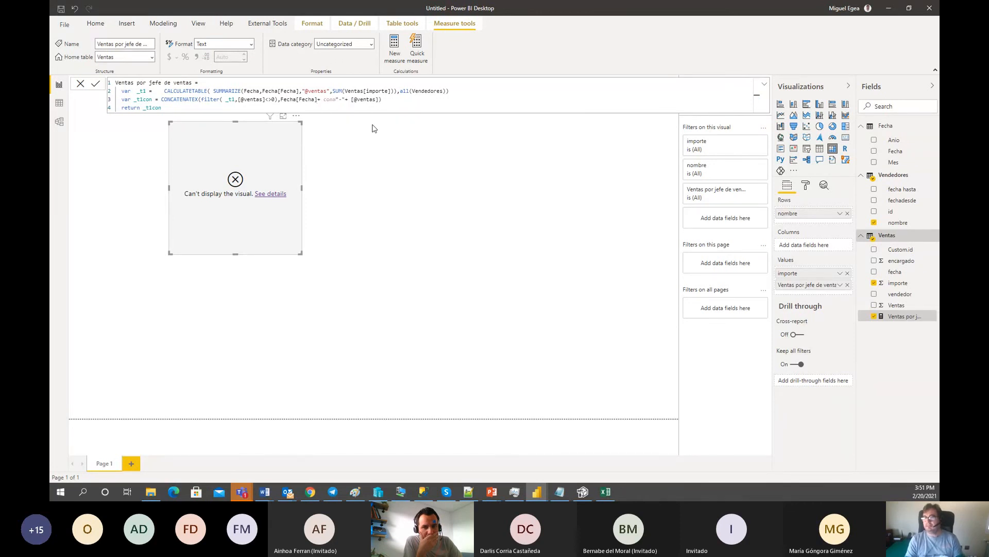
pyautogui.press('BackSpace')
pyautogui.write('CATENATE(')
pyautogui.press('Tab')
pyautogui.write('(')
pyautogui.press('Right')
pyautogui.press('Right')
pyautogui.press('Right')
pyautogui.press('Delete')
pyautogui.write(',')
pyautogui.press('End')
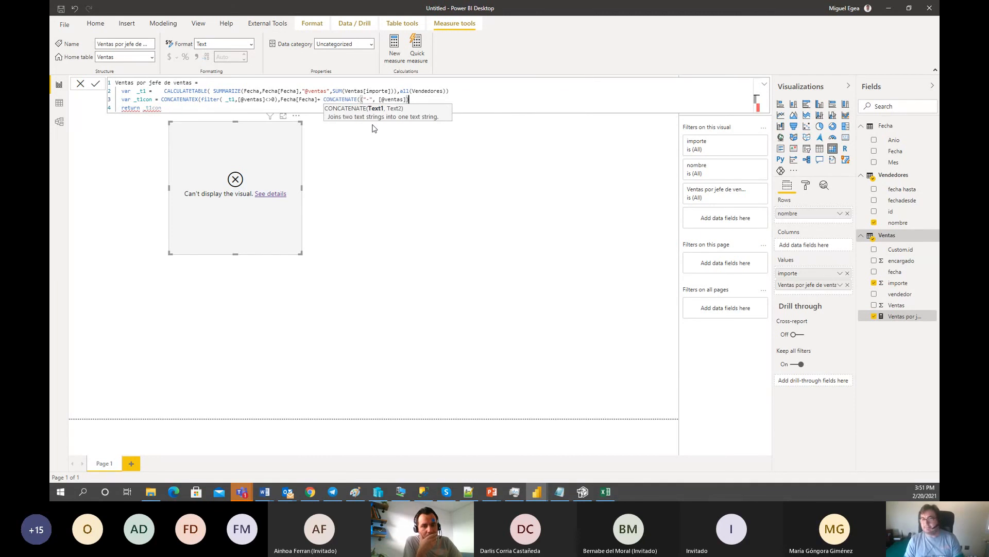
# - Add the closing parentheses for CONCATENATE and CONCATENATEX and commit the measure
pyautogui.write(')')
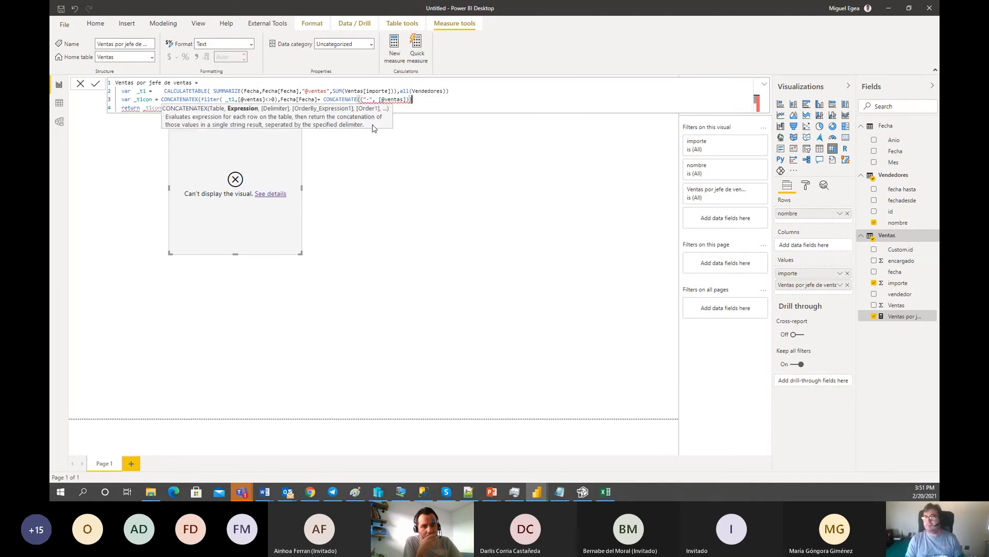
pyautogui.write(')')
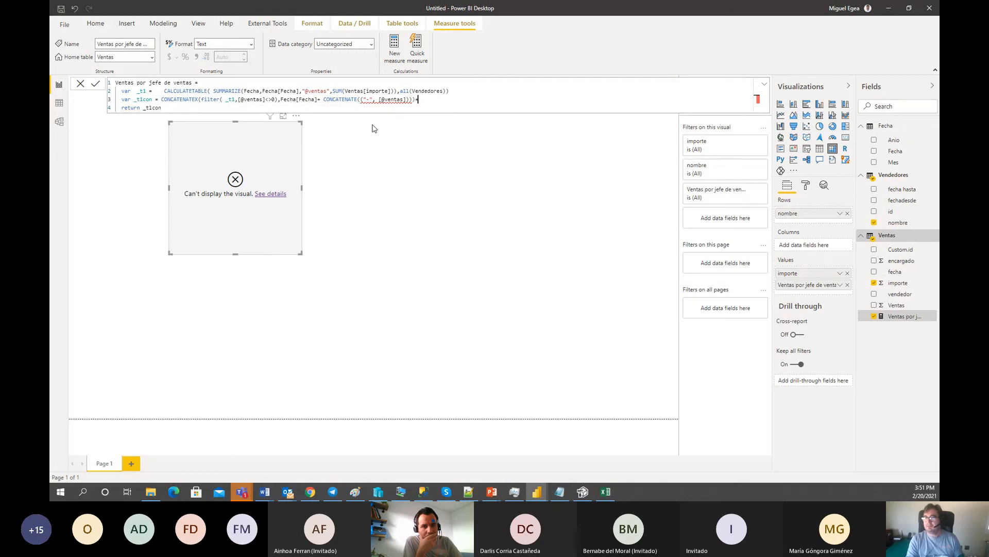
pyautogui.press('BackSpace')
pyautogui.press('BackSpace')
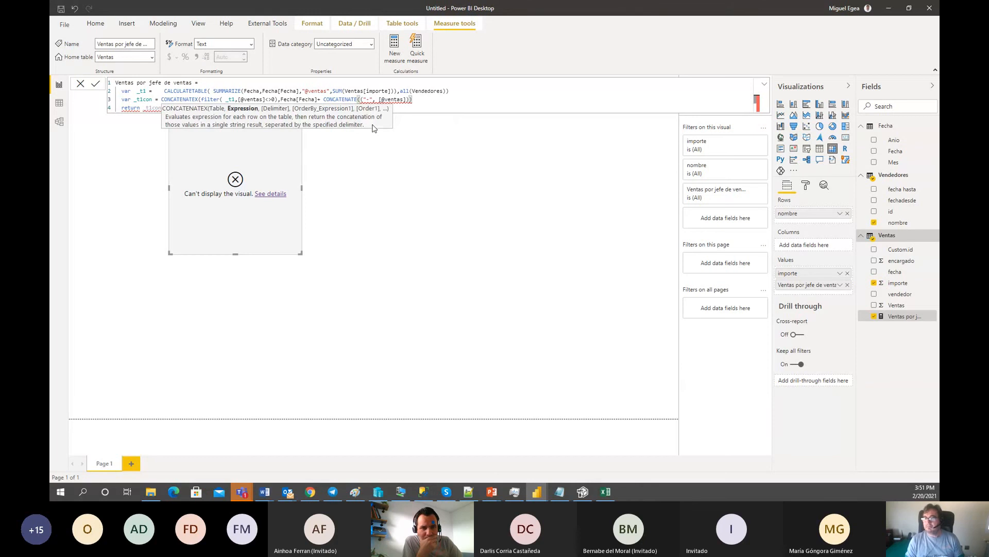
pyautogui.write(')')
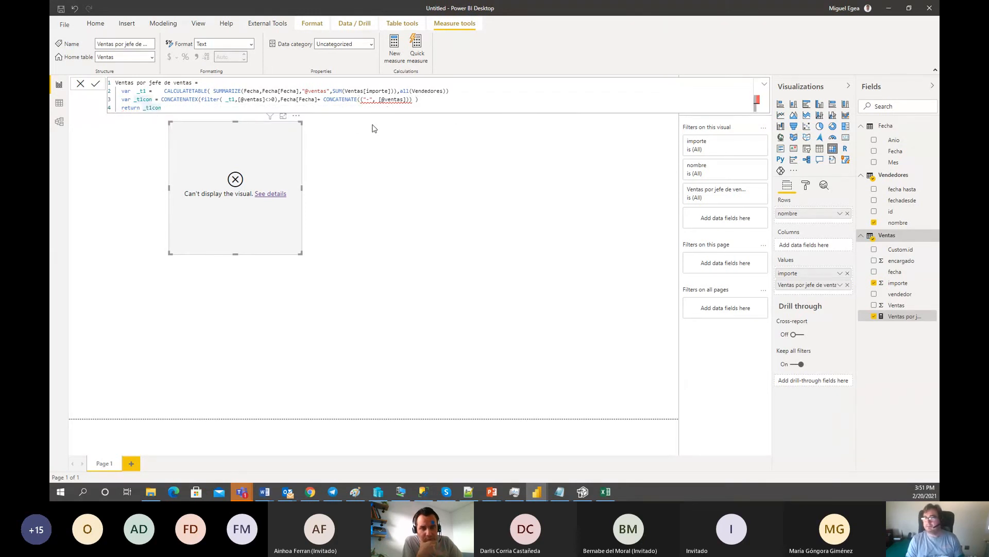
pyautogui.press('Return')
# - Remove the duplicate parenthesis from the CONCATENATE call, recommit the measure and widen the matrix visual
pyautogui.click(358, 102)
pyautogui.press('BackSpace')
pyautogui.press('End')
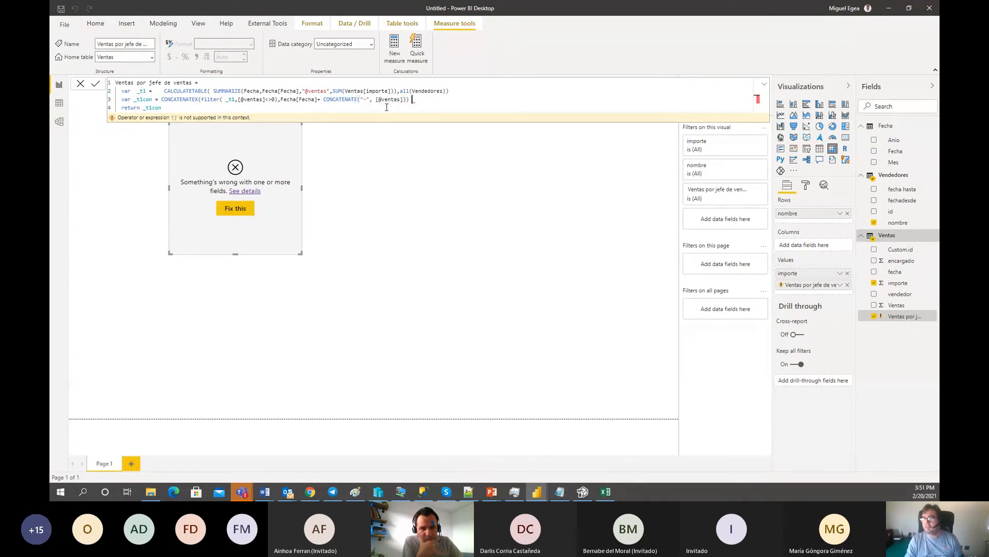
pyautogui.press('Down')
pyautogui.press('Return')
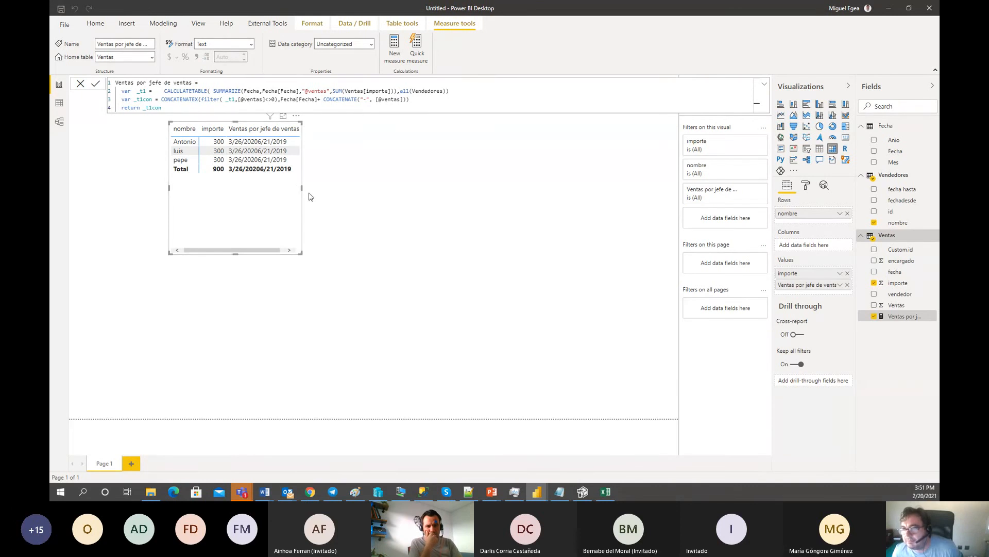
pyautogui.moveTo(299, 184); pyautogui.dragTo(439, 192)
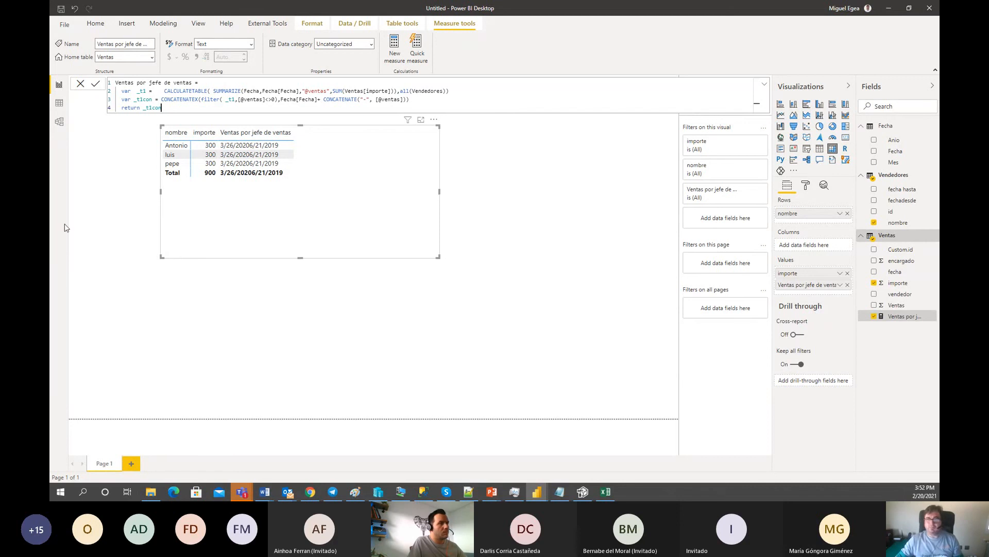
# - Replace the _t1con variable line with a variable _t2 that starts a CROSSJOIN
pyautogui.click(196, 100)
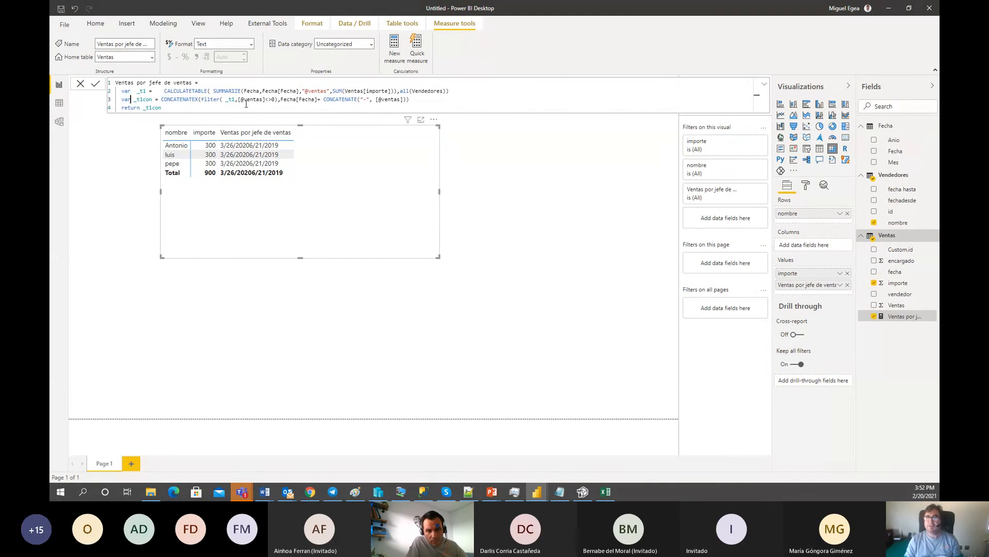
pyautogui.hotkey('shift', 'End')
pyautogui.press('Delete')
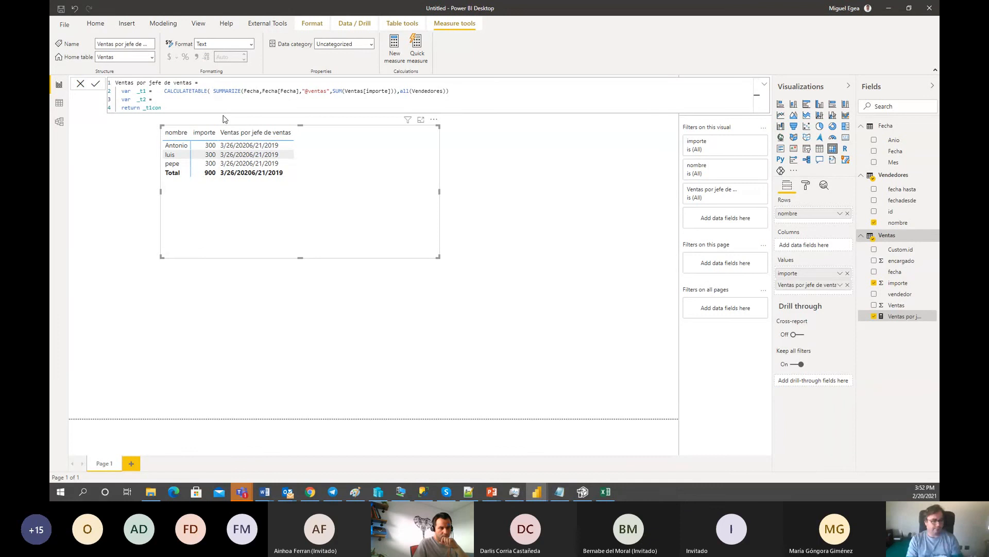
pyautogui.write('cro')
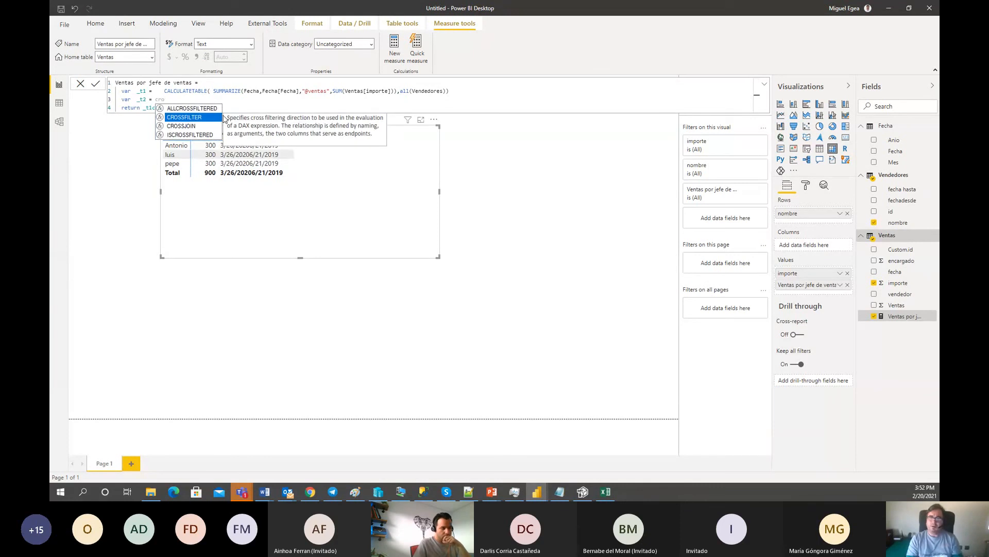
pyautogui.press('Down')
pyautogui.press('Tab')
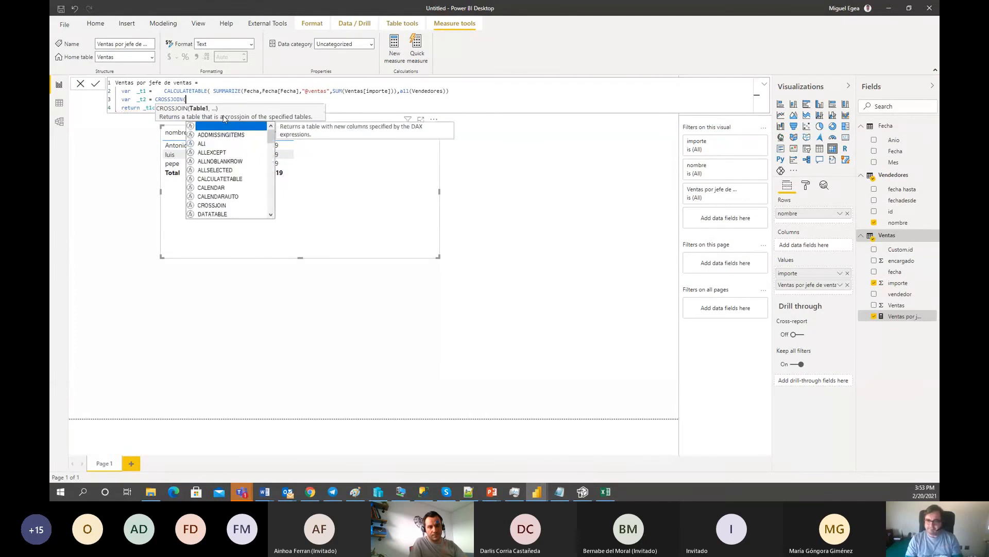
# - Supply _t1 and Vendedores as the CROSSJOIN tables and close the function
pyautogui.write('_t1,Emp')
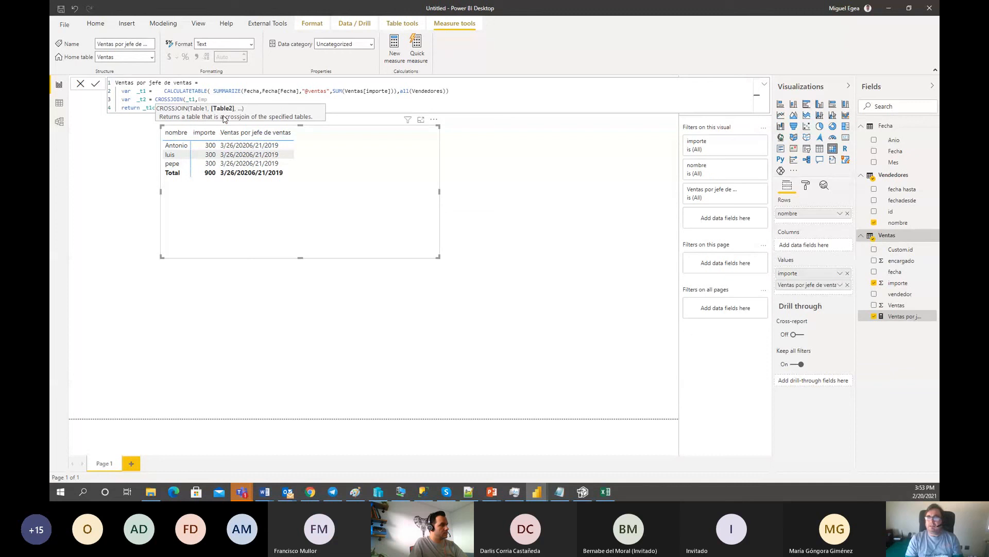
pyautogui.write('ve')
pyautogui.press('Tab')
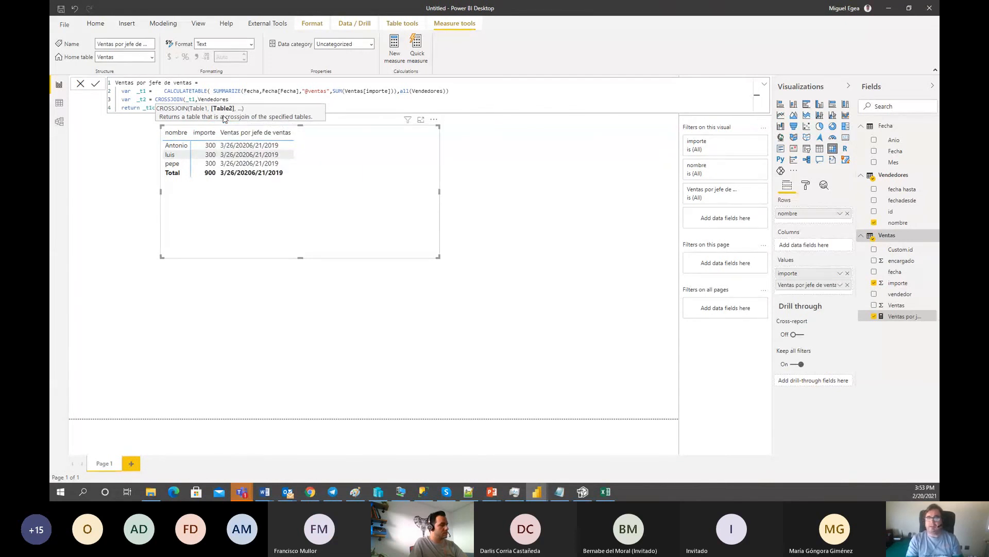
pyautogui.write(')')
pyautogui.press('Left')
pyautogui.hotkey('ctrl', 'shift', 'Left')
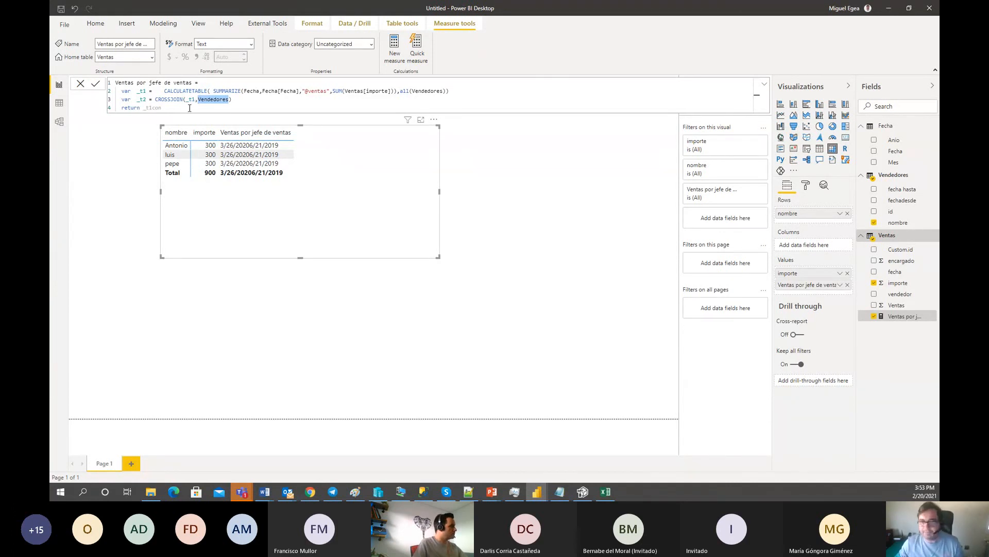
# - Add a variable _t3 below _t2 that starts a FILTER over the _t2 table
pyautogui.click(167, 107)
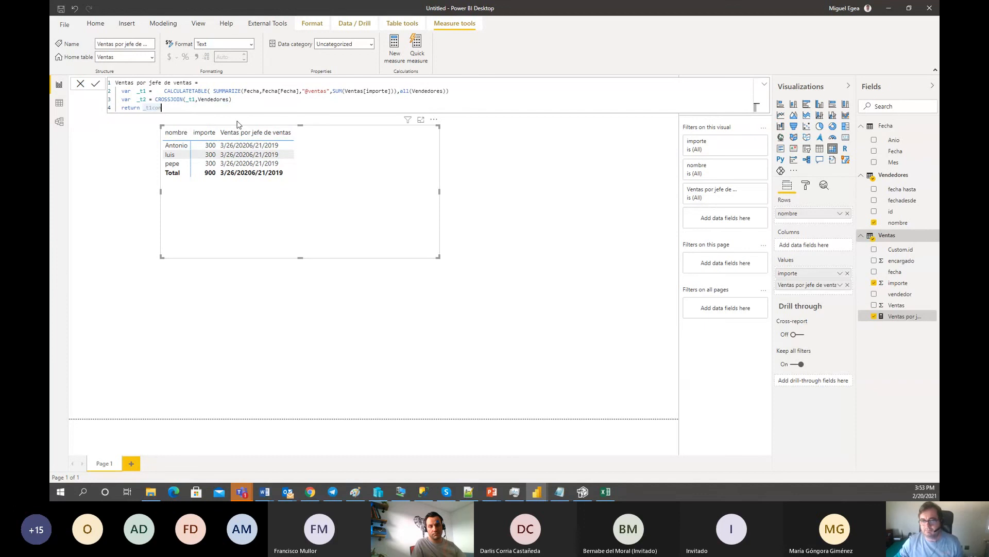
pyautogui.press('Up')
pyautogui.press('End')
pyautogui.hotkey('shift', 'Return')
pyautogui.write('var _')
pyautogui.write('t1')
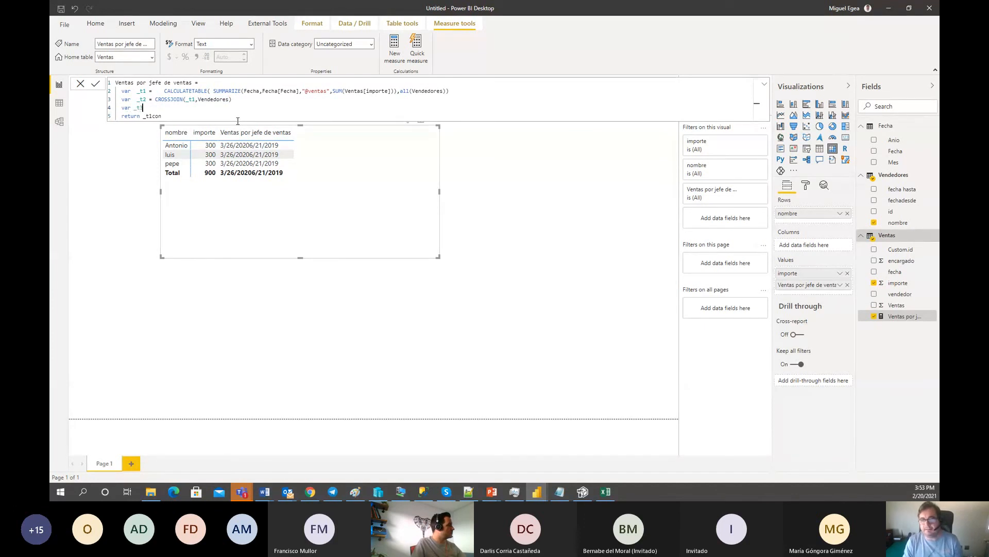
pyautogui.write('= filter(')
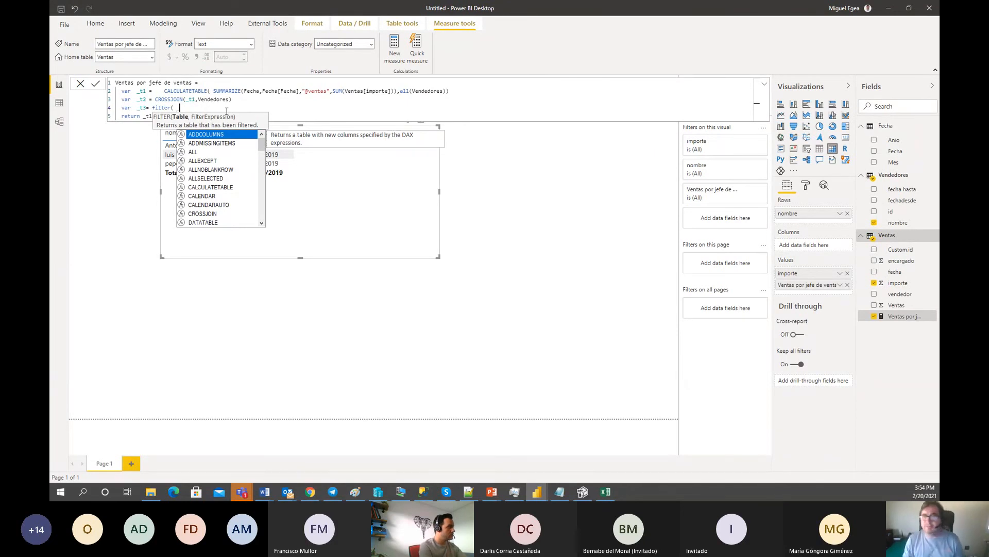
pyautogui.write('_t2')
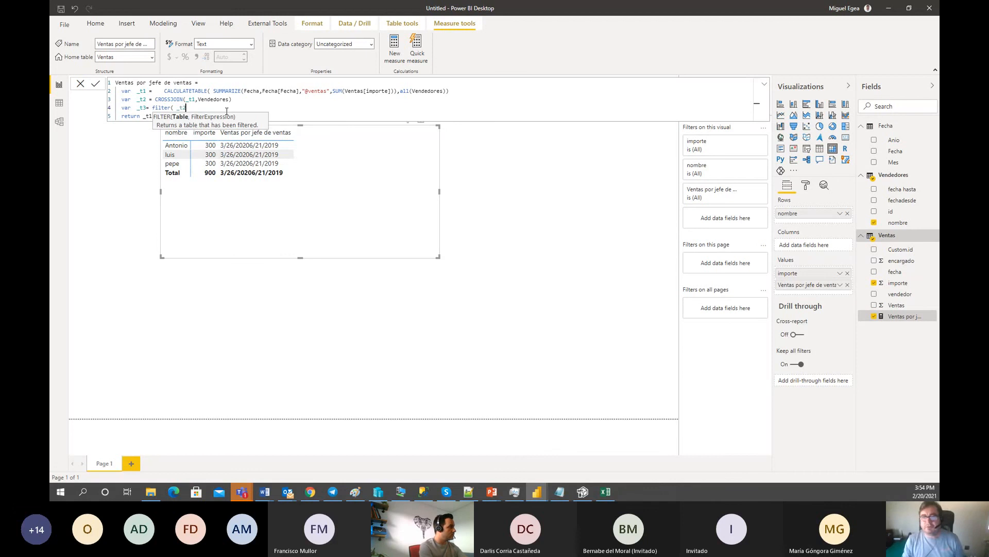
pyautogui.write(',')
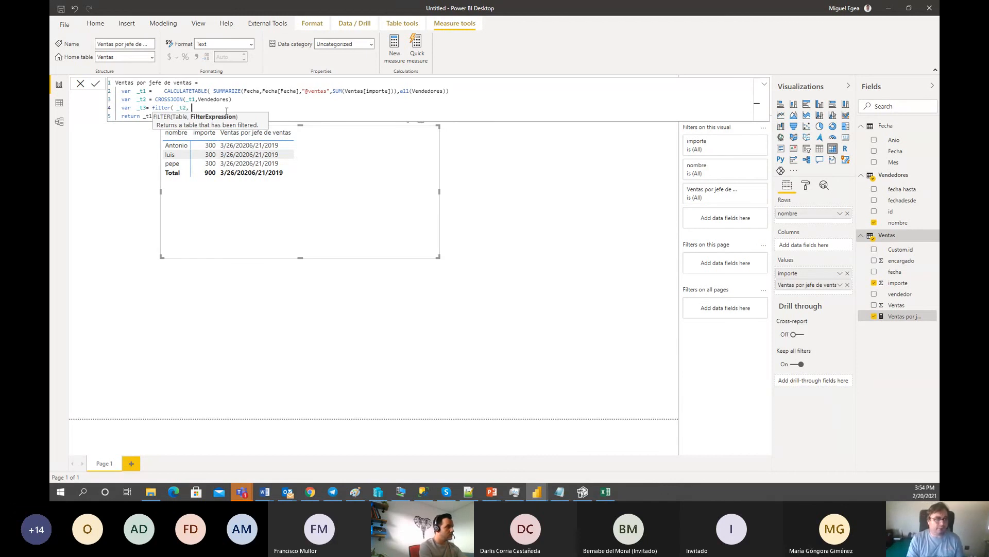
# - Enter Vendedores[fechadesde]<=[Fecha] as the first condition of the FILTER in _t3
pyautogui.write(' ver')
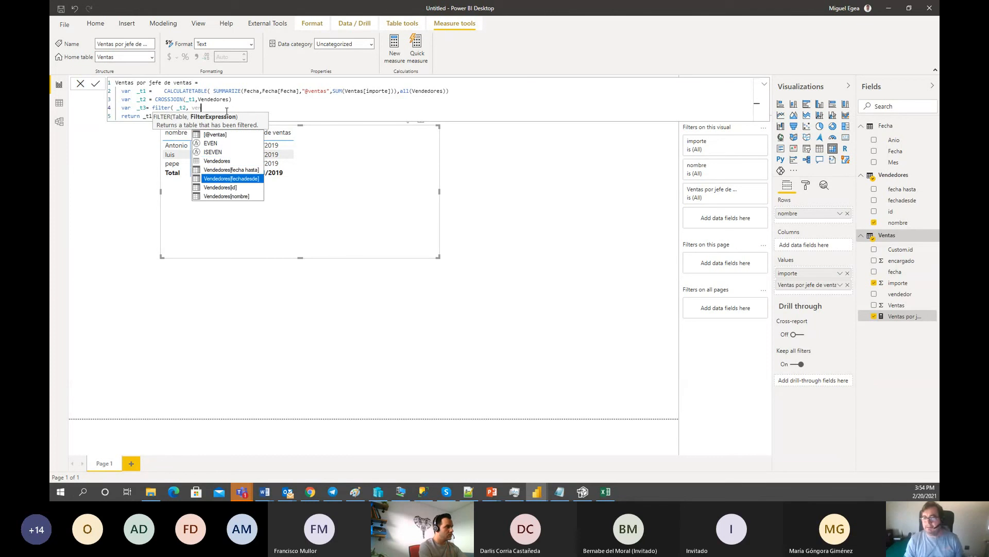
pyautogui.press('Tab')
pyautogui.write('<=')
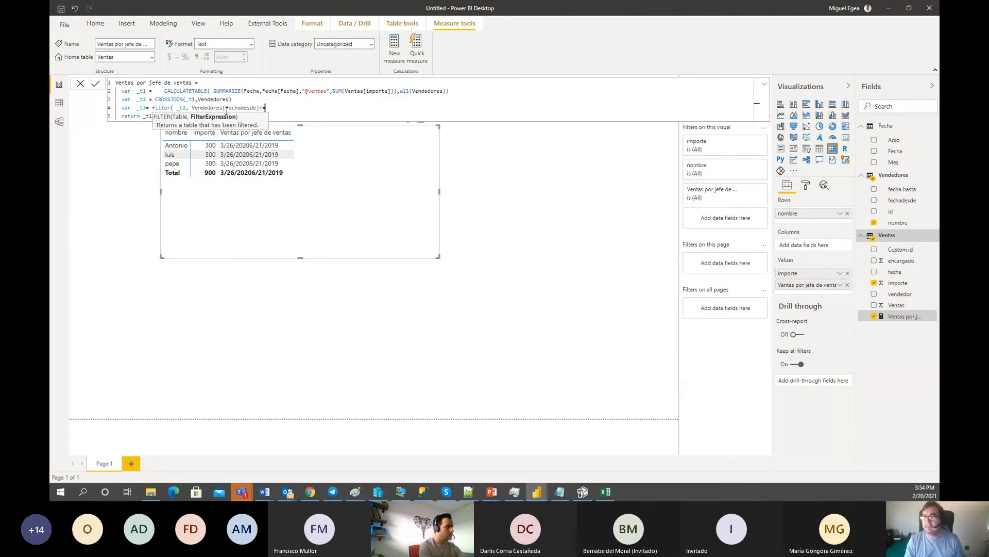
pyautogui.write(' F')
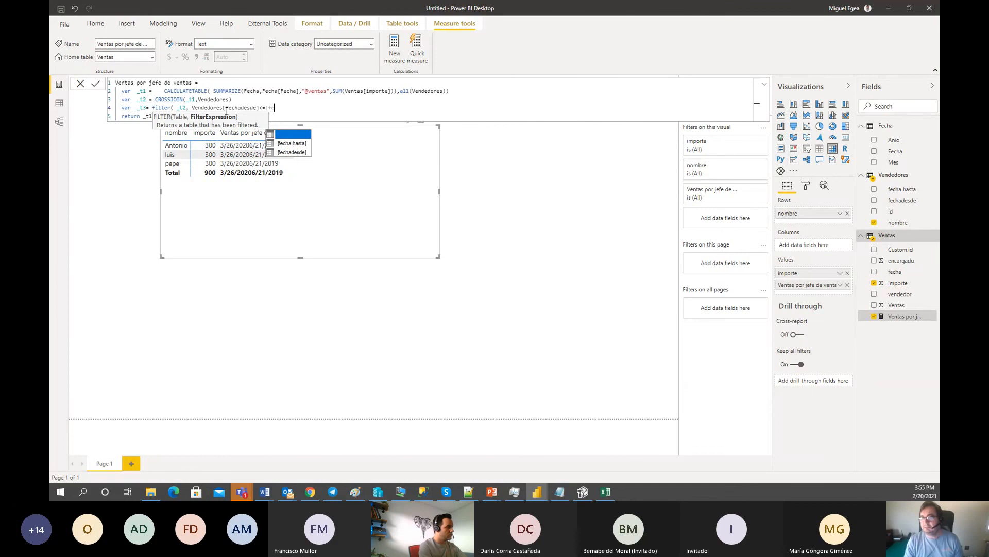
pyautogui.press('Tab')
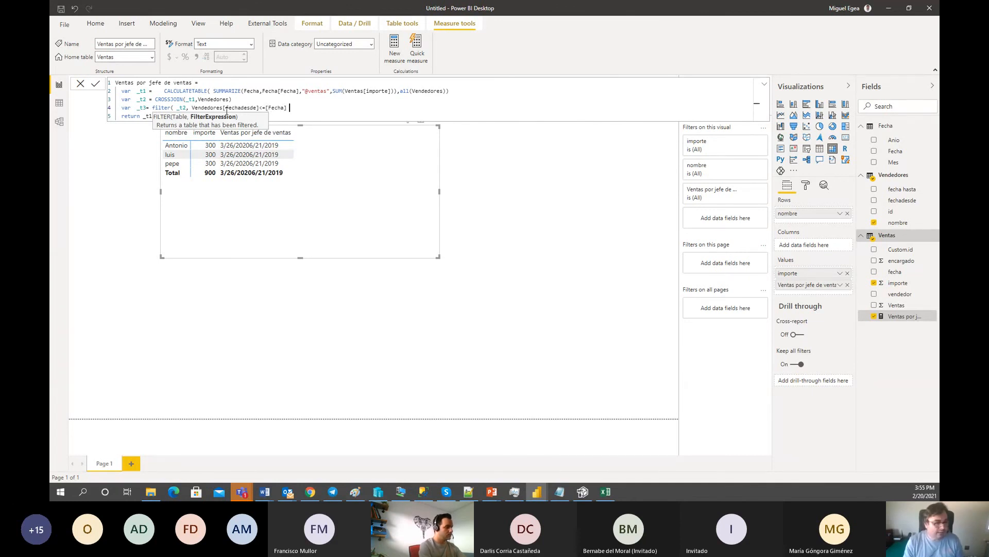
# - Extend the filter condition with && followed by the Fecha[Fecha] column
pyautogui.write('&& f')
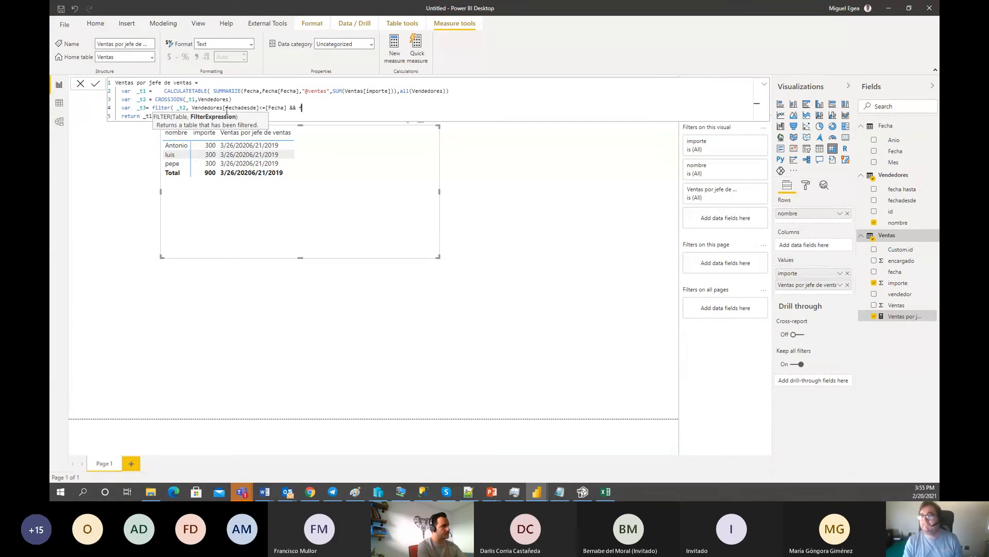
pyautogui.press('Down')
pyautogui.press('Down')
pyautogui.press('Down')
pyautogui.press('Tab')
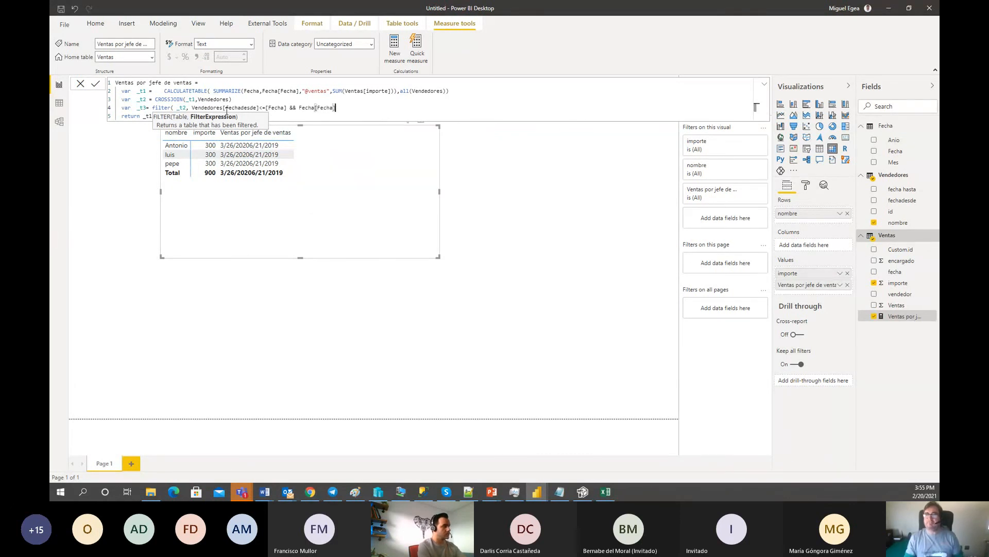
# - Remove the Fecha table prefix from the column reference after the && operator
pyautogui.press('Left')
pyautogui.press('Left')
pyautogui.press('Left')
pyautogui.press('Left')
pyautogui.press('Left')
pyautogui.press('Left')
pyautogui.press('Left')
pyautogui.hotkey('ctrl', 'shift', 'Left')
pyautogui.press('BackSpace')
# - Replace the unqualified [Fecha] in the first filter condition with Fecha[Fecha]
pyautogui.press('End')
pyautogui.press('Left')
pyautogui.press('Left')
pyautogui.press('Left')
pyautogui.press('Left')
pyautogui.press('Left')
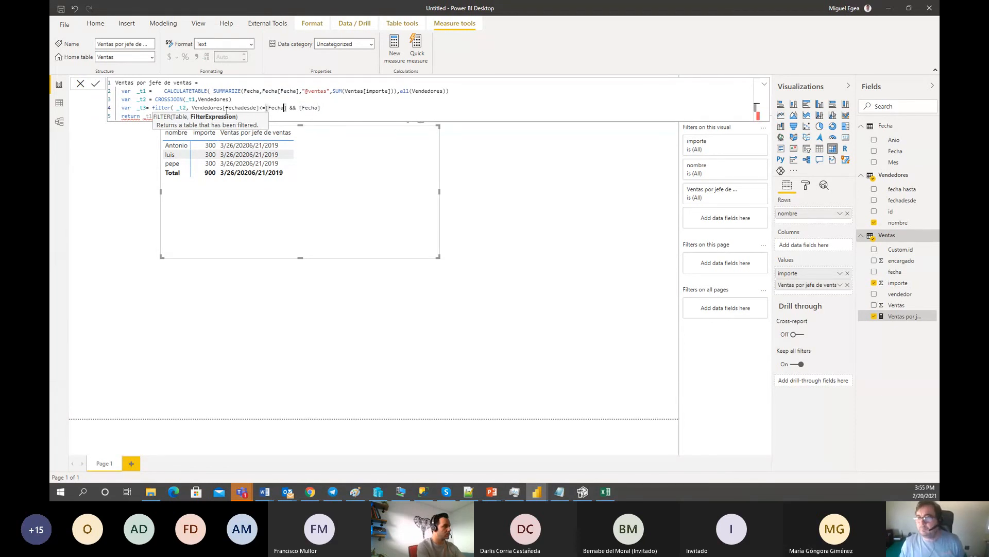
pyautogui.press('Left')
pyautogui.press('Left')
pyautogui.write('Fec')
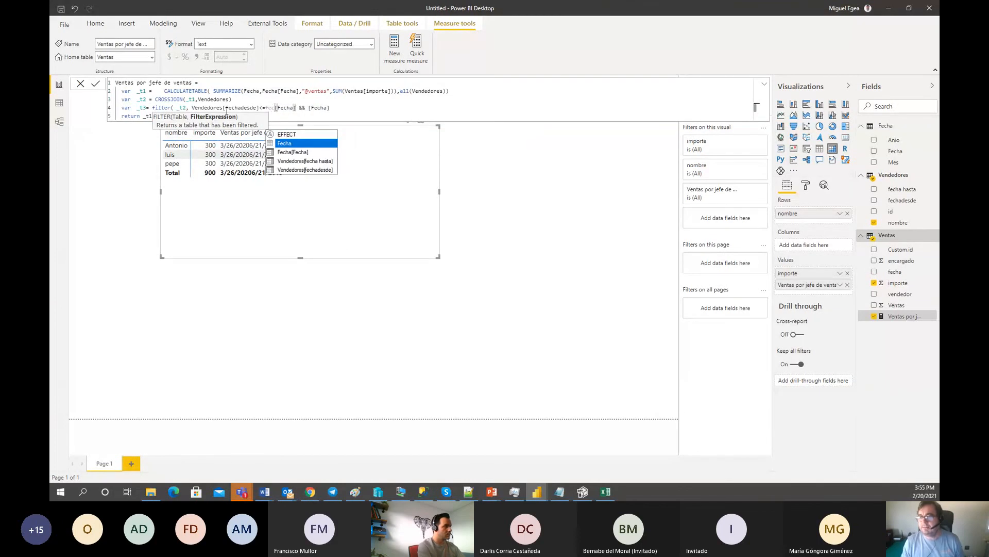
pyautogui.press('Down')
pyautogui.press('Tab')
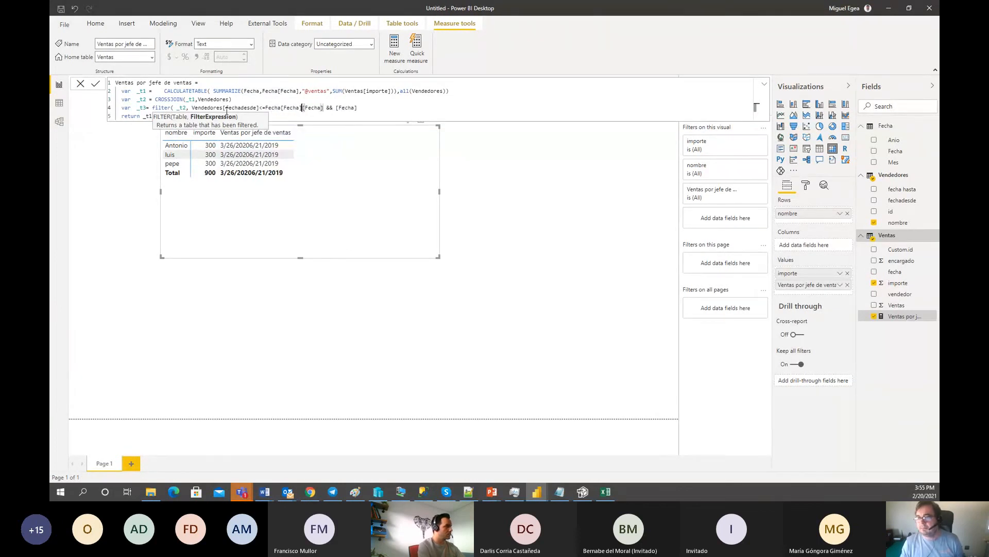
pyautogui.hotkey('ctrl', 'shift', 'Right')
pyautogui.press('Delete')
pyautogui.hotkey('ctrl', 'Right')
pyautogui.hotkey('ctrl', 'Right')
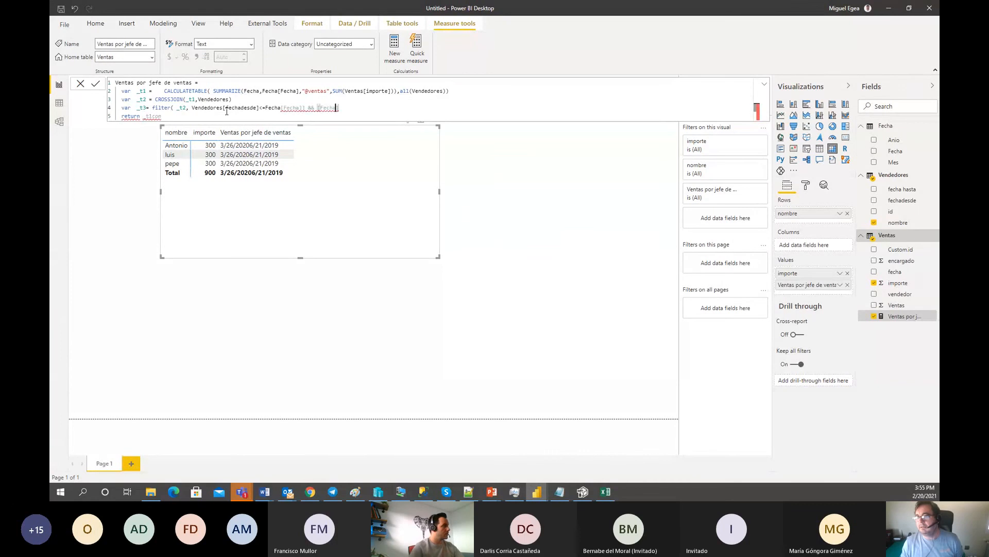
# - Write the second filter condition as fecha[fecha]<=Vendedores[fecha hasta] and close the FILTER function
pyautogui.hotkey('shift', 'End')
pyautogui.write('fecha')
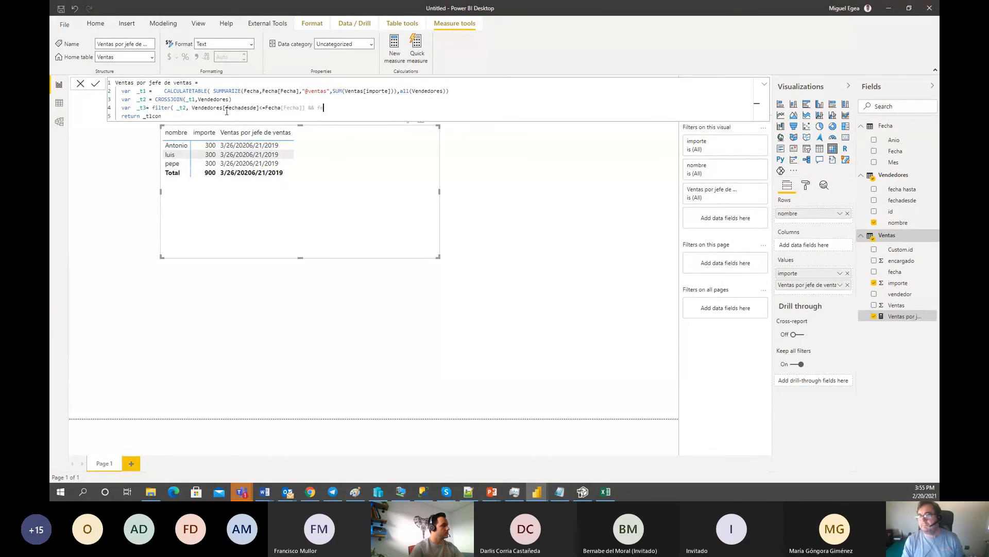
pyautogui.write('[fecha]')
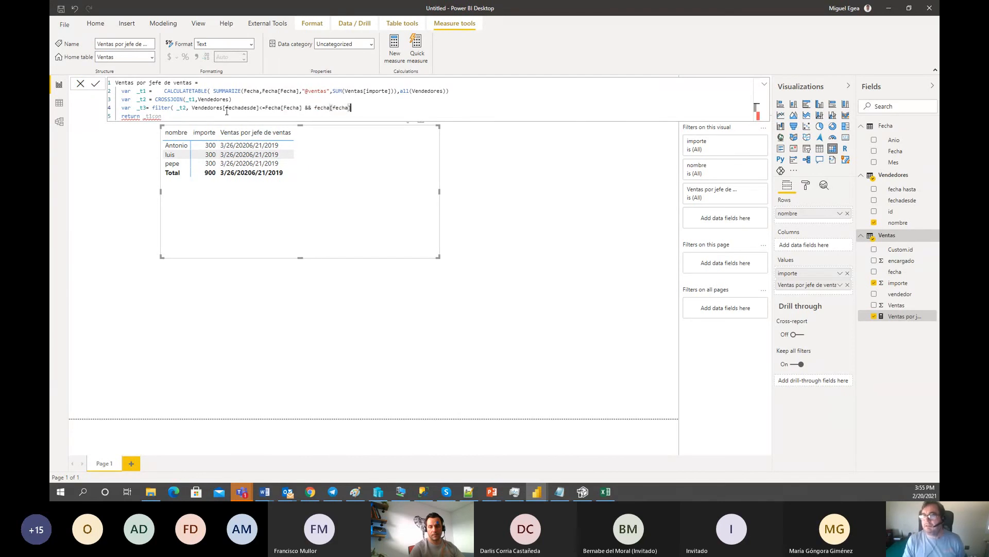
pyautogui.write('<=')
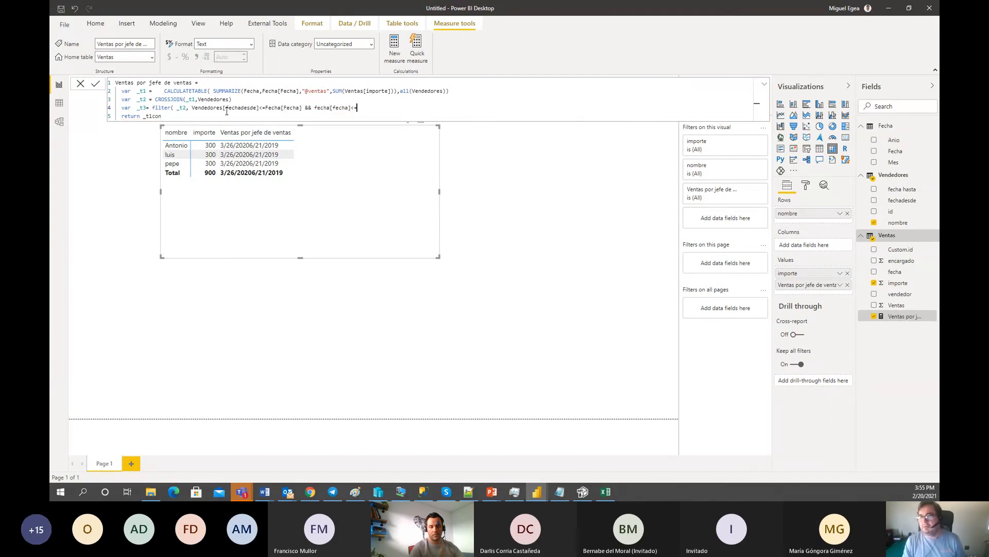
pyautogui.write('f')
pyautogui.press('BackSpace')
pyautogui.write('Vendedores[fecha hasta]')
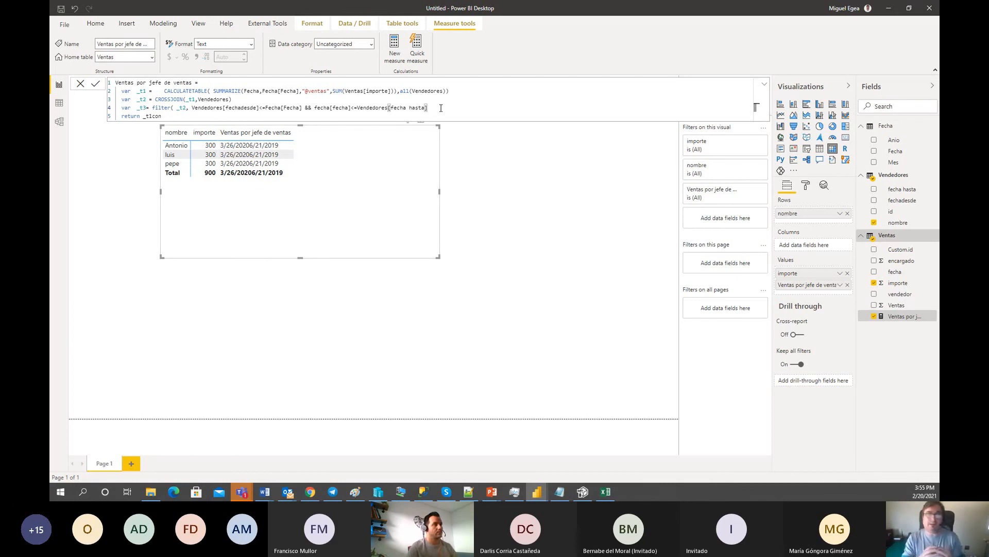
pyautogui.write(')')
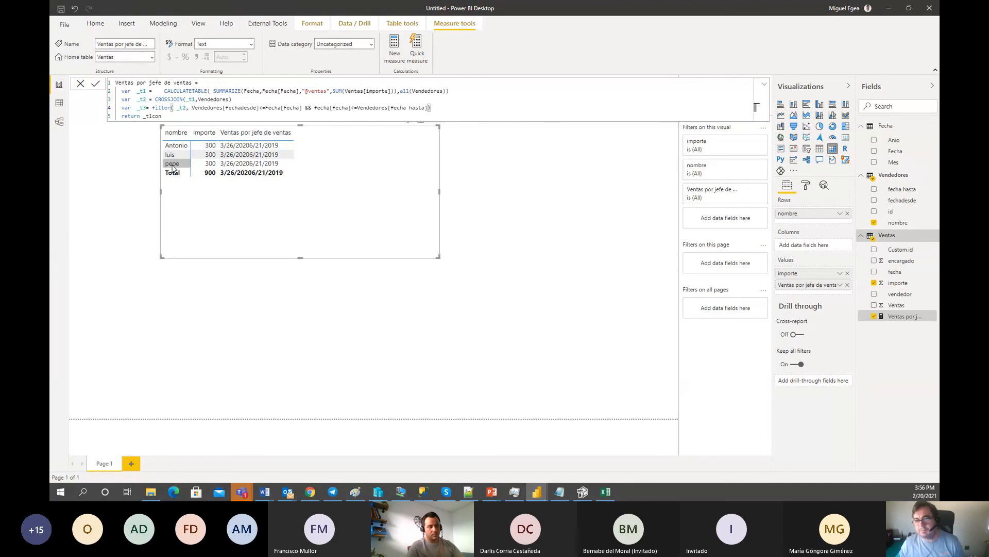
pyautogui.moveTo(179, 108); pyautogui.dragTo(179, 113)
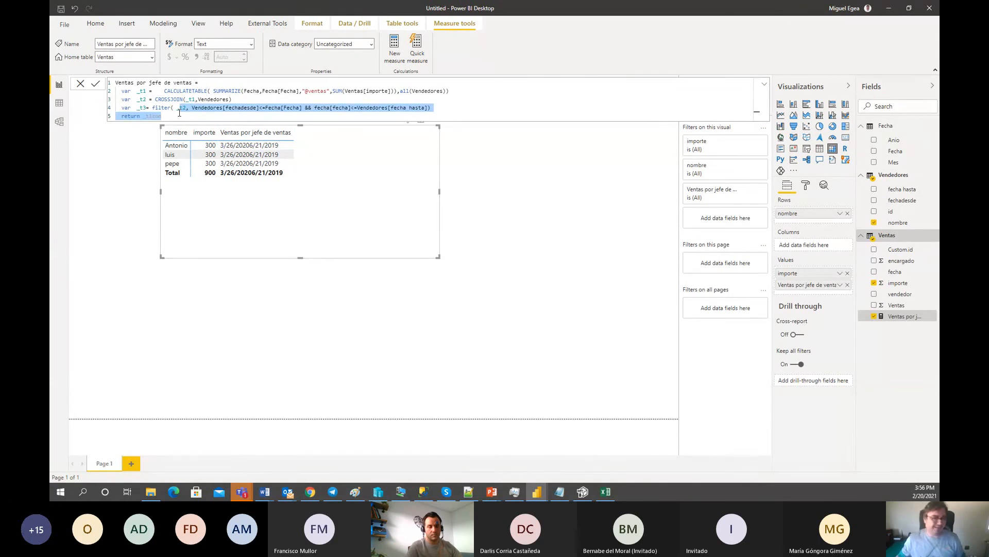
pyautogui.click(179, 113)
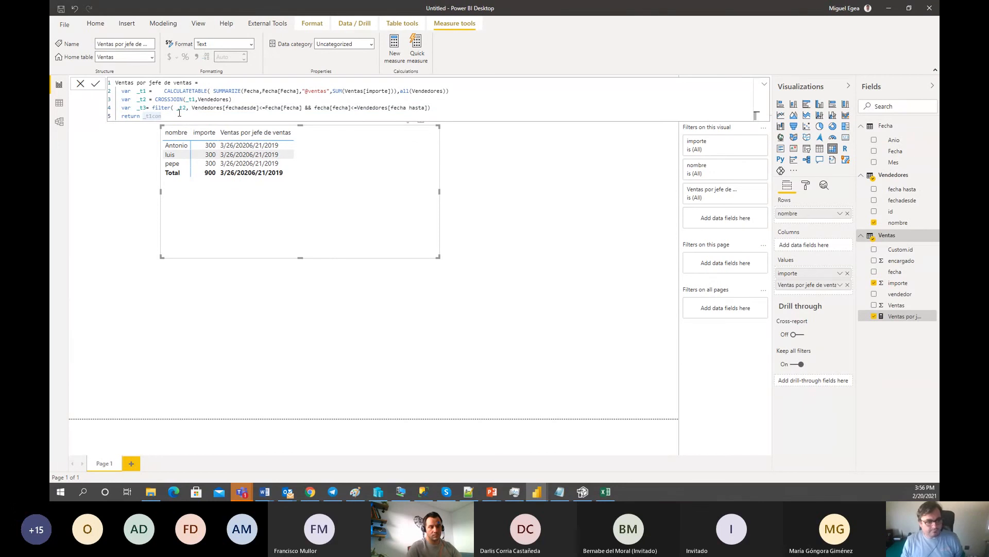
pyautogui.hotkey('shift', 'Return')
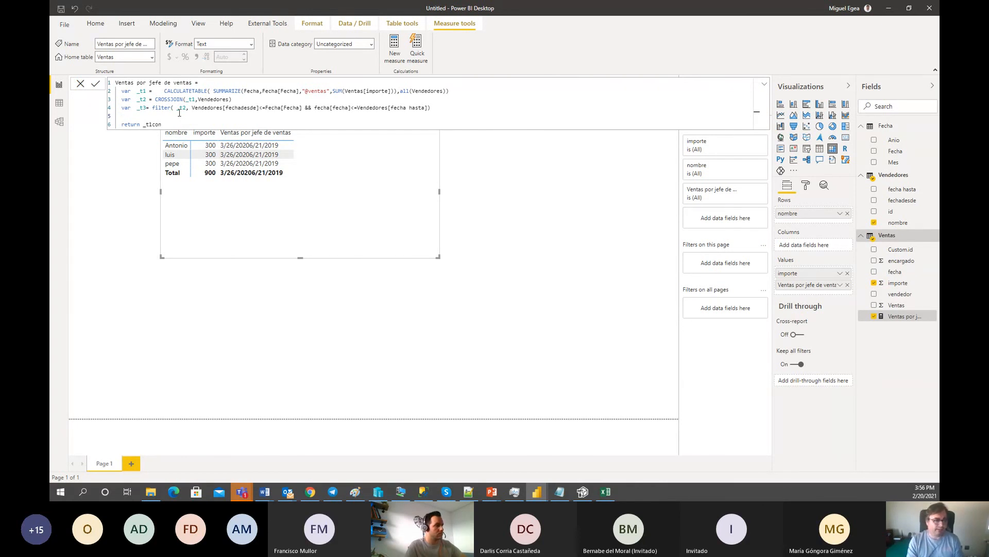
pyautogui.write('v')
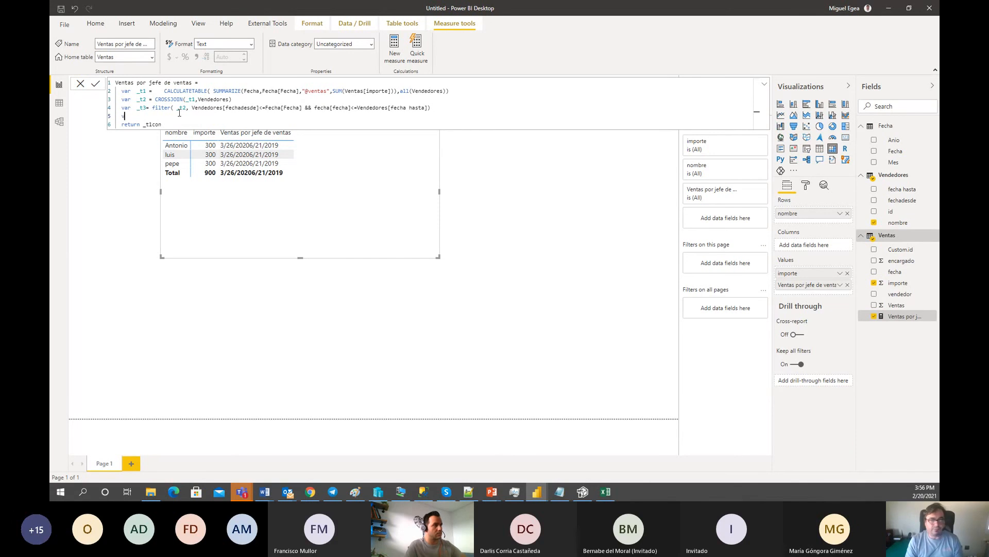
pyautogui.write('ar   _re')
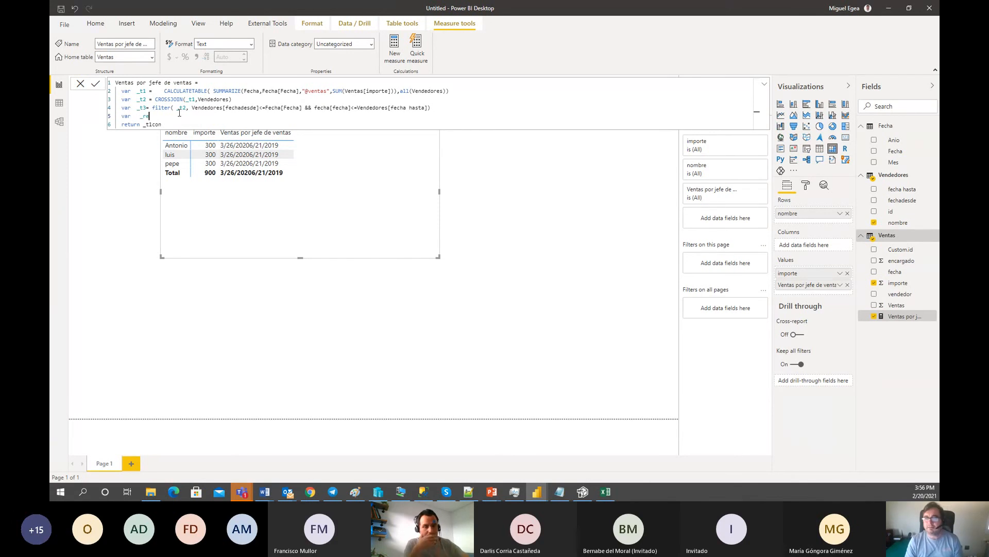
pyautogui.write('s1 = SUMX(')
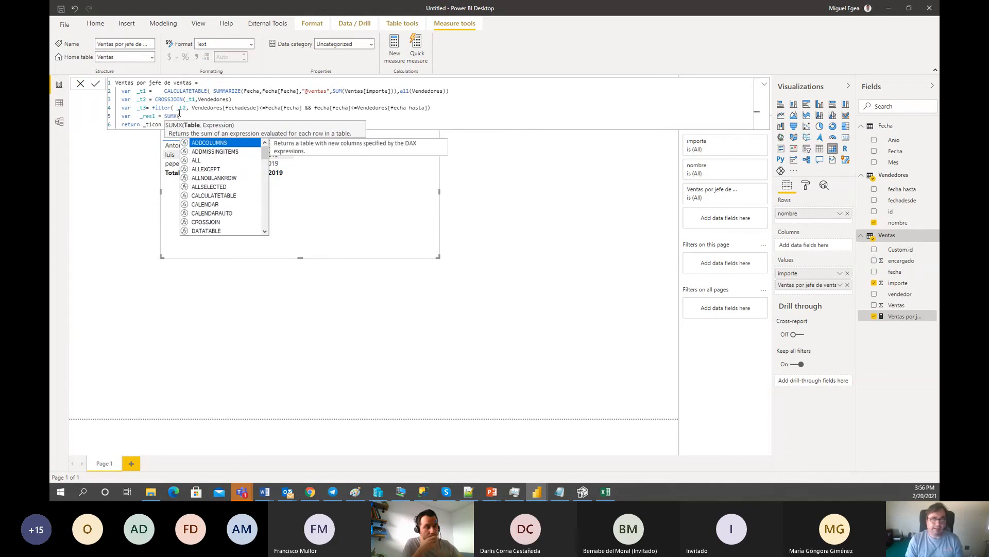
pyautogui.write('_t3,')
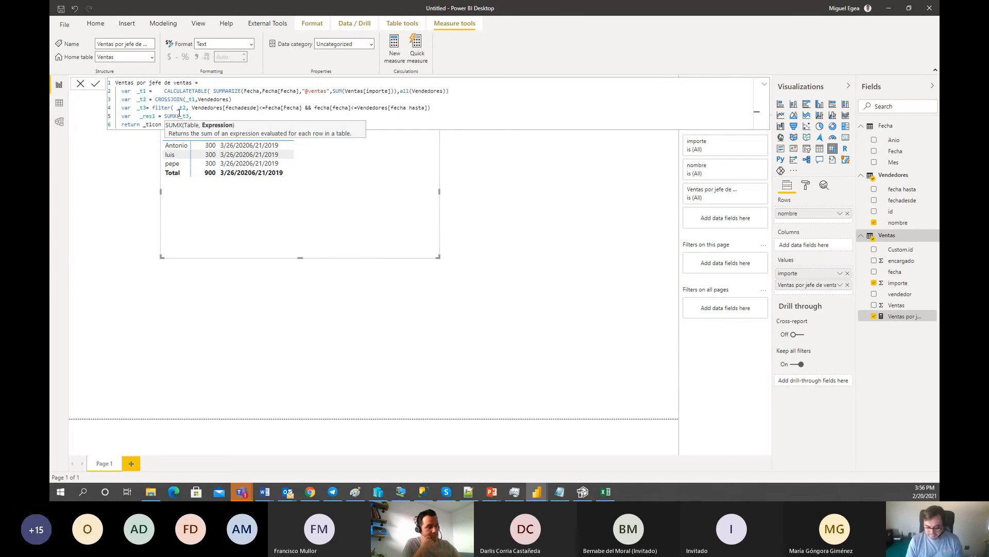
pyautogui.write('[')
pyautogui.press('Tab')
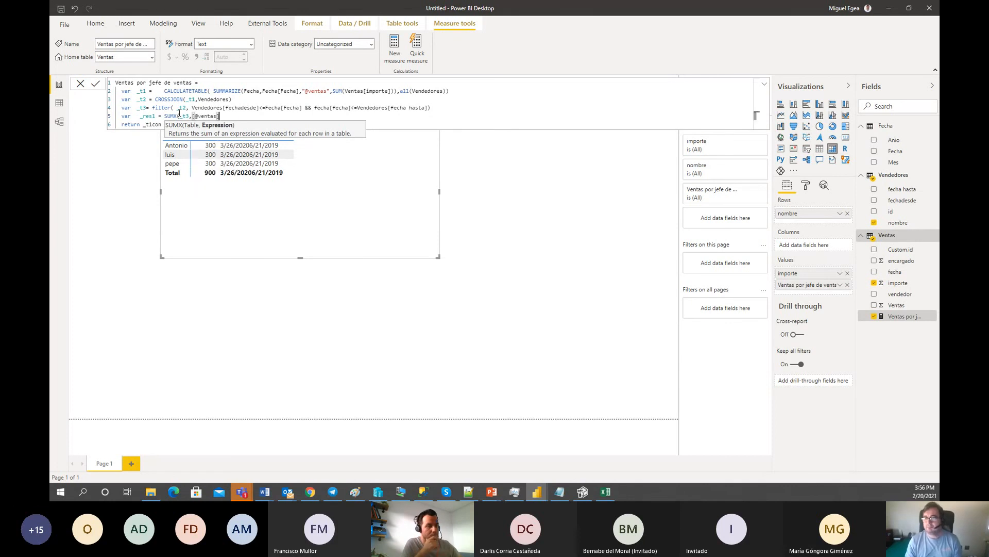
pyautogui.write('=')
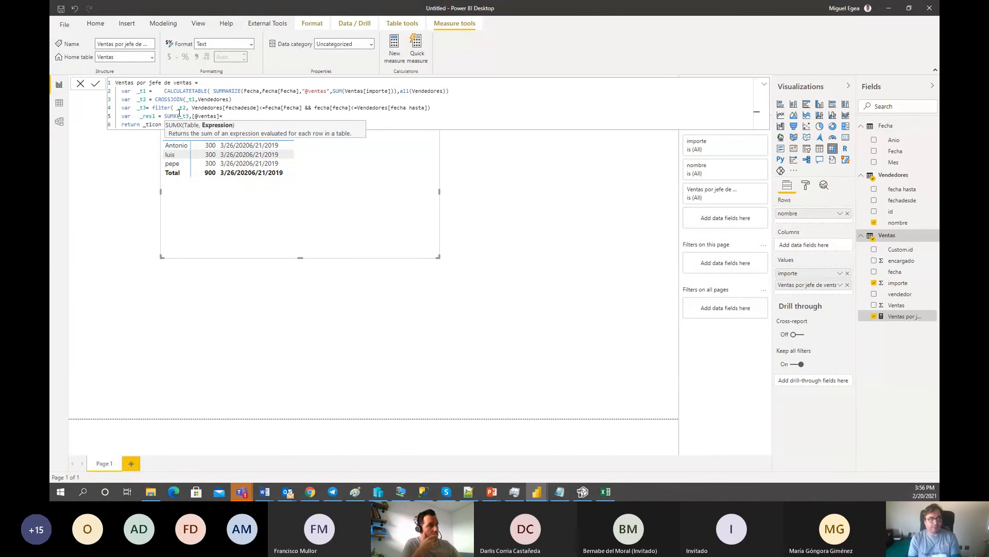
pyautogui.press('BackSpace')
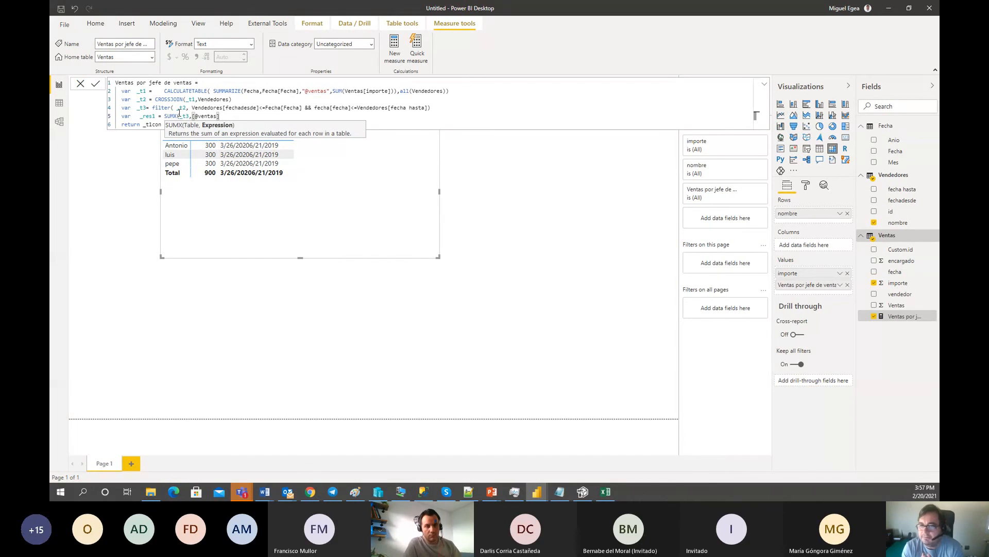
# - Change the returned variable to _res1, close the SUMX parenthesis and commit the measure
pyautogui.press('Down')
pyautogui.hotkey('ctrl', 'shift', 'Left')
pyautogui.write('_res1')
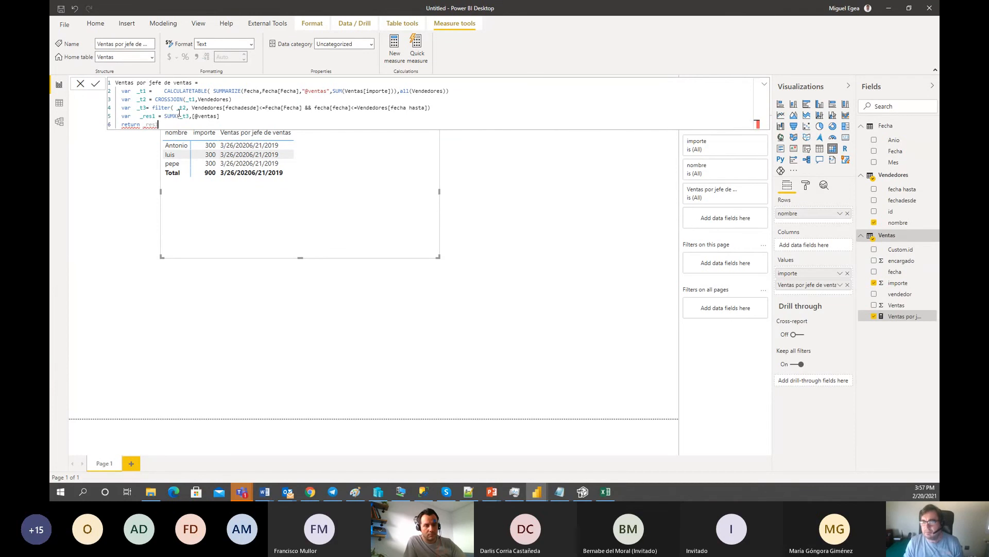
pyautogui.write(')')
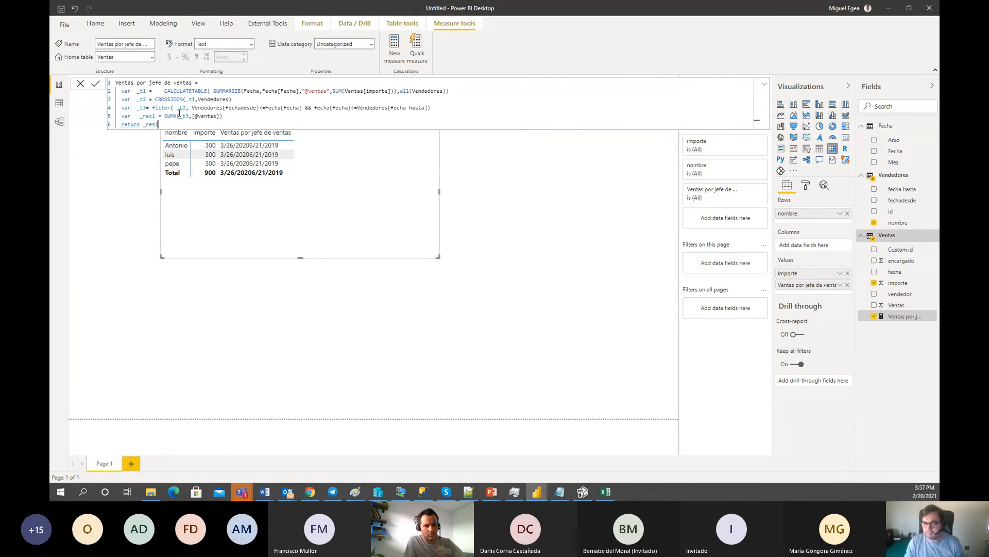
pyautogui.press('Return')
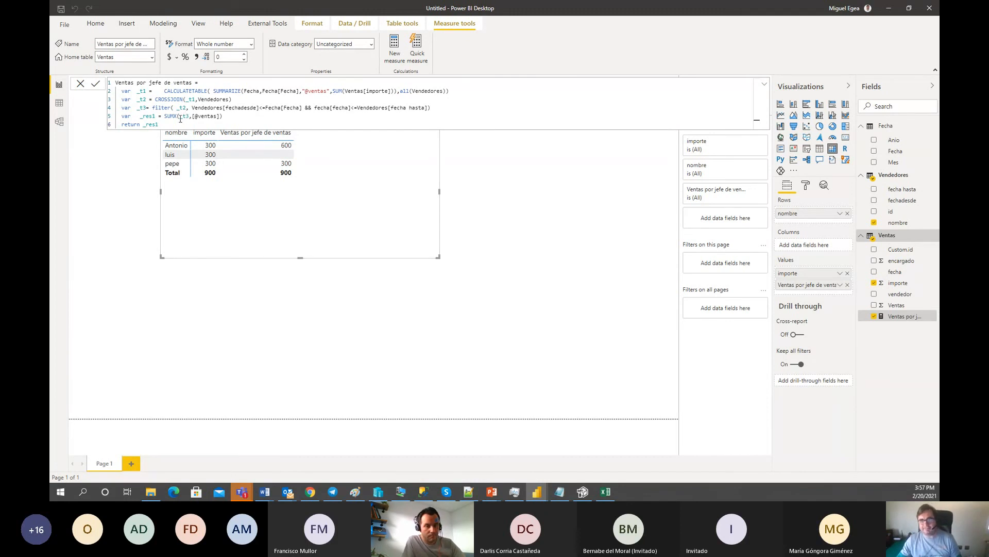
pyautogui.moveTo(180, 116); pyautogui.dragTo(190, 115)
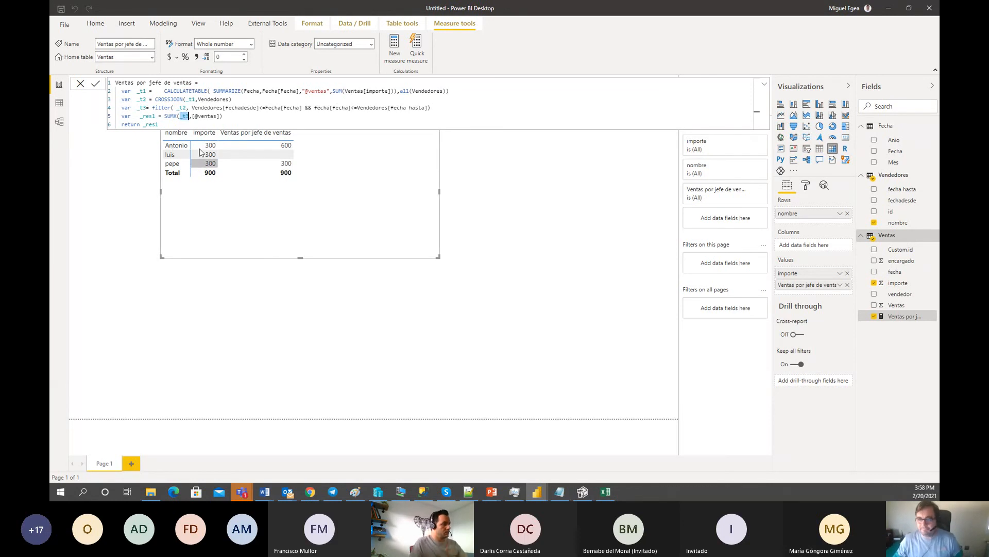
pyautogui.click(220, 116)
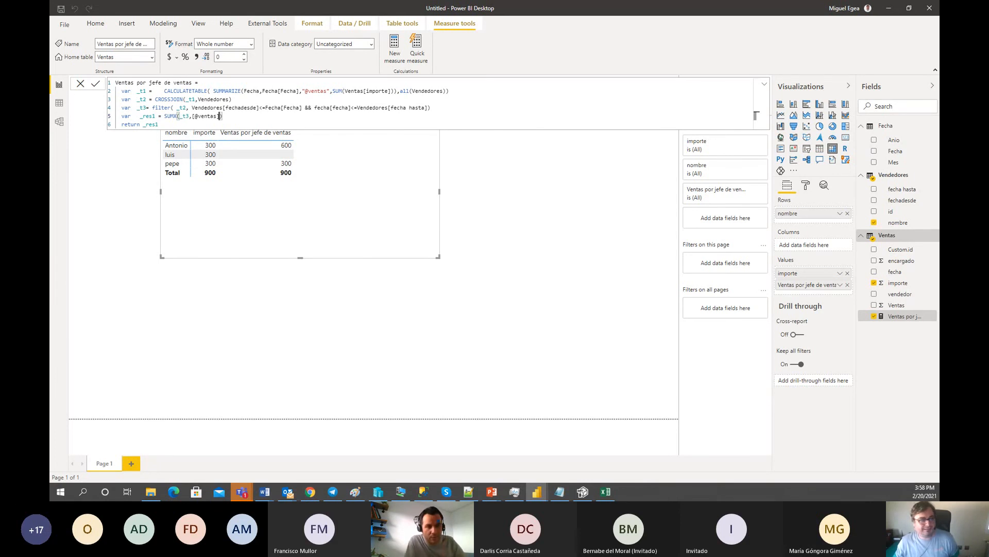
pyautogui.hotkey('alt', 'Tab')
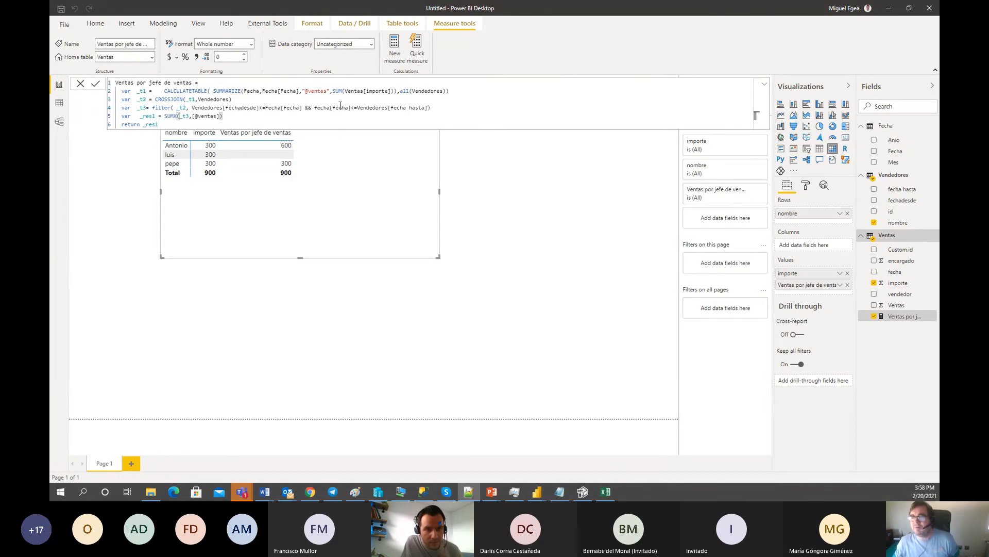
pyautogui.click(431, 107)
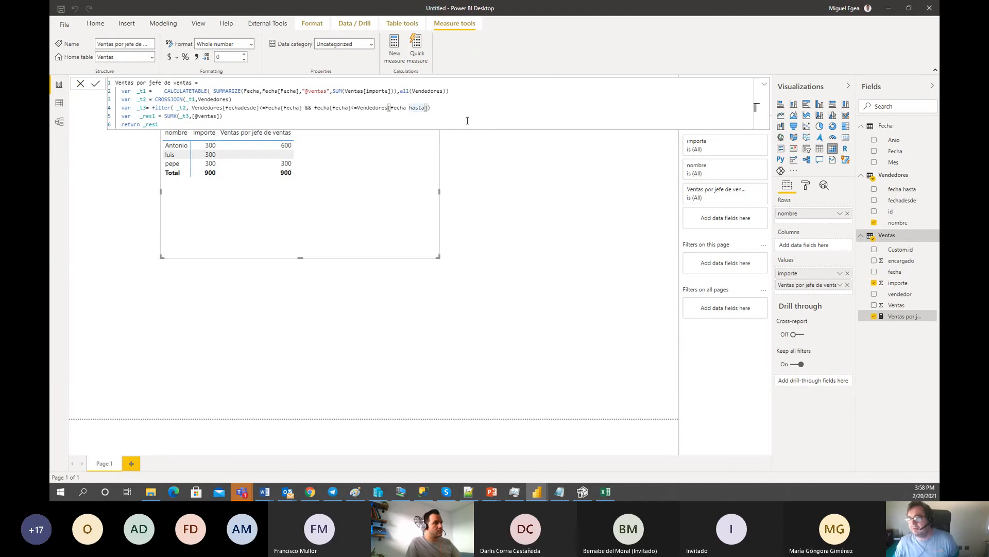
pyautogui.press('End')
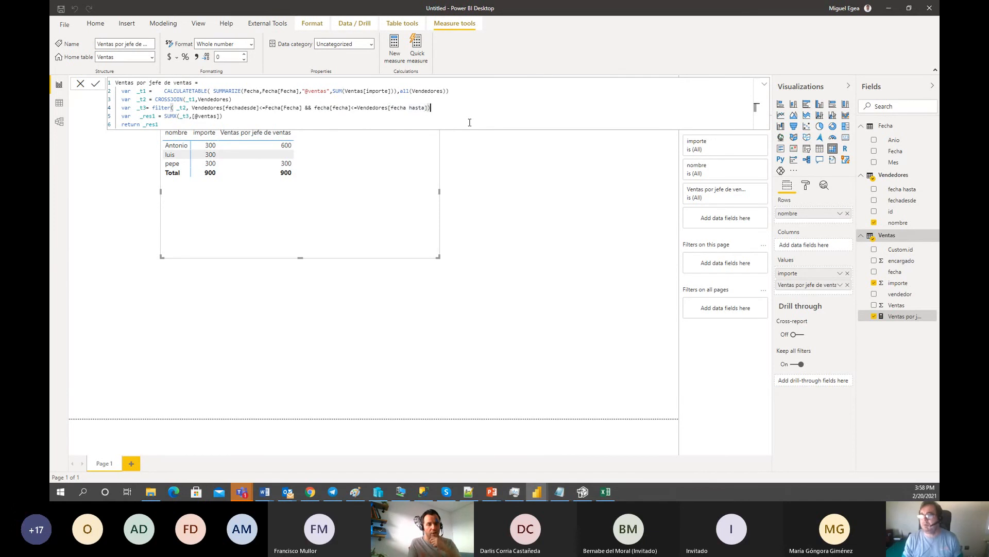
pyautogui.press('Left')
pyautogui.press('Left')
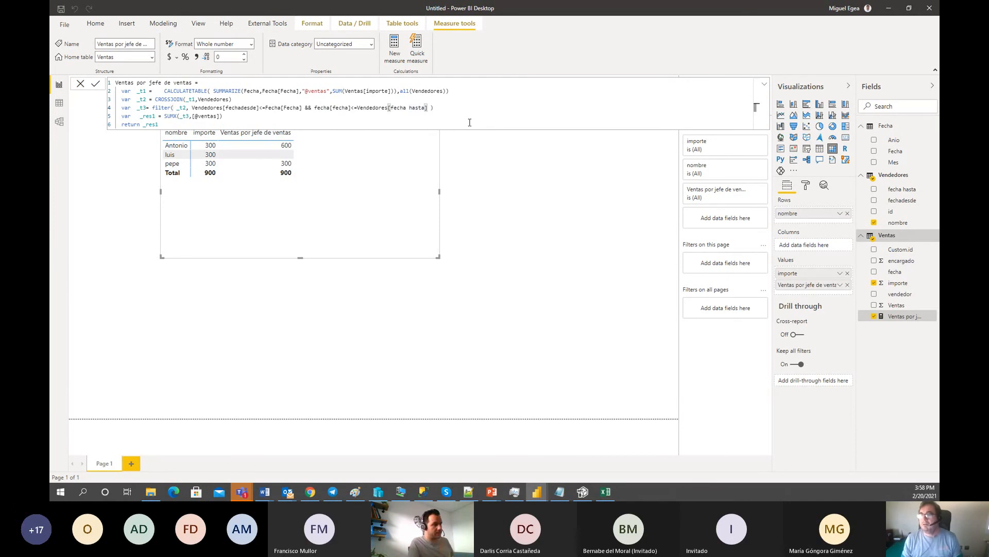
pyautogui.write('&&')
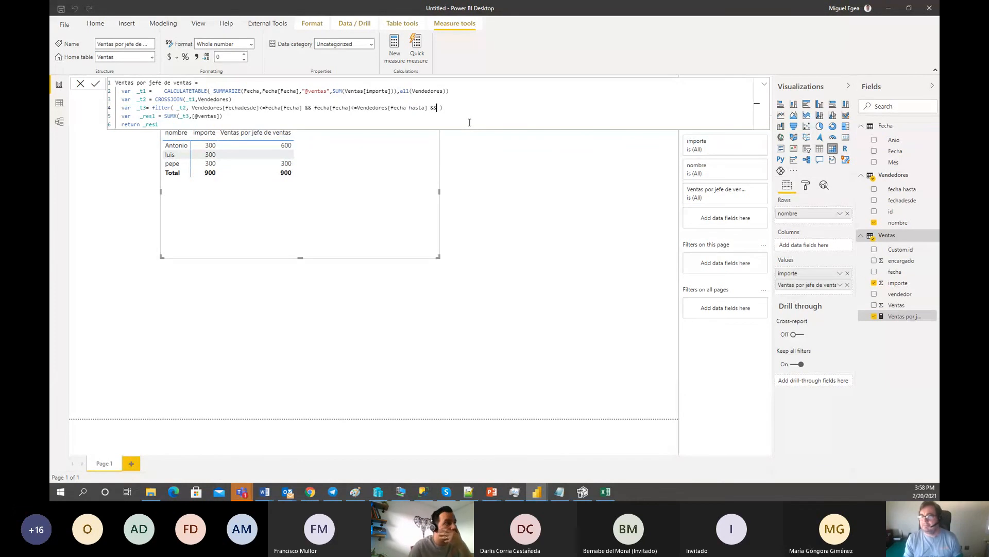
pyautogui.write(' [')
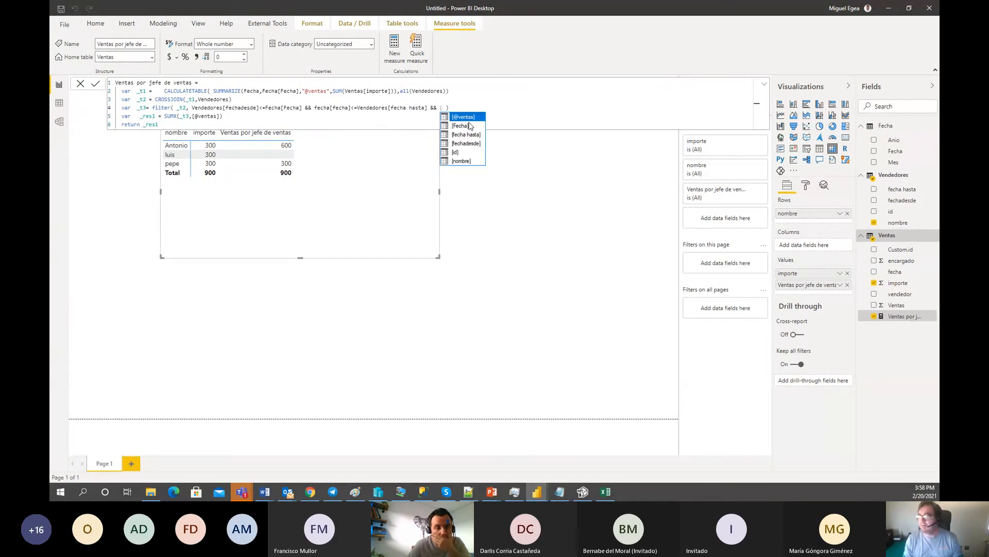
pyautogui.press('Tab')
pyautogui.write('>0')
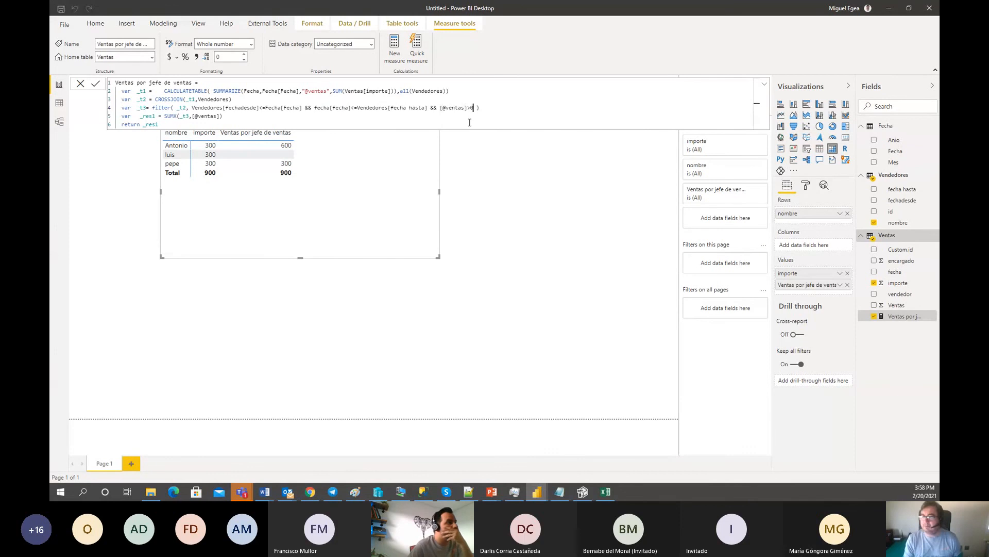
pyautogui.press('Left')
pyautogui.press('Left')
pyautogui.write('<')
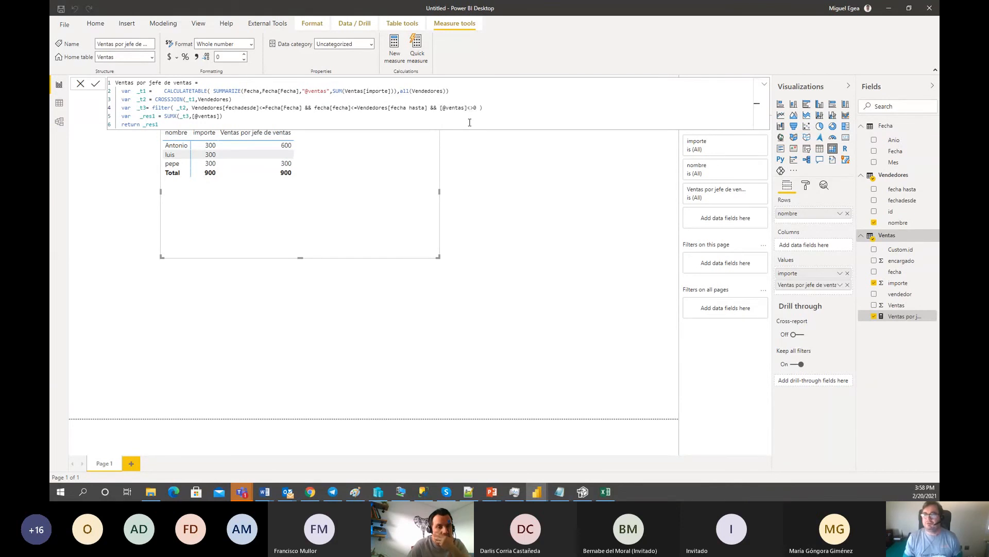
pyautogui.press('End')
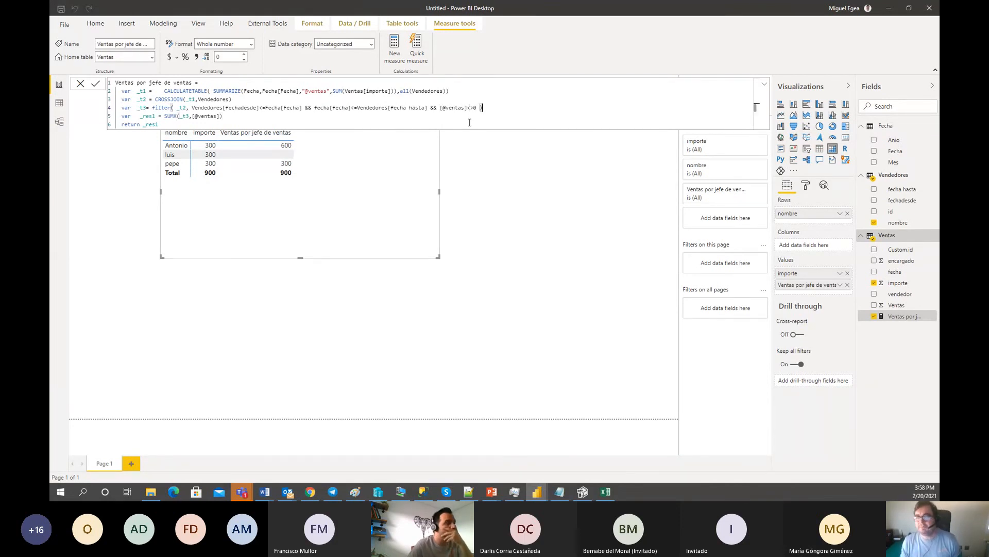
# - Add a variable _t3concat below _t3 that starts a CONCATENATEX over _t3
pyautogui.hotkey('shift', 'Return')
pyautogui.write('var _t3coin')
pyautogui.press('BackSpace')
pyautogui.write('ncat=')
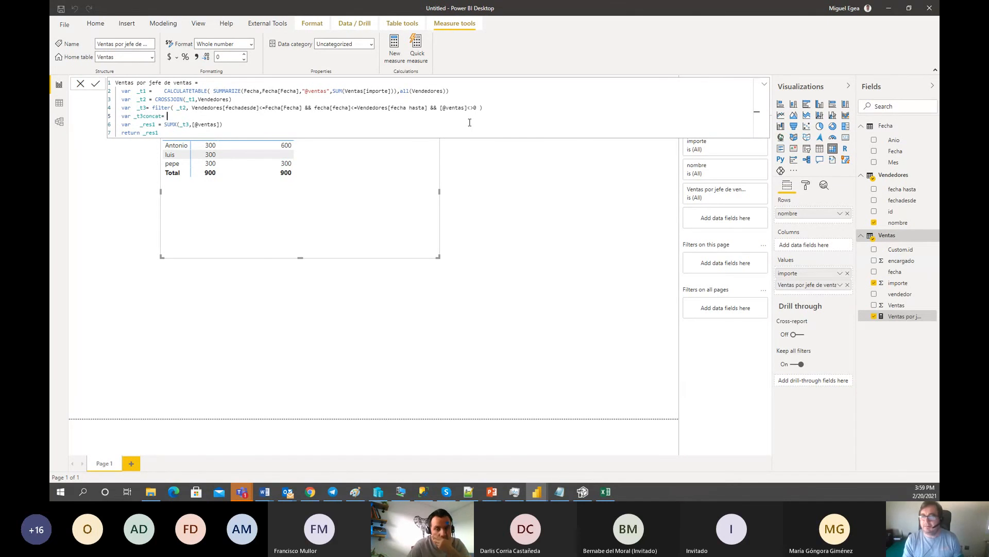
pyautogui.write(' con')
pyautogui.press('Down')
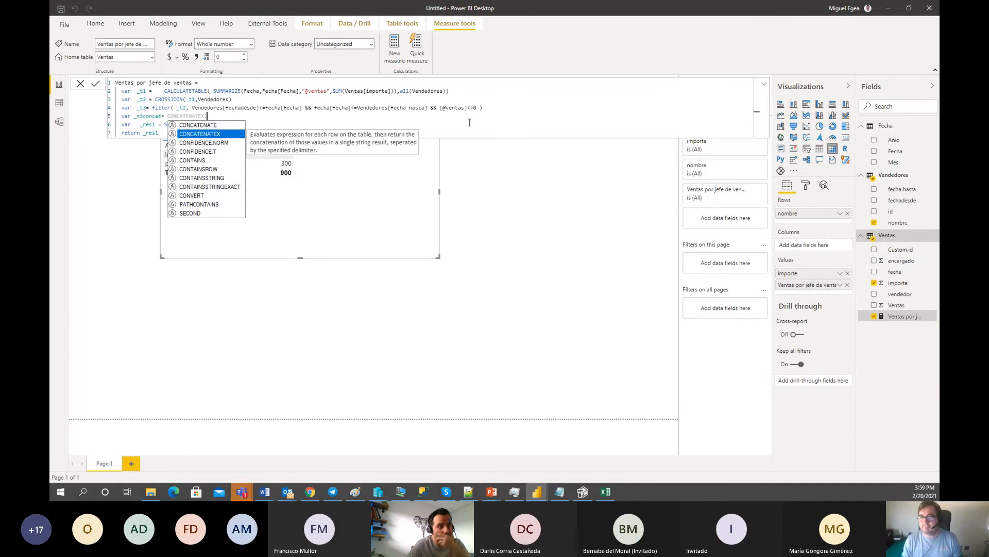
pyautogui.press('Tab')
pyautogui.write('_')
pyautogui.write('t3')
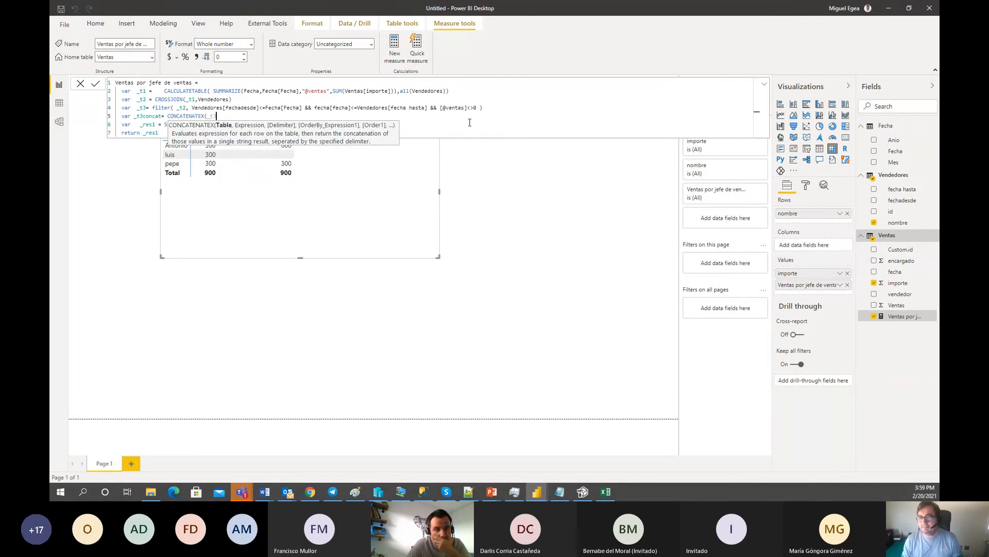
# - Write CONCATENATE([nombre],"-") as the expression of the CONCATENATEX function
pyautogui.write(', conc')
pyautogui.press('Tab')
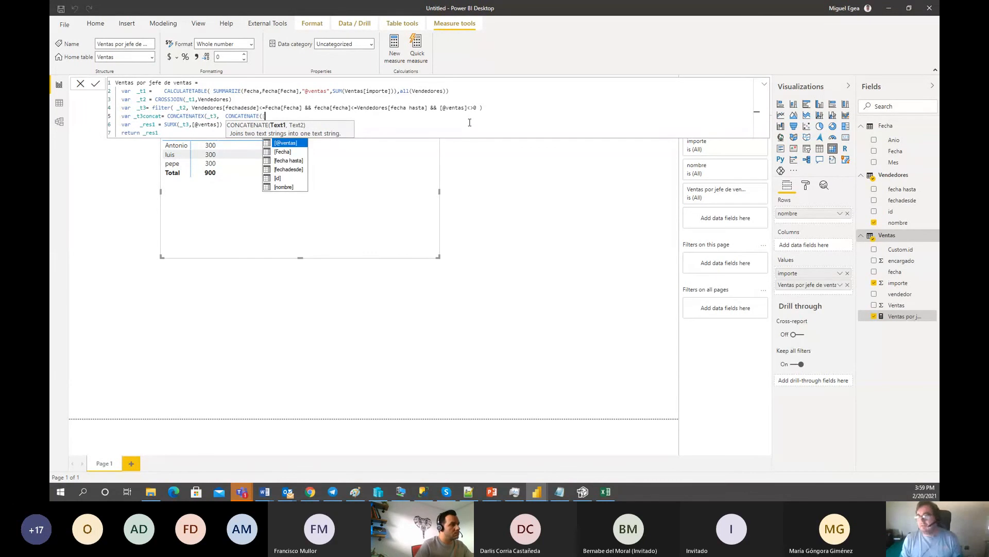
pyautogui.press('Down')
pyautogui.press('Down')
pyautogui.press('Down')
pyautogui.press('Down')
pyautogui.press('Down')
pyautogui.press('Tab')
pyautogui.write(',')
pyautogui.press('Down')
pyautogui.write('[')
pyautogui.press('BackSpace')
pyautogui.write('"-"')
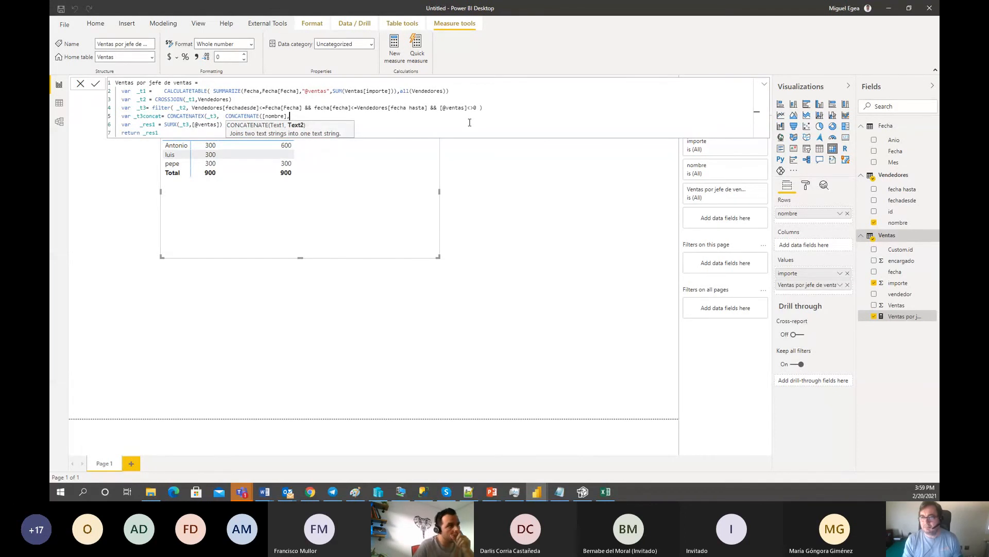
pyautogui.write(')')
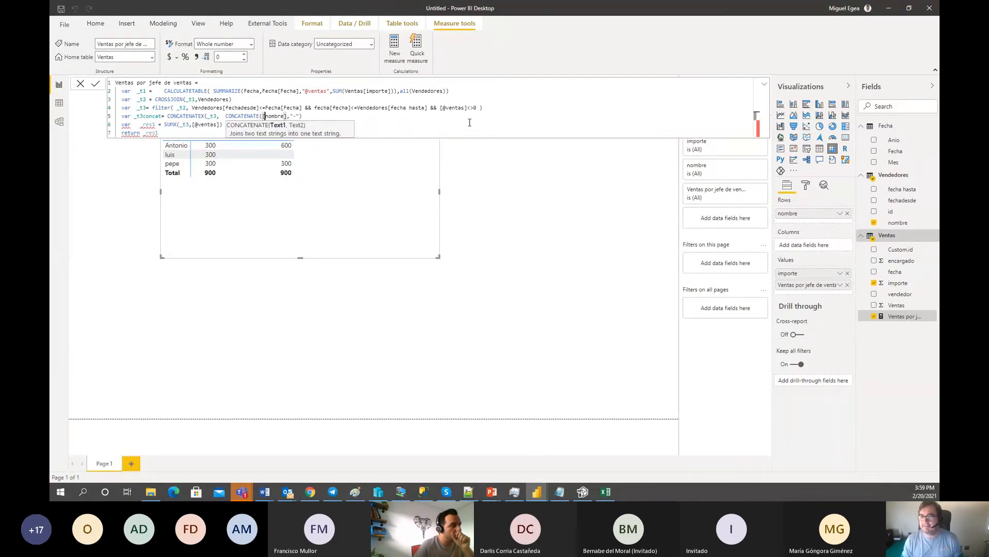
pyautogui.hotkey('ctrl', 'Left')
pyautogui.hotkey('ctrl', 'Left')
pyautogui.hotkey('ctrl', 'Left')
pyautogui.hotkey('ctrl', 'Left')
pyautogui.hotkey('ctrl', 'Left')
pyautogui.hotkey('ctrl', 'Left')
pyautogui.press('Right')
pyautogui.press('Right')
pyautogui.write('CONCATENATE([nombre]')
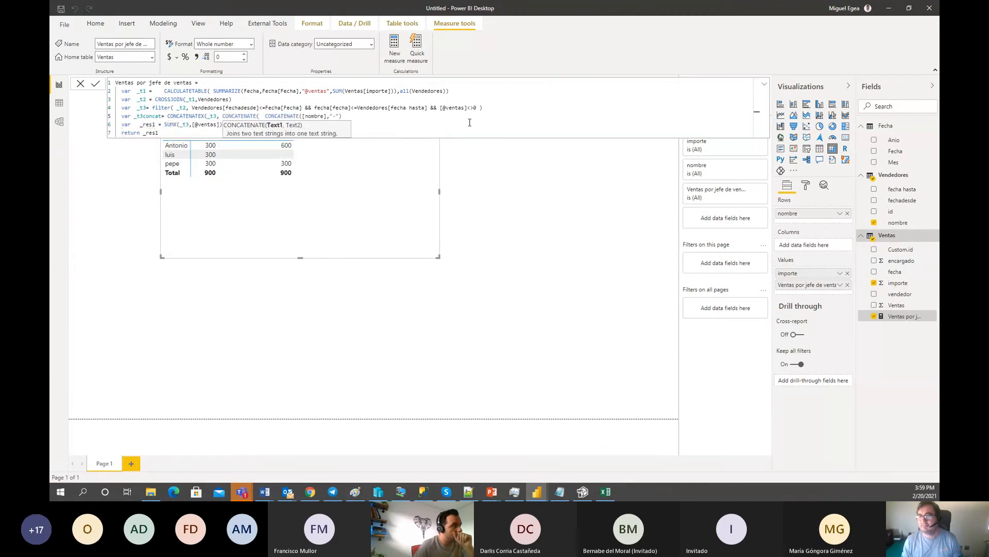
pyautogui.write(',"-"),')
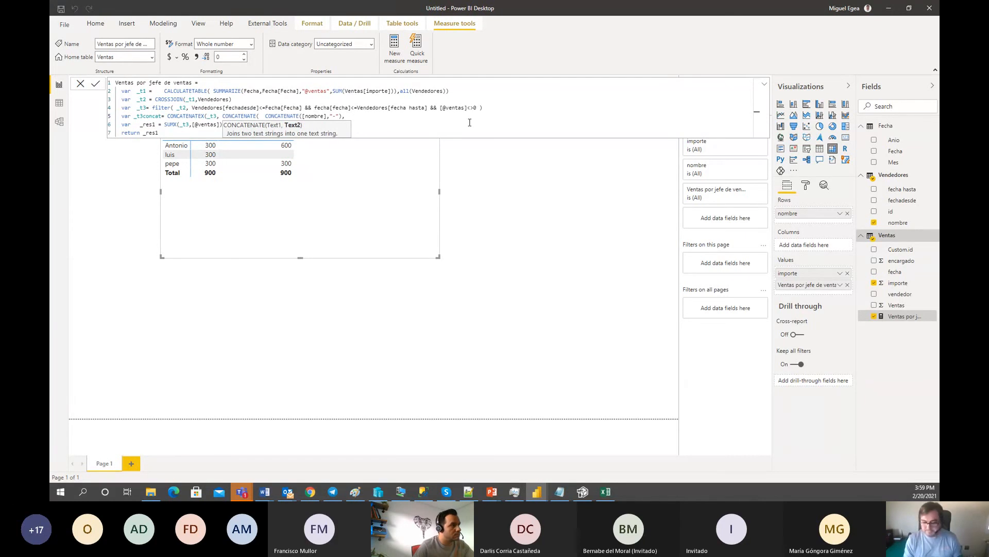
pyautogui.write('[@ventas]')
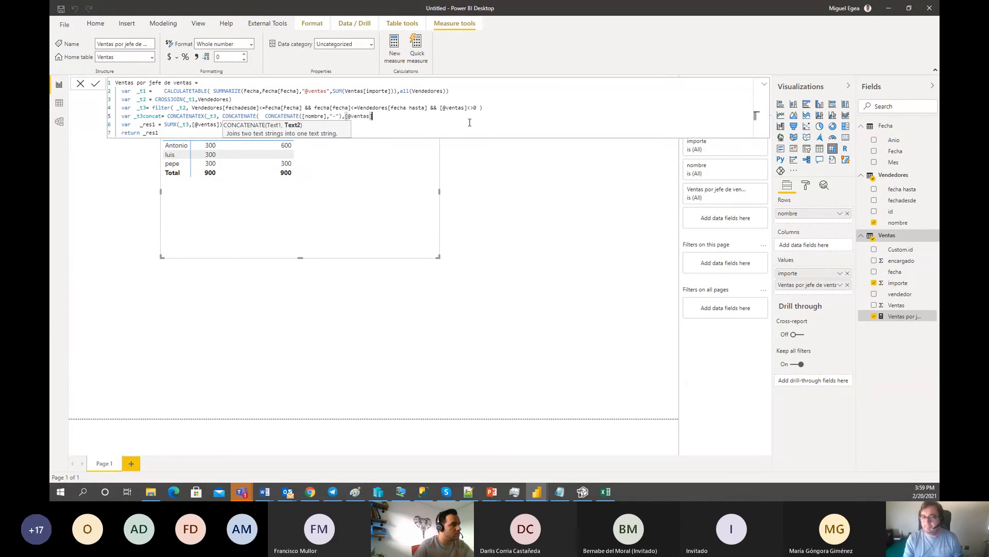
pyautogui.write('))')
# - Return _t3concat from the measure, commit it, and move the matrix clear of the formula editor
pyautogui.press('Down')
pyautogui.press('Down')
pyautogui.hotkey('ctrl', 'shift', 'Left')
pyautogui.write('_t')
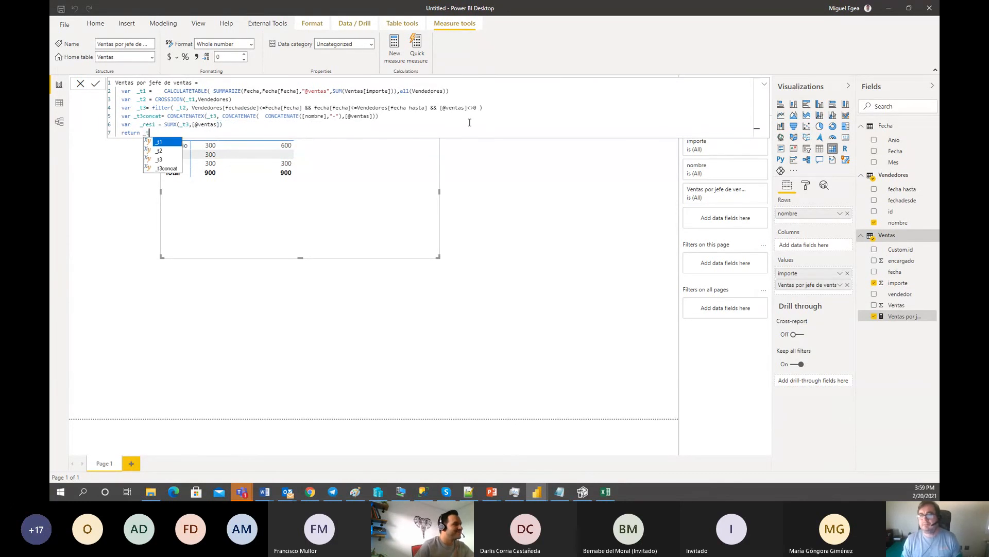
pyautogui.write('3concat')
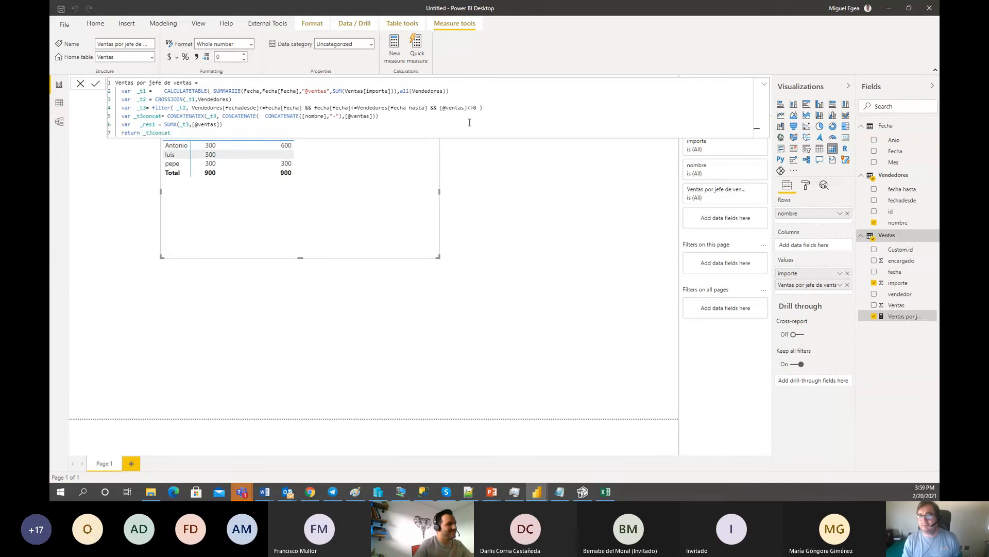
pyautogui.press('Return')
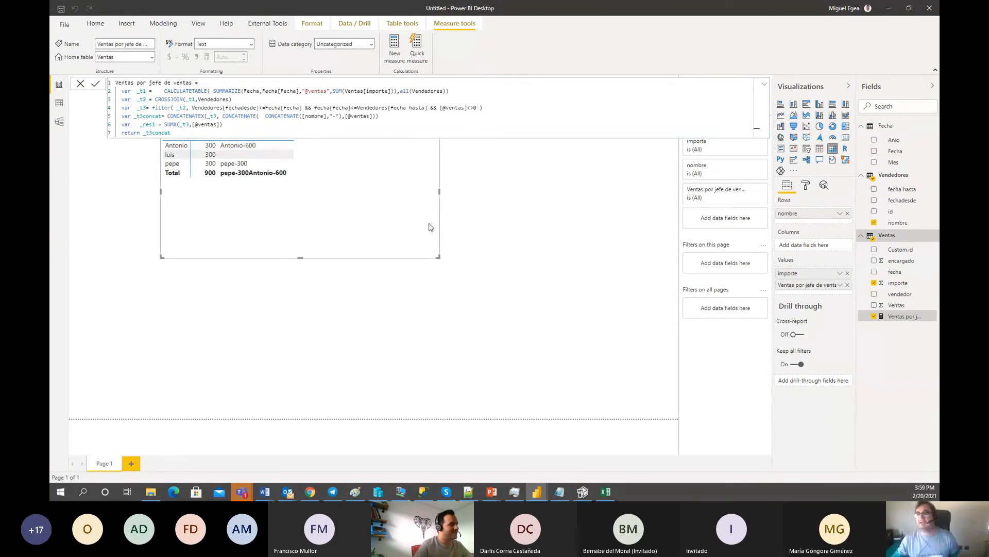
pyautogui.moveTo(370, 215); pyautogui.dragTo(390, 245)
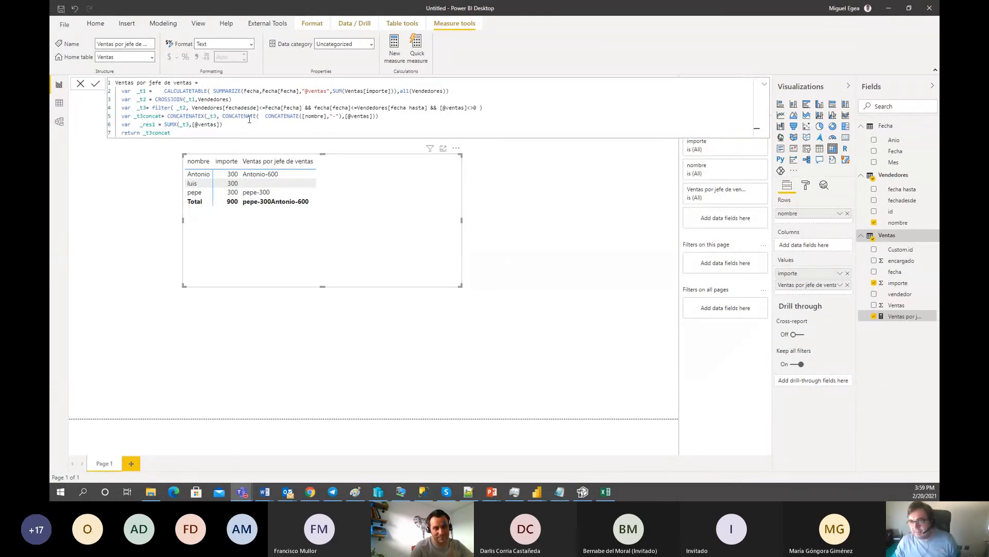
# - Insert a nested CONCATENATE([Fecha],"-") before [nombre] in the innermost CONCATENATE of _t3concat
pyautogui.click(299, 117)
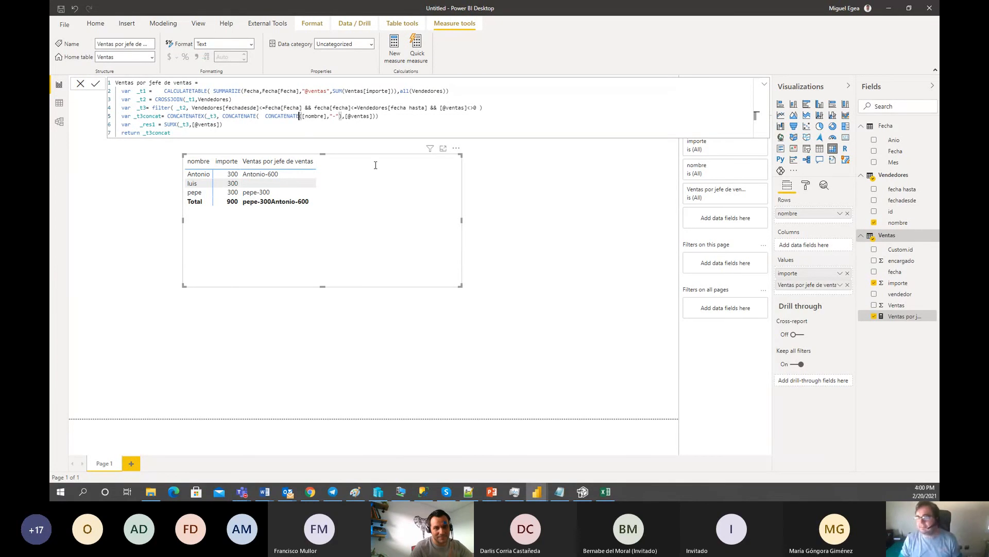
pyautogui.write('( concatenate')
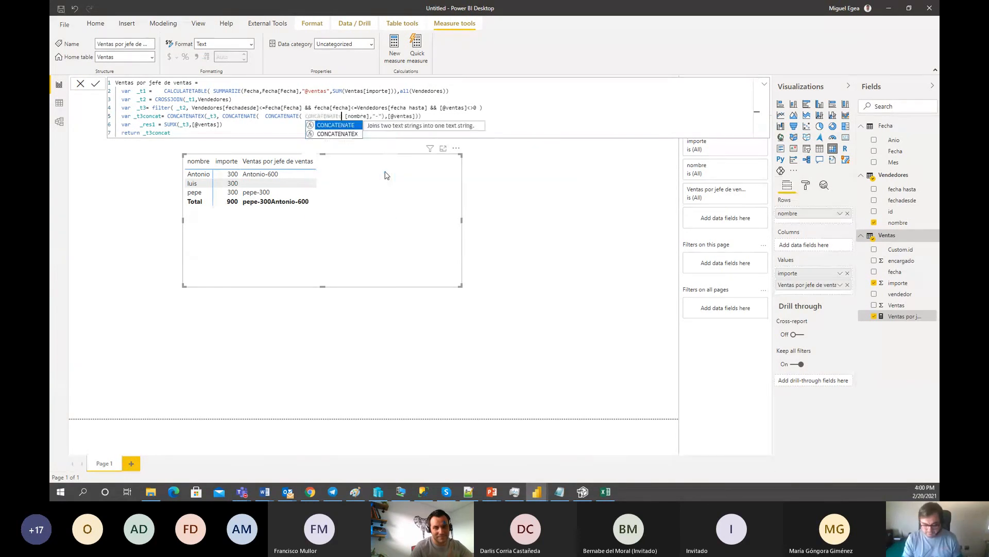
pyautogui.press('Tab')
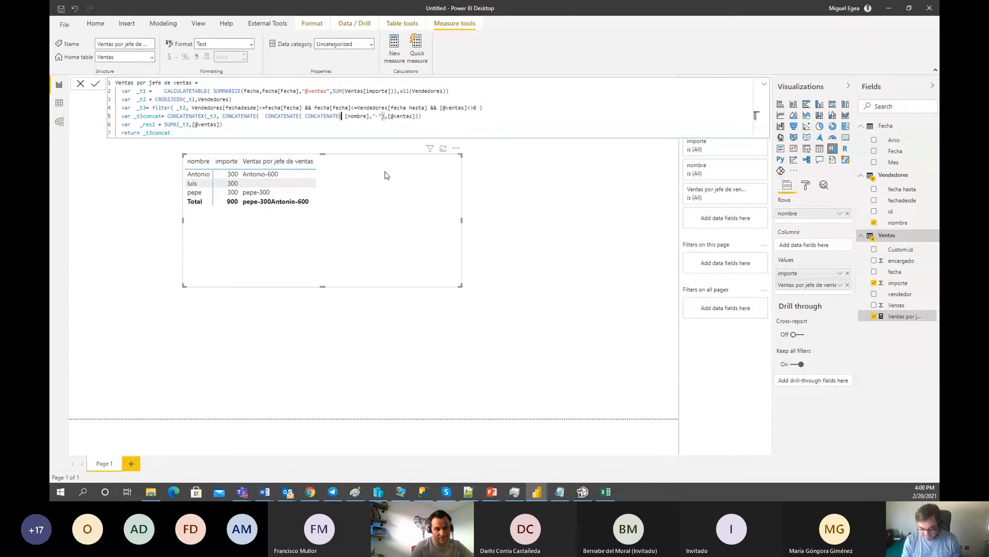
pyautogui.write('[Fecha')
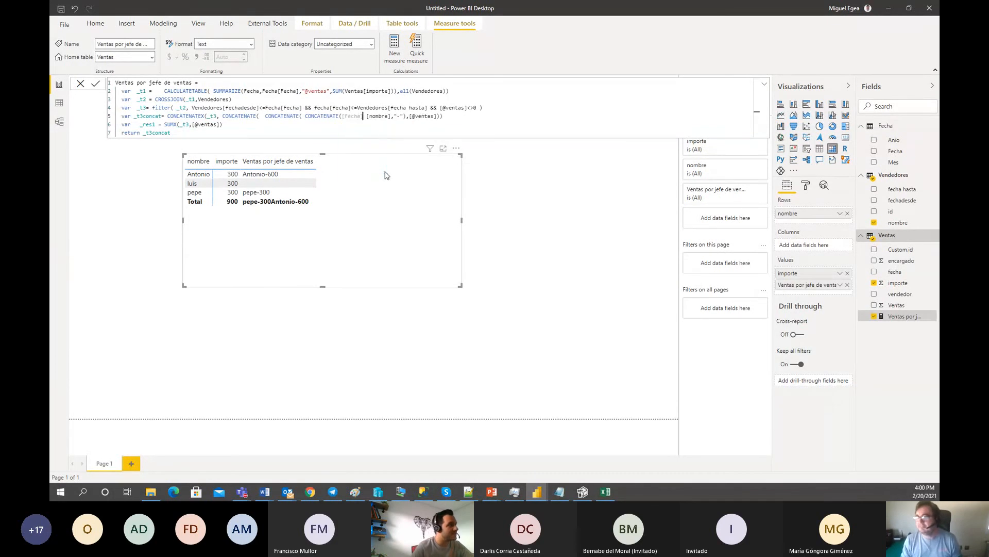
pyautogui.write('],"-')
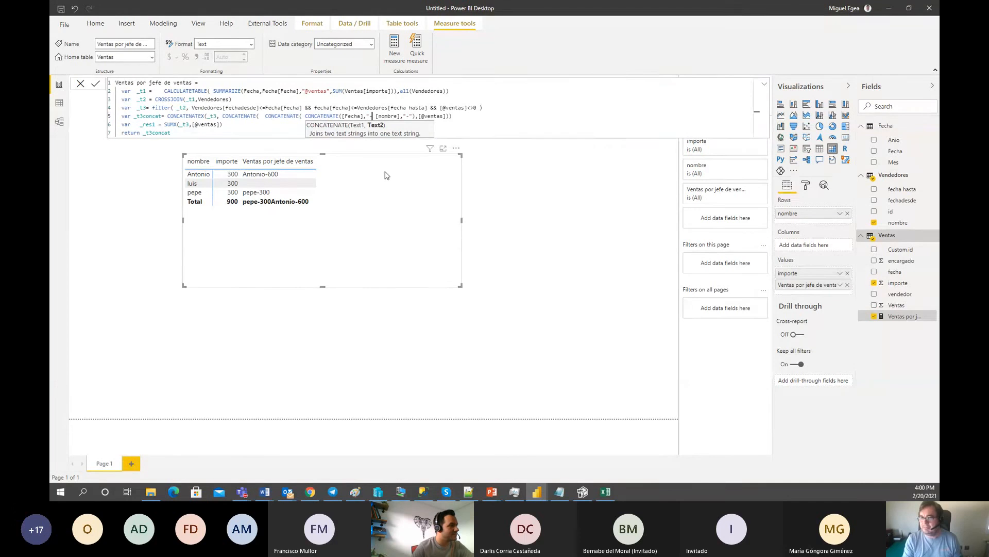
pyautogui.write('"), ')
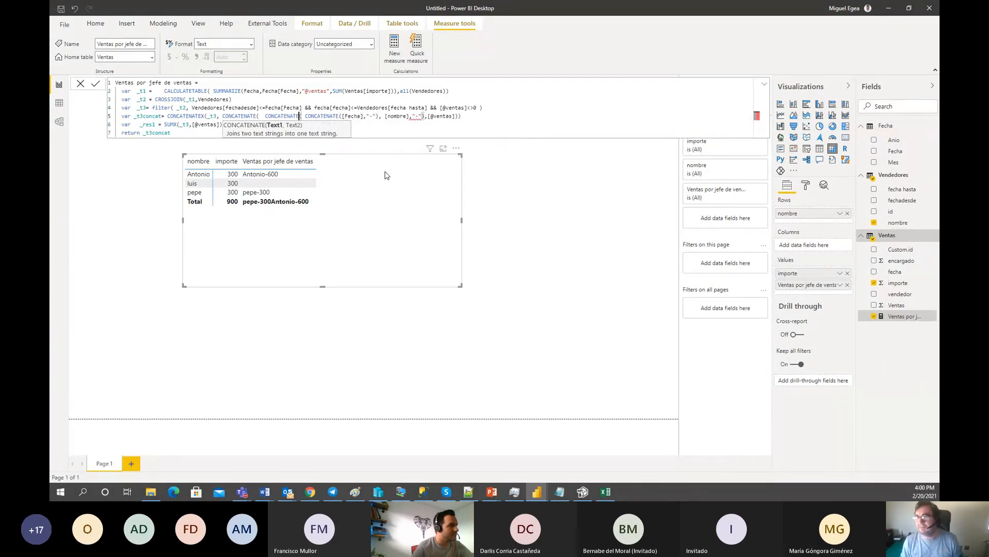
# - Wrap the [Fecha] expression and [nombre] in their own CONCATENATE, close its parenthesis and commit the measure
pyautogui.write('(CONCATENATE')
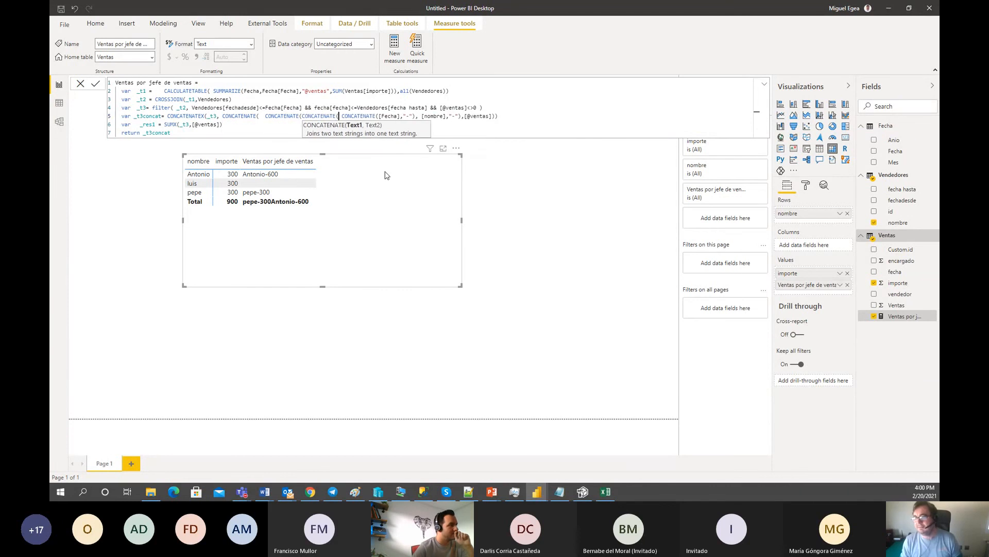
pyautogui.press('Right')
pyautogui.press('Right')
pyautogui.press('Right')
pyautogui.press('Right')
pyautogui.press('Right')
pyautogui.press('Right')
pyautogui.press('Right')
pyautogui.press('Right')
pyautogui.press('Right')
pyautogui.press('Right')
pyautogui.press('Right')
pyautogui.press('Right')
pyautogui.press('Right')
pyautogui.press('Right')
pyautogui.press('Right')
pyautogui.press('Right')
pyautogui.press('Right')
pyautogui.press('Right')
pyautogui.press('Right')
pyautogui.press('Right')
pyautogui.press('Right')
pyautogui.press('Right')
pyautogui.press('Right')
pyautogui.press('Right')
pyautogui.press('Right')
pyautogui.press('Right')
pyautogui.press('Right')
pyautogui.press('Right')
pyautogui.press('Right')
pyautogui.press('Right')
pyautogui.press('Right')
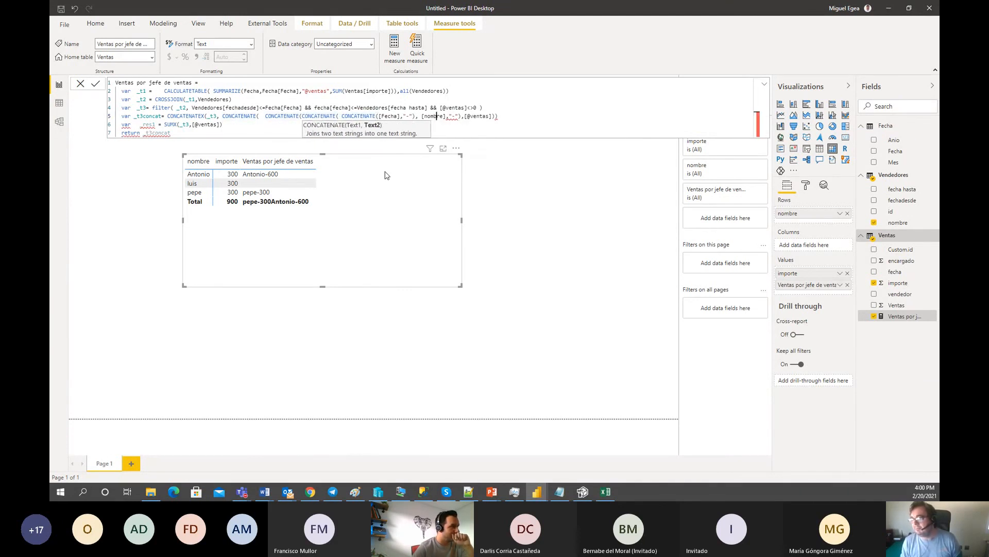
pyautogui.press('Right')
pyautogui.press('Right')
pyautogui.press('Right')
pyautogui.write(')')
pyautogui.hotkey('ctrl', 'End')
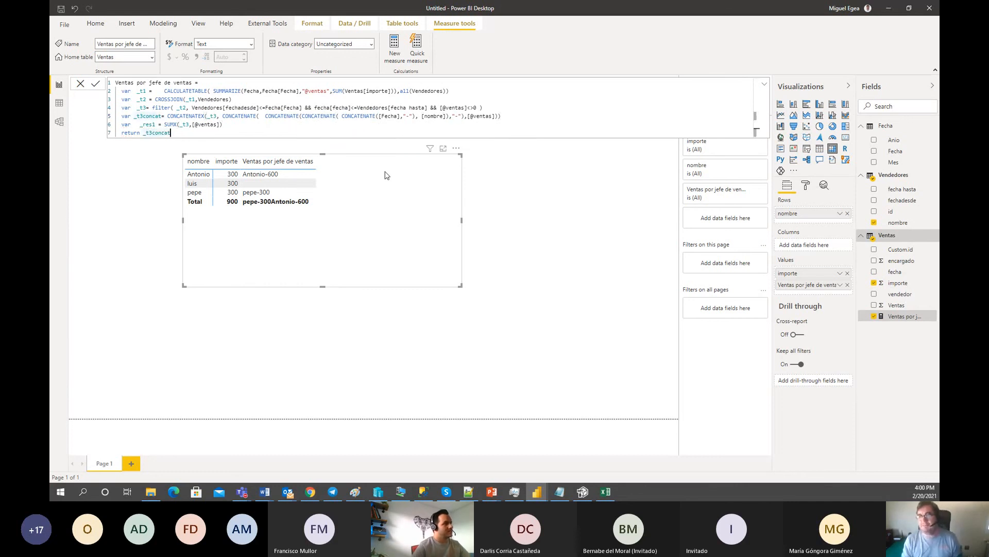
pyautogui.press('Return')
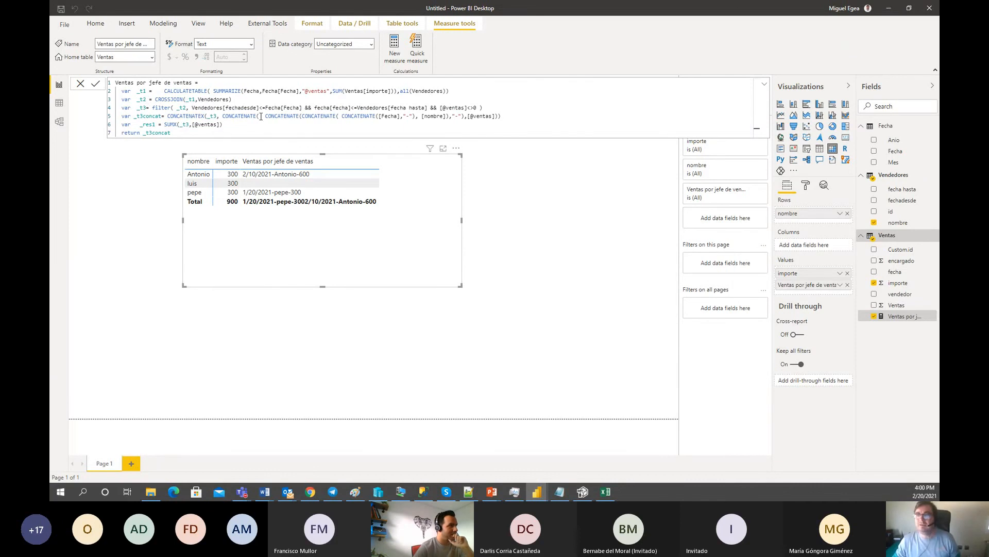
# - Make the CONCATENATEX iterate over _t2 instead, commit the measure, and enlarge the matrix to the page's edge
pyautogui.press('Right')
pyautogui.press('Delete')
pyautogui.write('2')
pyautogui.press('End')
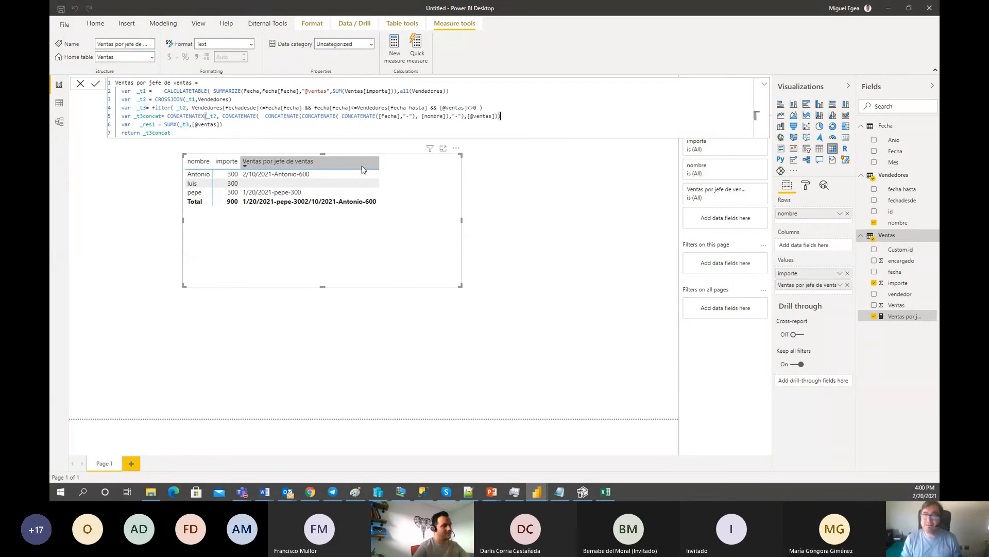
pyautogui.press('Down')
pyautogui.press('Return')
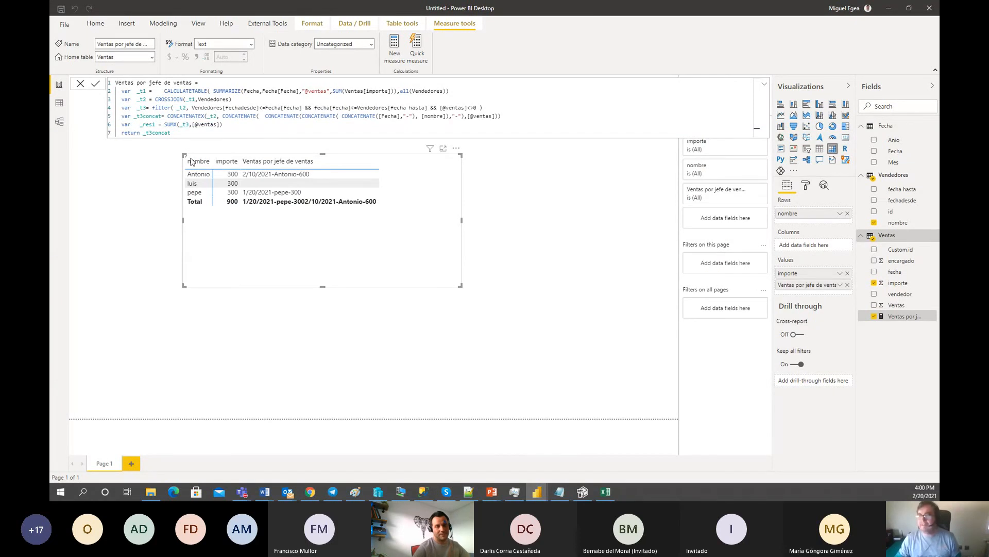
pyautogui.moveTo(461, 285); pyautogui.dragTo(715, 384)
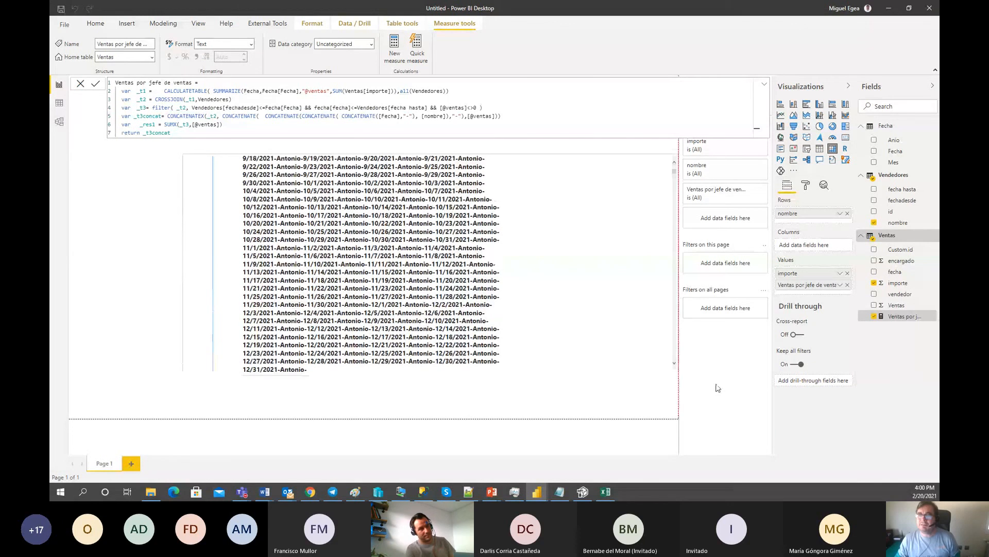
pyautogui.click(381, 291)
pyautogui.moveTo(381, 291)
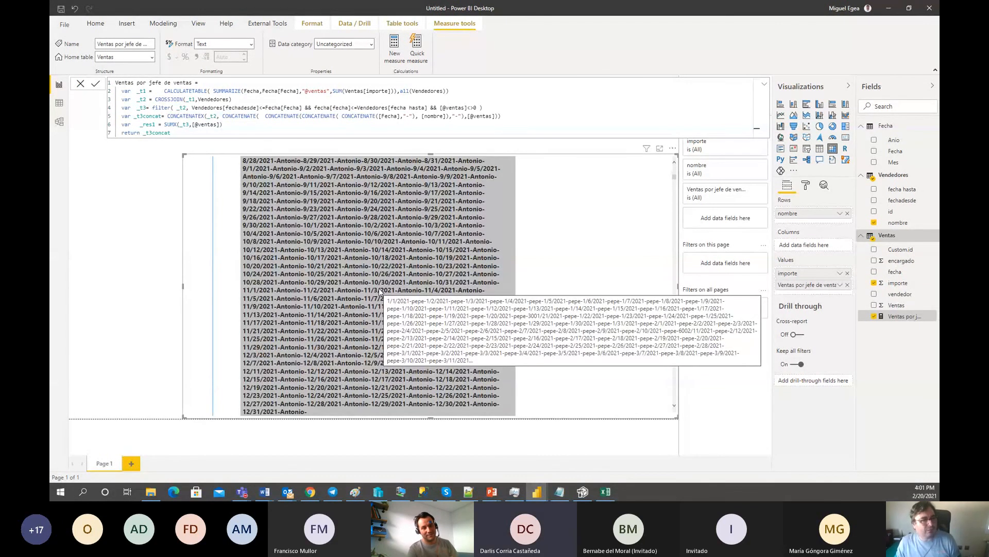
pyautogui.click(338, 275)
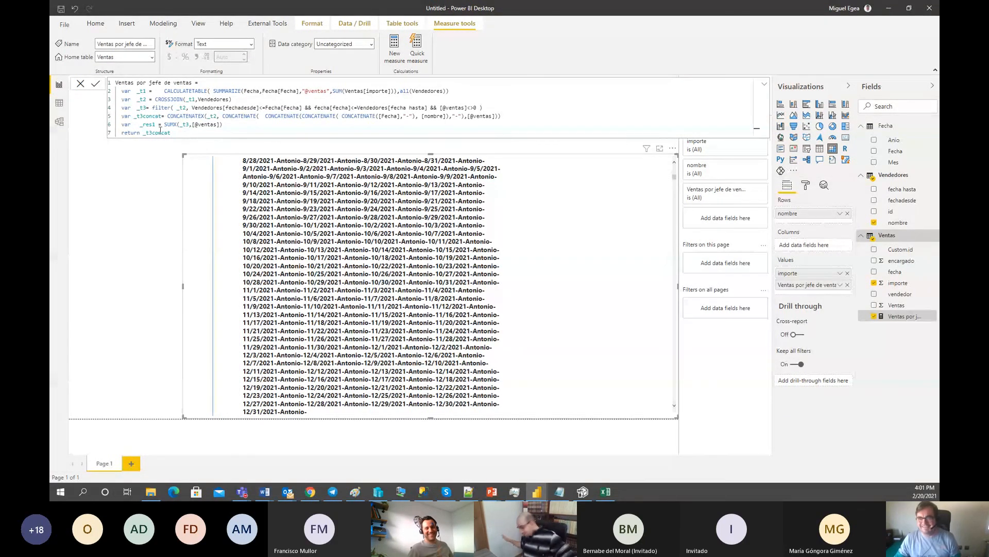
# - Return _res1 instead of _t3concat from the sales-per-manager measure and commit it
pyautogui.click(157, 133)
pyautogui.write('_res')
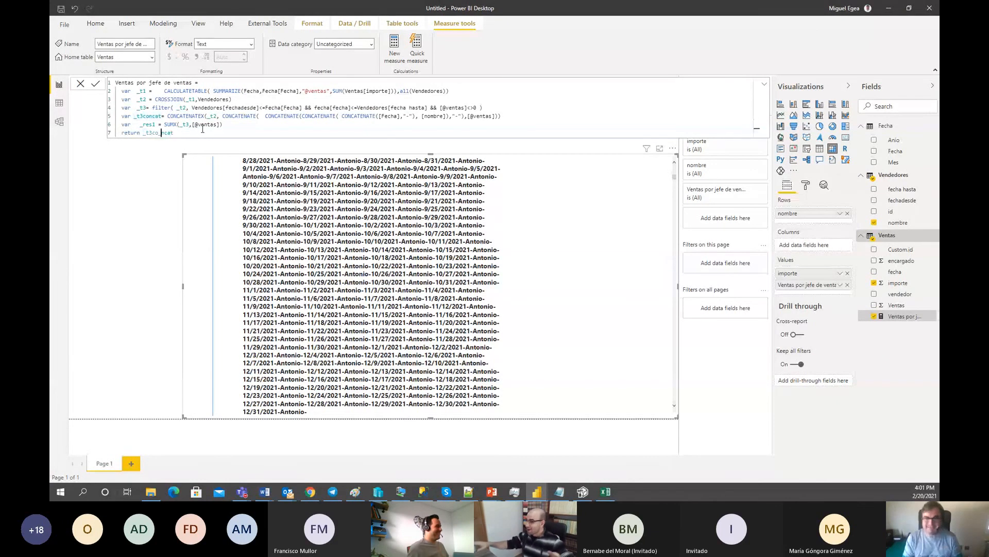
pyautogui.hotkey('ctrl', 'Left')
pyautogui.hotkey('shift', 'End')
pyautogui.press('Delete')
pyautogui.write('_r')
pyautogui.press('Tab')
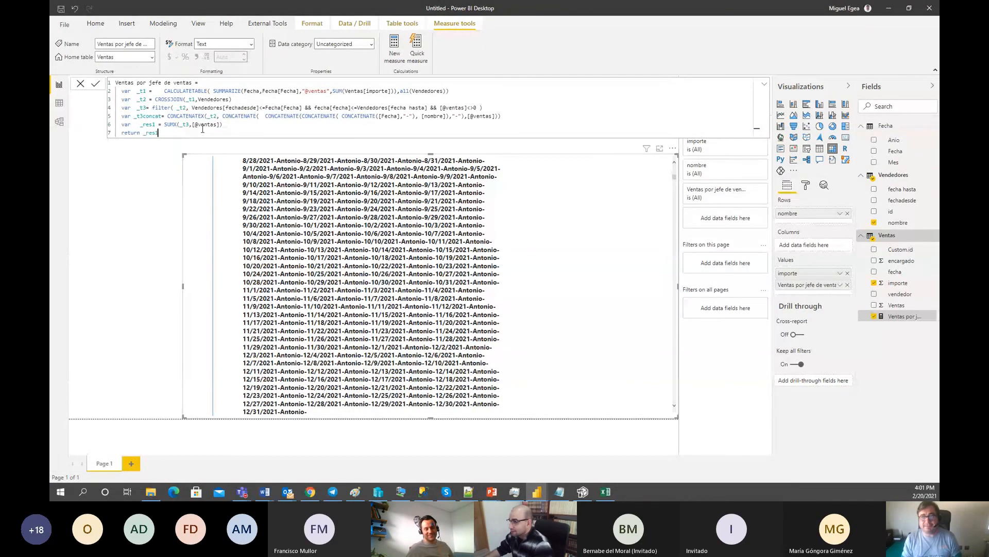
pyautogui.press('Return')
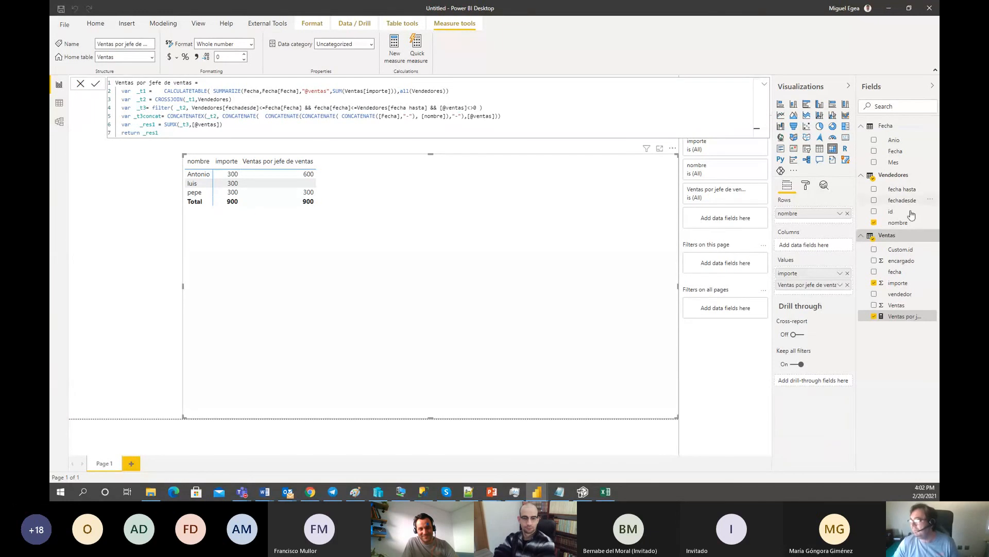
# - Open the Ventas query for editing and delete its Expanded Custom and Added Custom applied steps
pyautogui.click(934, 239)
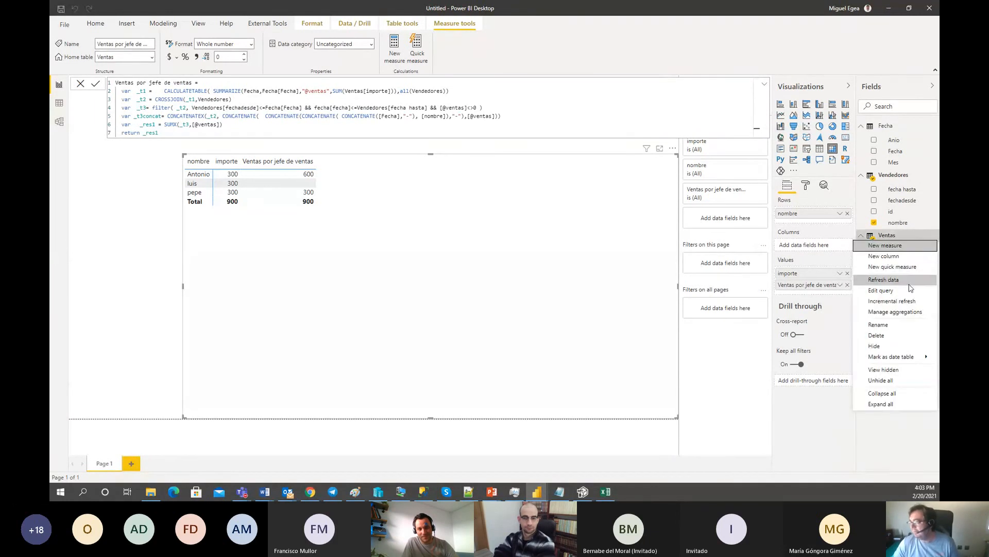
pyautogui.click(910, 292)
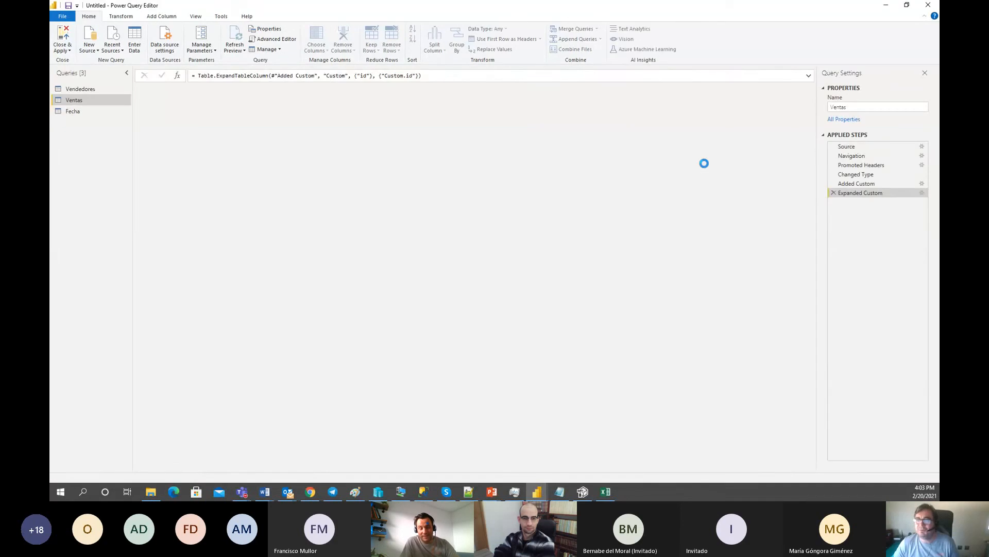
pyautogui.click(833, 193)
pyautogui.click(833, 184)
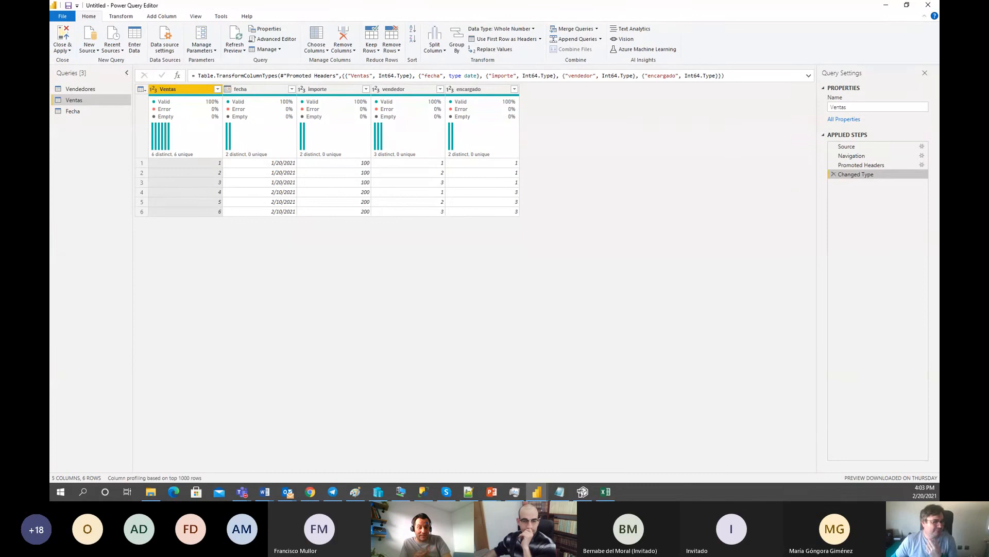
pyautogui.hotkey('alt', 'Tab')
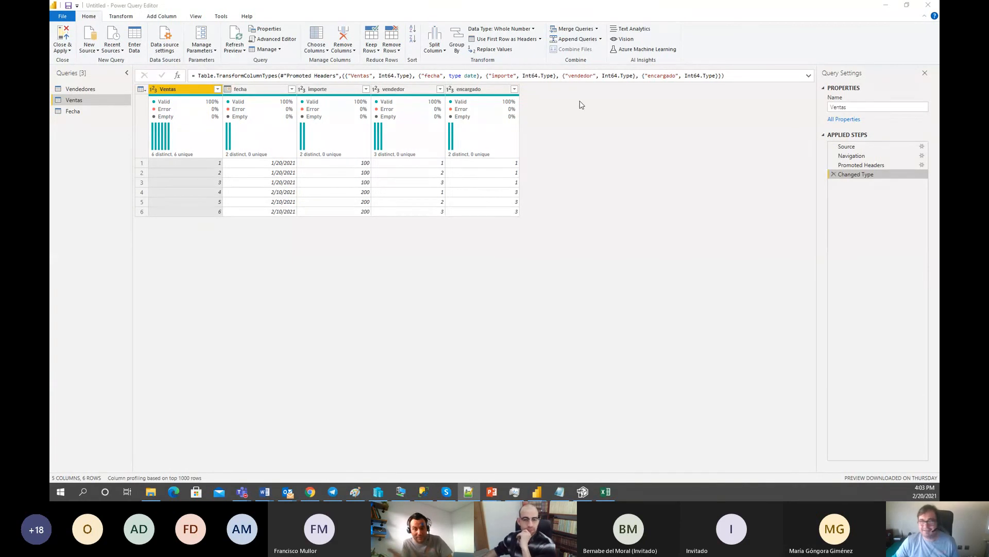
pyautogui.click(169, 18)
pyautogui.click(168, 17)
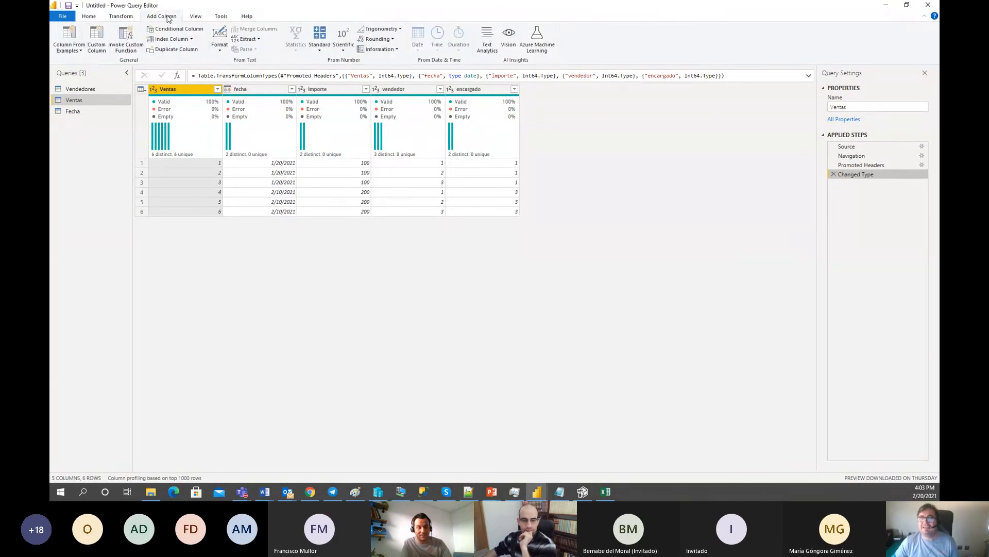
pyautogui.click(92, 42)
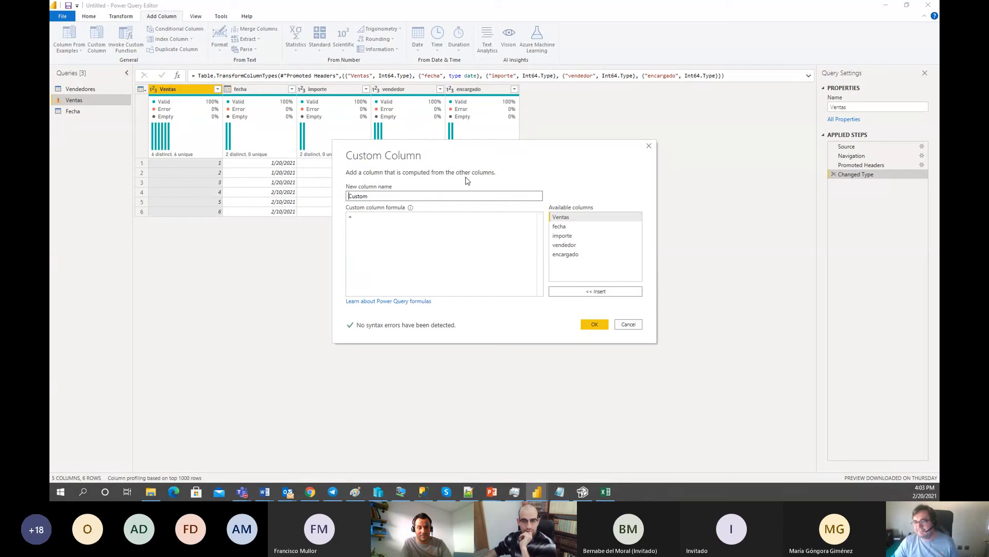
pyautogui.moveTo(396, 194); pyautogui.dragTo(330, 192)
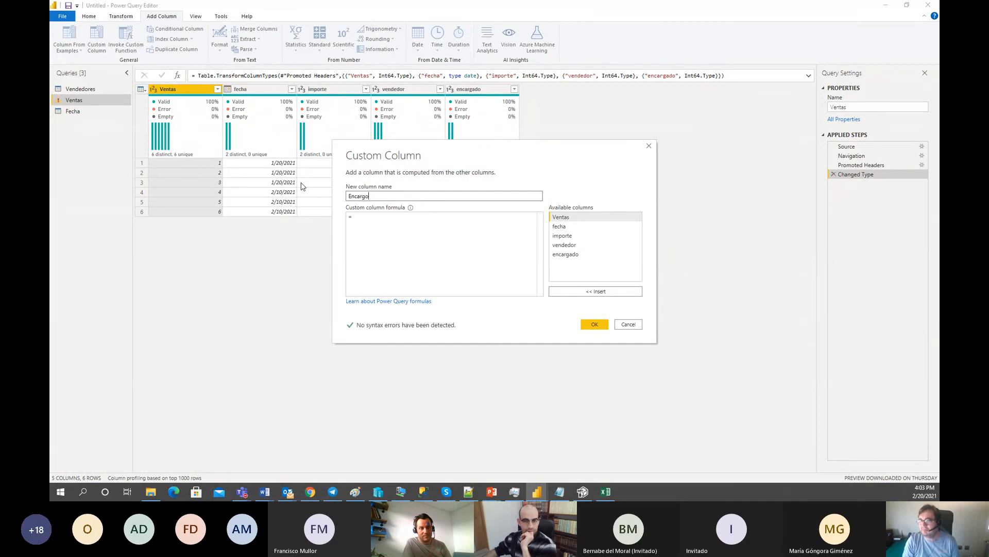
pyautogui.write('Jefe')
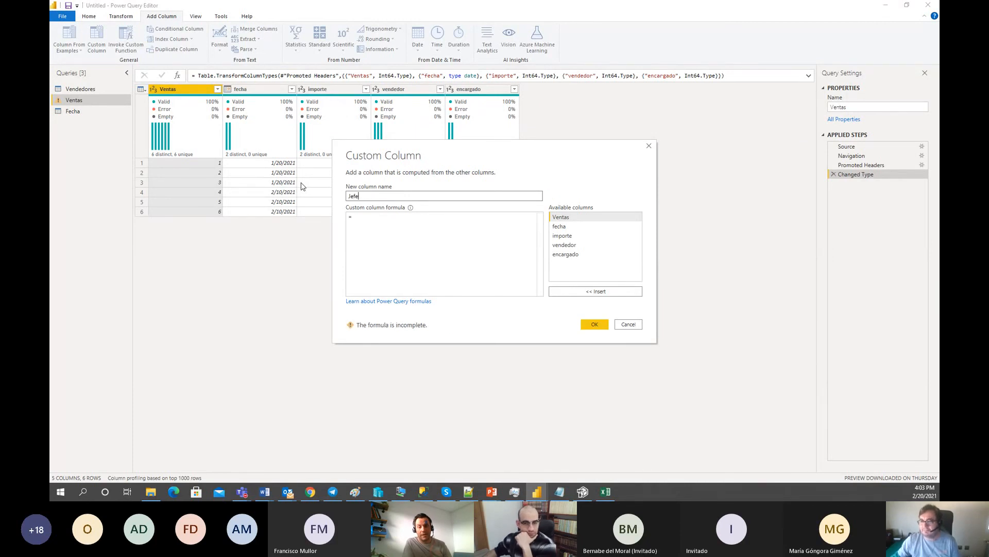
pyautogui.click(636, 325)
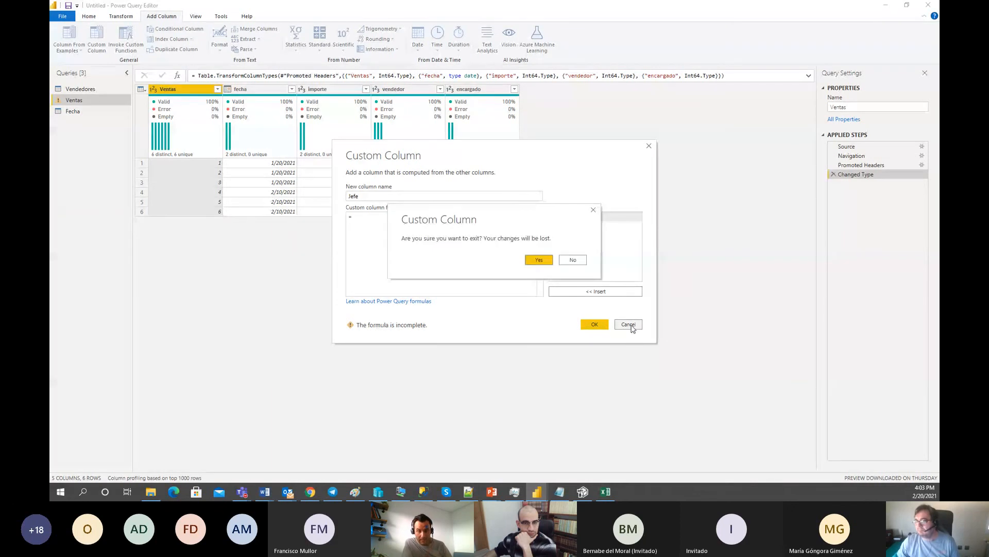
pyautogui.click(539, 260)
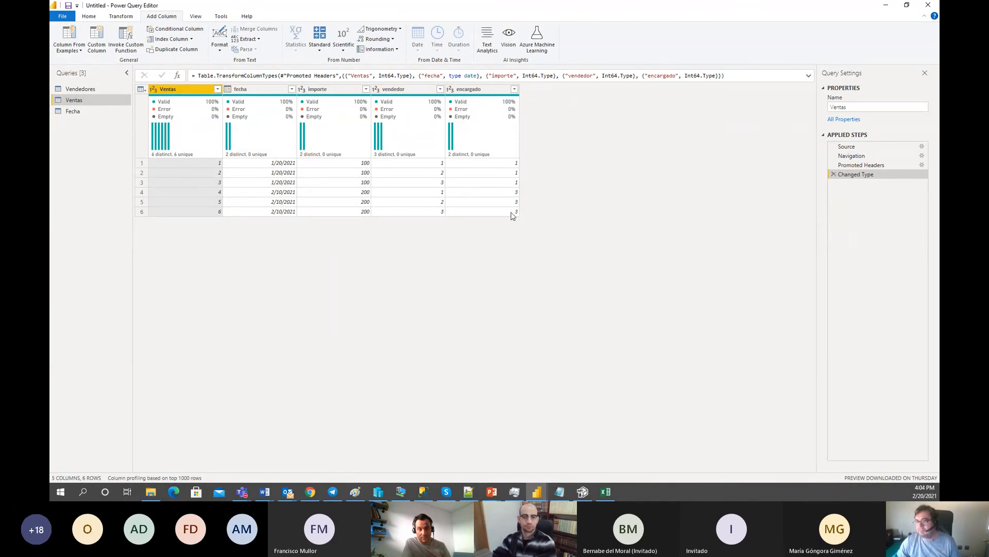
# - Remove the encargado column from the Ventas query, and check the source Ventas sheet in Excel before returning to Power Query
pyautogui.rightClick(477, 94)
pyautogui.click(488, 111)
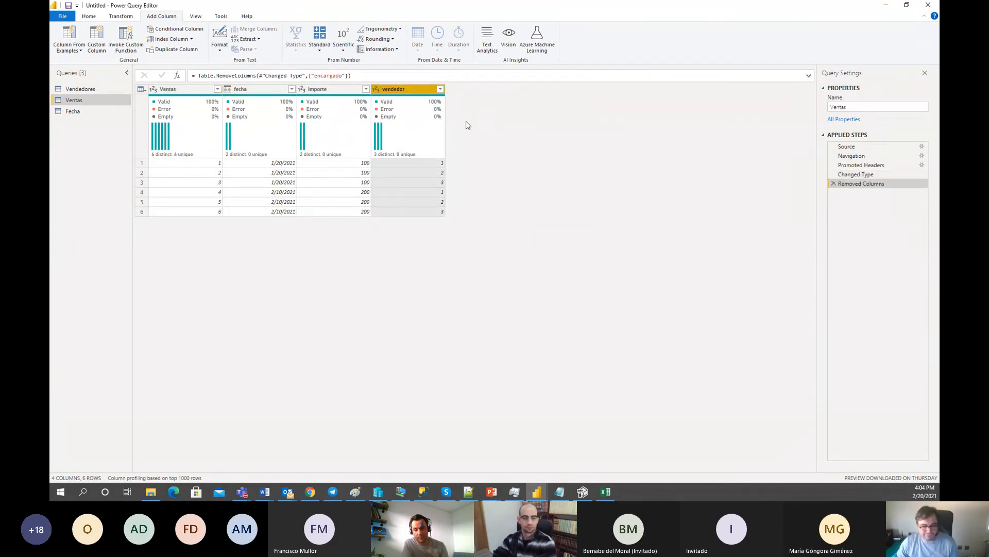
pyautogui.hotkey('alt', 'Tab')
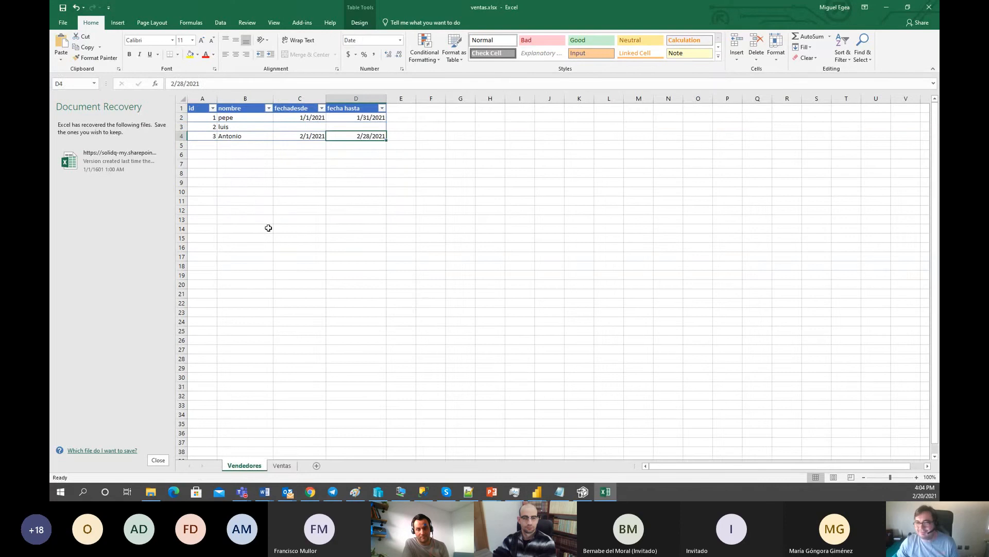
pyautogui.click(282, 465)
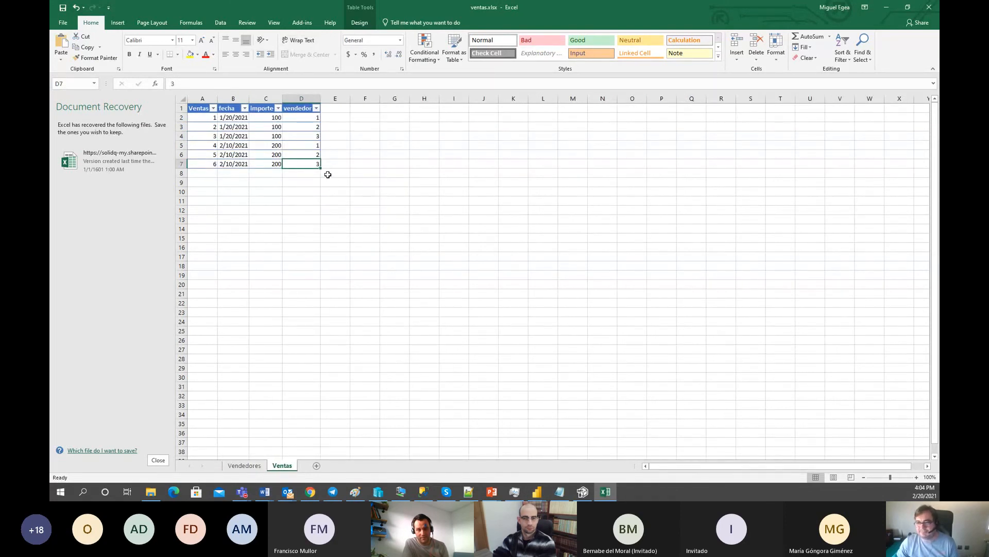
pyautogui.click(887, 8)
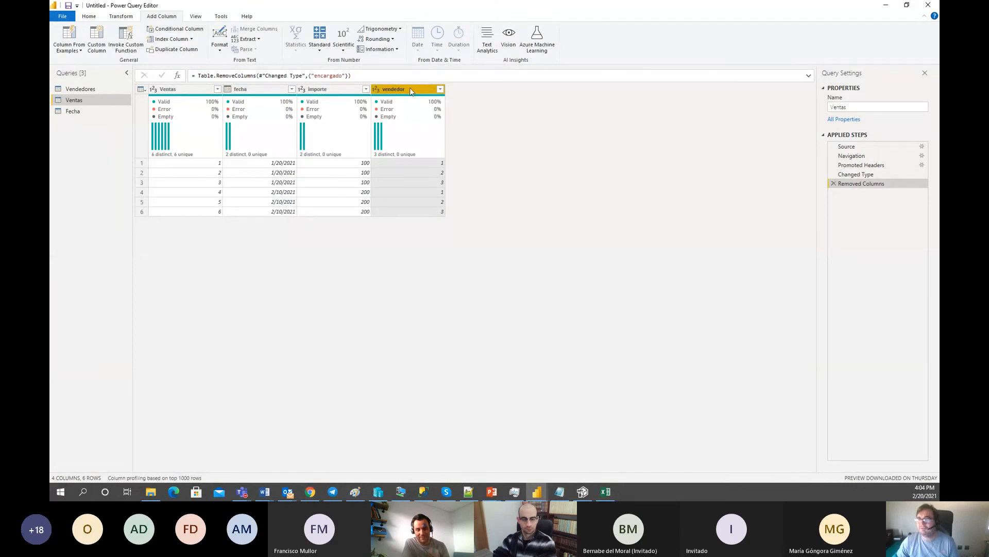
# - Start a new custom column in the Ventas query with the Table.SelectRows function as its formula
pyautogui.click(104, 37)
pyautogui.click(406, 216)
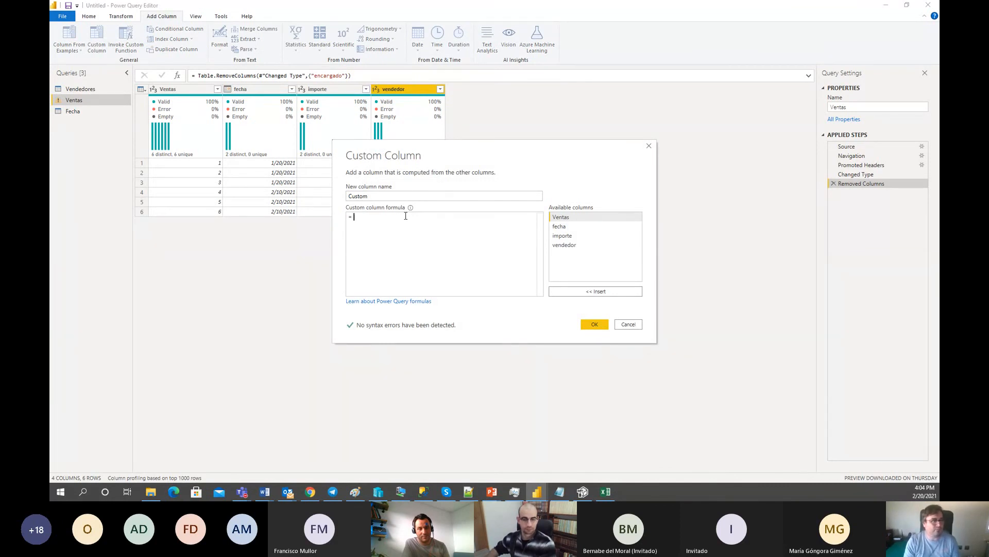
pyautogui.write('Table')
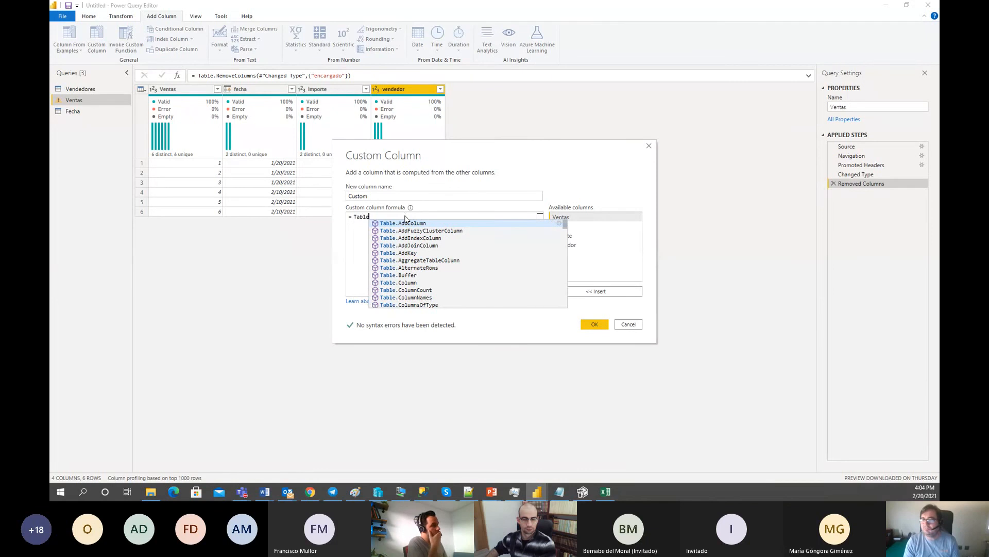
pyautogui.write('.sele')
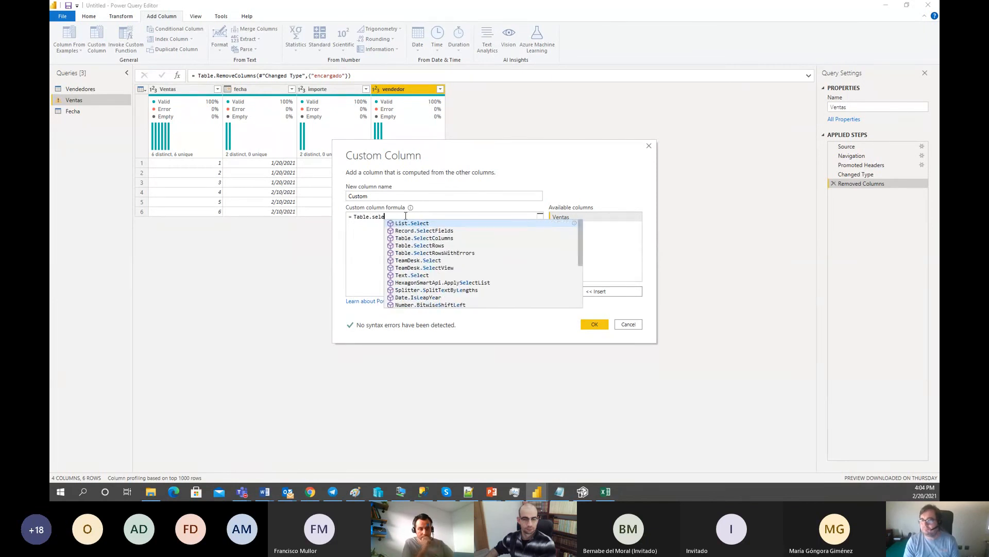
pyautogui.write('crow')
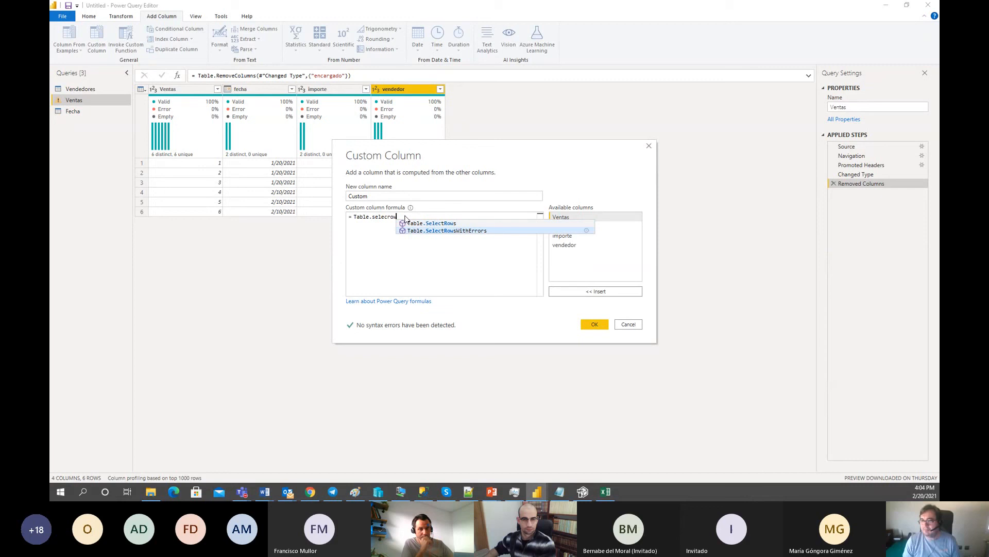
pyautogui.press('Tab')
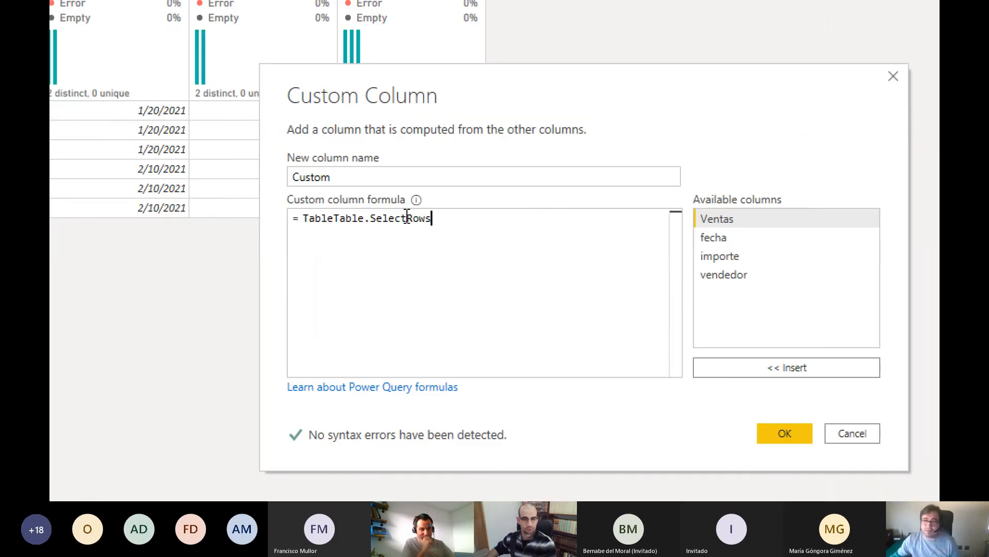
pyautogui.click(334, 219)
pyautogui.hotkey('ctrl', 'shift', 'Left')
pyautogui.press('Delete')
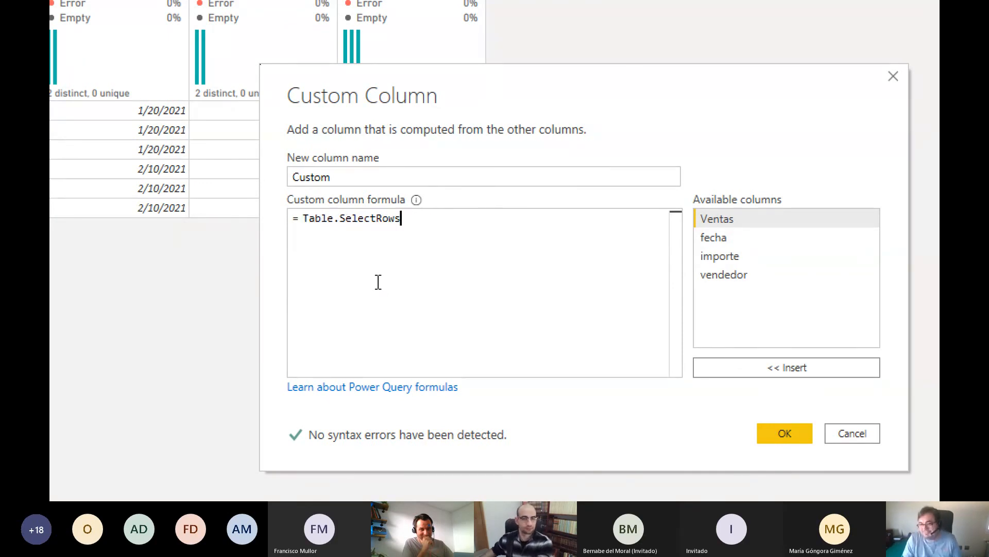
# - Open the Table.SelectRows arguments, give Vendedores as the table, and open the parenthesis of the condition function
pyautogui.press('End')
pyautogui.write('(')
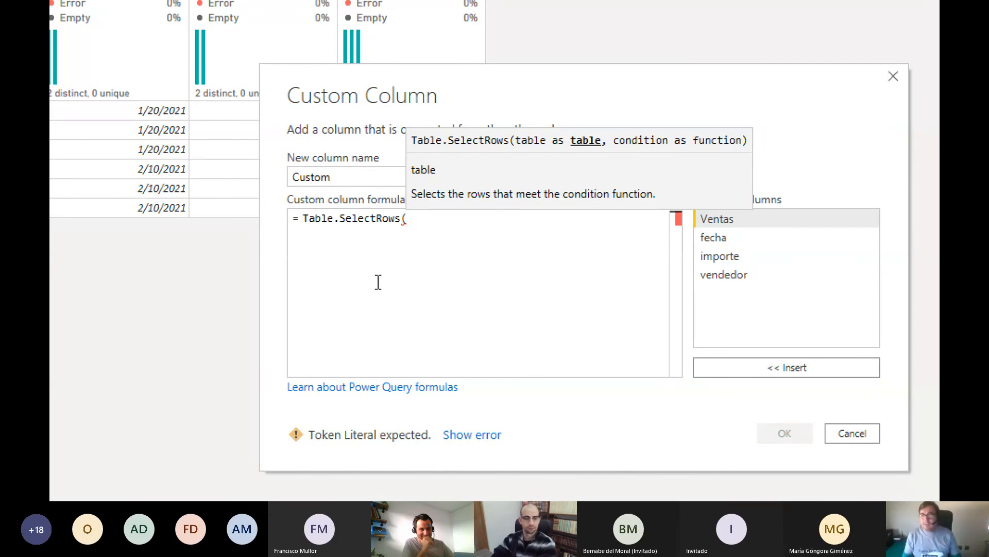
pyautogui.write('ve')
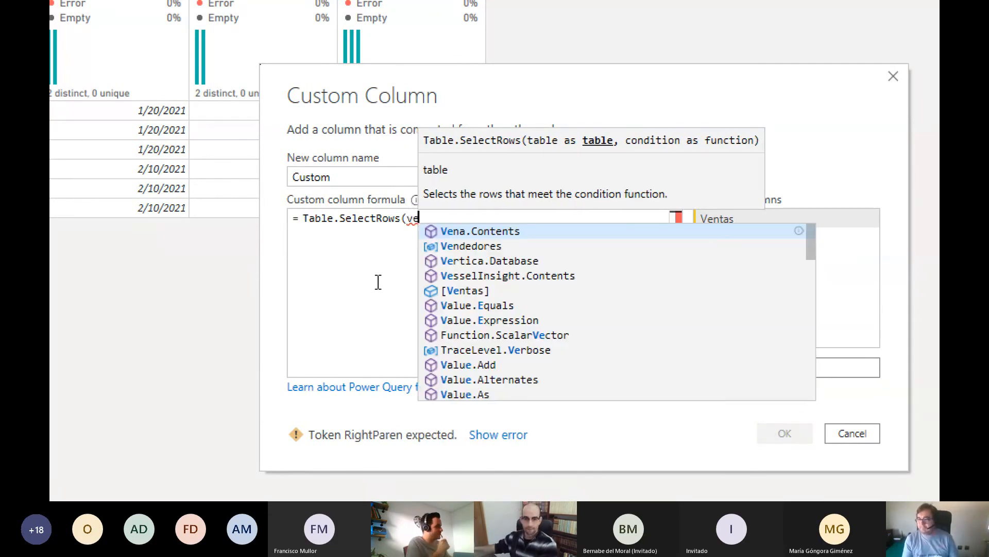
pyautogui.write('n')
pyautogui.press('Down')
pyautogui.press('Tab')
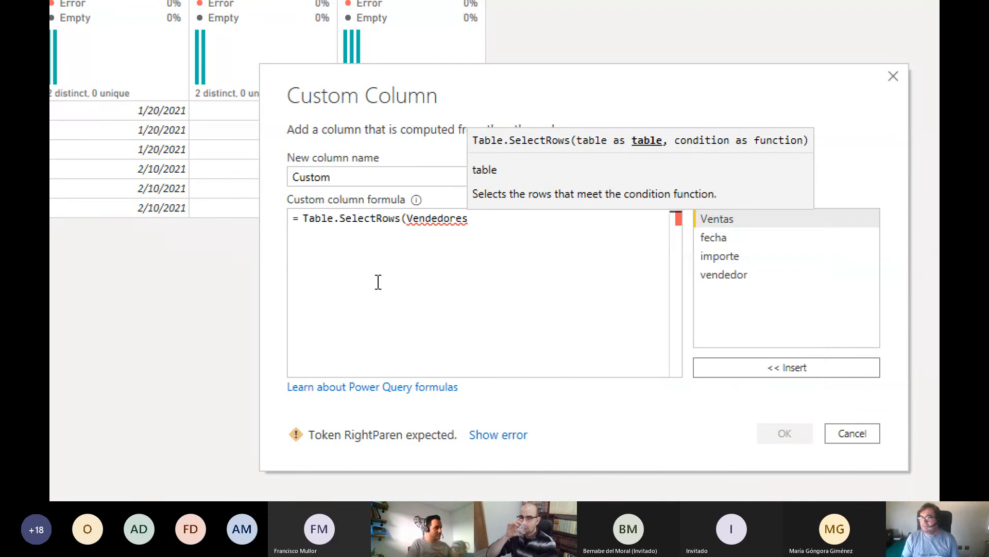
pyautogui.write(',(')
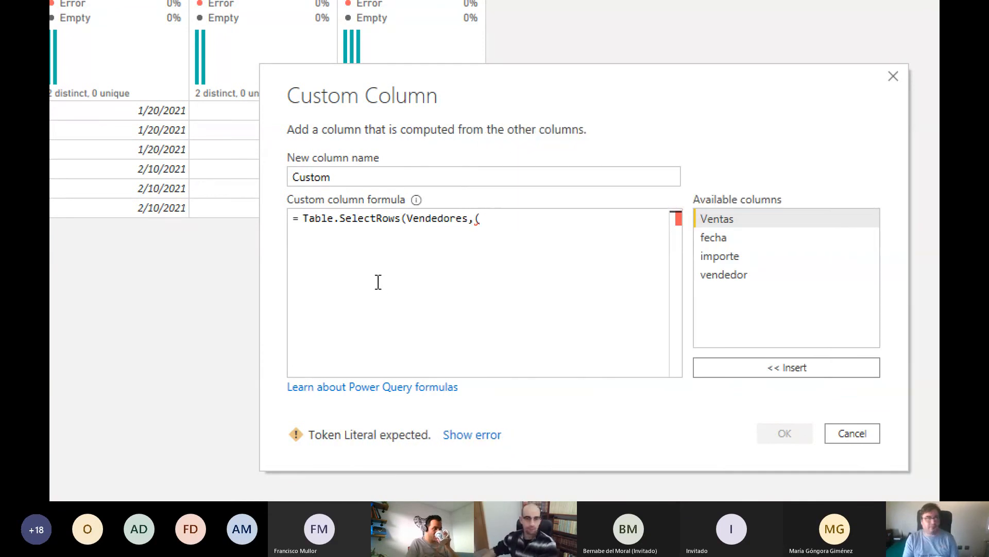
# - Declare T as the parameter of the condition function in the Table.SelectRows formula, followed by the => arrow
pyautogui.write('R')
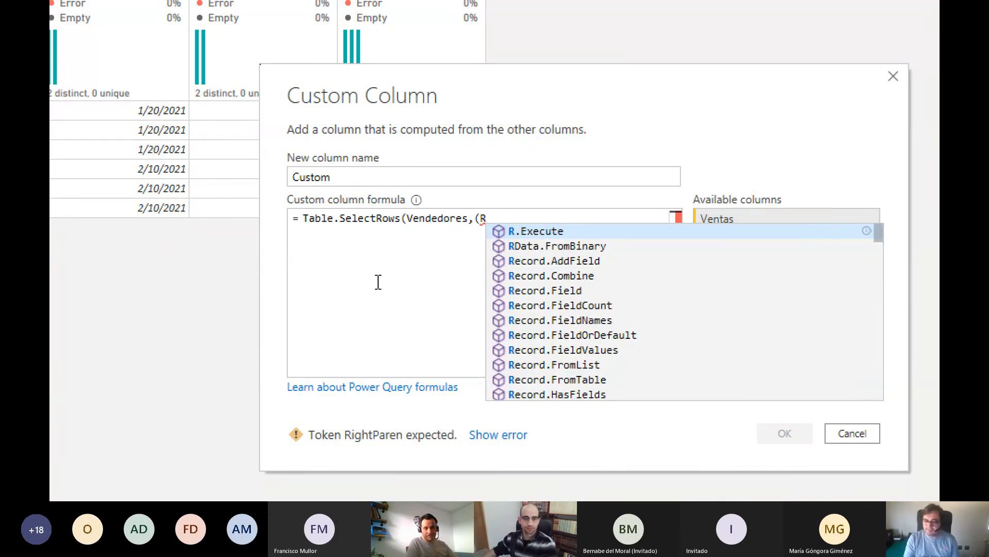
pyautogui.press('BackSpace')
pyautogui.write('T')
pyautogui.press('BackSpace')
pyautogui.write('T')
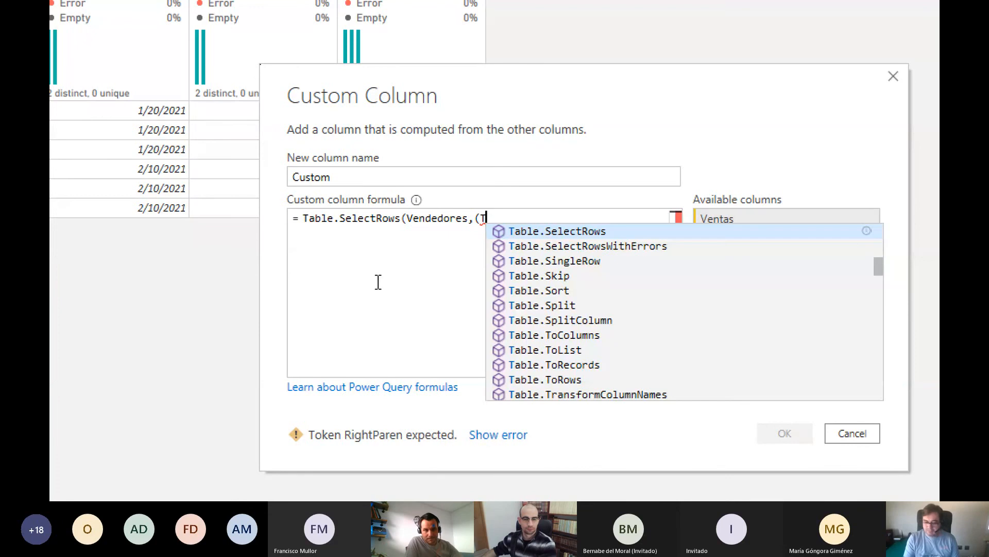
pyautogui.write('=')
pyautogui.press('BackSpace')
pyautogui.press('BackSpace')
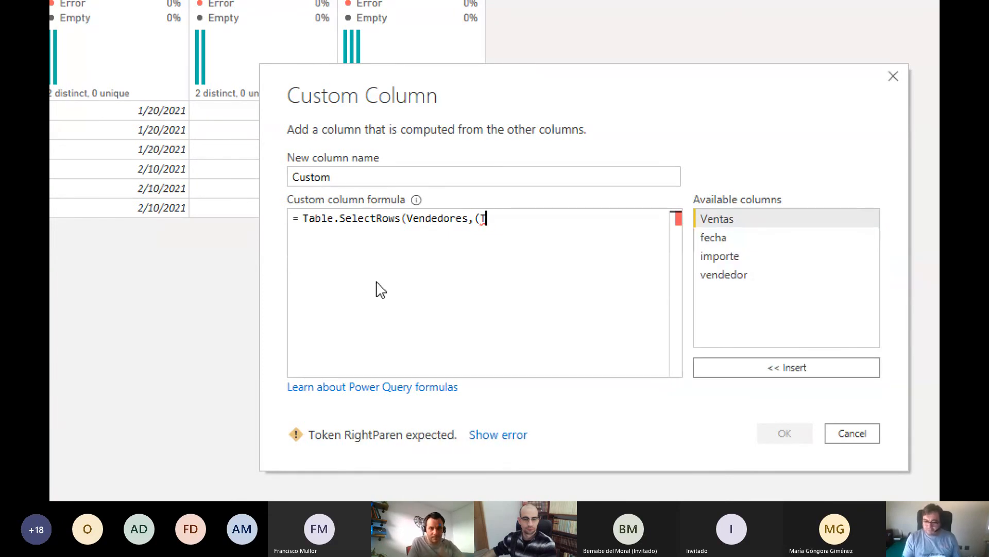
pyautogui.write(')')
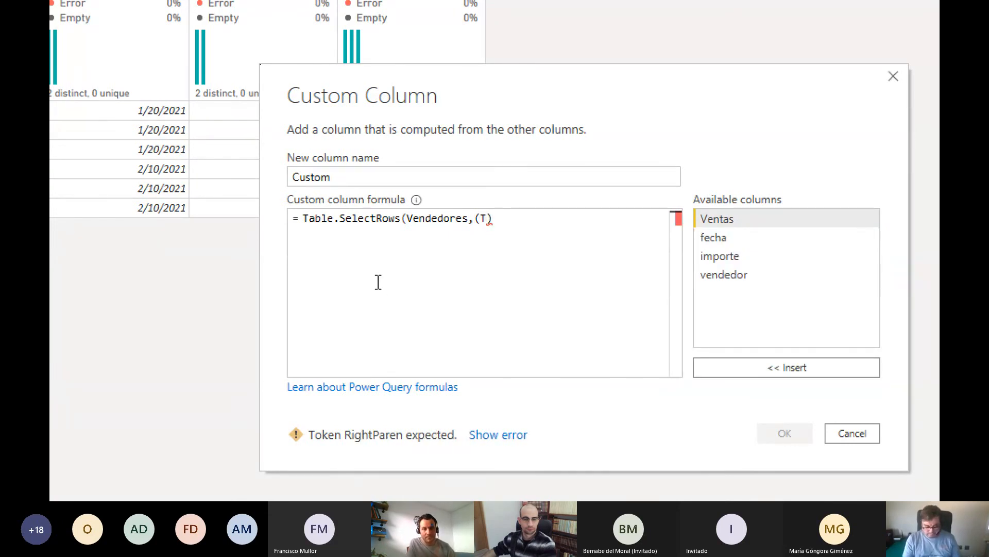
pyautogui.write(' =>')
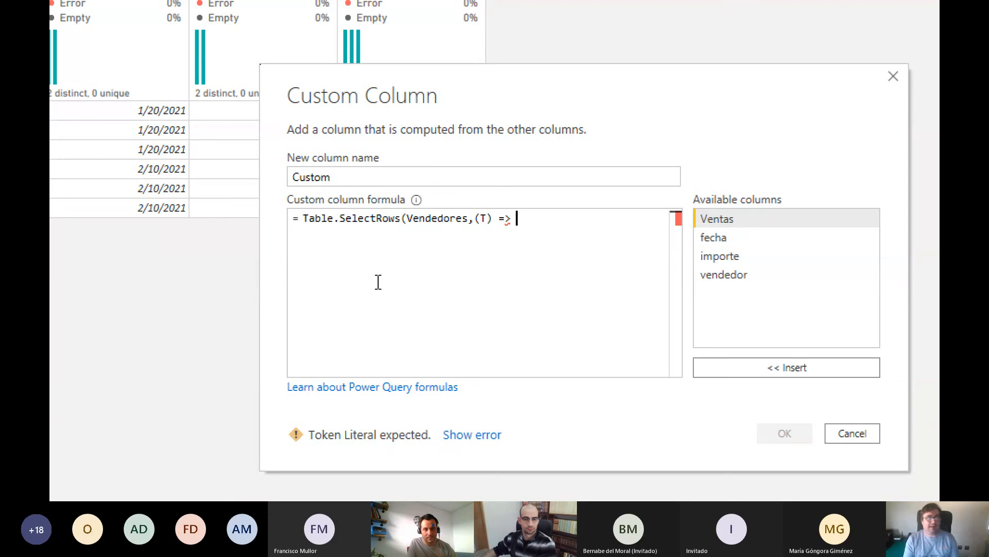
# - Write the first part of the row condition as T[fechadesde]<=[fecha]
pyautogui.write(' T')
pyautogui.press('Escape')
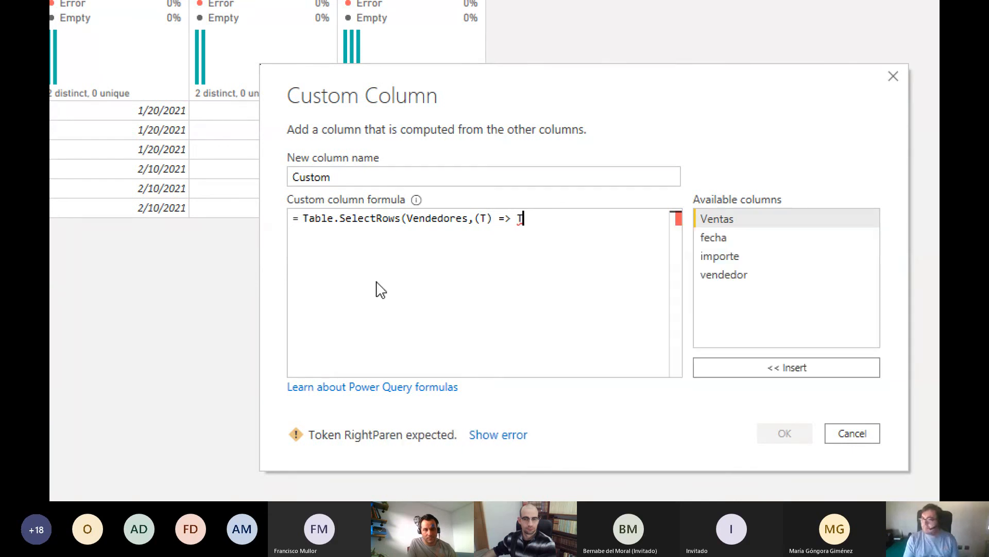
pyautogui.write('[FECH')
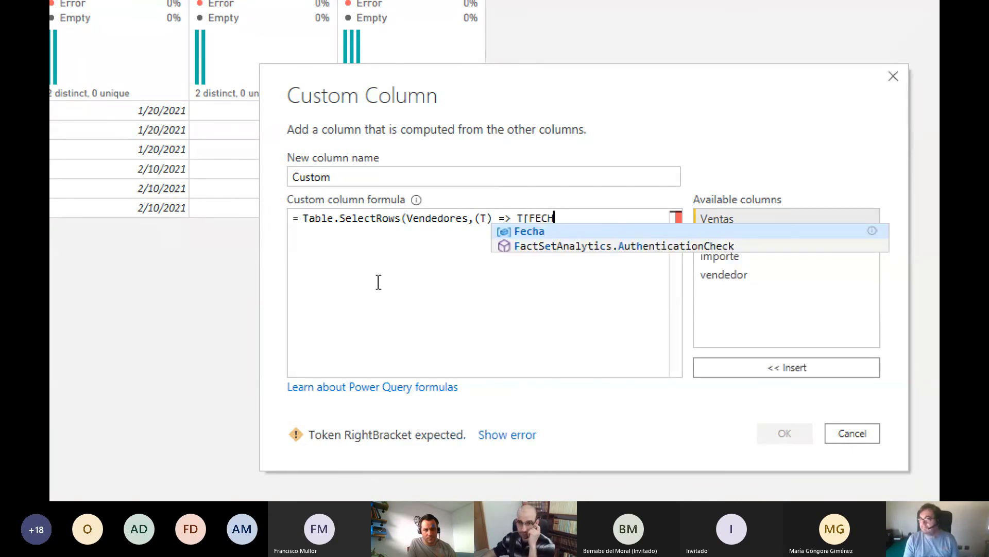
pyautogui.press('BackSpace')
pyautogui.press('BackSpace')
pyautogui.press('BackSpace')
pyautogui.press('BackSpace')
pyautogui.write('fech')
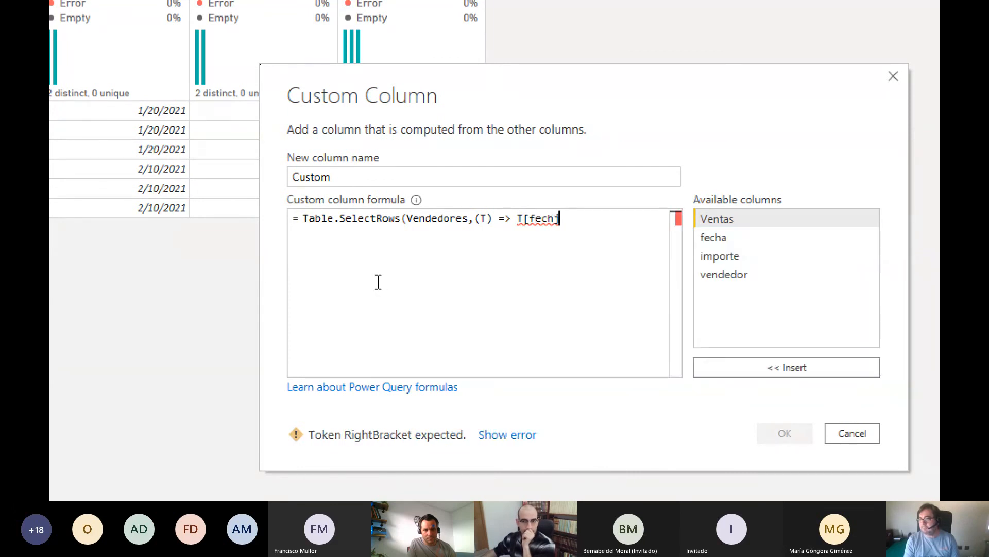
pyautogui.write('had')
pyautogui.write(']<')
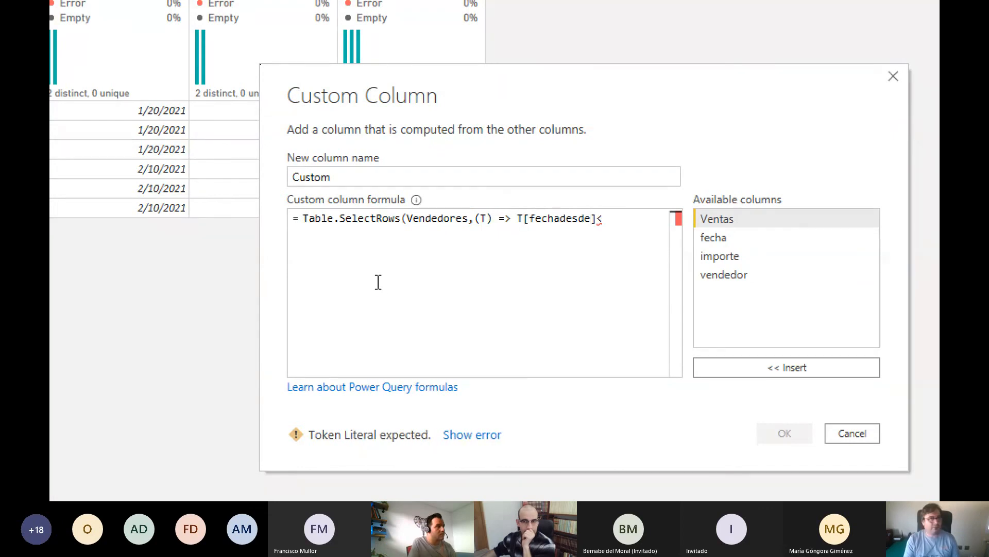
pyautogui.write('=')
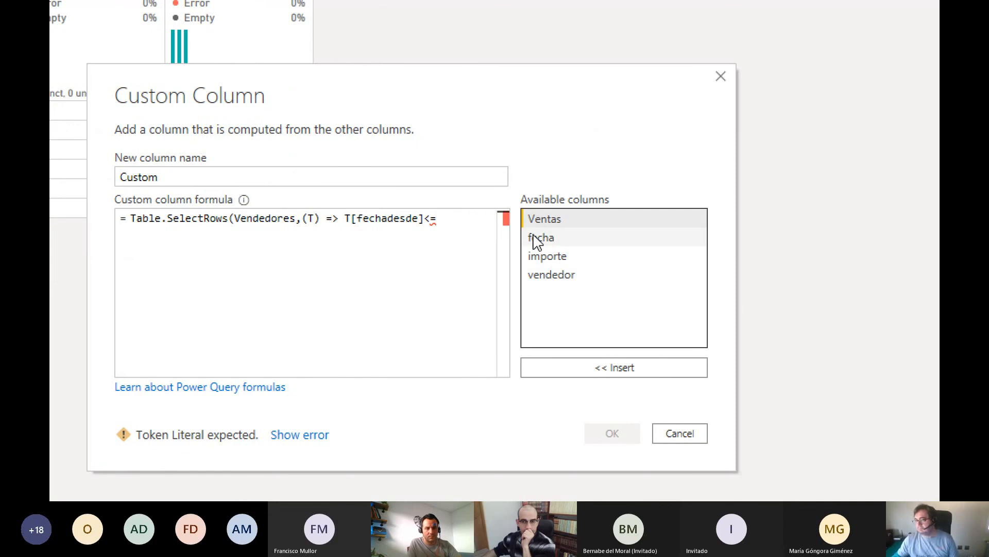
pyautogui.doubleClick(538, 241)
# - Extend the condition with and T[fecha hasta]<=[fecha], close the formula's parenthesis, and create the custom column
pyautogui.write('and T[fecha hasta]')
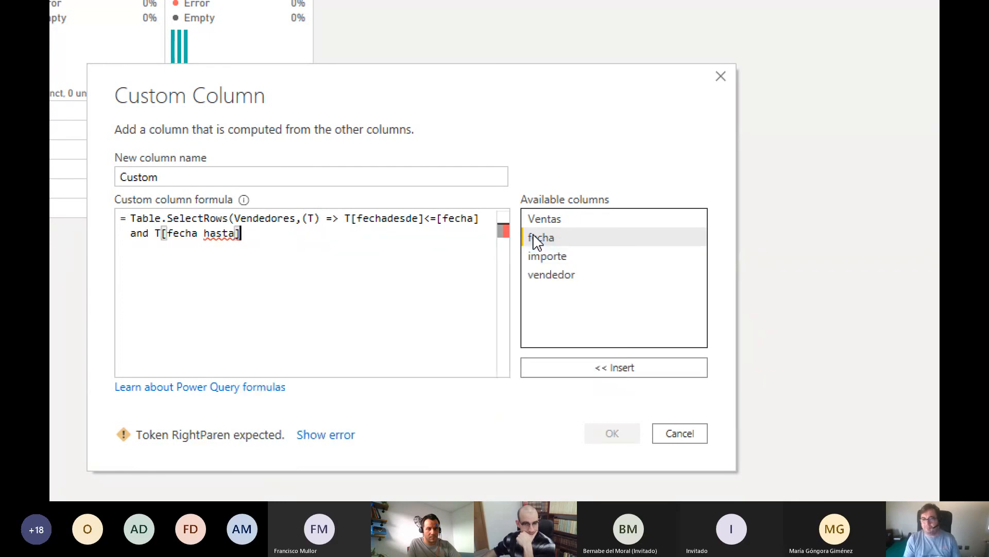
pyautogui.write('<=')
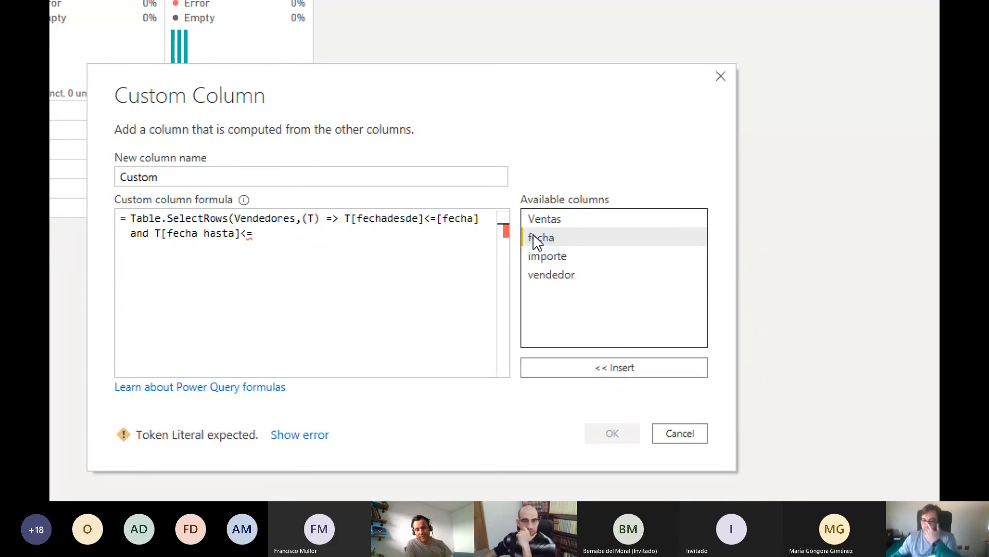
pyautogui.click(534, 235)
pyautogui.doubleClick(536, 238)
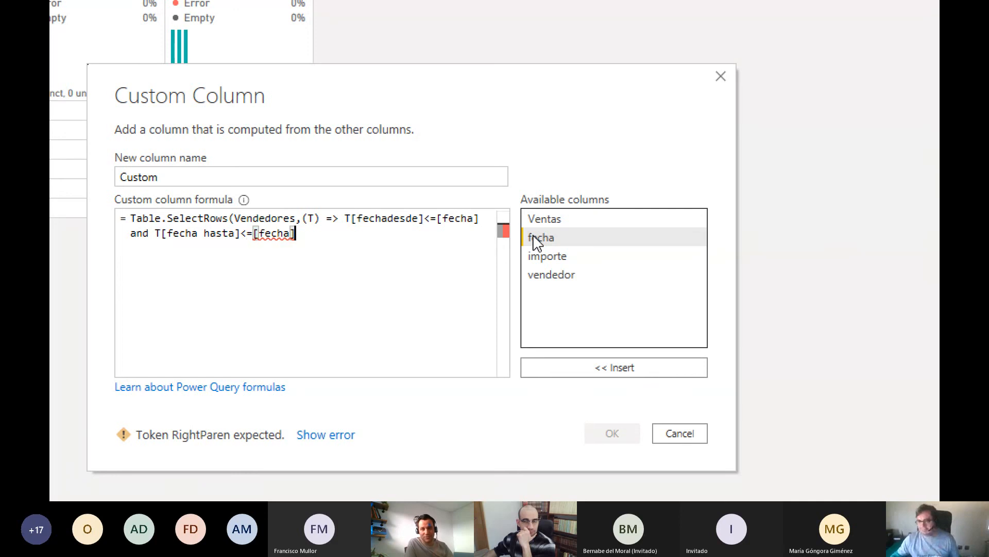
pyautogui.write(')')
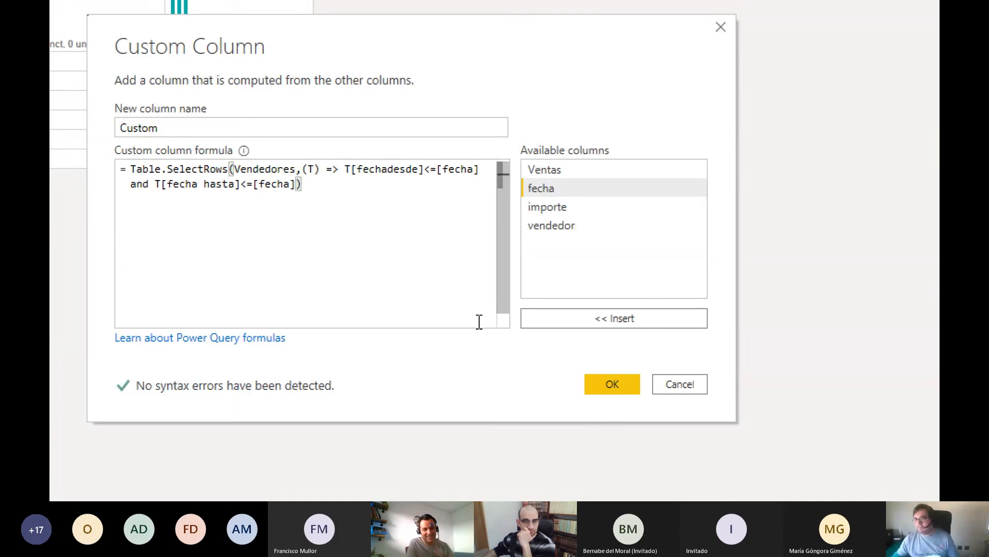
pyautogui.click(611, 386)
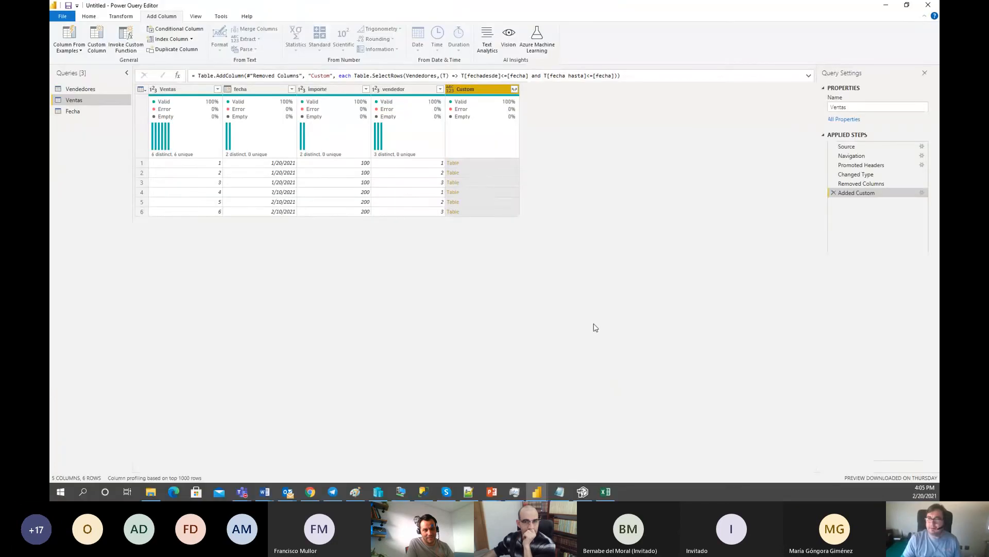
# - Expand the Custom column to only its id field and set the expanded column's data type to Whole Number
pyautogui.click(515, 89)
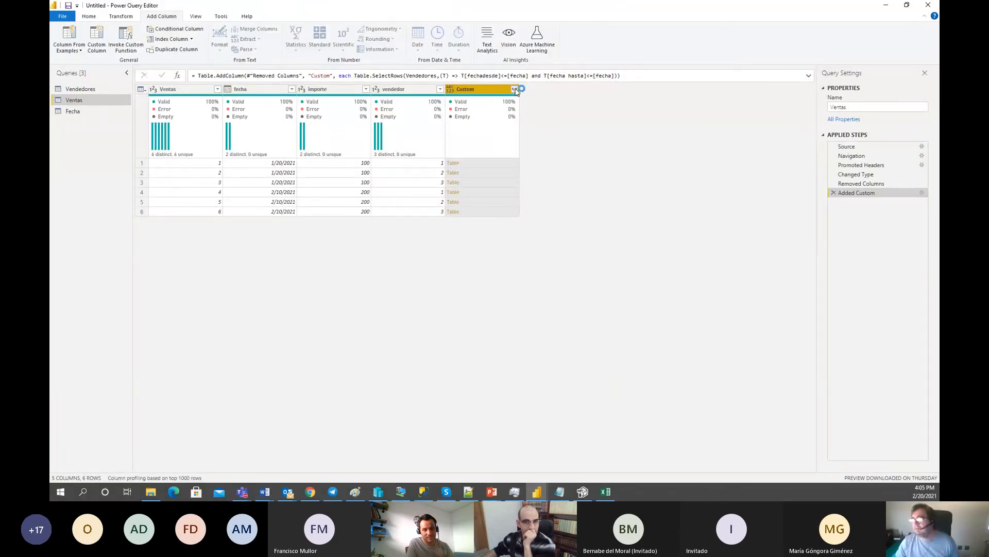
pyautogui.click(395, 136)
pyautogui.click(379, 145)
pyautogui.click(461, 217)
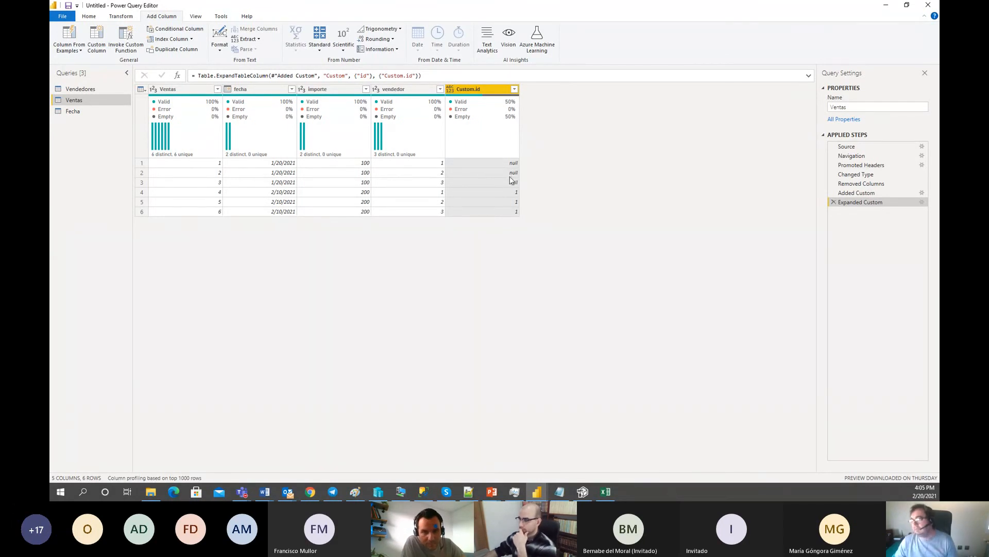
pyautogui.click(450, 90)
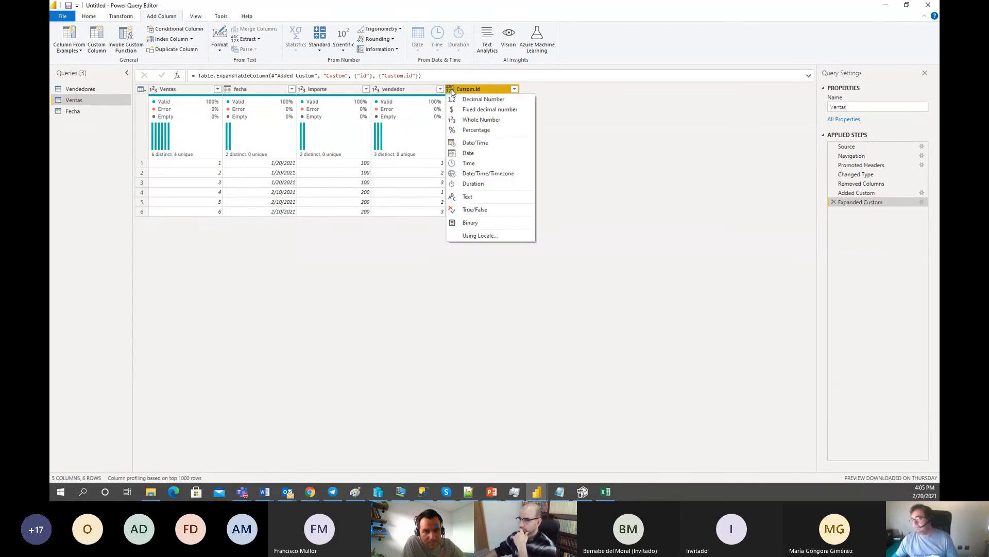
pyautogui.click(461, 121)
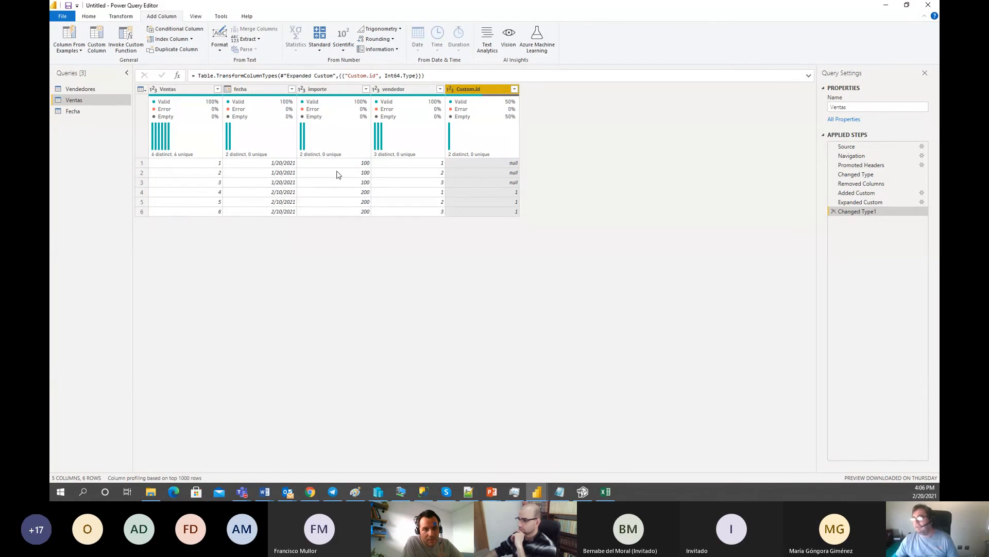
# - Check the fecha values, then correct the Added Custom step's formula so its second condition reads T[fecha hasta]>=[fecha]
pyautogui.click(286, 195)
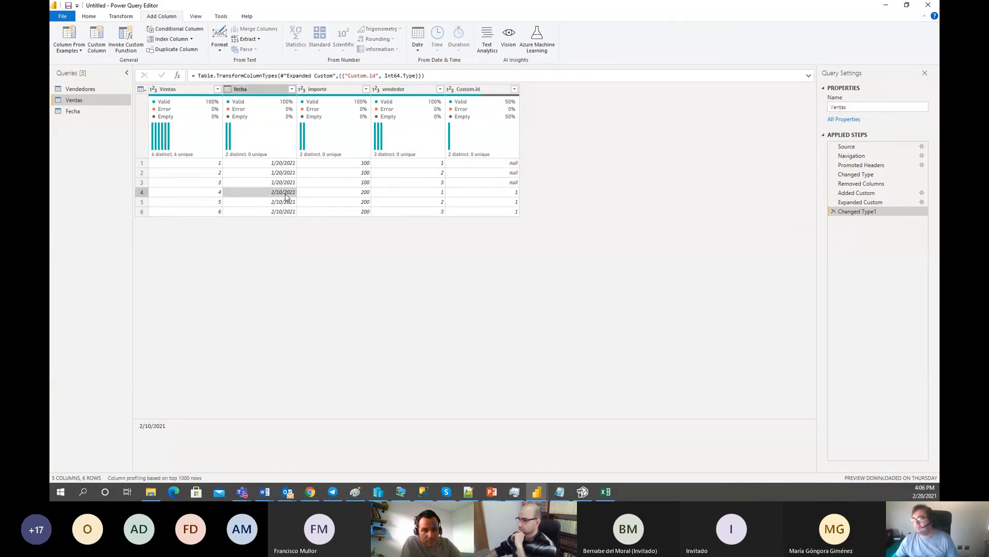
pyautogui.click(281, 184)
pyautogui.click(277, 192)
pyautogui.click(275, 202)
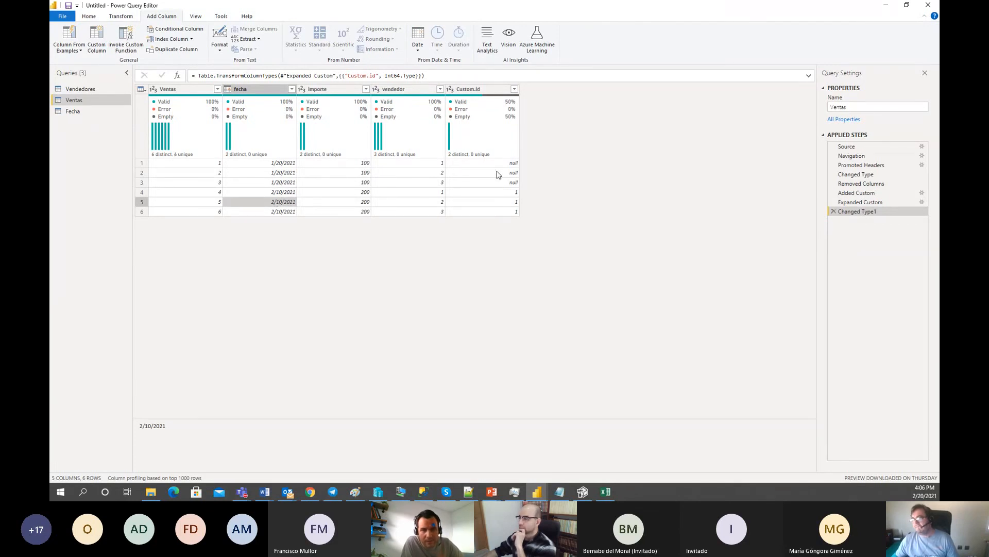
pyautogui.click(859, 202)
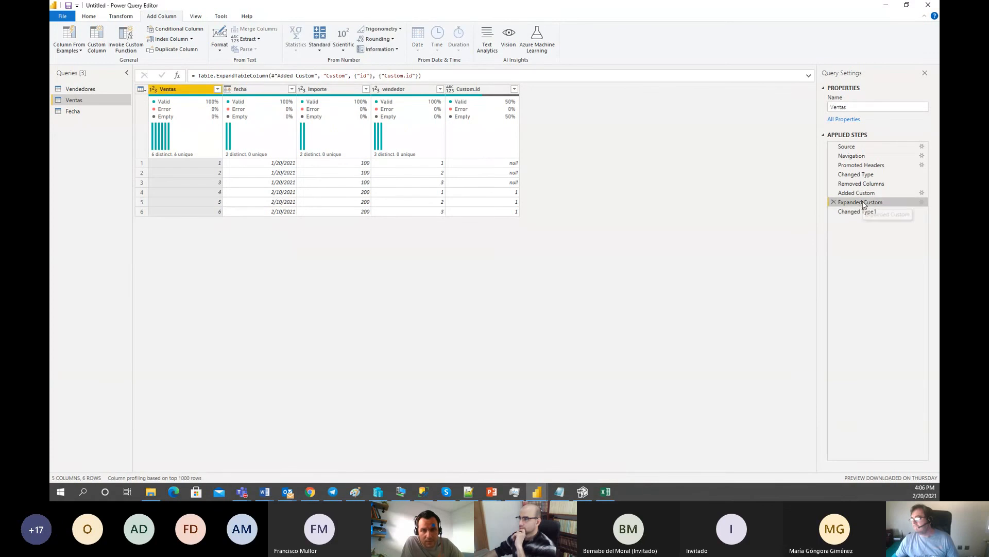
pyautogui.click(904, 194)
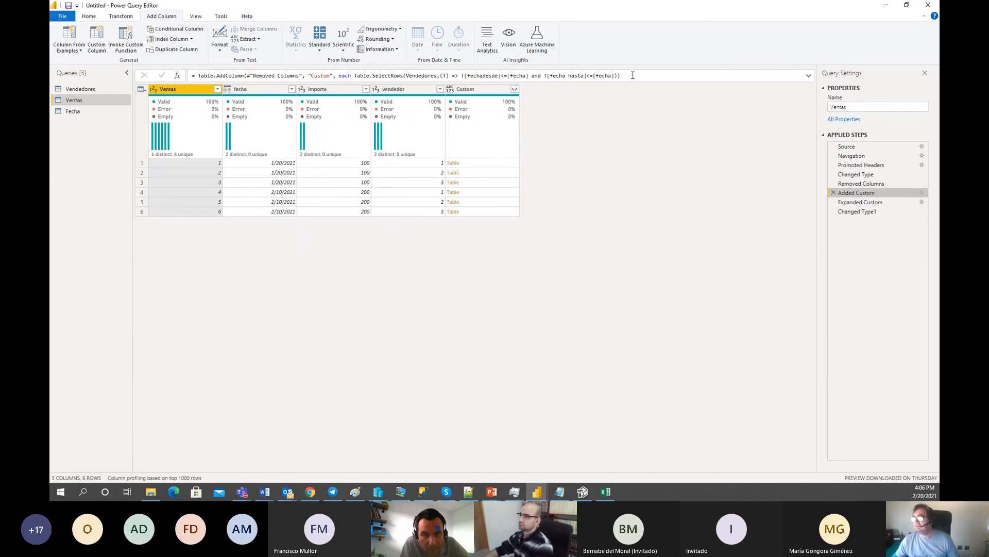
pyautogui.click(587, 76)
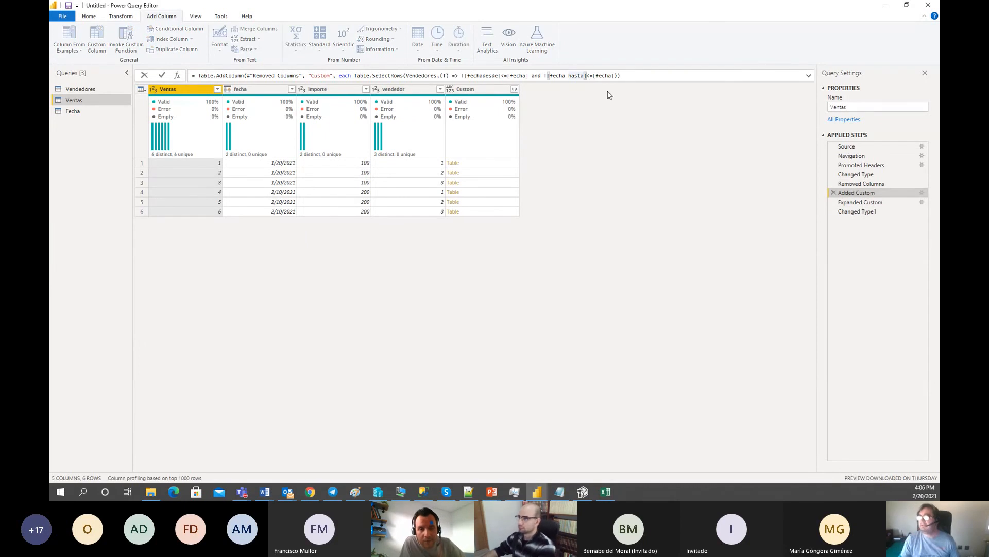
pyautogui.press('Delete')
pyautogui.write('>')
pyautogui.press('End')
pyautogui.press('Return')
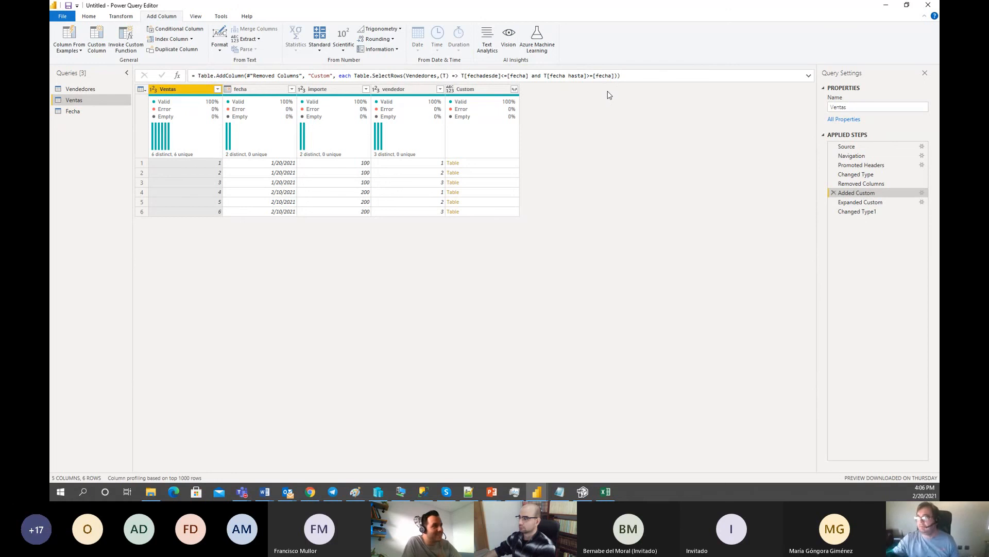
# - Return to the Changed Type1 applied step of the Ventas query, then close Power Query and apply the changes
pyautogui.click(863, 216)
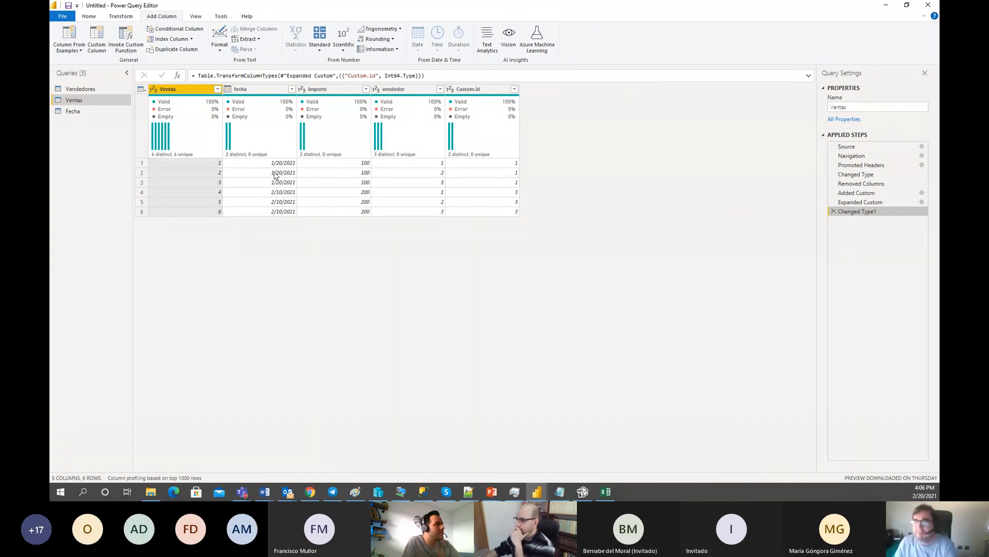
pyautogui.click(88, 16)
pyautogui.click(65, 50)
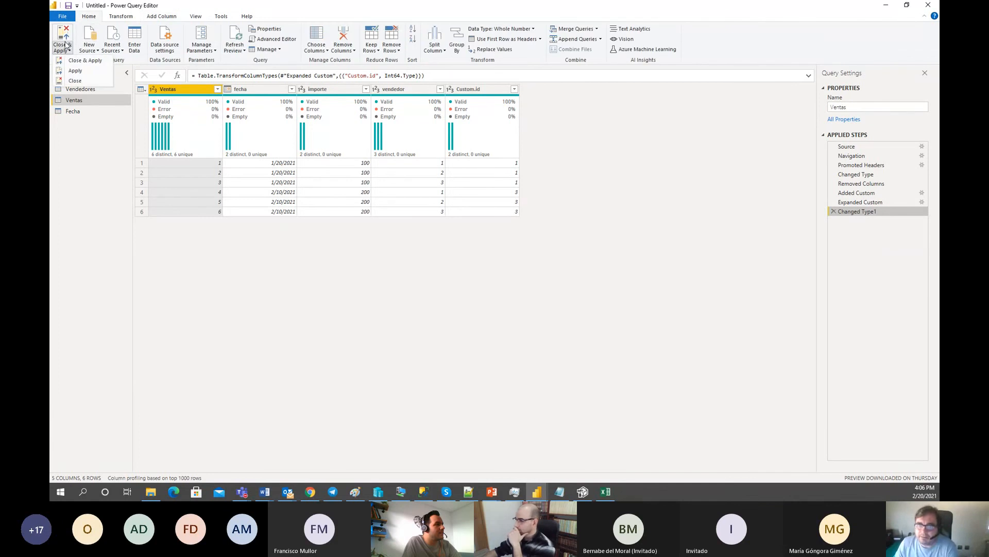
pyautogui.click(69, 61)
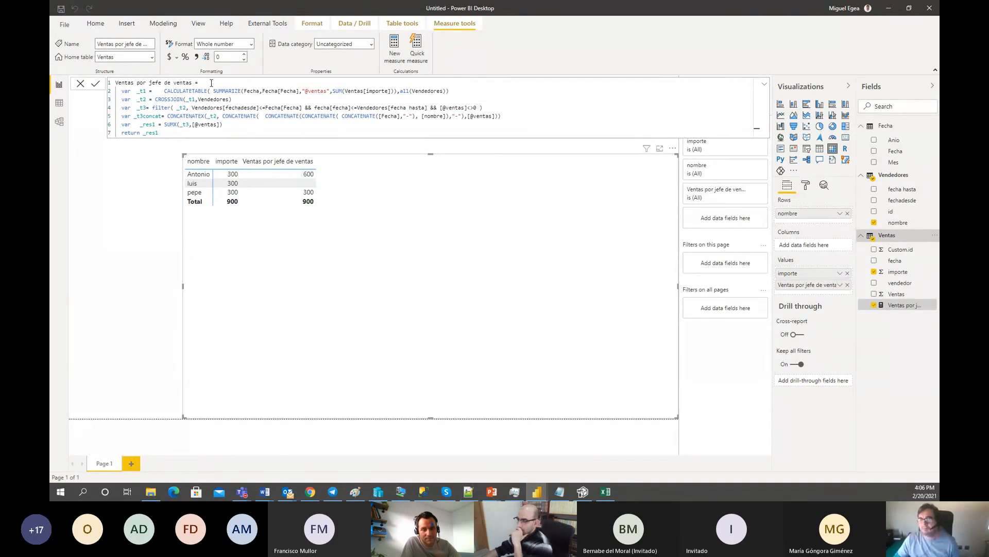
# - Create a relationship between Custom.id in Ventas and id in Vendedores in the model, then return to the report
pyautogui.click(59, 121)
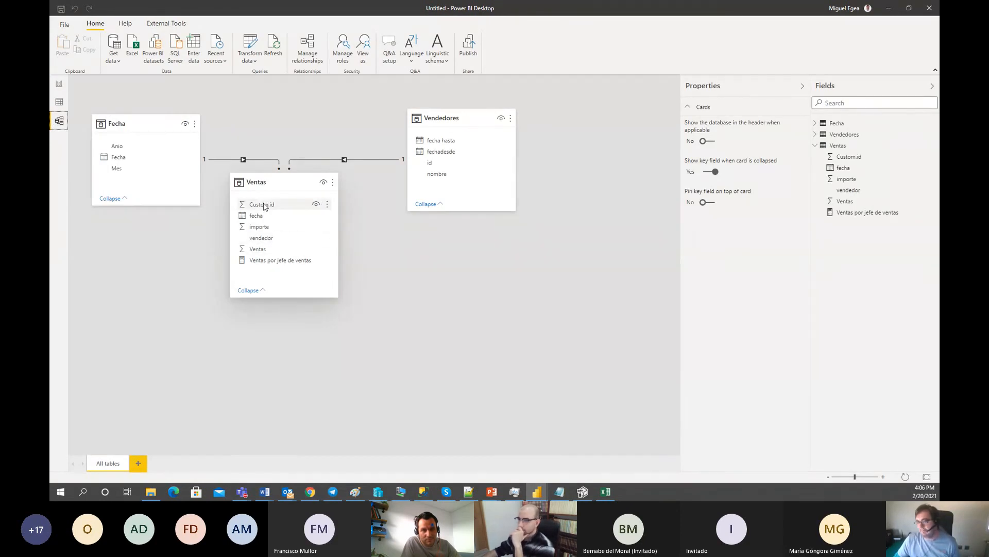
pyautogui.moveTo(264, 206); pyautogui.dragTo(439, 170)
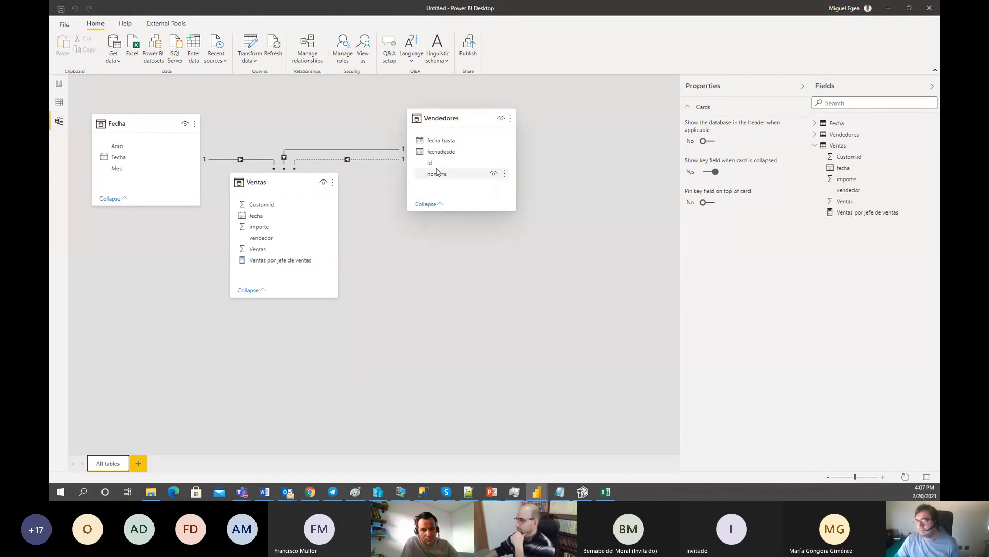
pyautogui.click(59, 84)
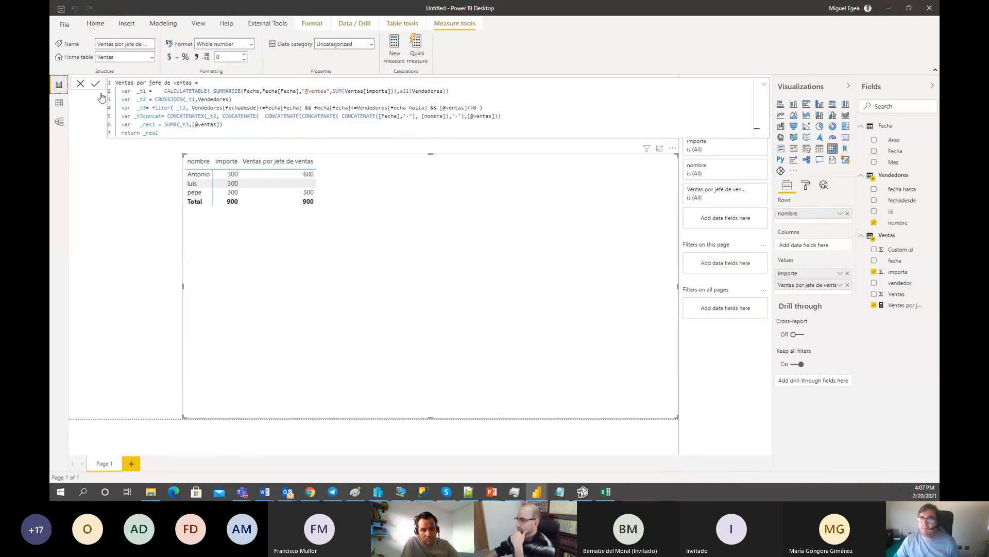
# - Create a measure named Ventas por jefe de ventas v2 in the Ventas table and begin its formula with CALCULATE( sum([importe]),
pyautogui.click(933, 238)
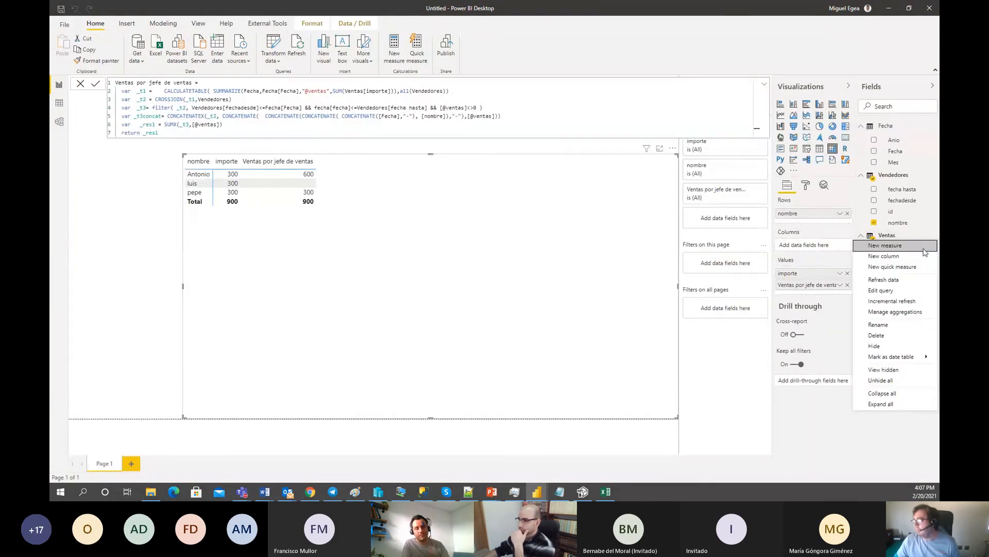
pyautogui.click(923, 249)
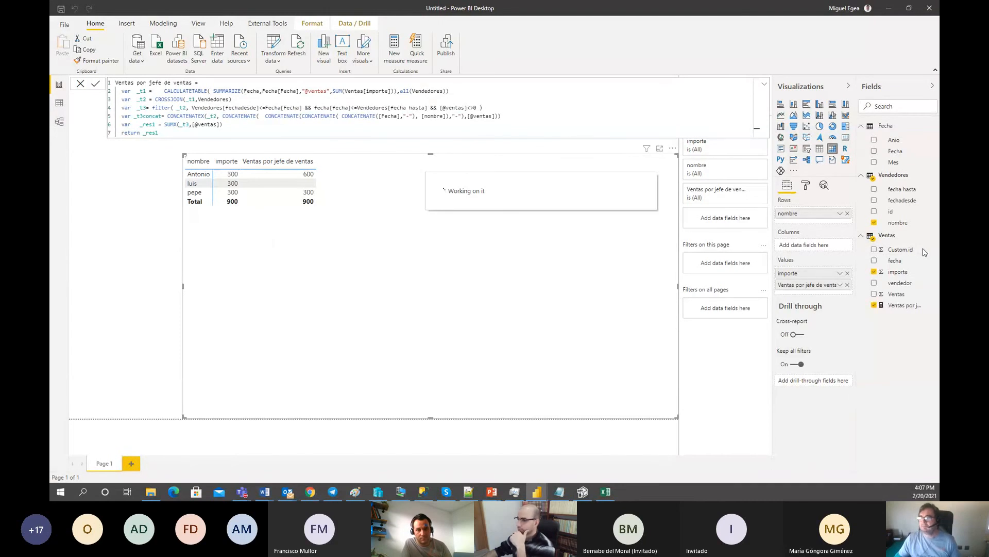
pyautogui.write('Ventas por jefe de ventas v2=')
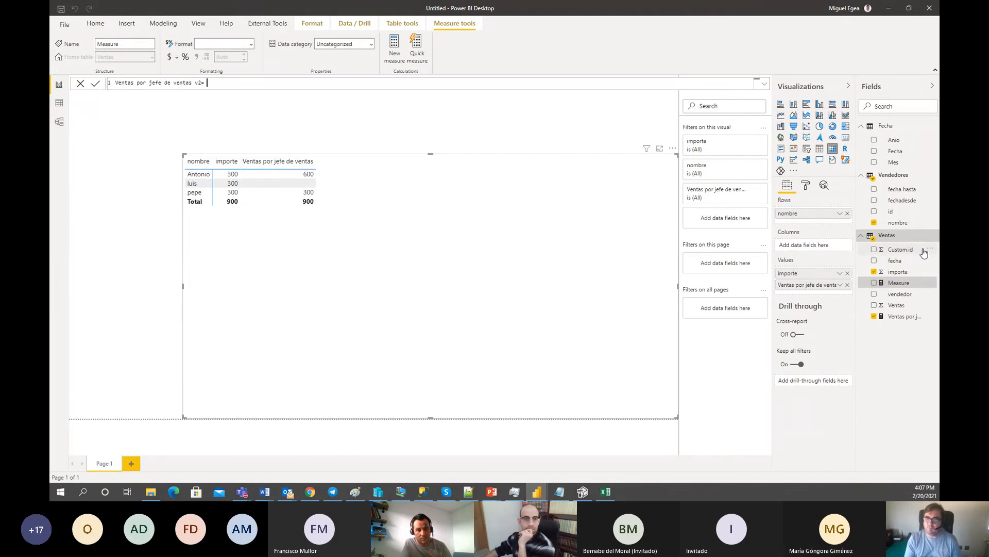
pyautogui.write(' CALCULATE( sum(')
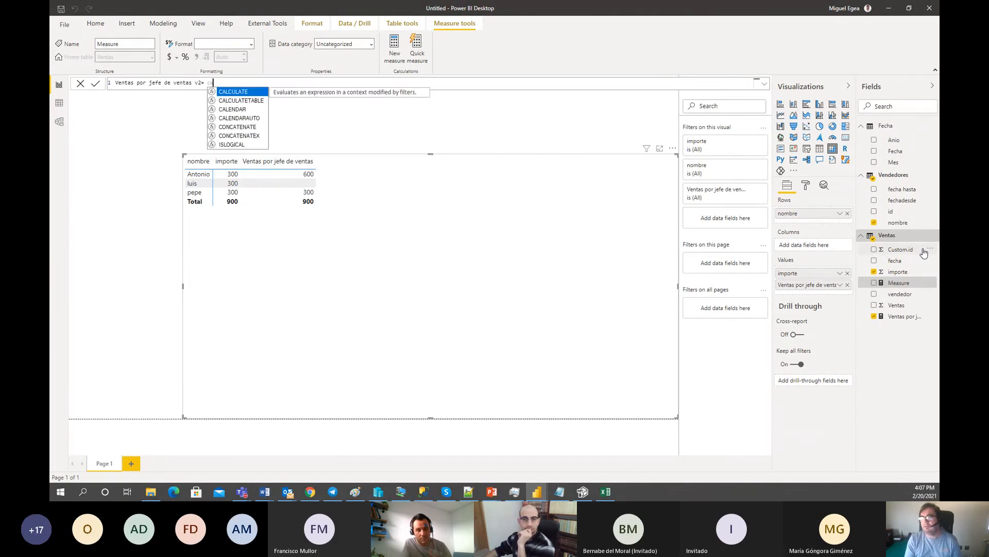
pyautogui.write('[')
pyautogui.press('Down')
pyautogui.press('Down')
pyautogui.press('Tab')
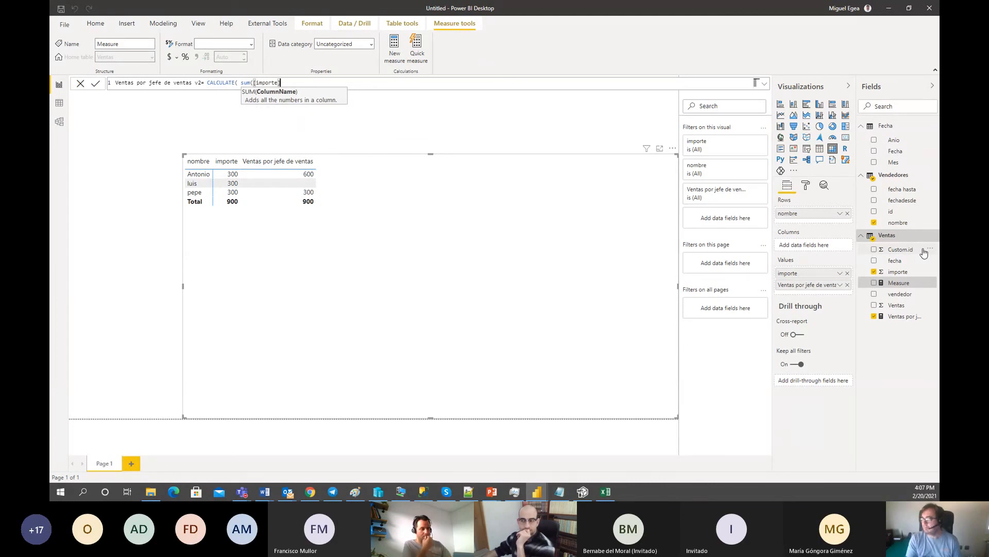
pyautogui.write(')')
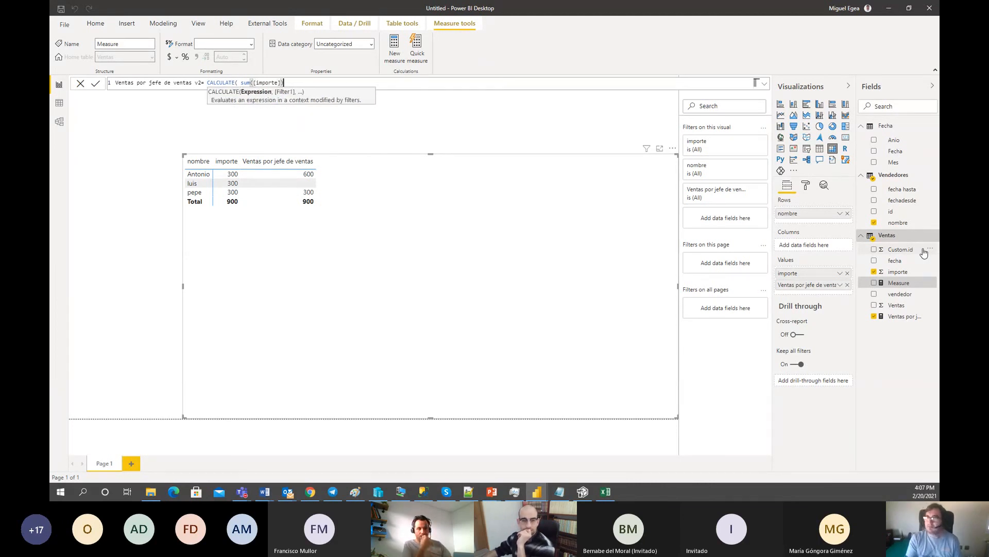
pyautogui.press('BackSpace')
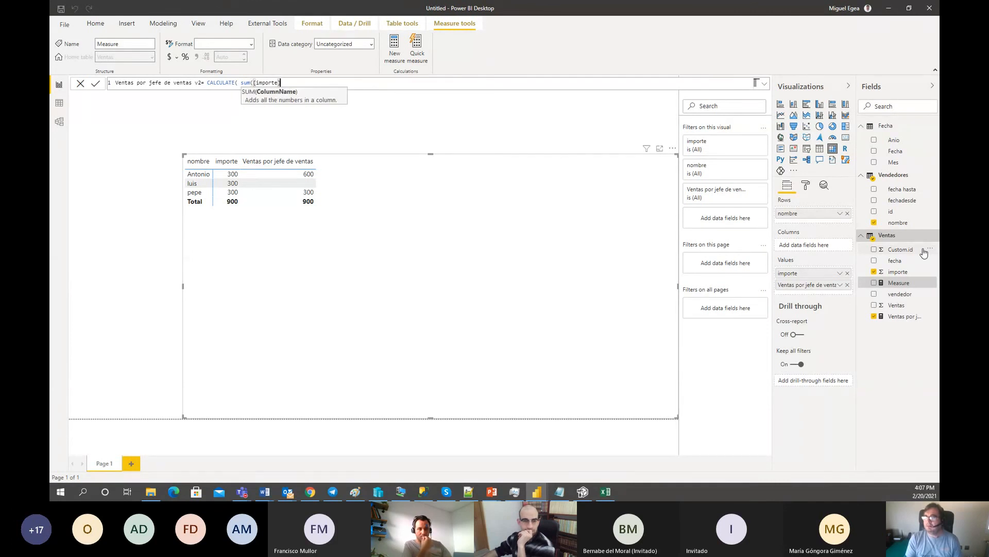
pyautogui.write('),')
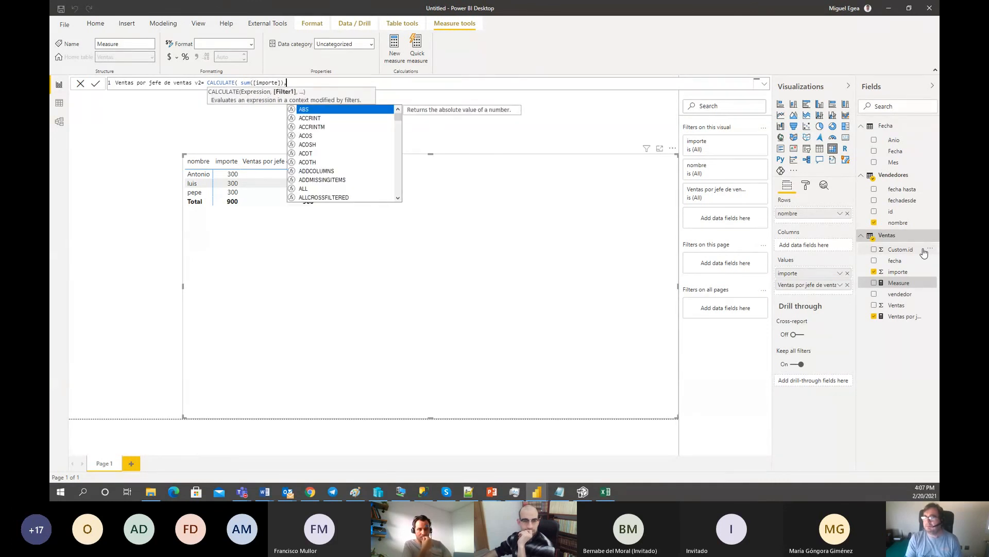
# - Add a USERELATIONSHIP filter to the CALCULATE formula with Vendedores[id] as its first column
pyautogui.write('use')
pyautogui.press('Tab')
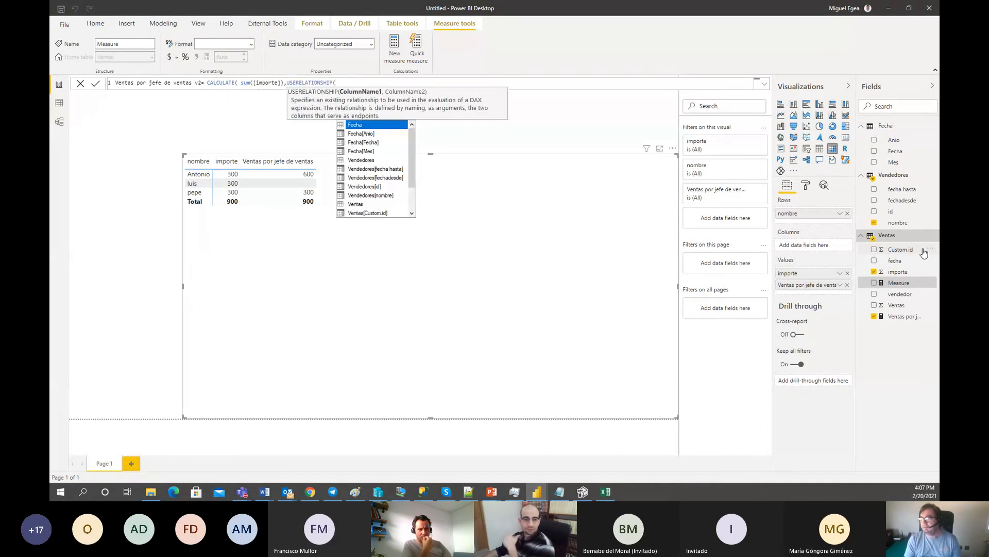
pyautogui.press('Down')
pyautogui.press('Down')
pyautogui.press('Down')
pyautogui.press('Down')
pyautogui.press('Down')
pyautogui.press('Down')
pyautogui.press('Down')
pyautogui.press('Tab')
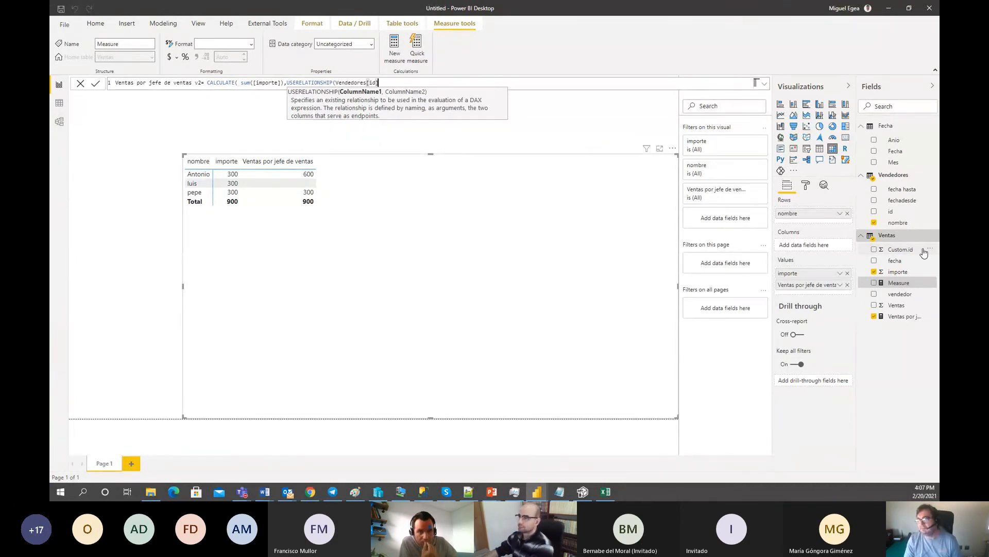
# - Complete the USERELATIONSHIP filter with Ventas[Custom.id], commit the v2 measure and add it to the matrix values
pyautogui.write(',ven')
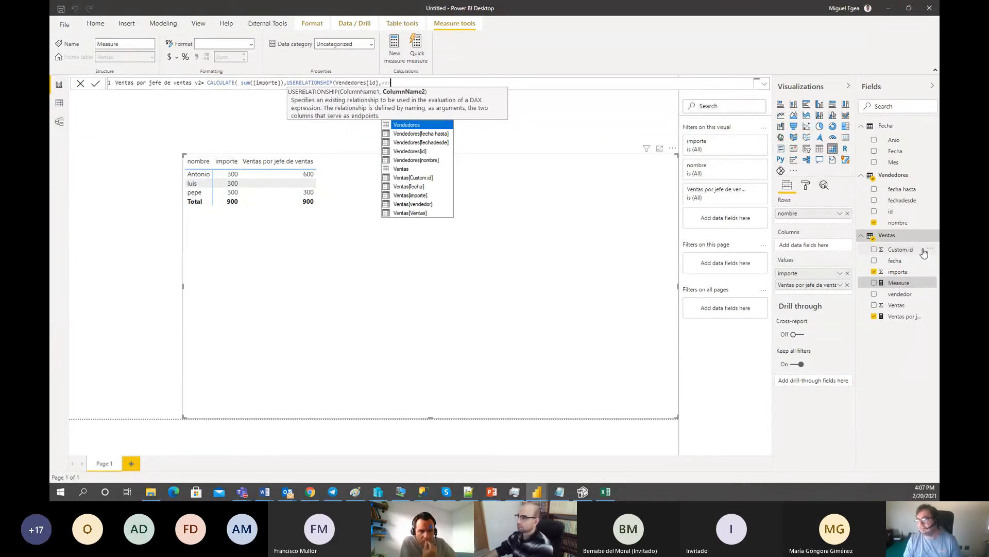
pyautogui.press('Down')
pyautogui.press('Down')
pyautogui.press('Down')
pyautogui.press('Down')
pyautogui.press('Down')
pyautogui.press('Down')
pyautogui.press('Tab')
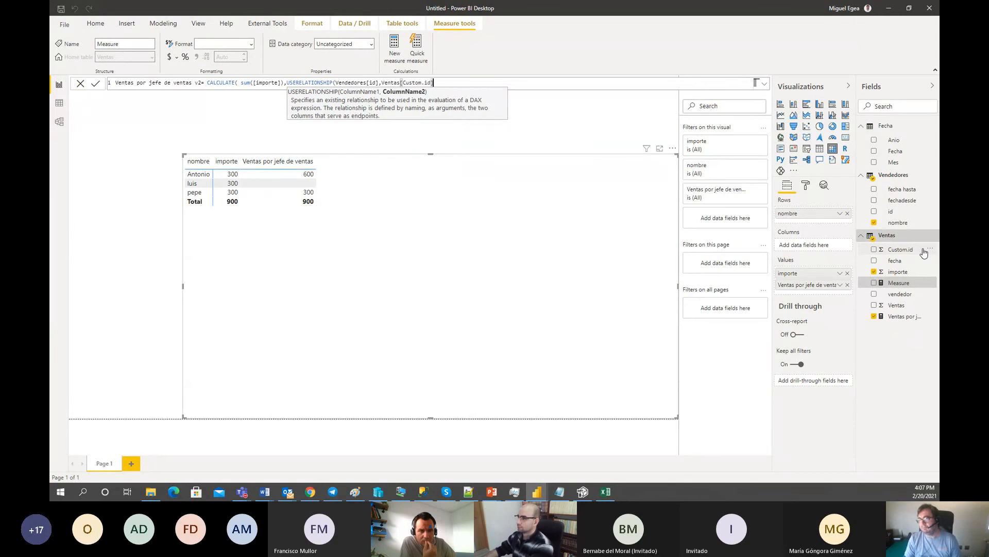
pyautogui.write('))')
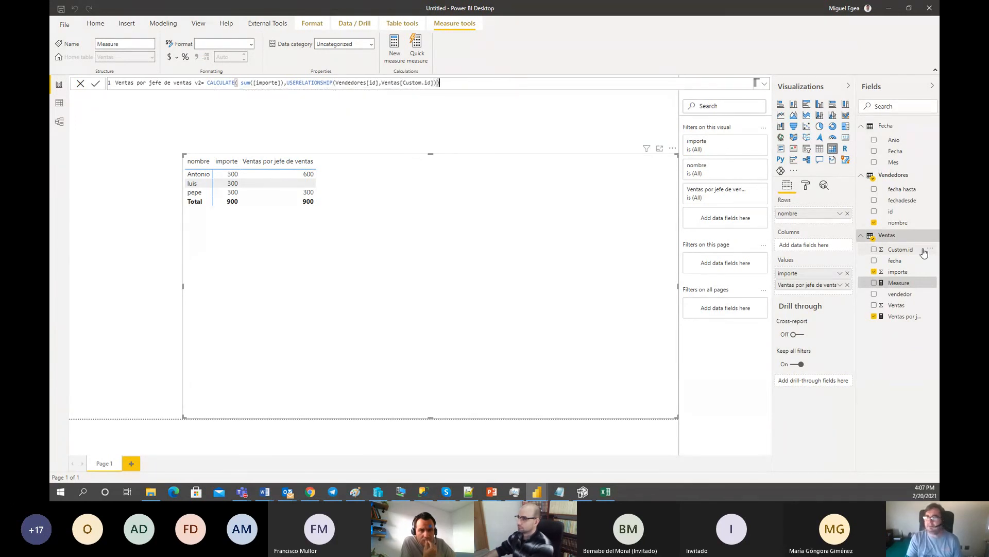
pyautogui.press('Return')
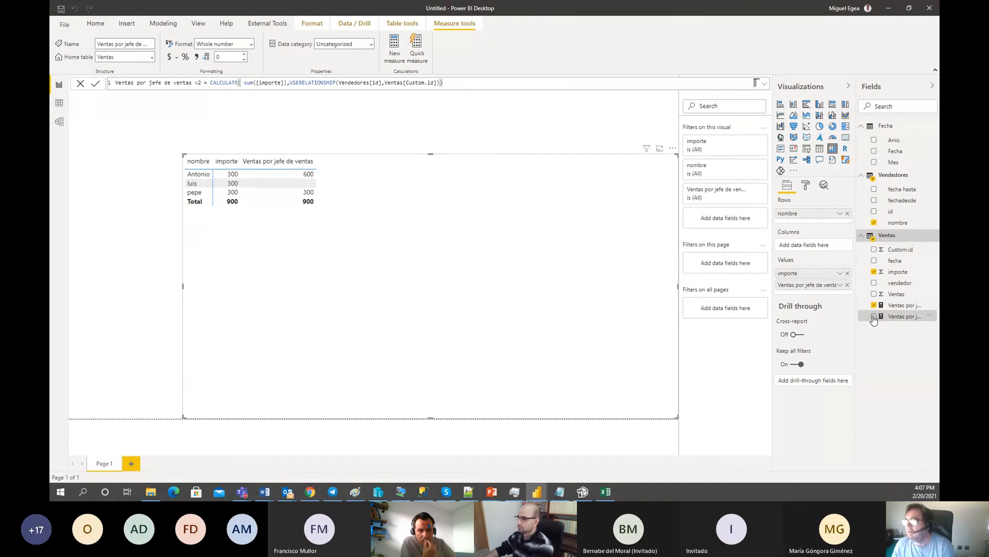
pyautogui.click(874, 316)
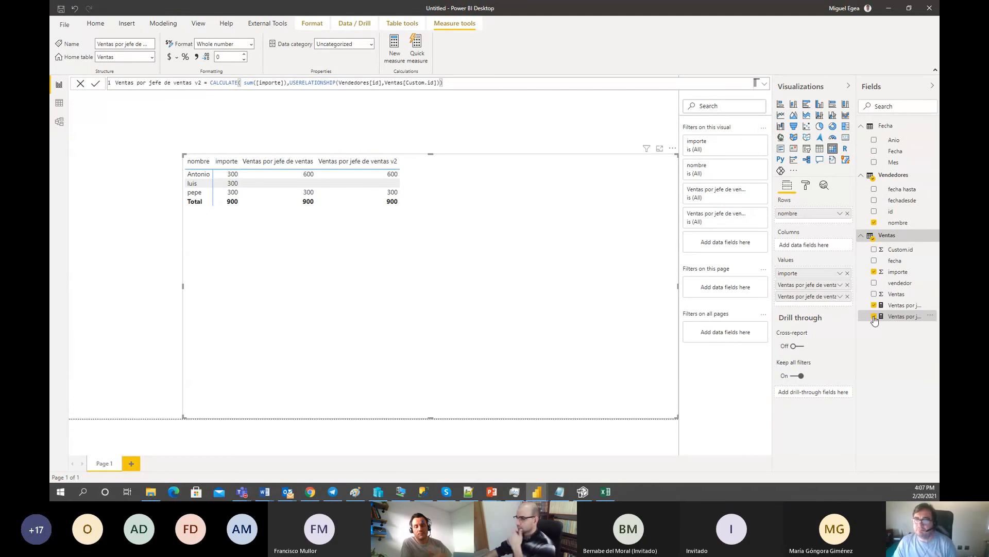
pyautogui.moveTo(201, 75); pyautogui.dragTo(464, 94)
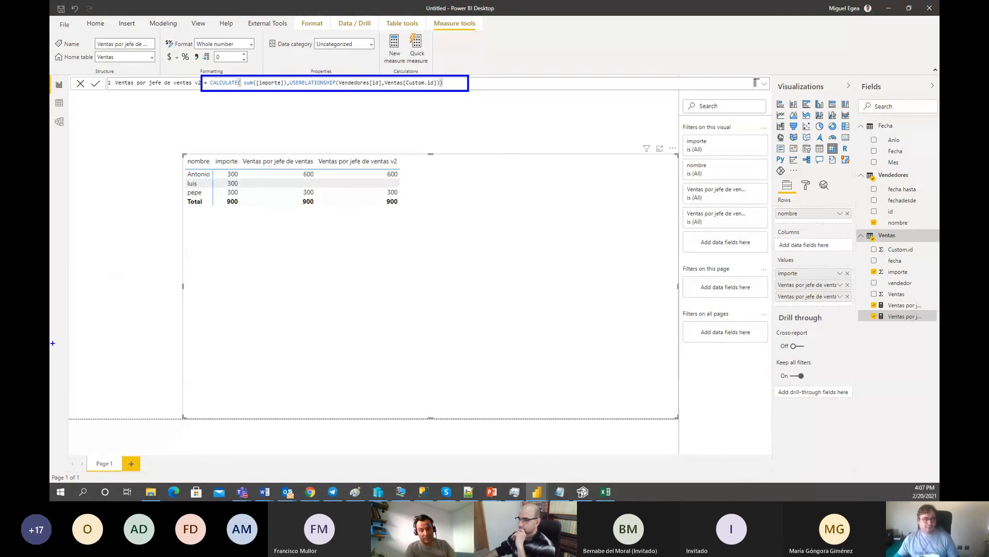
pyautogui.press('Escape')
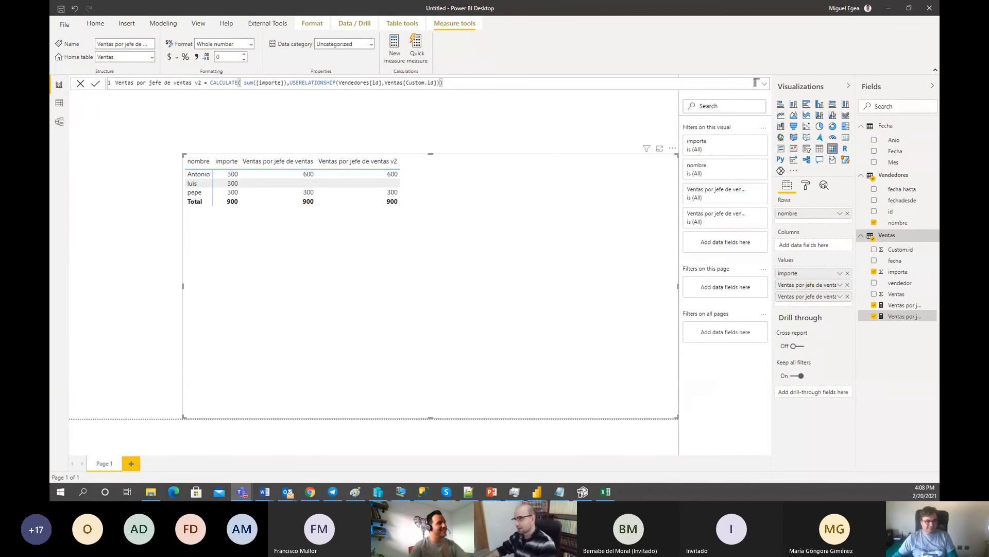
pyautogui.hotkey('alt', 'Tab')
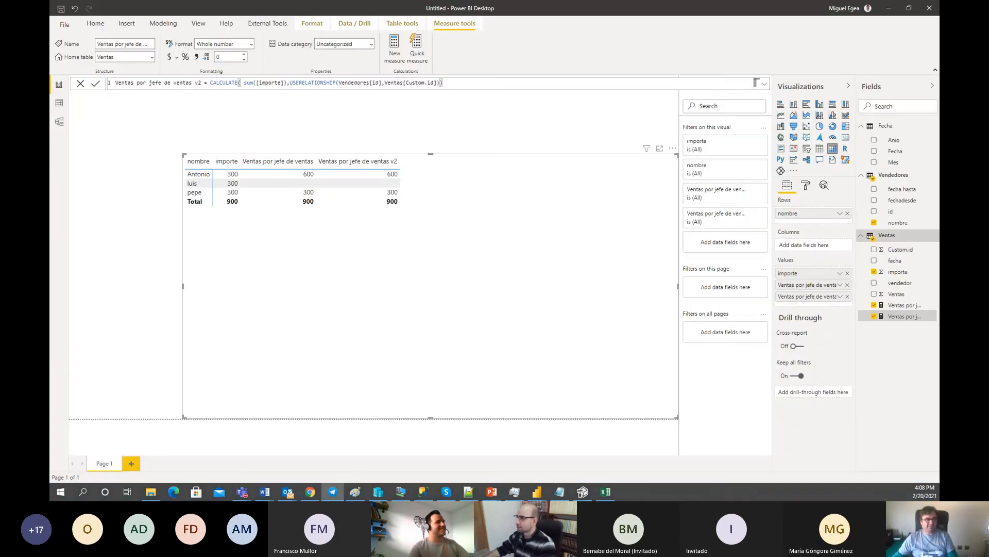